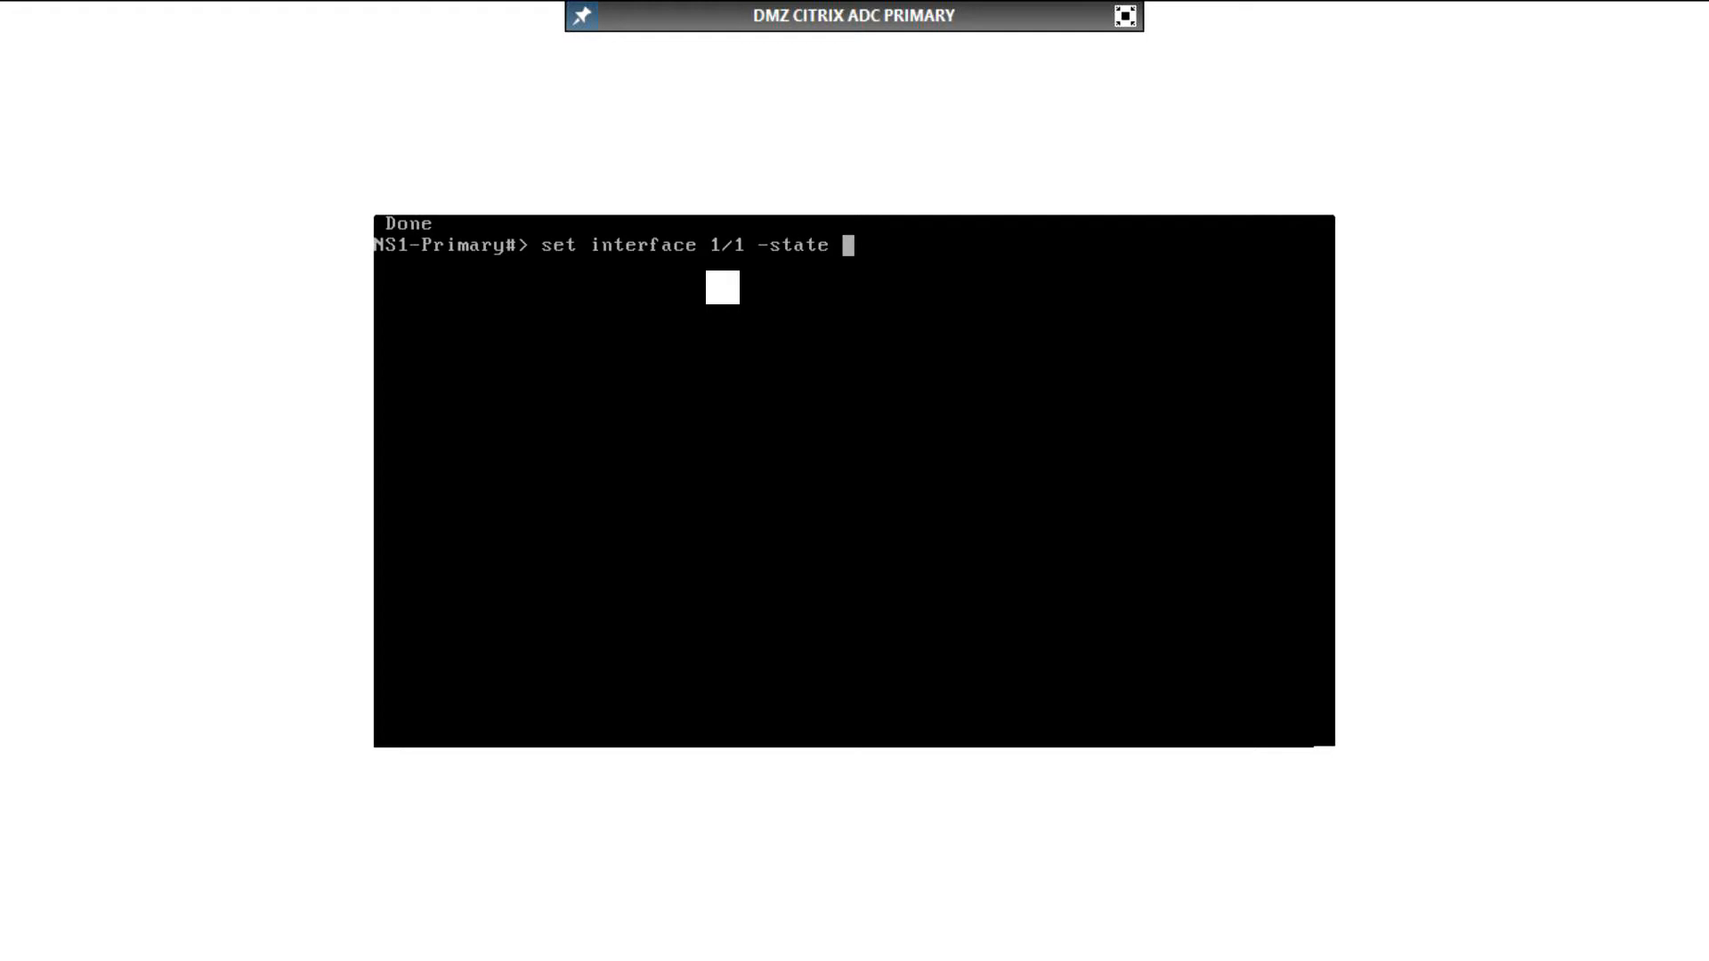
Step: Set the state of interface 1/1 to DISABLED on the primary appliance
{"action": "type", "text": "DISABLED"}
{"action": "key", "text": "Return"}
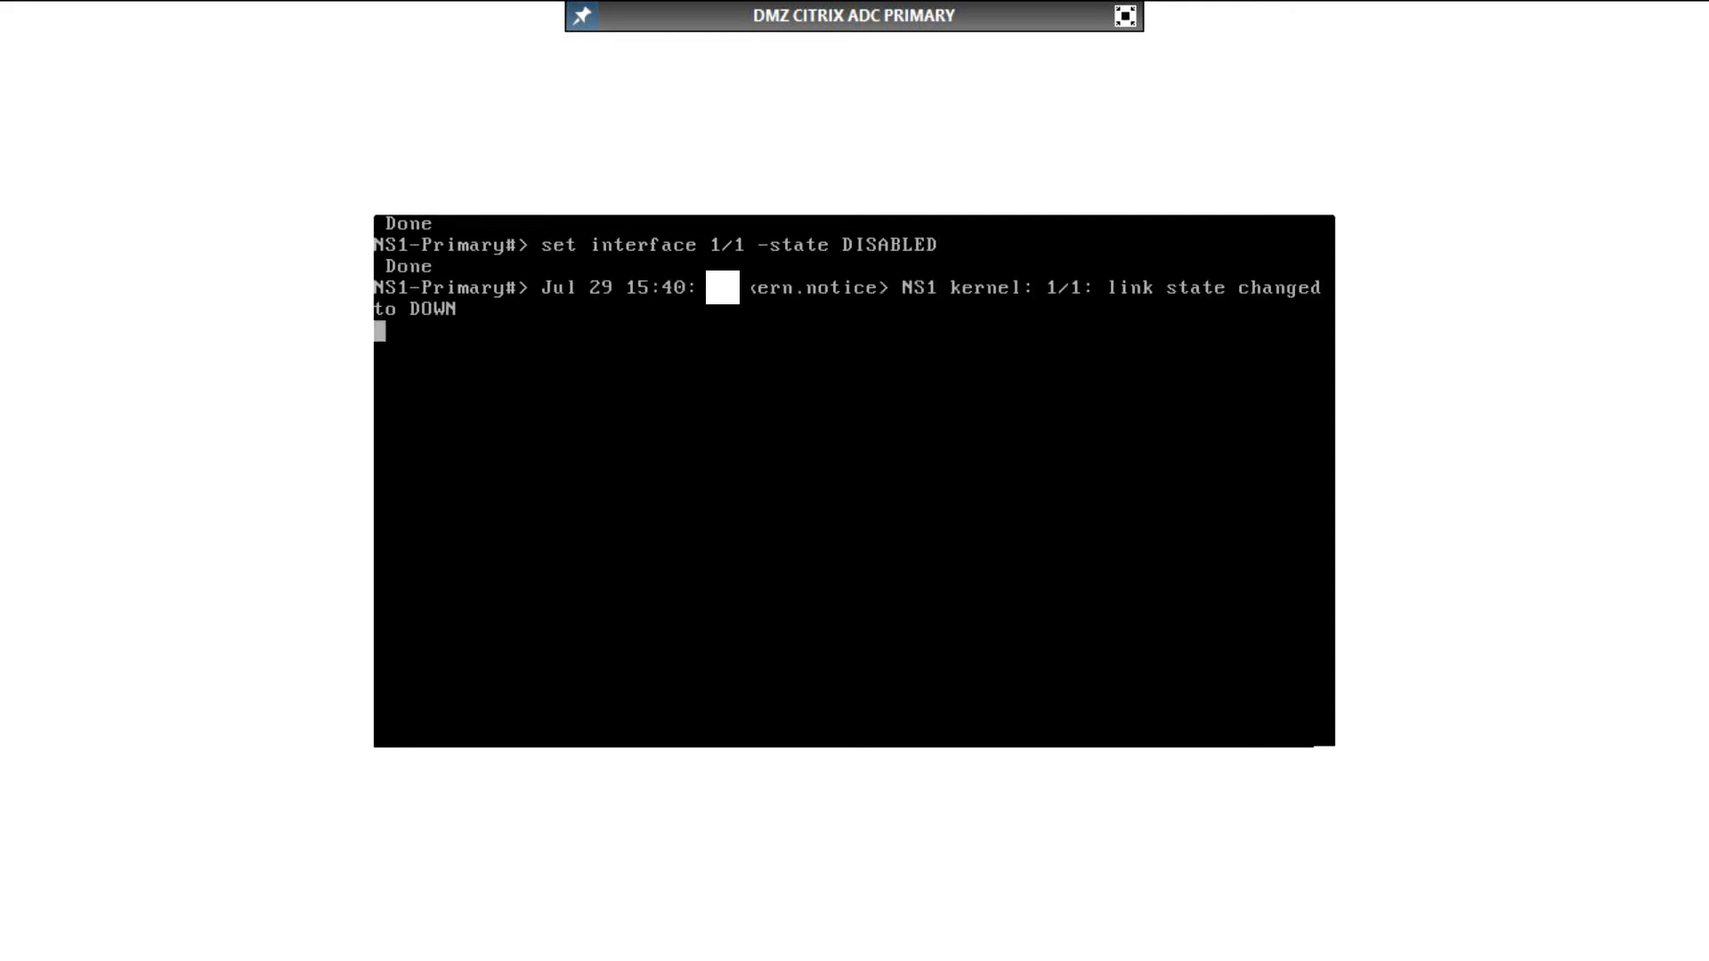
{"action": "key", "text": "Return"}
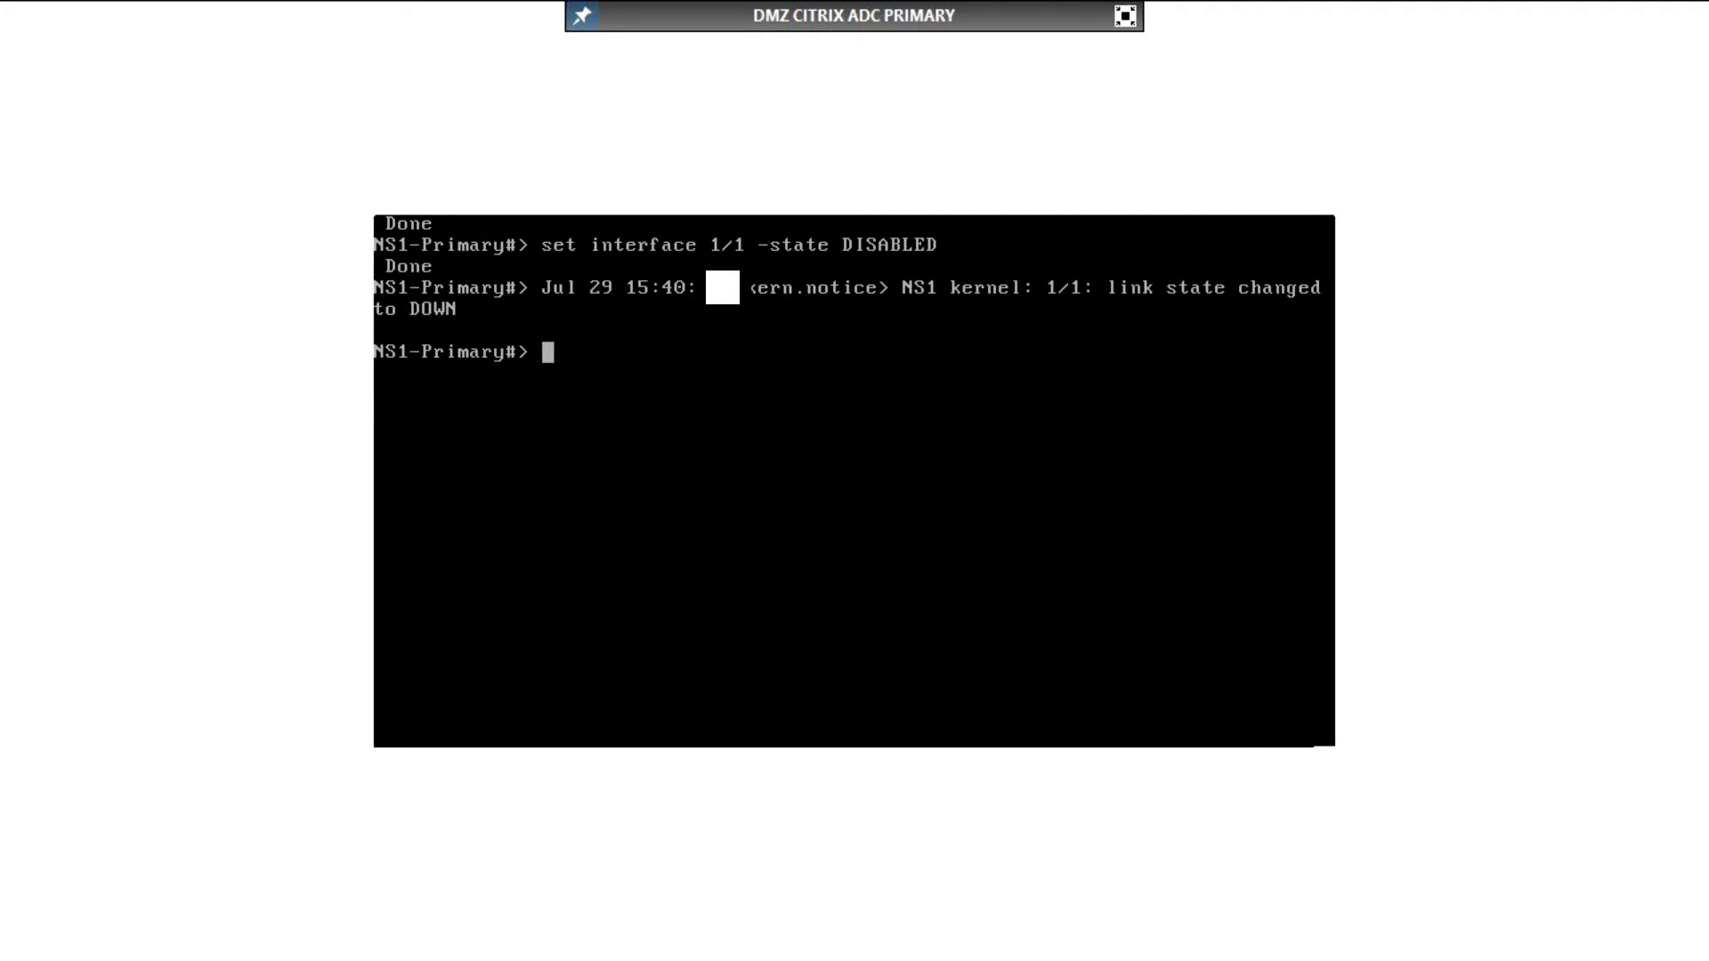
Step: List the primary appliance's IP addresses and view the beginning of its running configuration one page at a time
{"action": "type", "text": "show ip"}
{"action": "key", "text": "Return"}
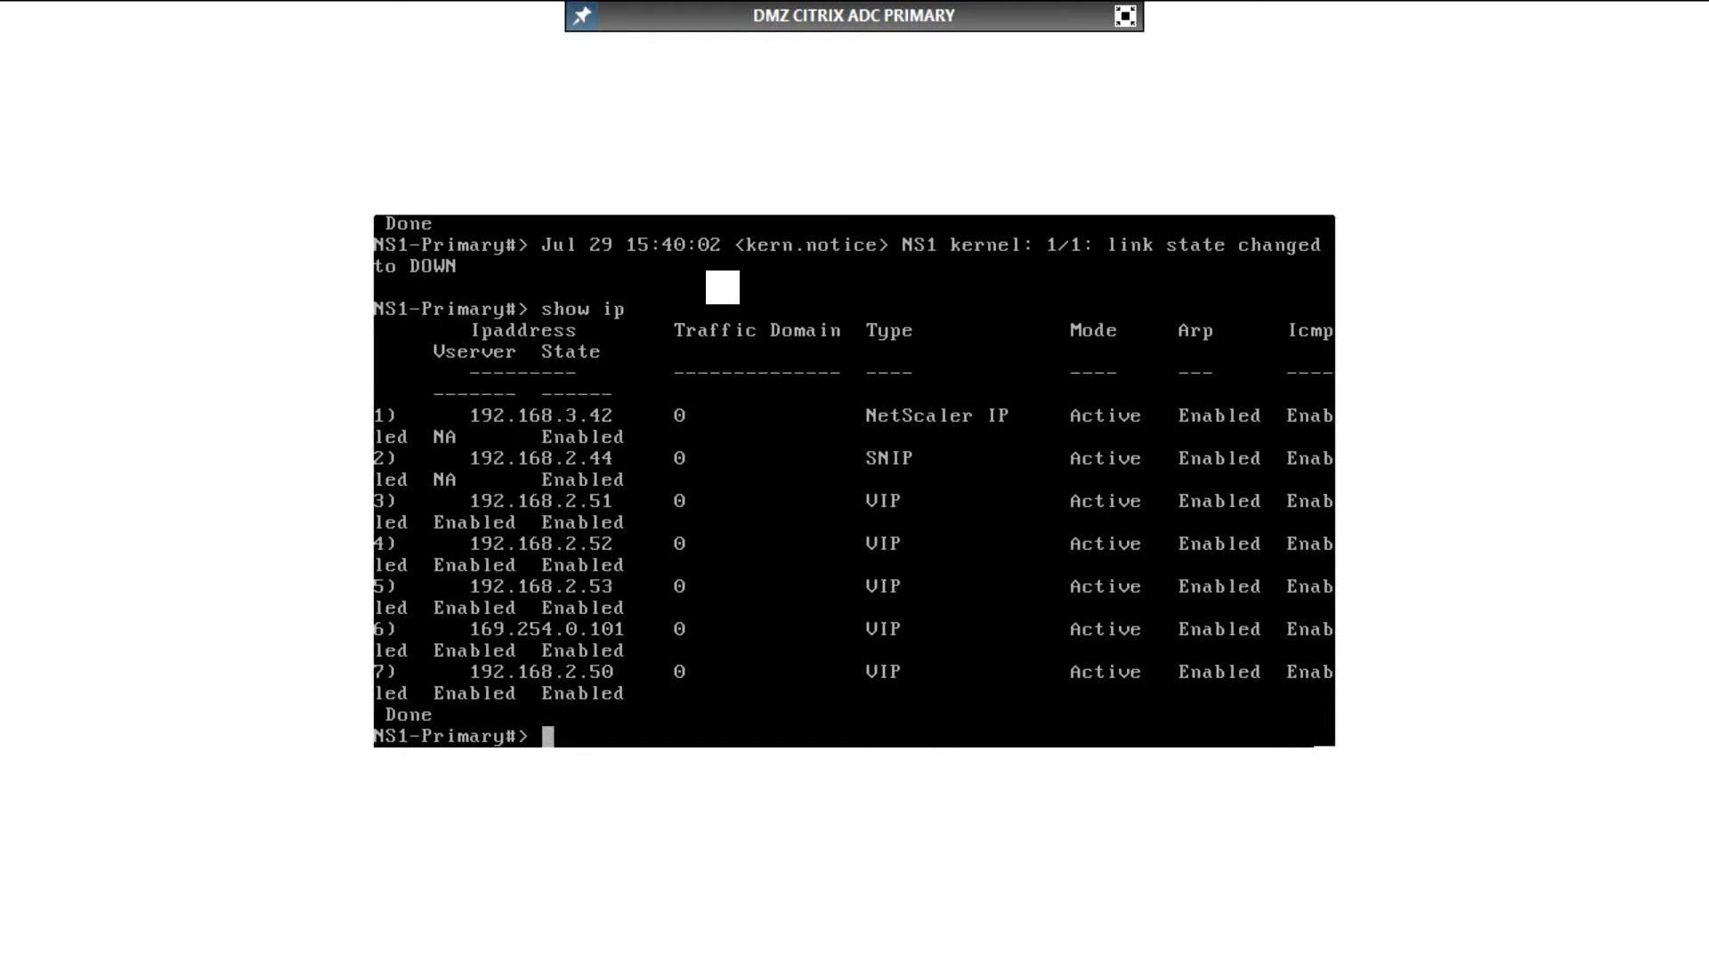
{"action": "type", "text": "show run | more"}
{"action": "key", "text": "Return"}
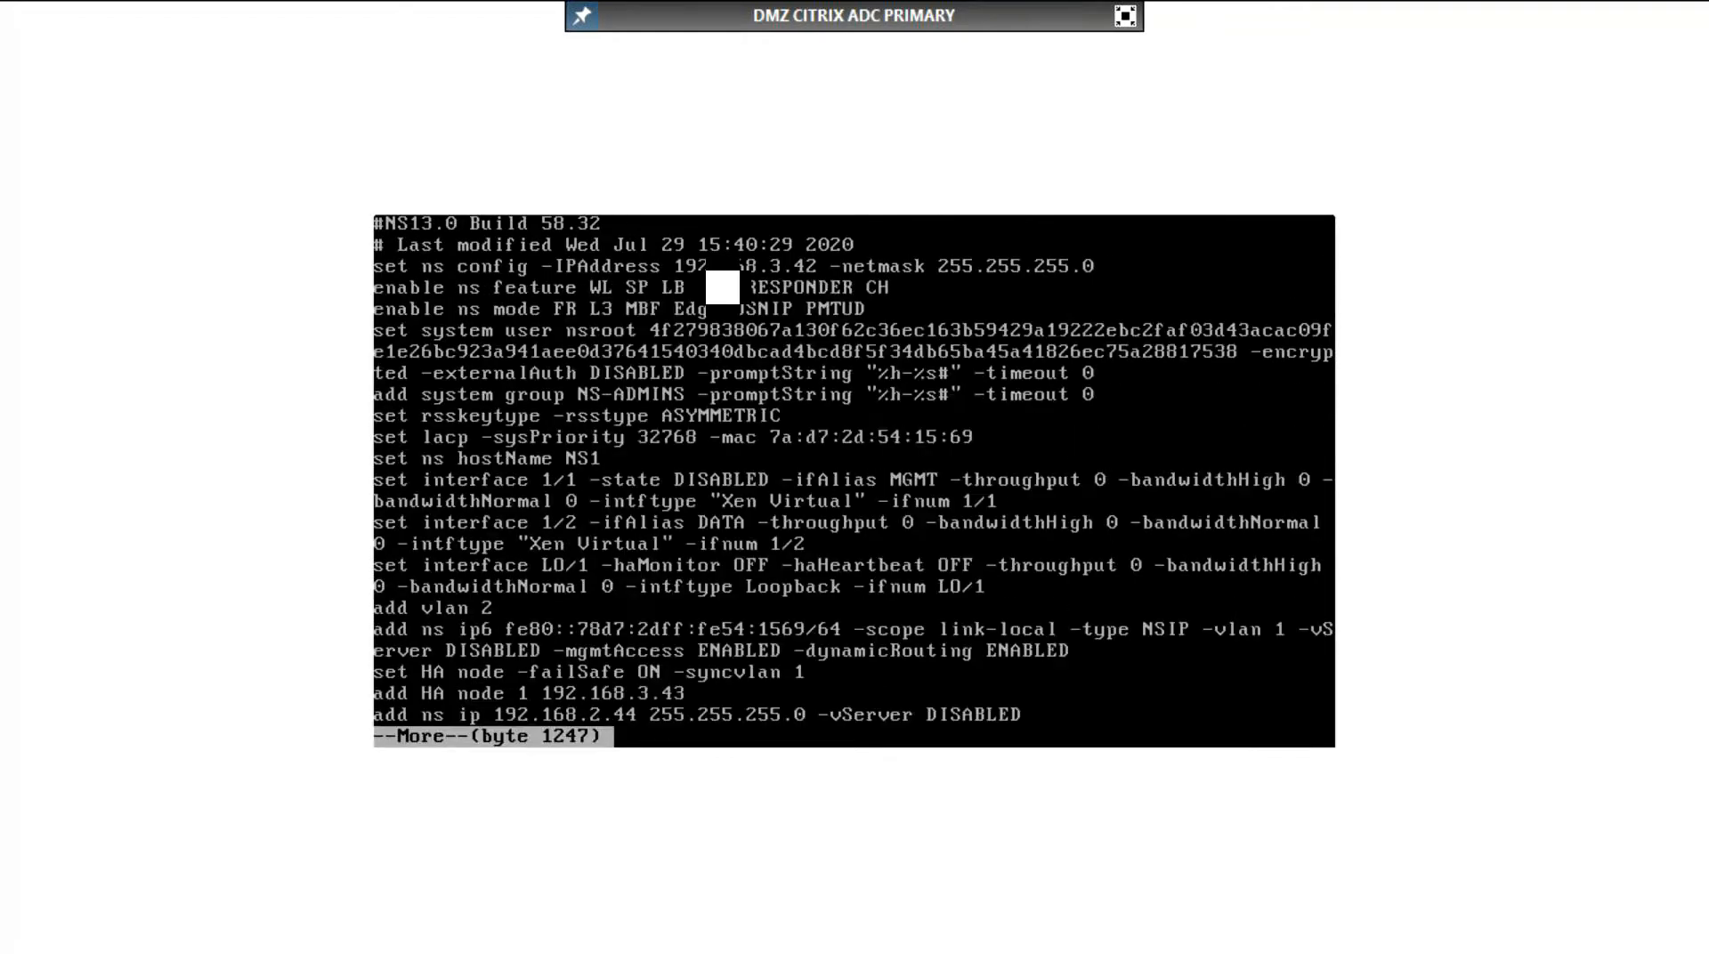
{"action": "key", "text": "q"}
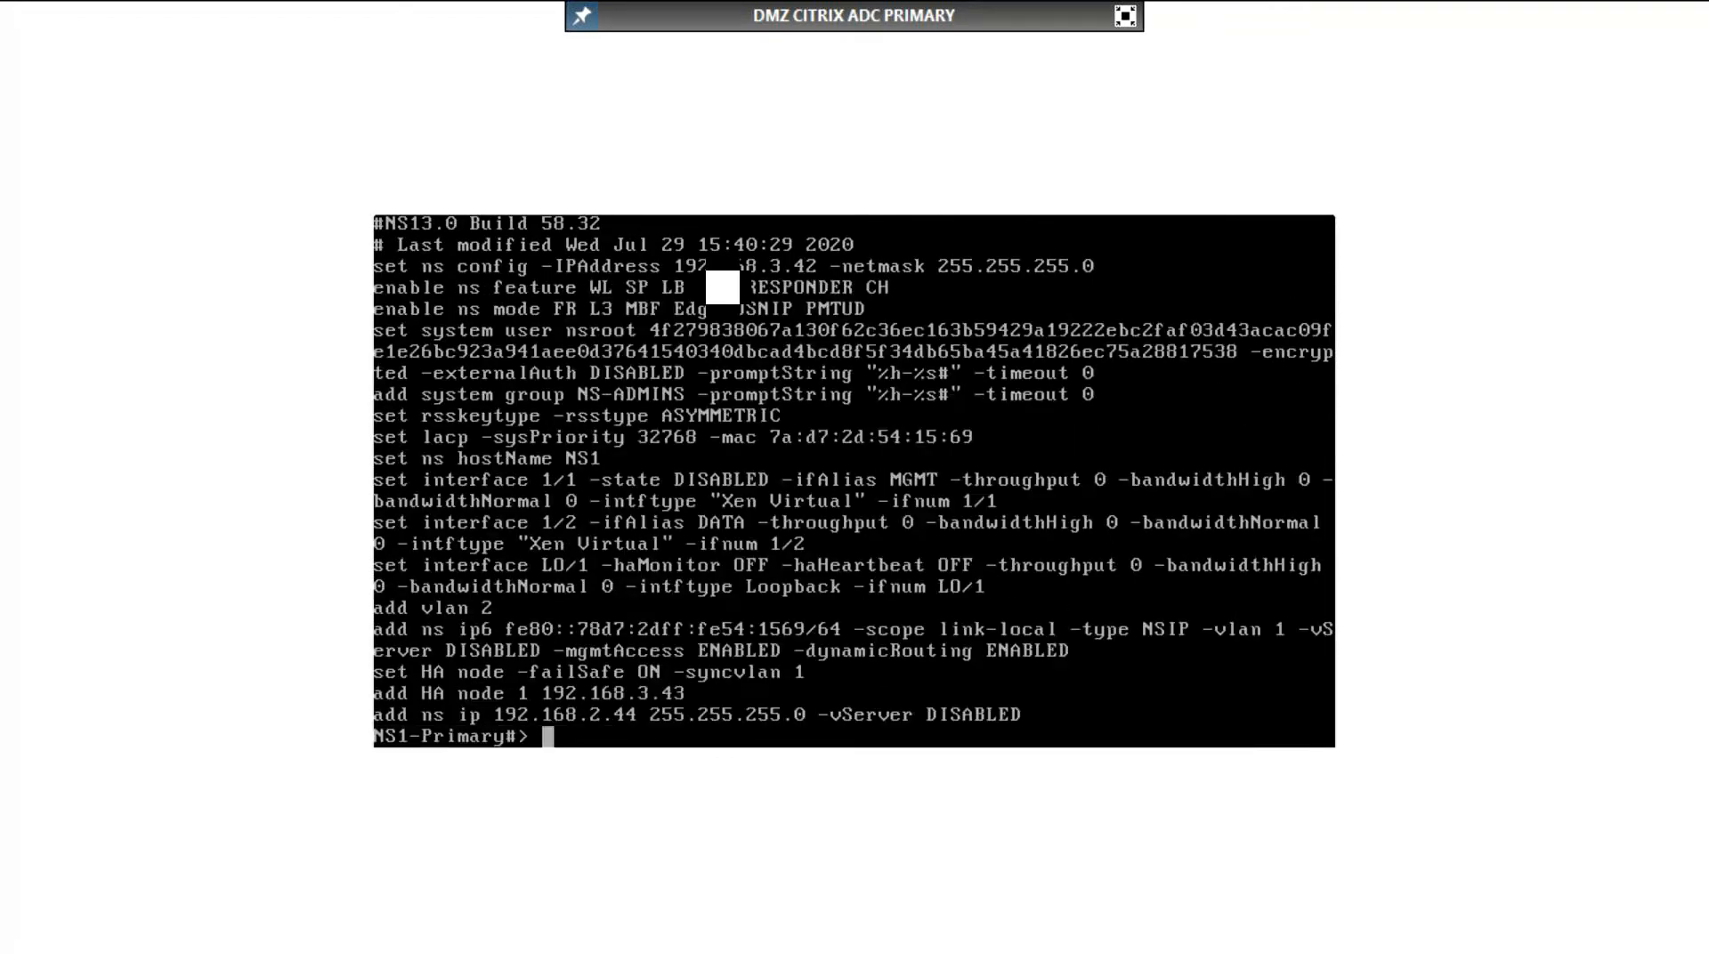
Step: Set the primary appliance's management address with set ns config to 192.168.2.42 and netmask 255.255.255.0
{"action": "type", "text": "set ns config"}
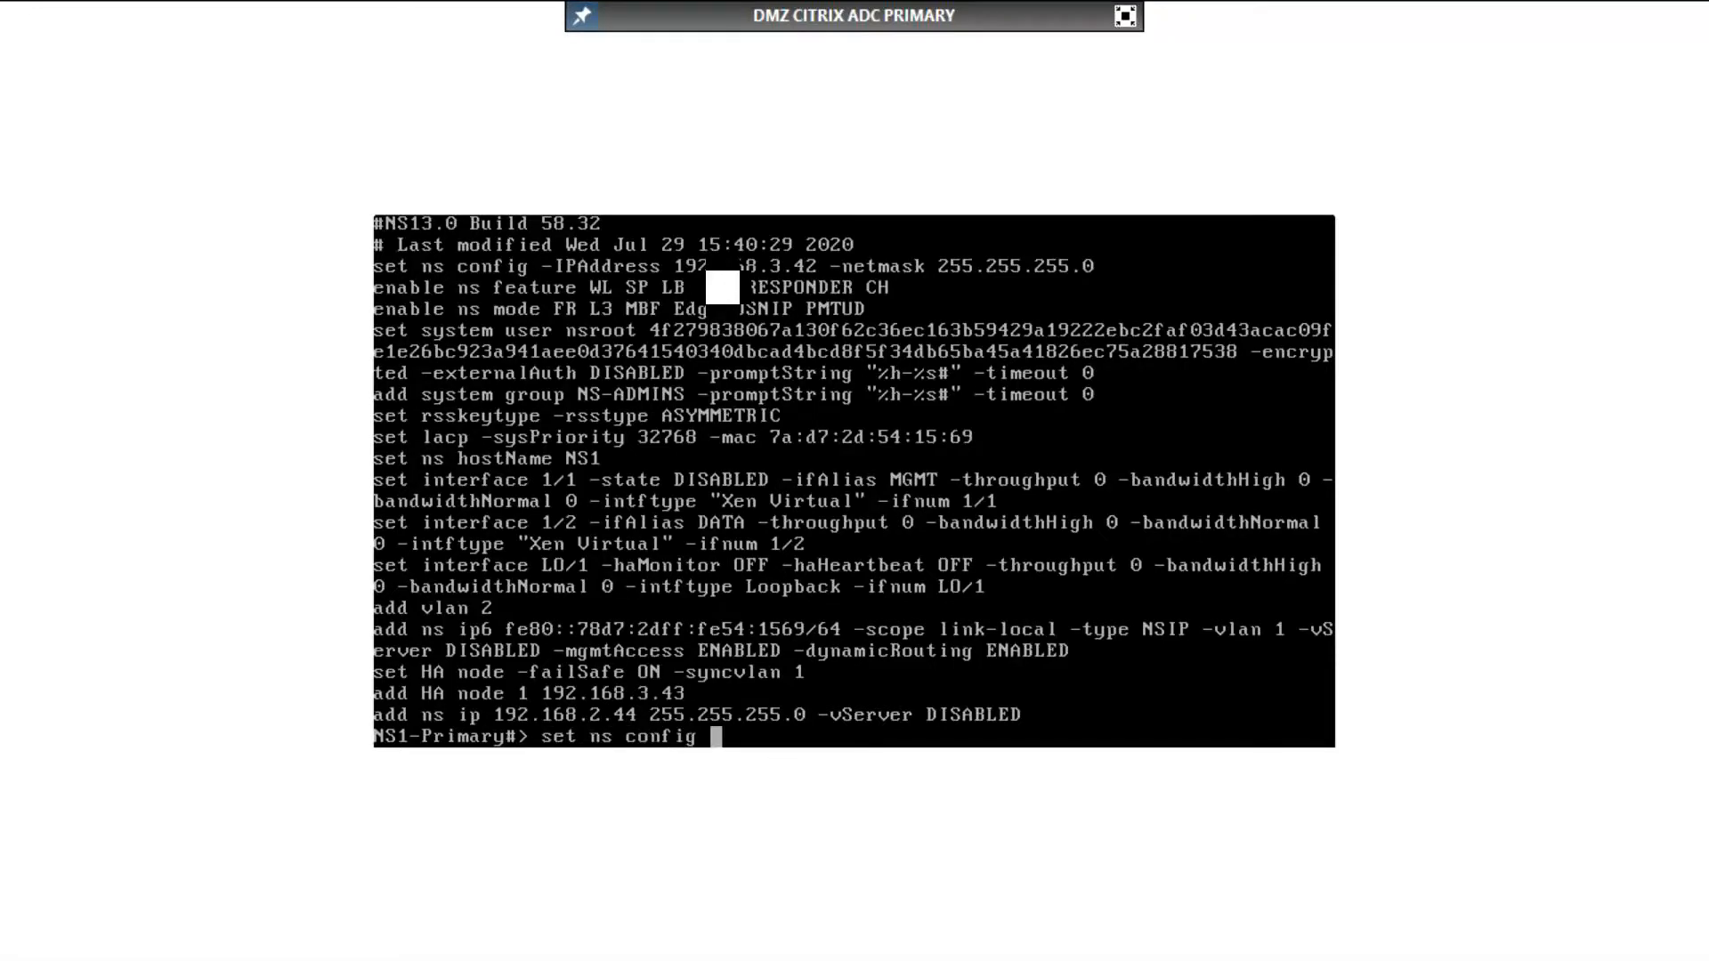
{"action": "type", "text": " -IPAddress 192"}
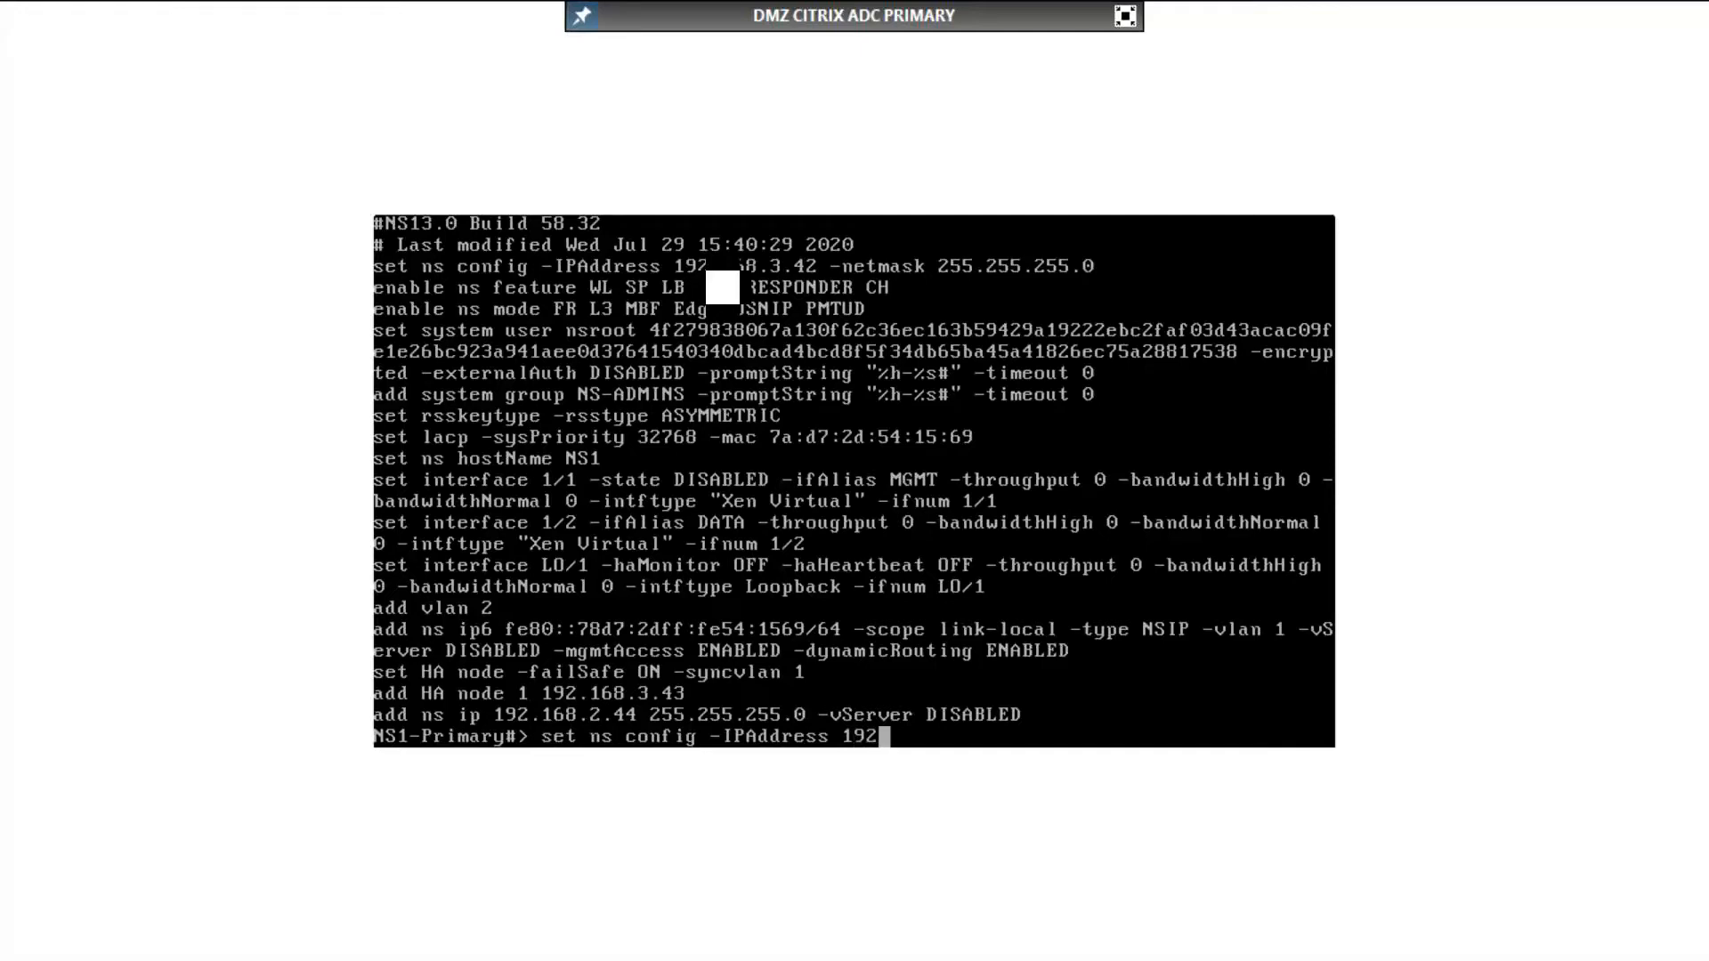
{"action": "type", "text": ".168.2.42 -netmask"}
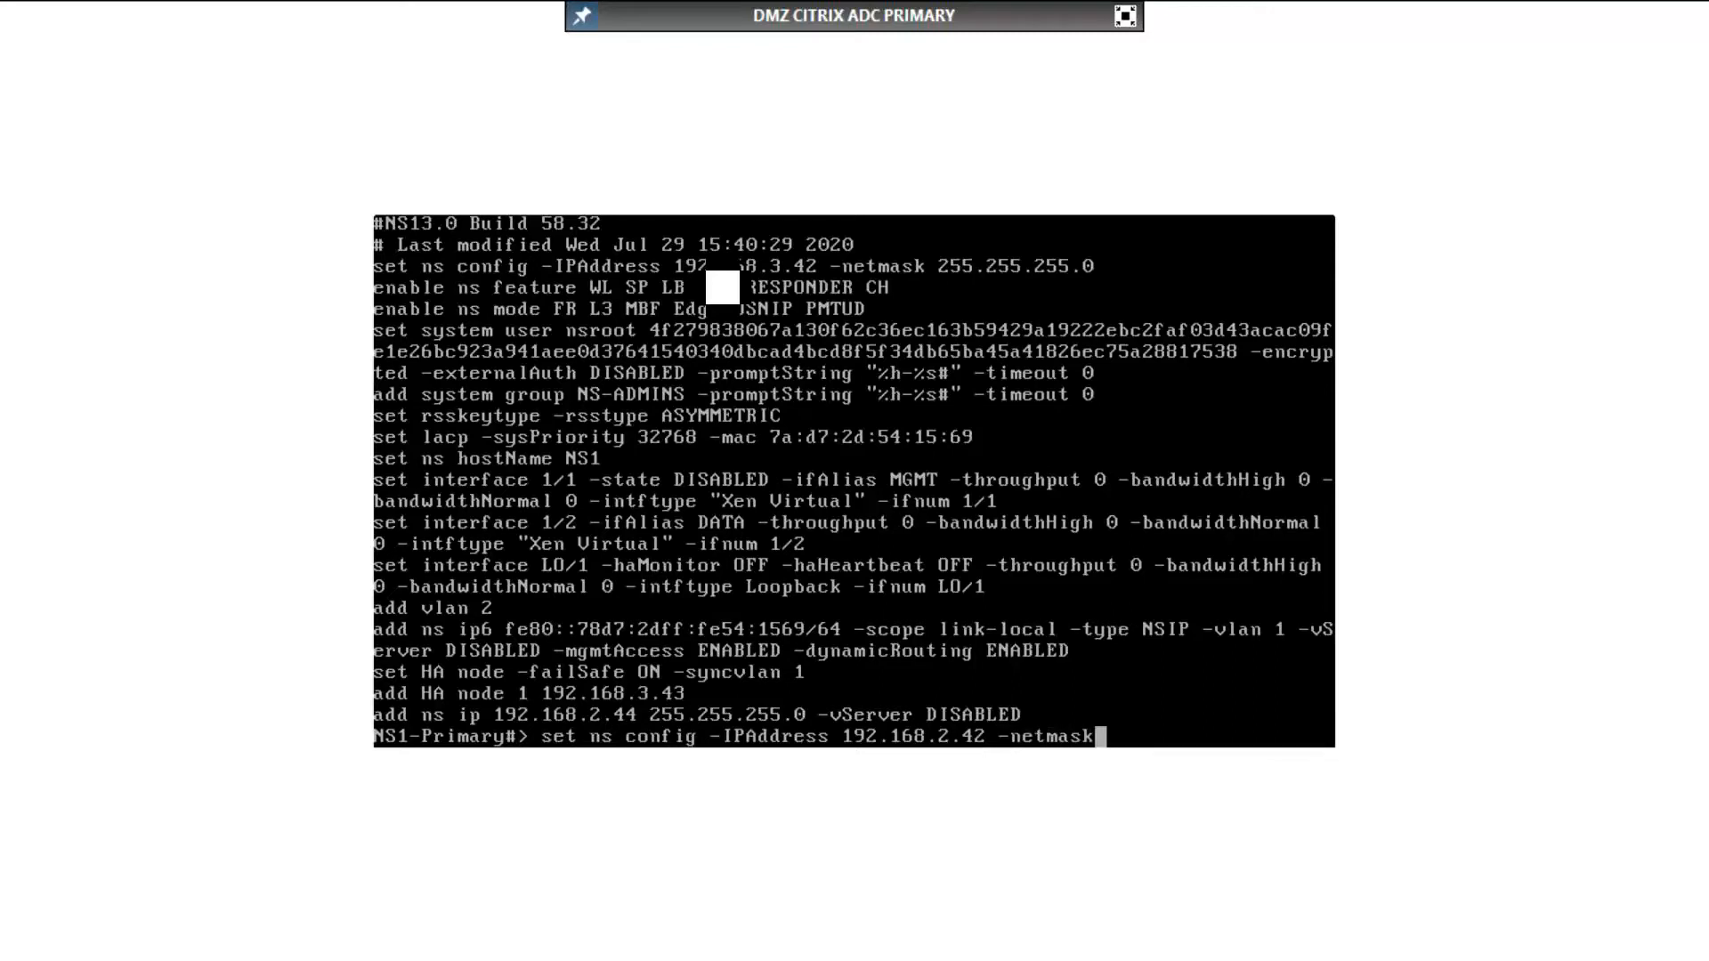
{"action": "type", "text": " 255.255.255."}
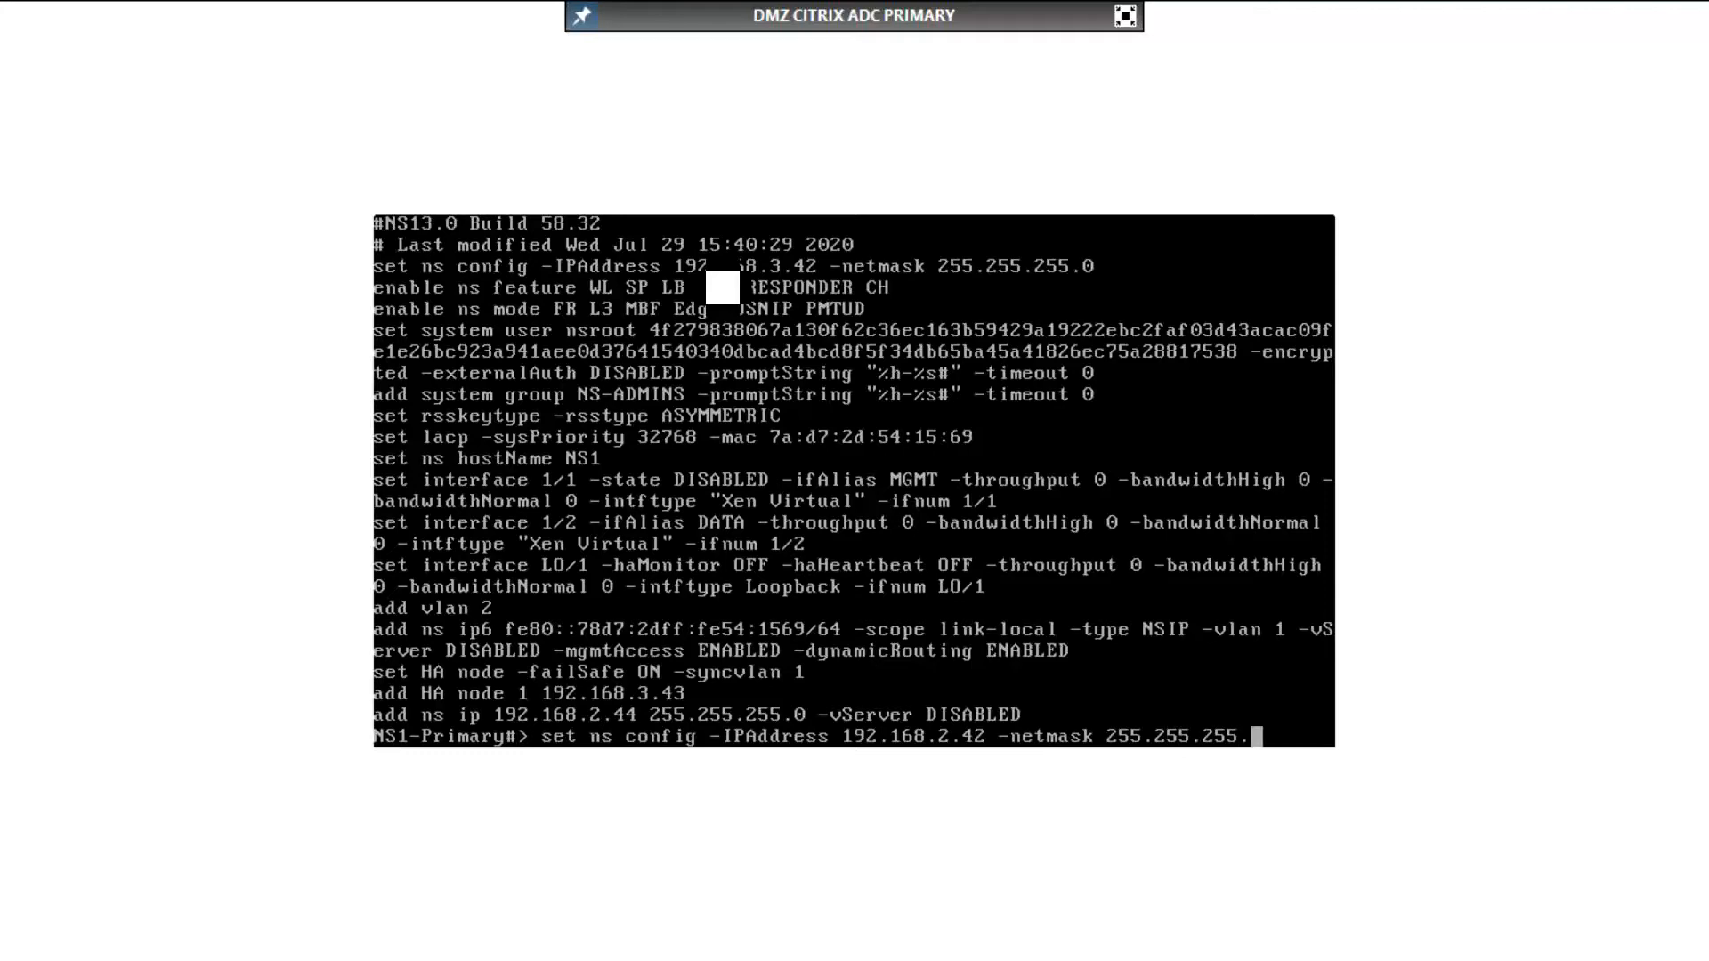
{"action": "type", "text": "0"}
{"action": "key", "text": "Return"}
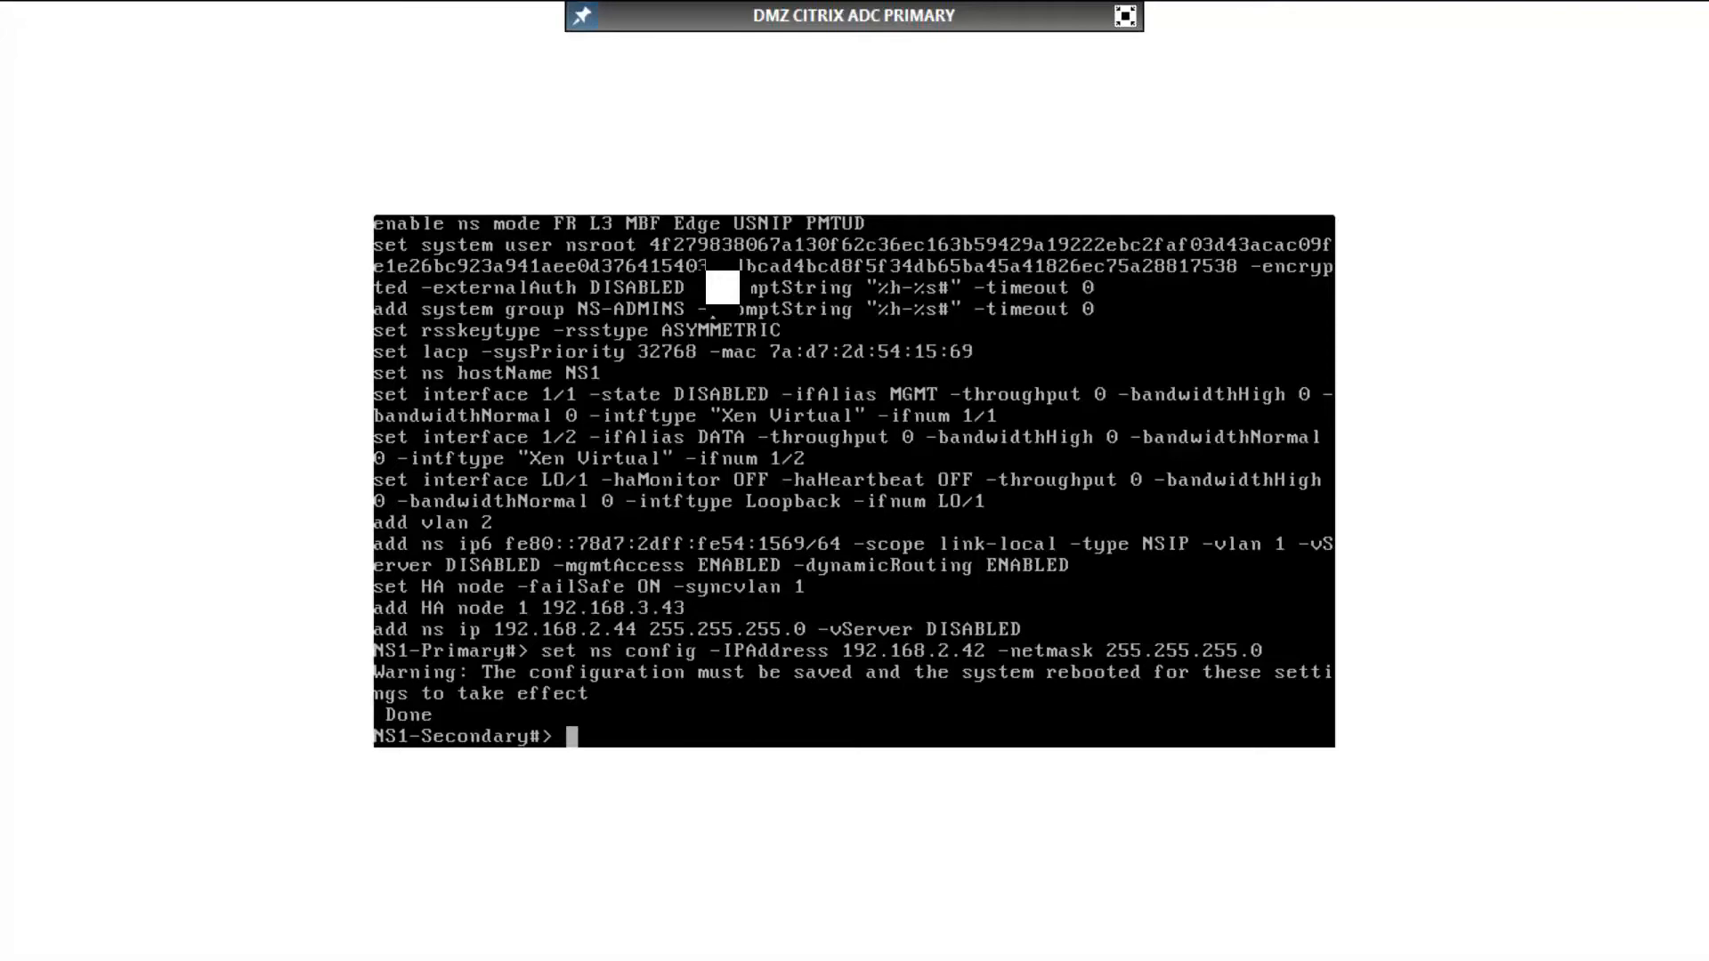
Step: Save the NetScaler configuration and reboot the primary appliance, confirming the restart
{"action": "type", "text": "save ns config"}
{"action": "key", "text": "Return"}
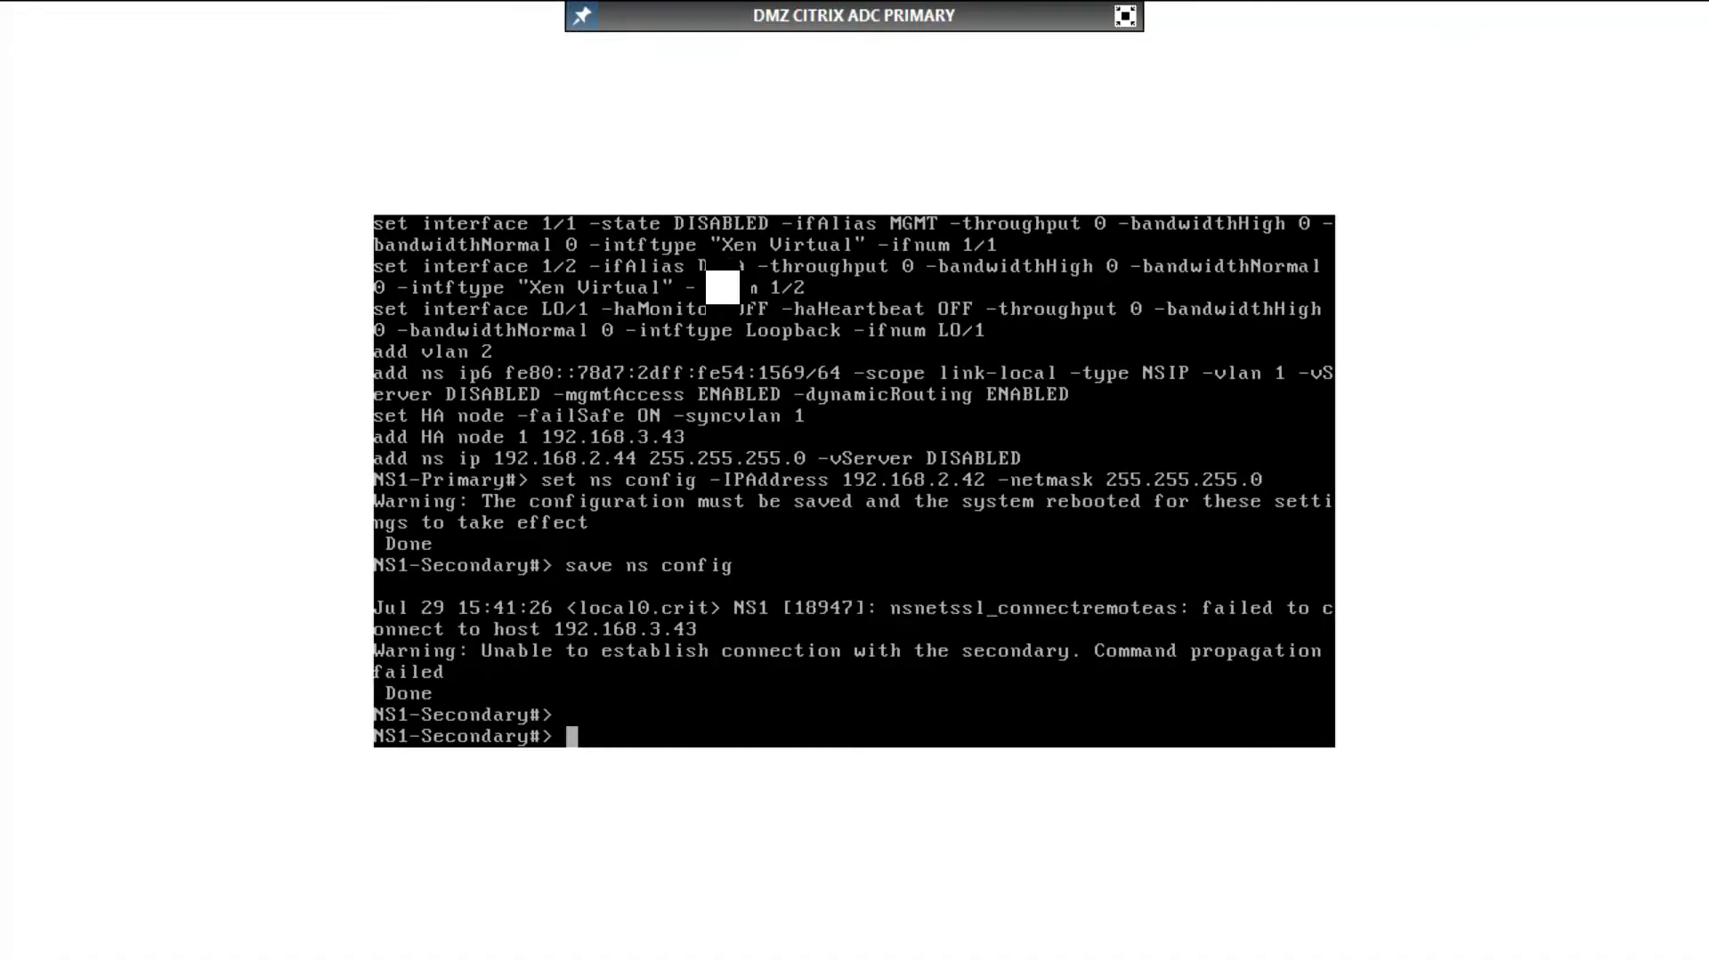
{"action": "type", "text": "reboot"}
{"action": "key", "text": "Return"}
{"action": "type", "text": "Y"}
{"action": "key", "text": "Return"}
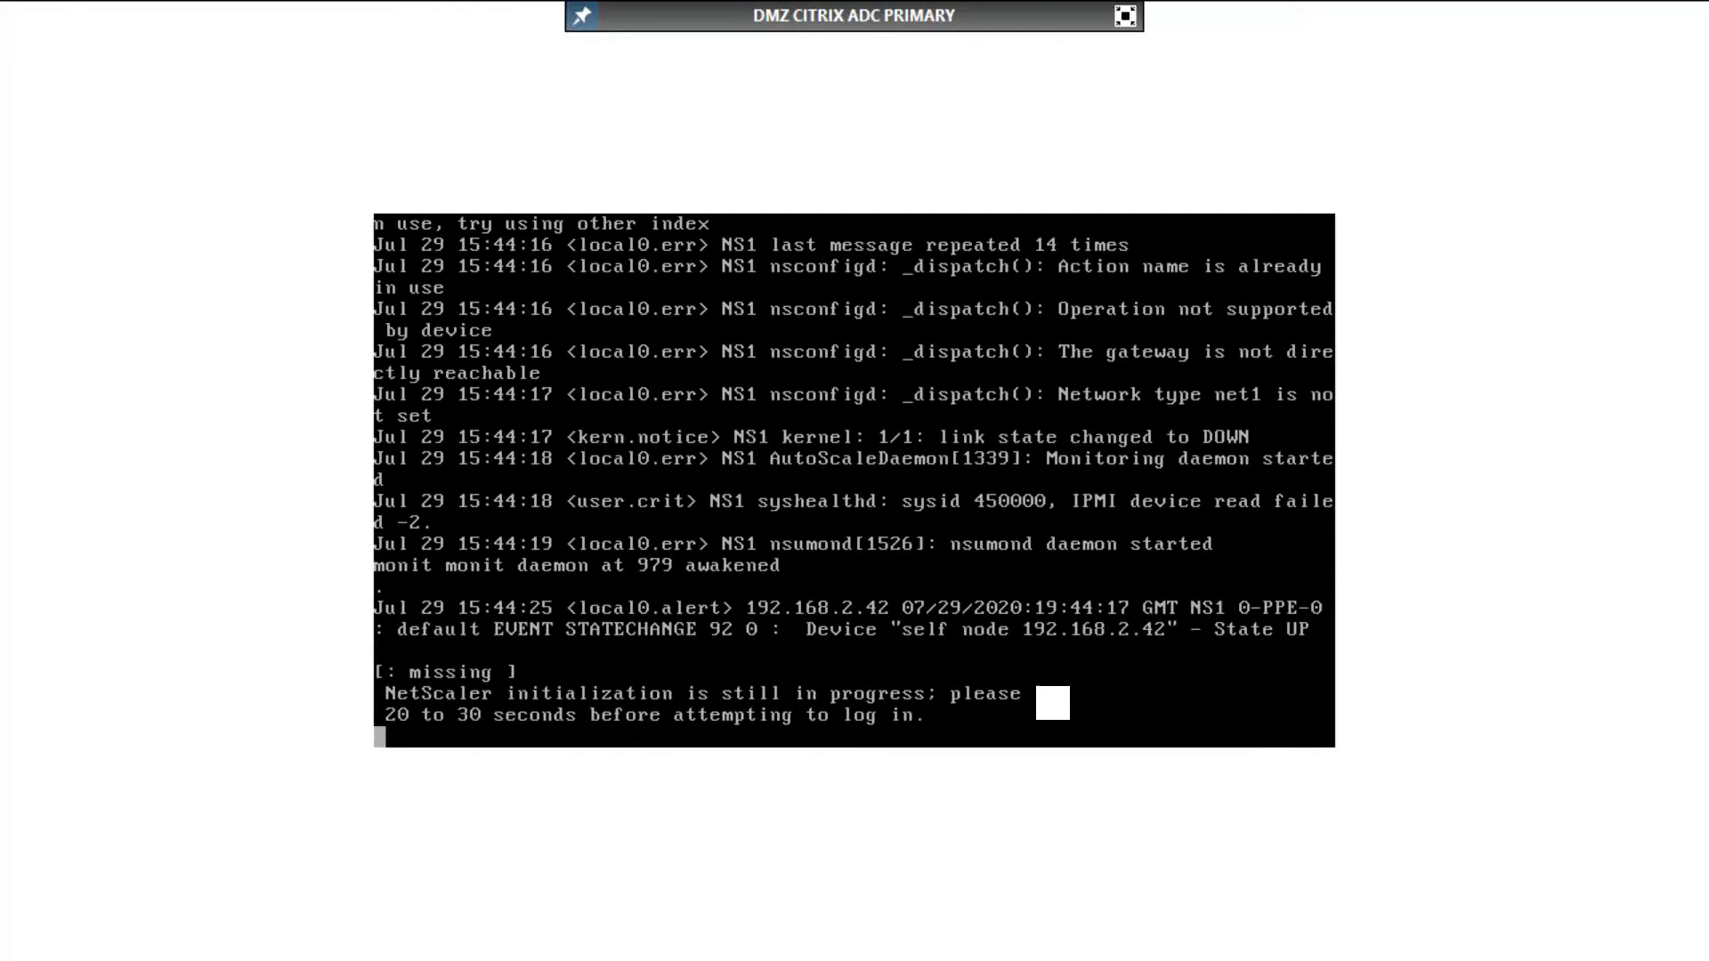
Step: Log back in to the restarted primary appliance as nsroot with the account password
{"action": "type", "text": "nsroot"}
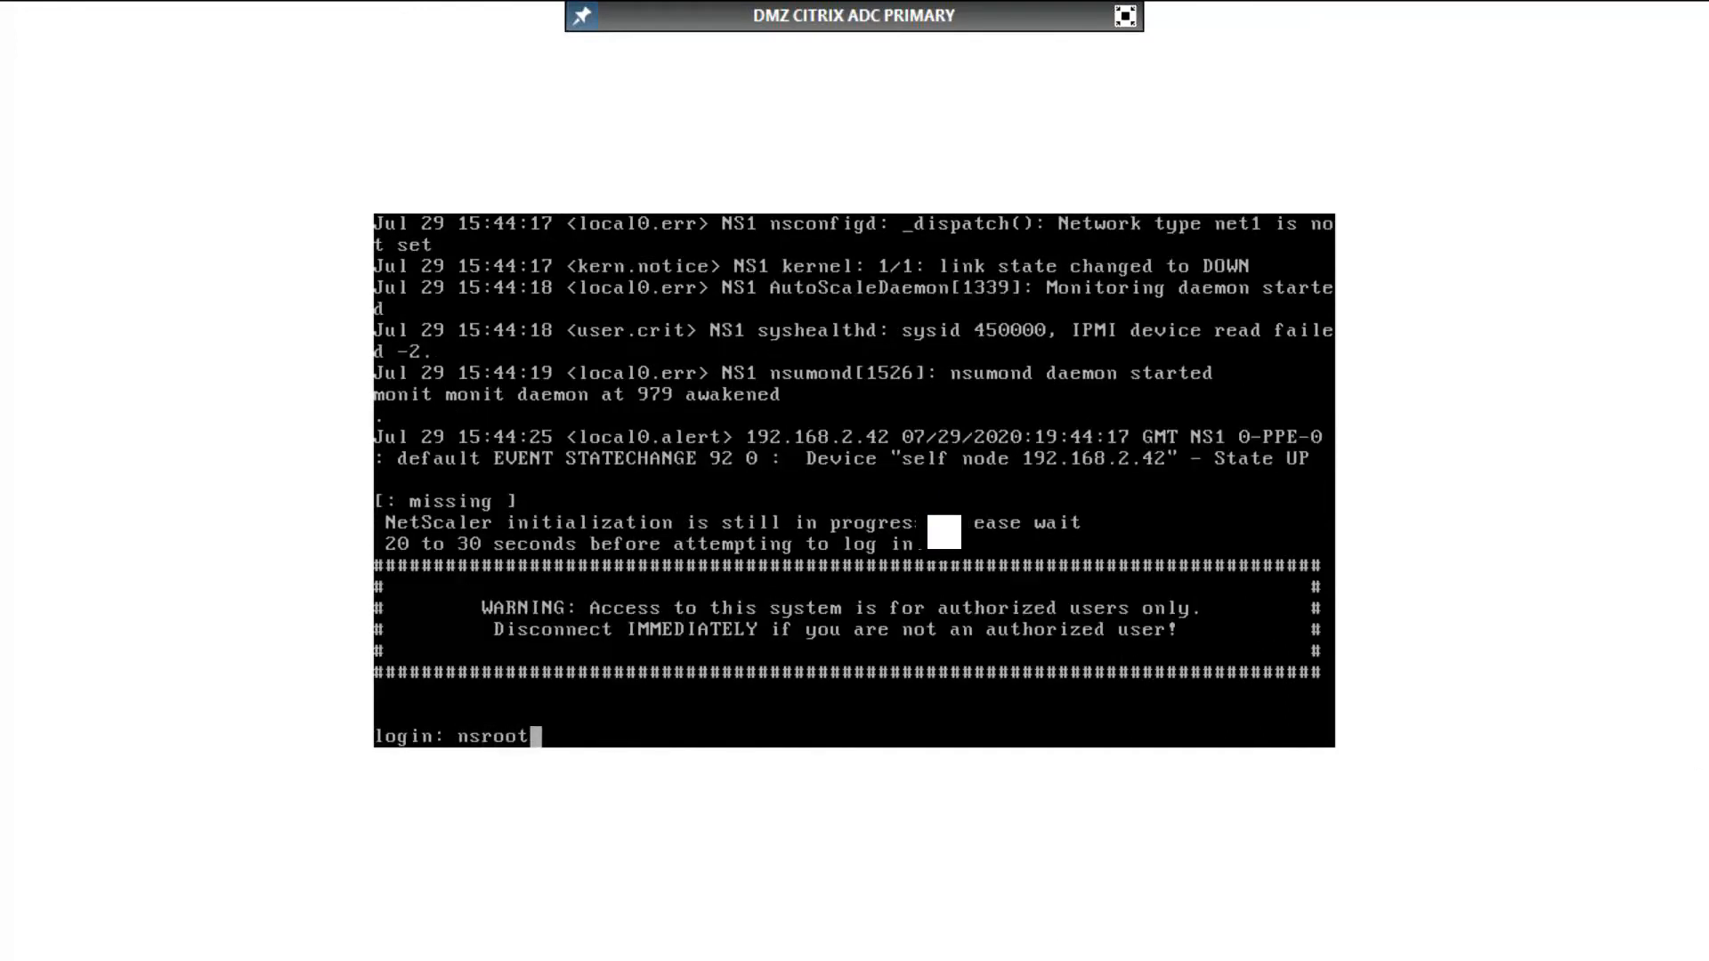
{"action": "key", "text": "Return"}
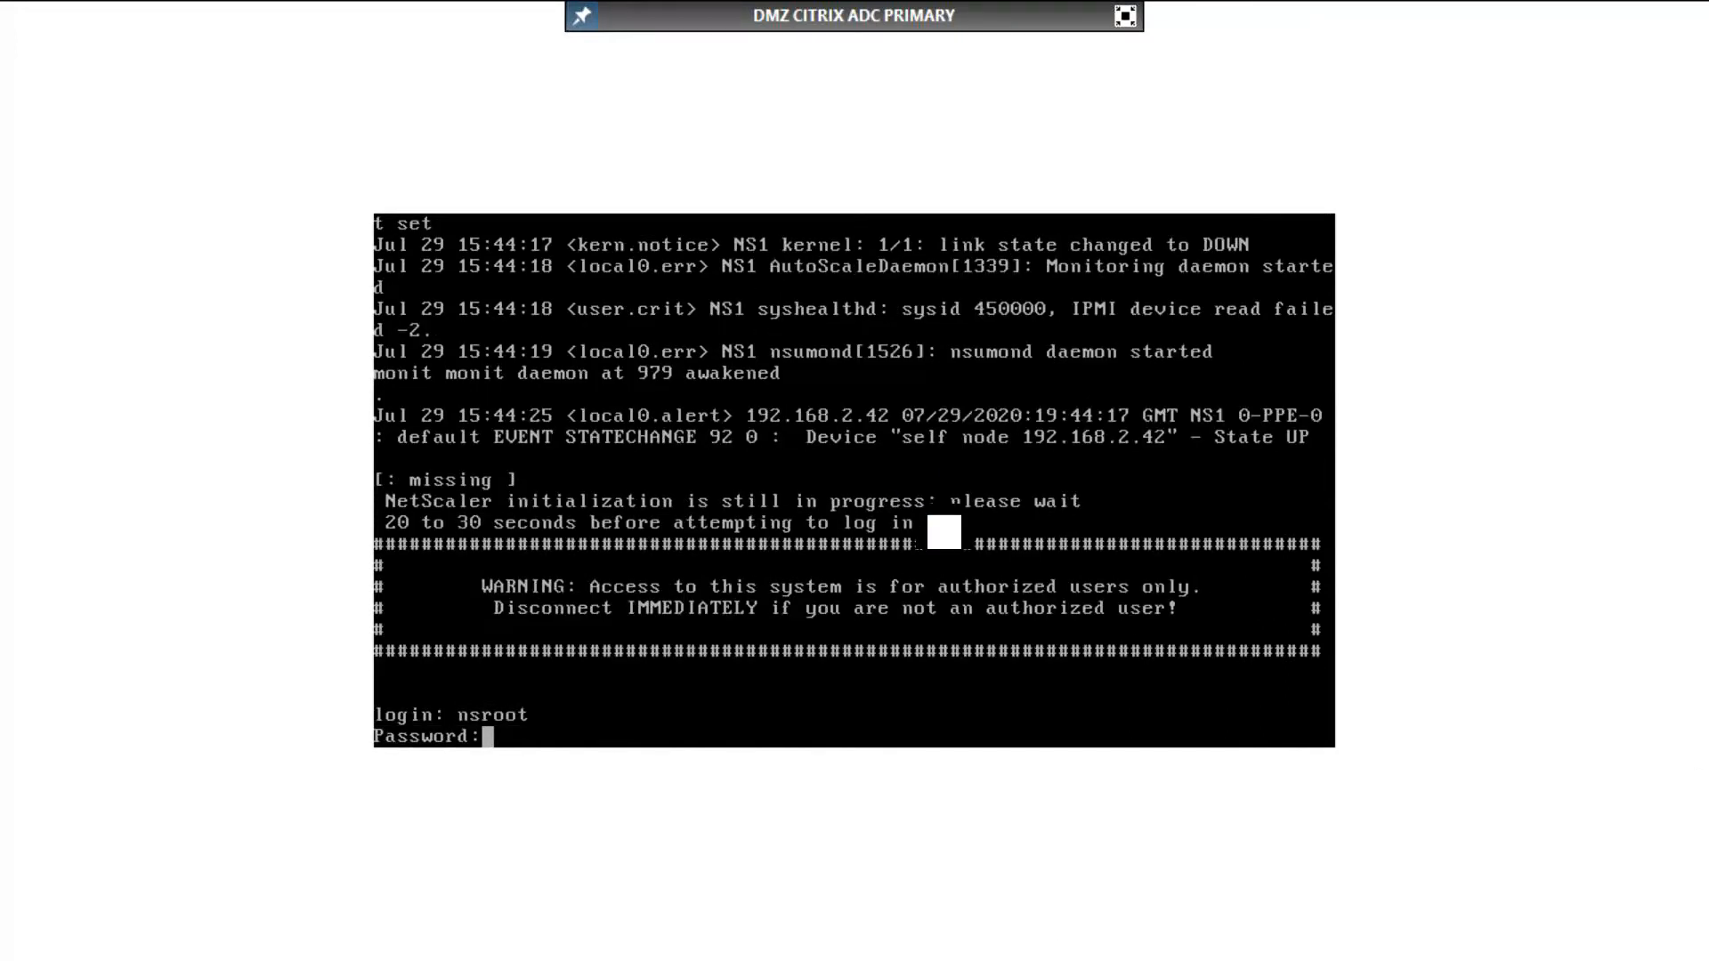
{"action": "key", "text": "Return"}
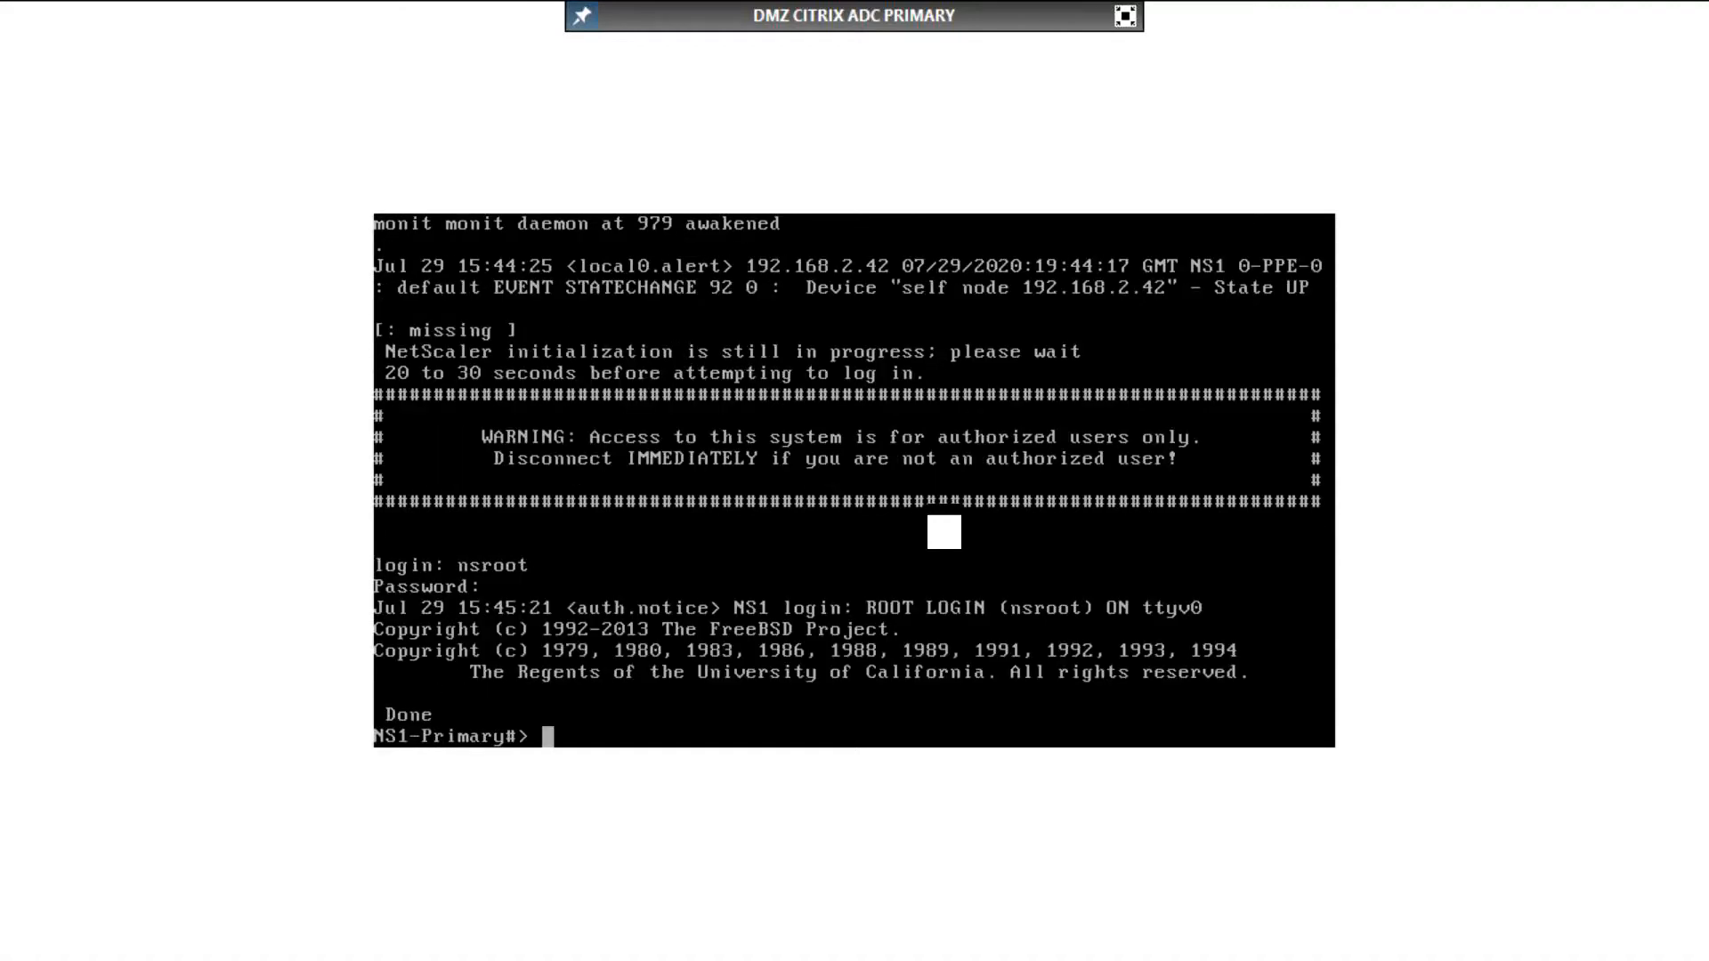
Step: List only the route entries of the running configuration by filtering it with grep
{"action": "type", "text": "show run "}
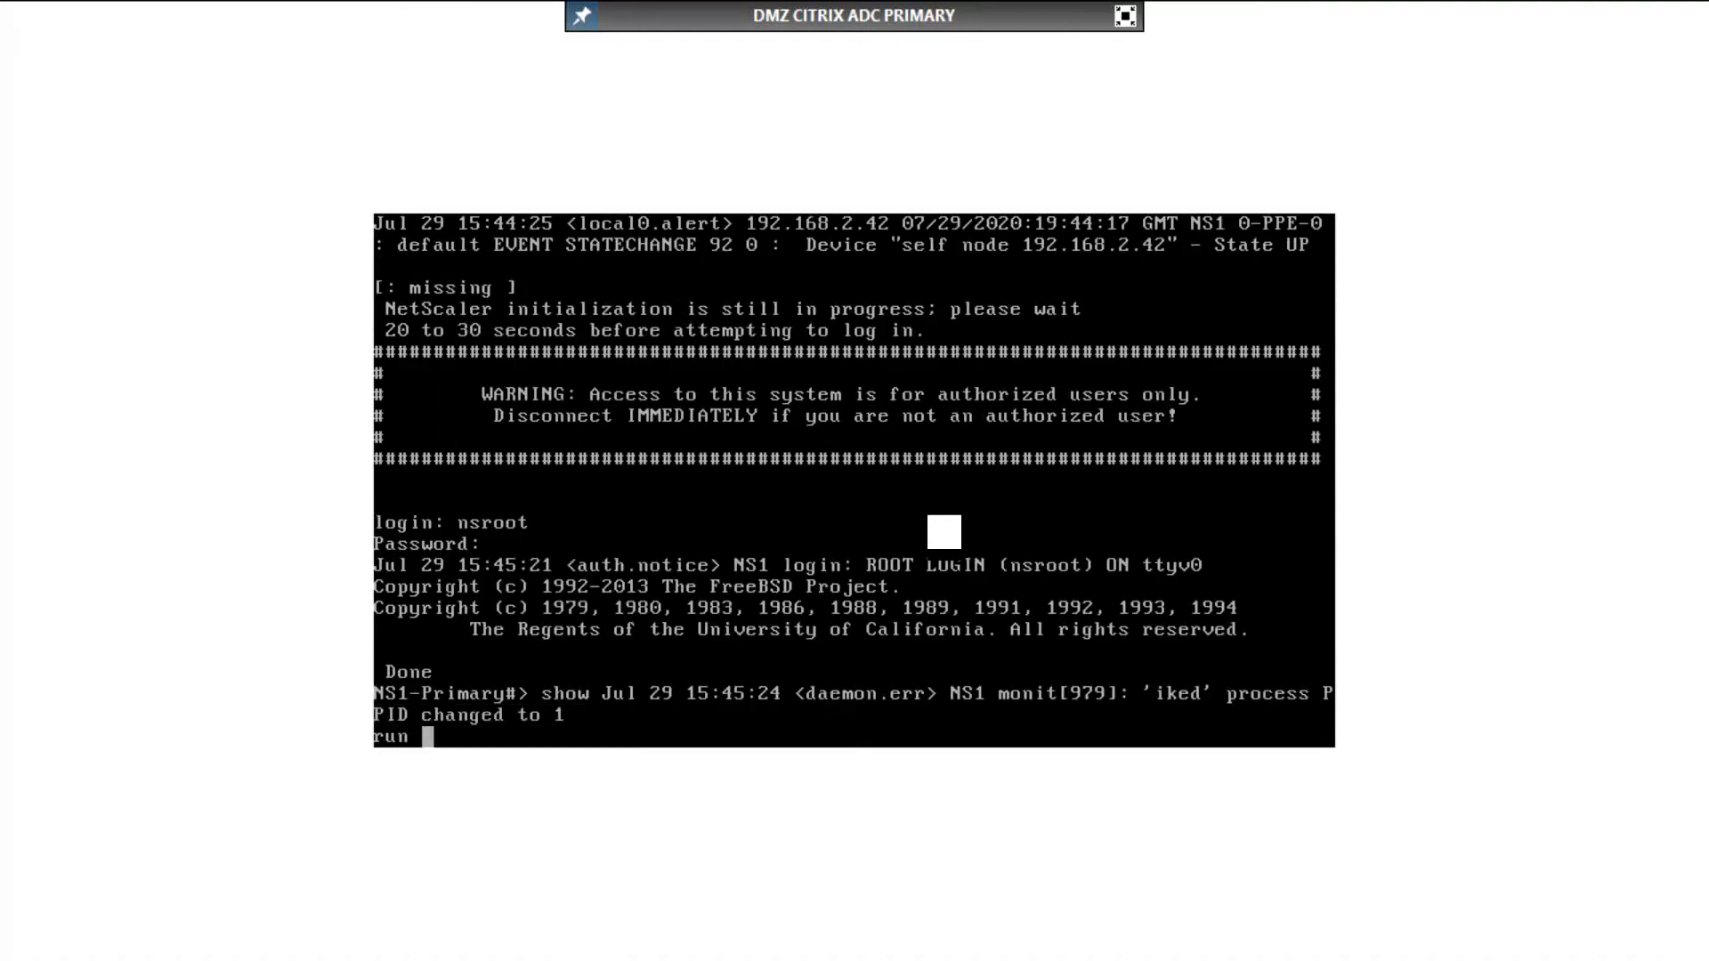
{"action": "type", "text": "| grep route"}
{"action": "key", "text": "Return"}
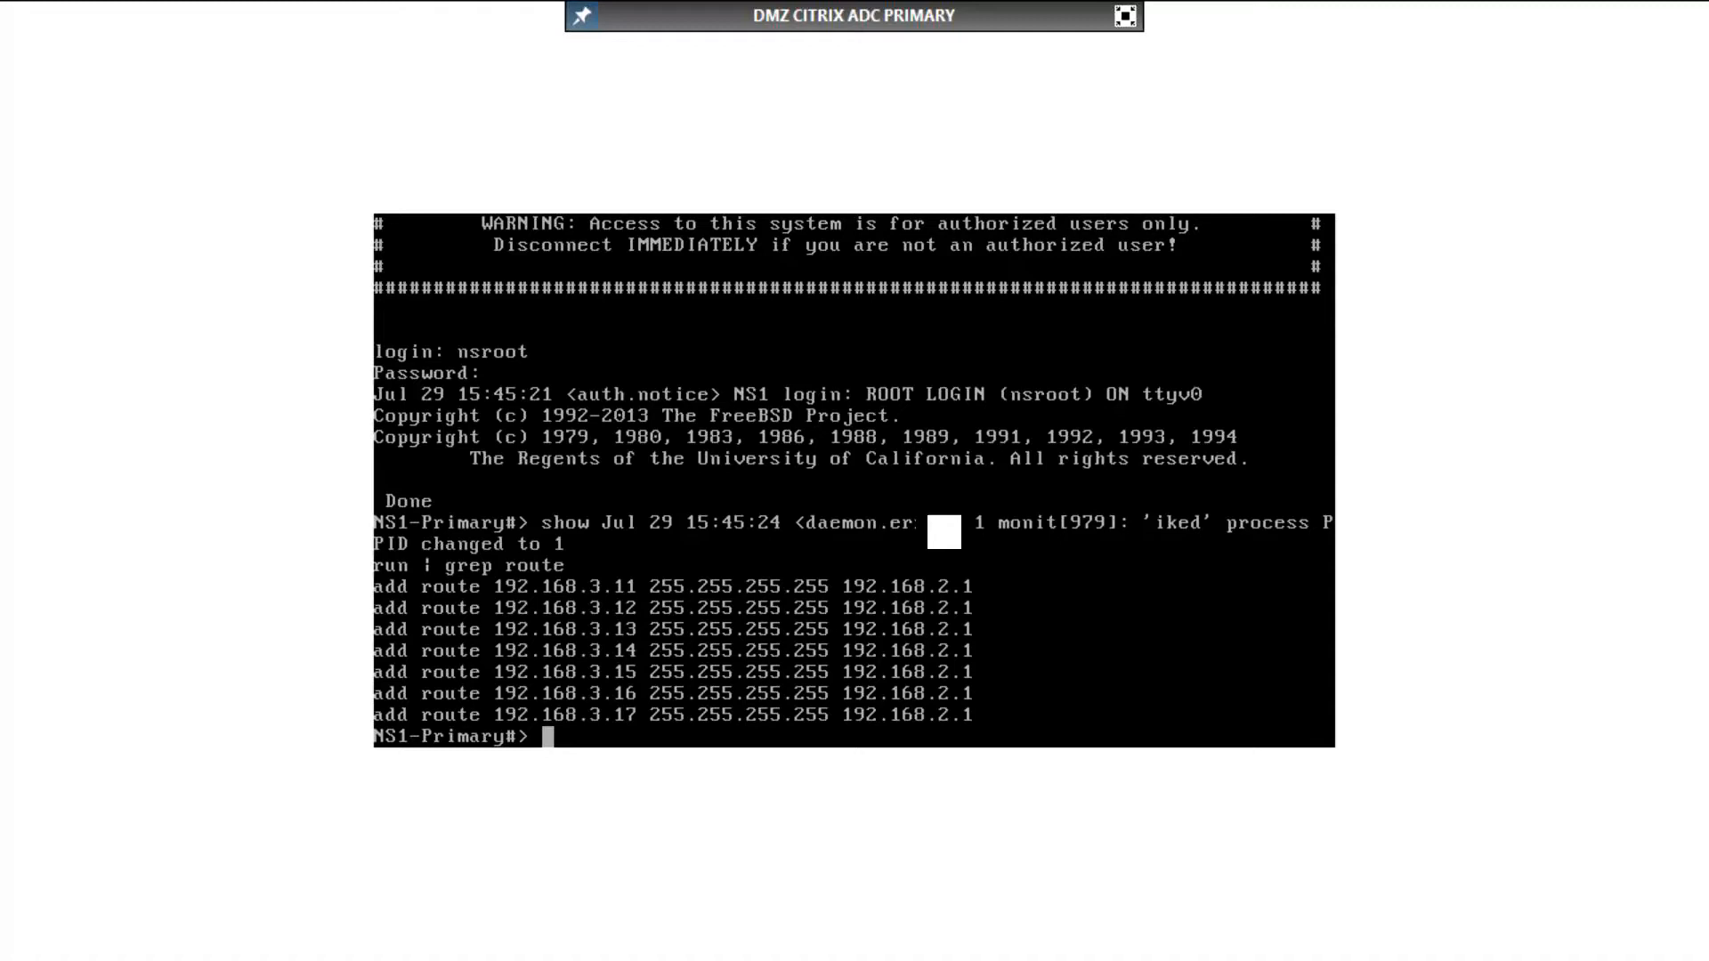
Step: Add a default route 0.0.0.0 with netmask 0.0.0.0 through gateway 192.168.2.1
{"action": "type", "text": "add route 0.0.0"}
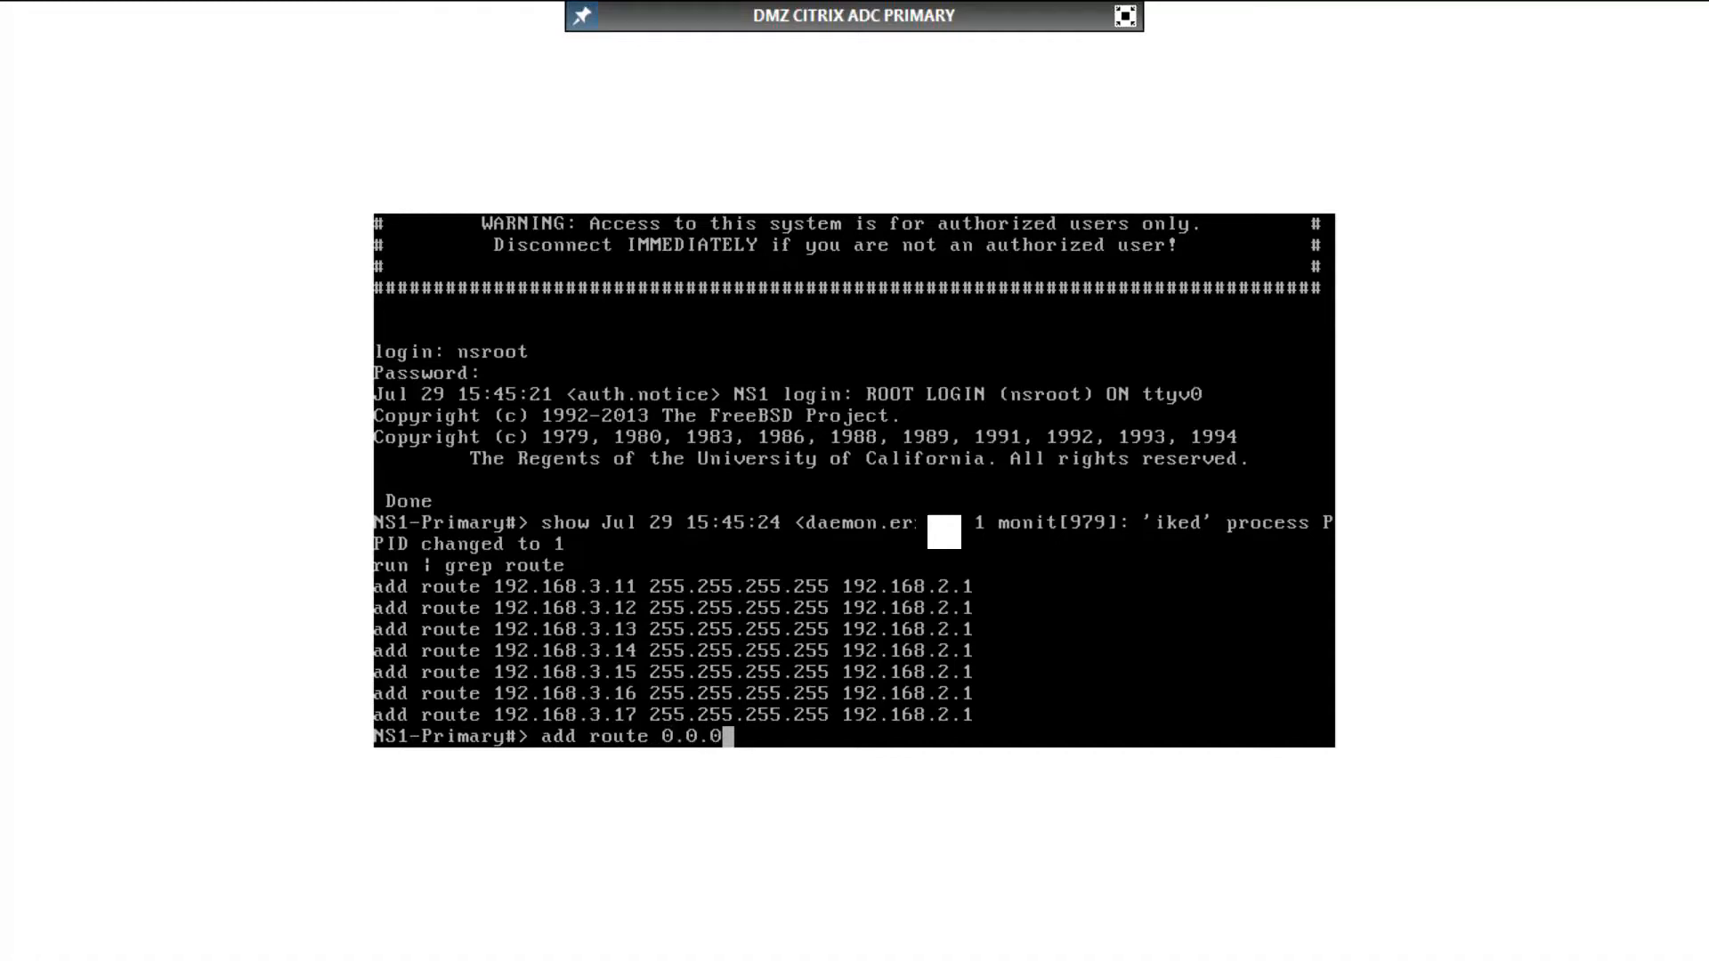
{"action": "type", "text": ".0 0.0.0."}
{"action": "type", "text": "0 "}
{"action": "type", "text": "192"}
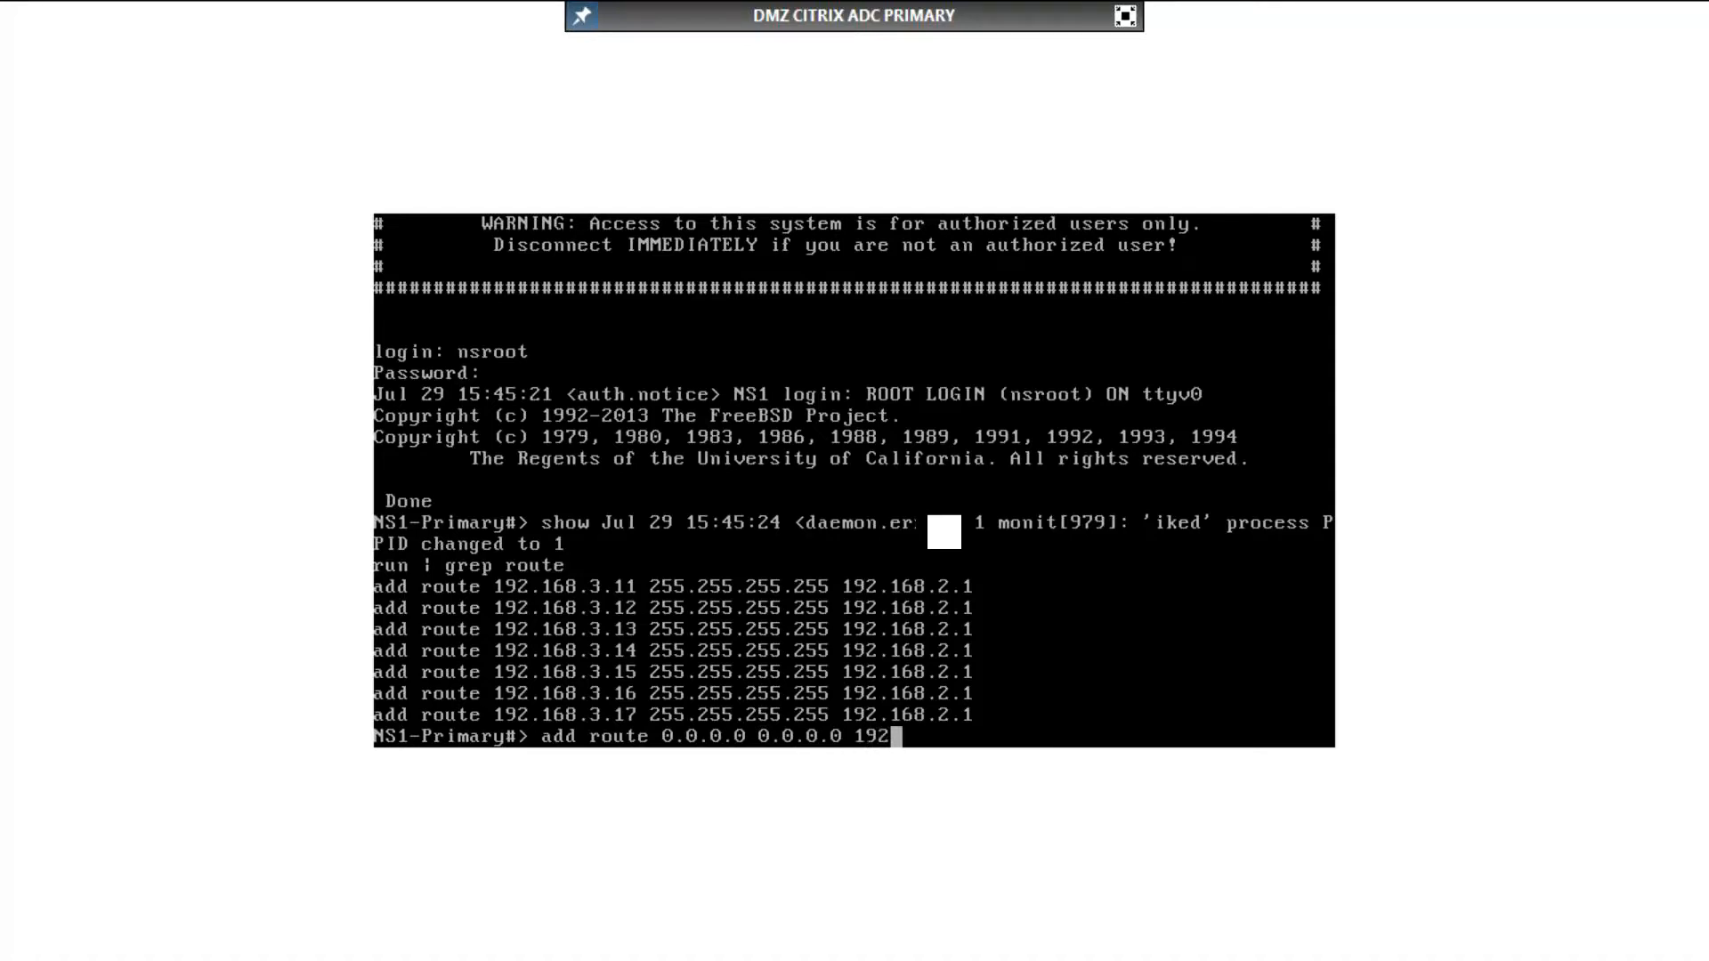
{"action": "type", "text": ".168.2.1"}
{"action": "key", "text": "Return"}
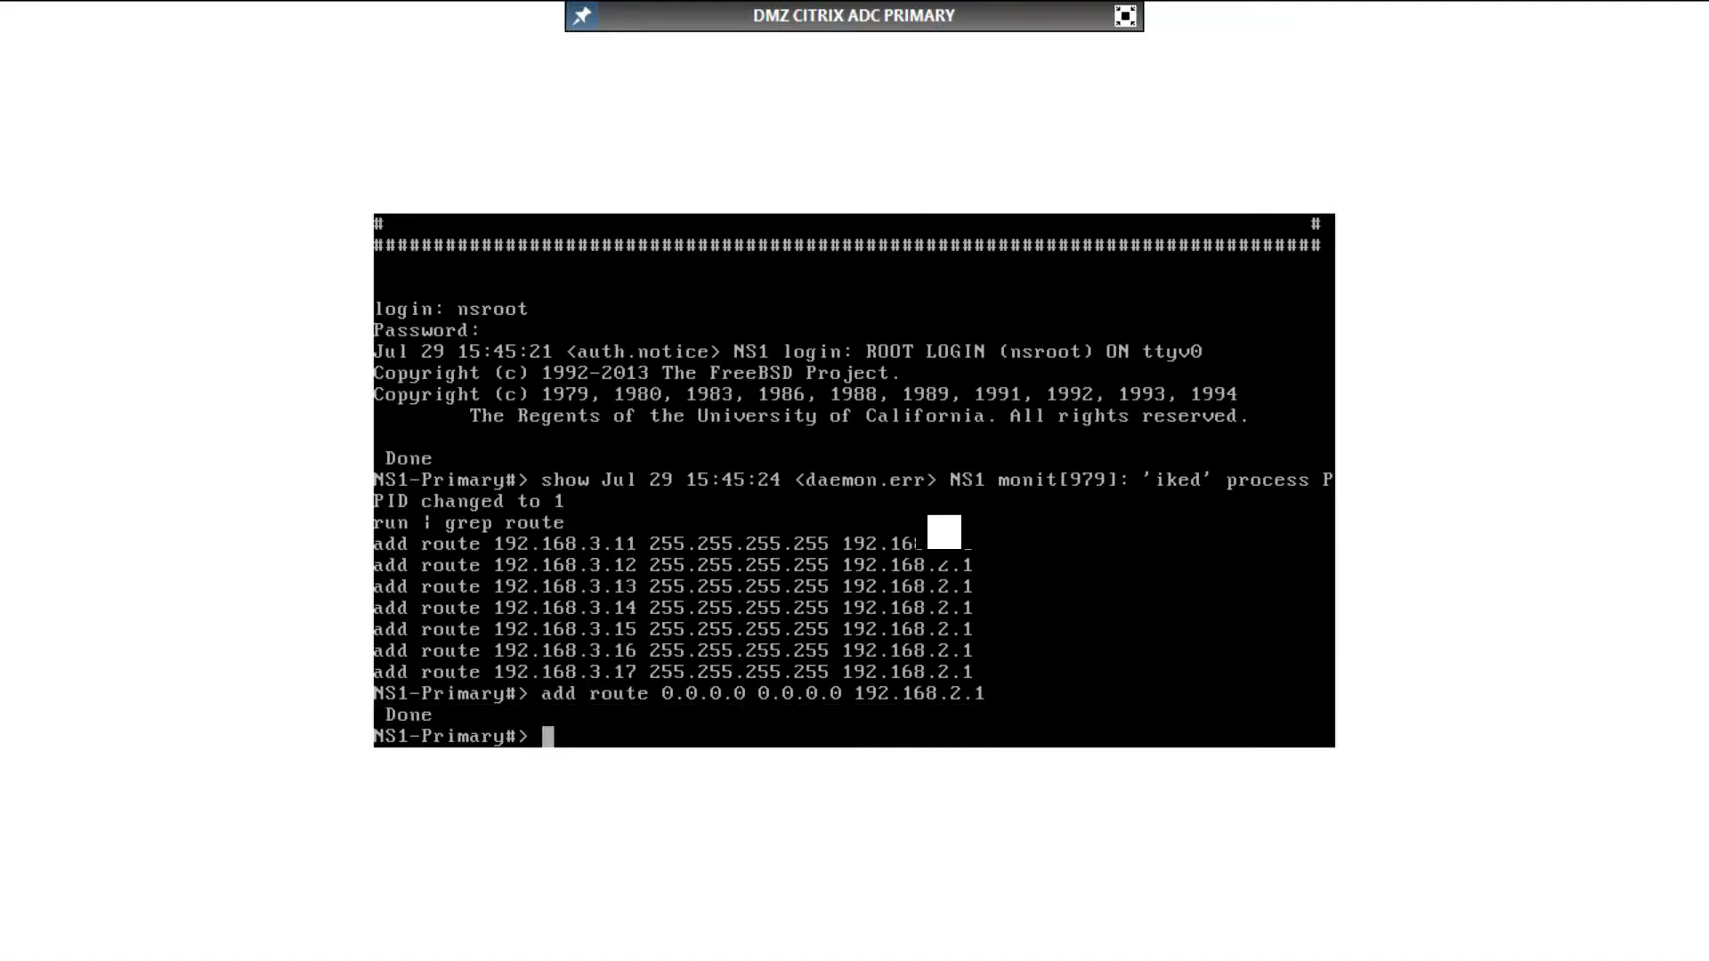
Step: Save the primary appliance's configuration with the new default route
{"action": "type", "text": "save ns config"}
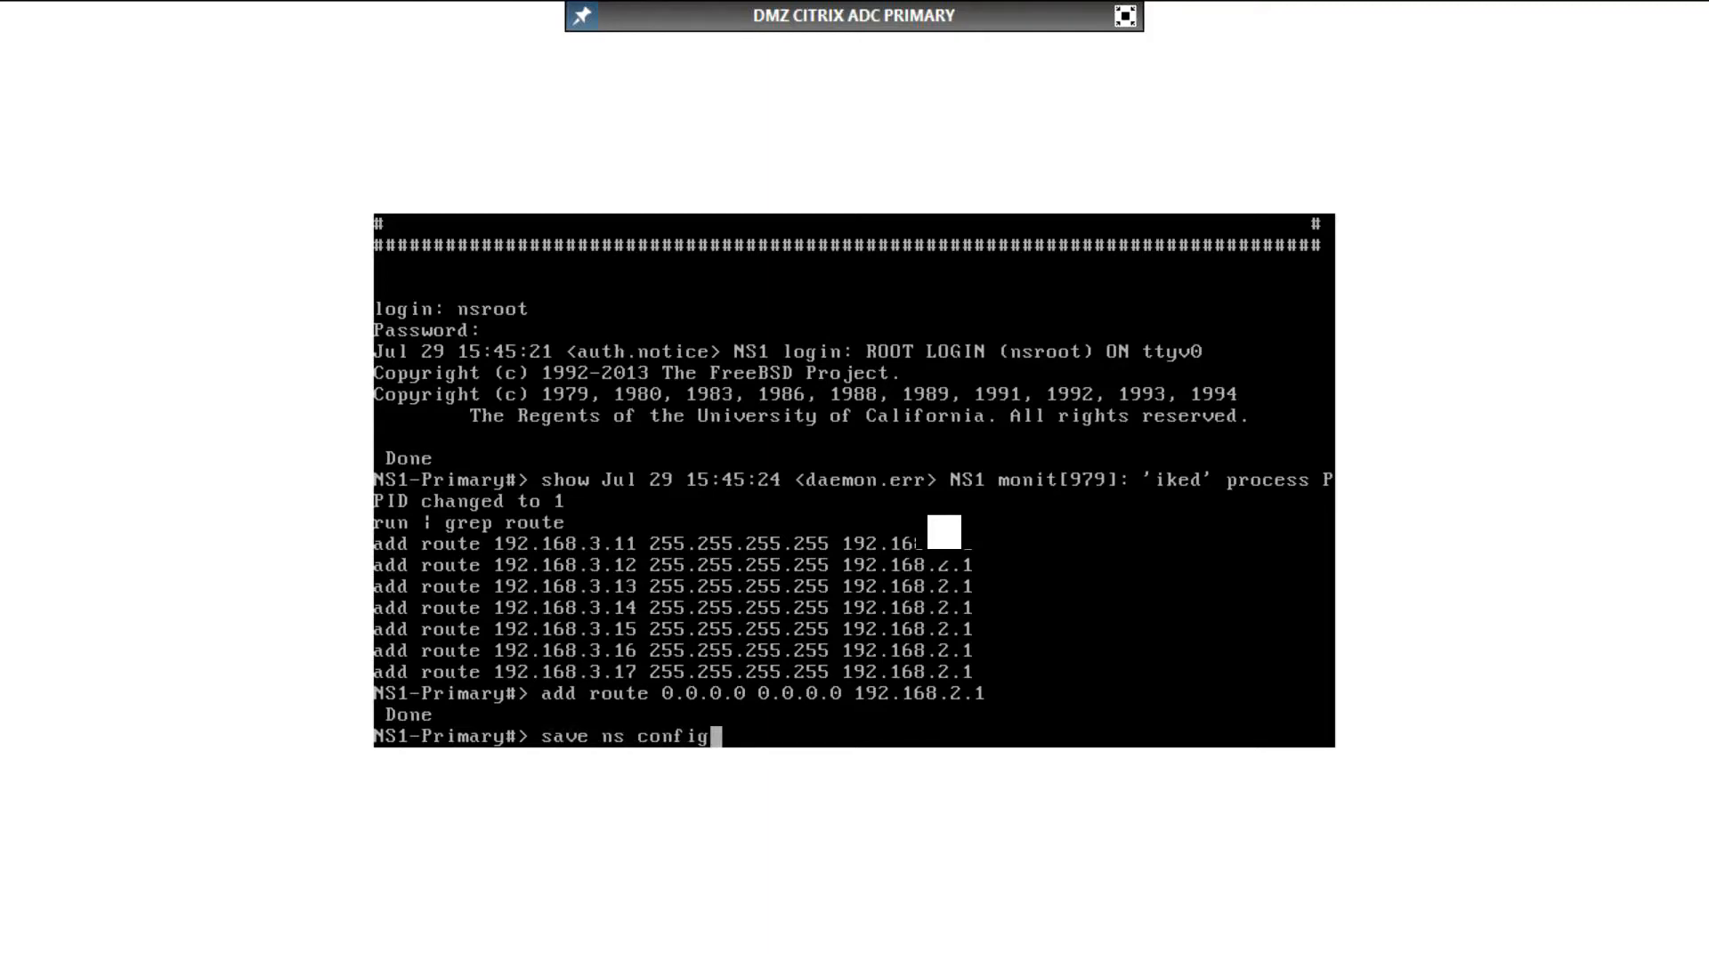
{"action": "key", "text": "Return"}
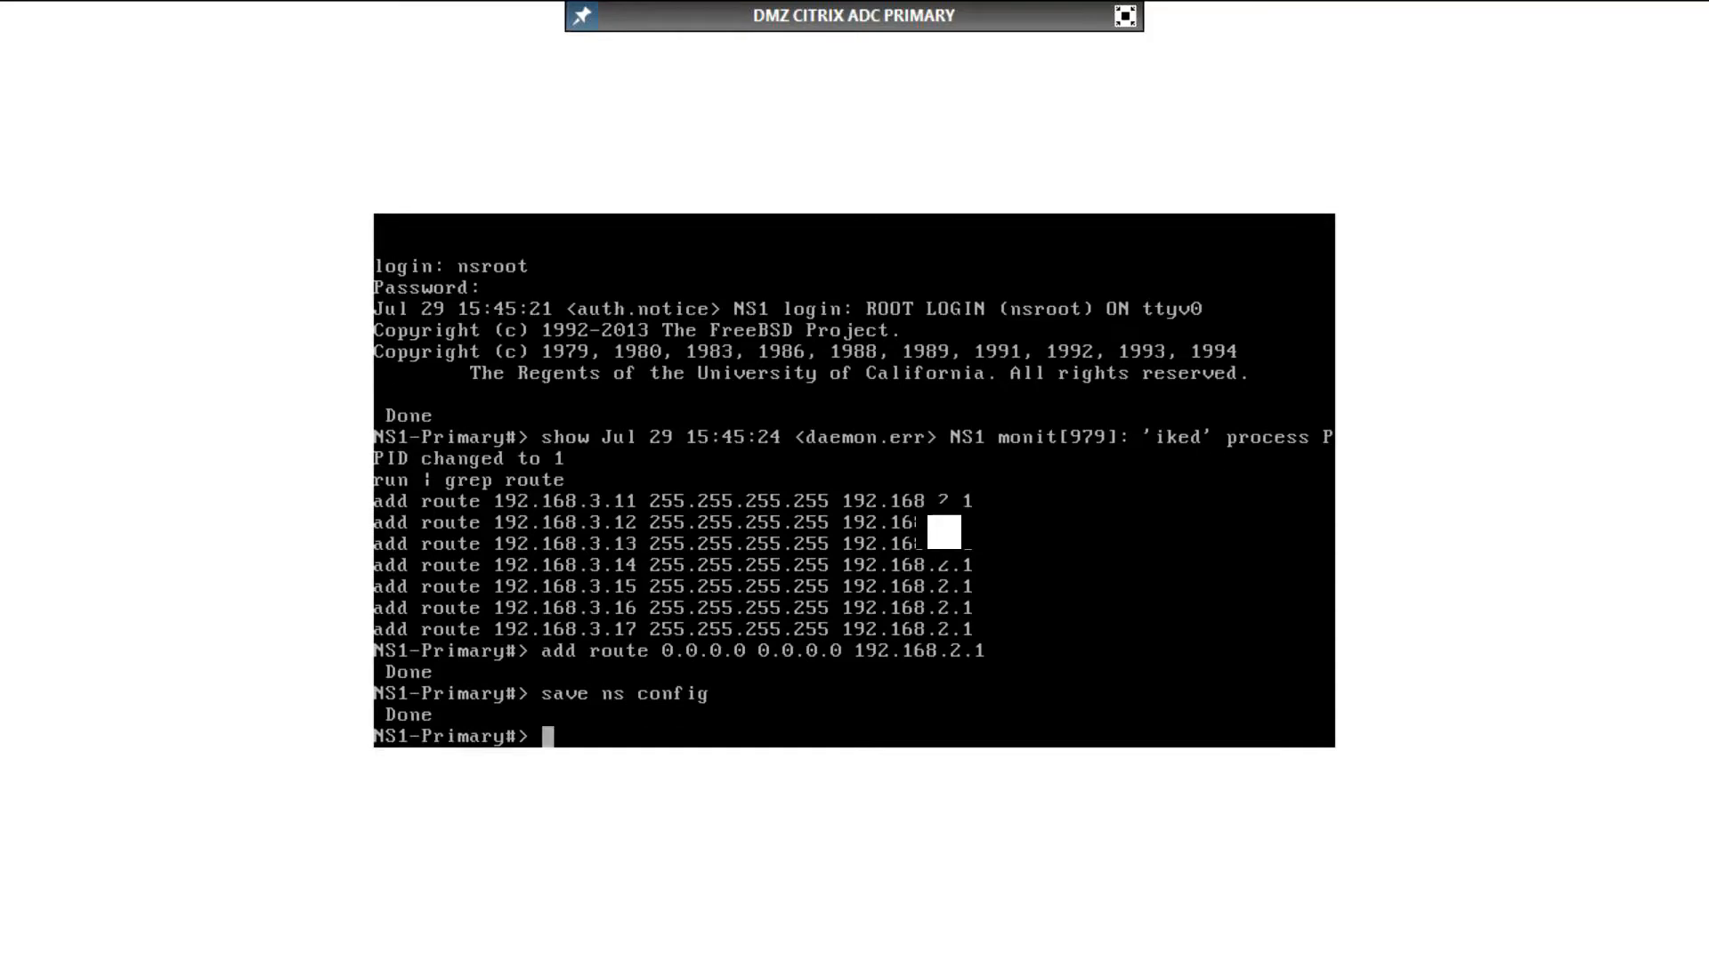
Step: Show the high-availability node status on the primary appliance
{"action": "type", "text": "show ha node"}
{"action": "key", "text": "Return"}
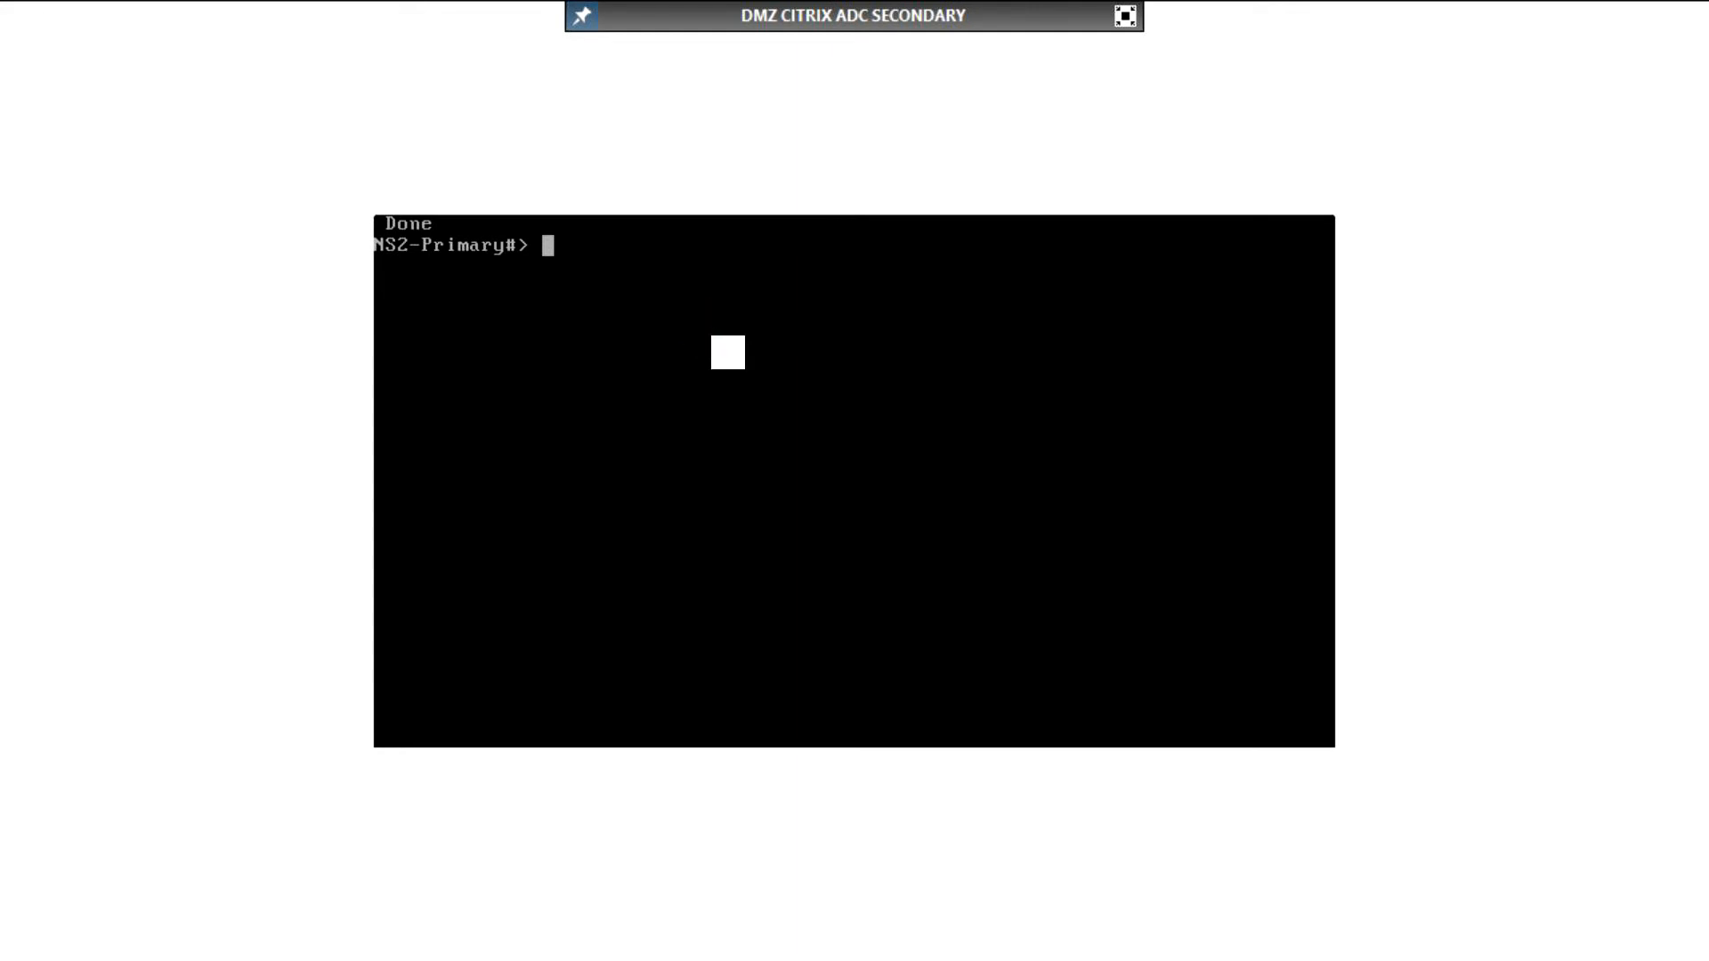
Step: List all network interfaces in the secondary appliance's console, paging through to the end of the output
{"action": "type", "text": "show inter"}
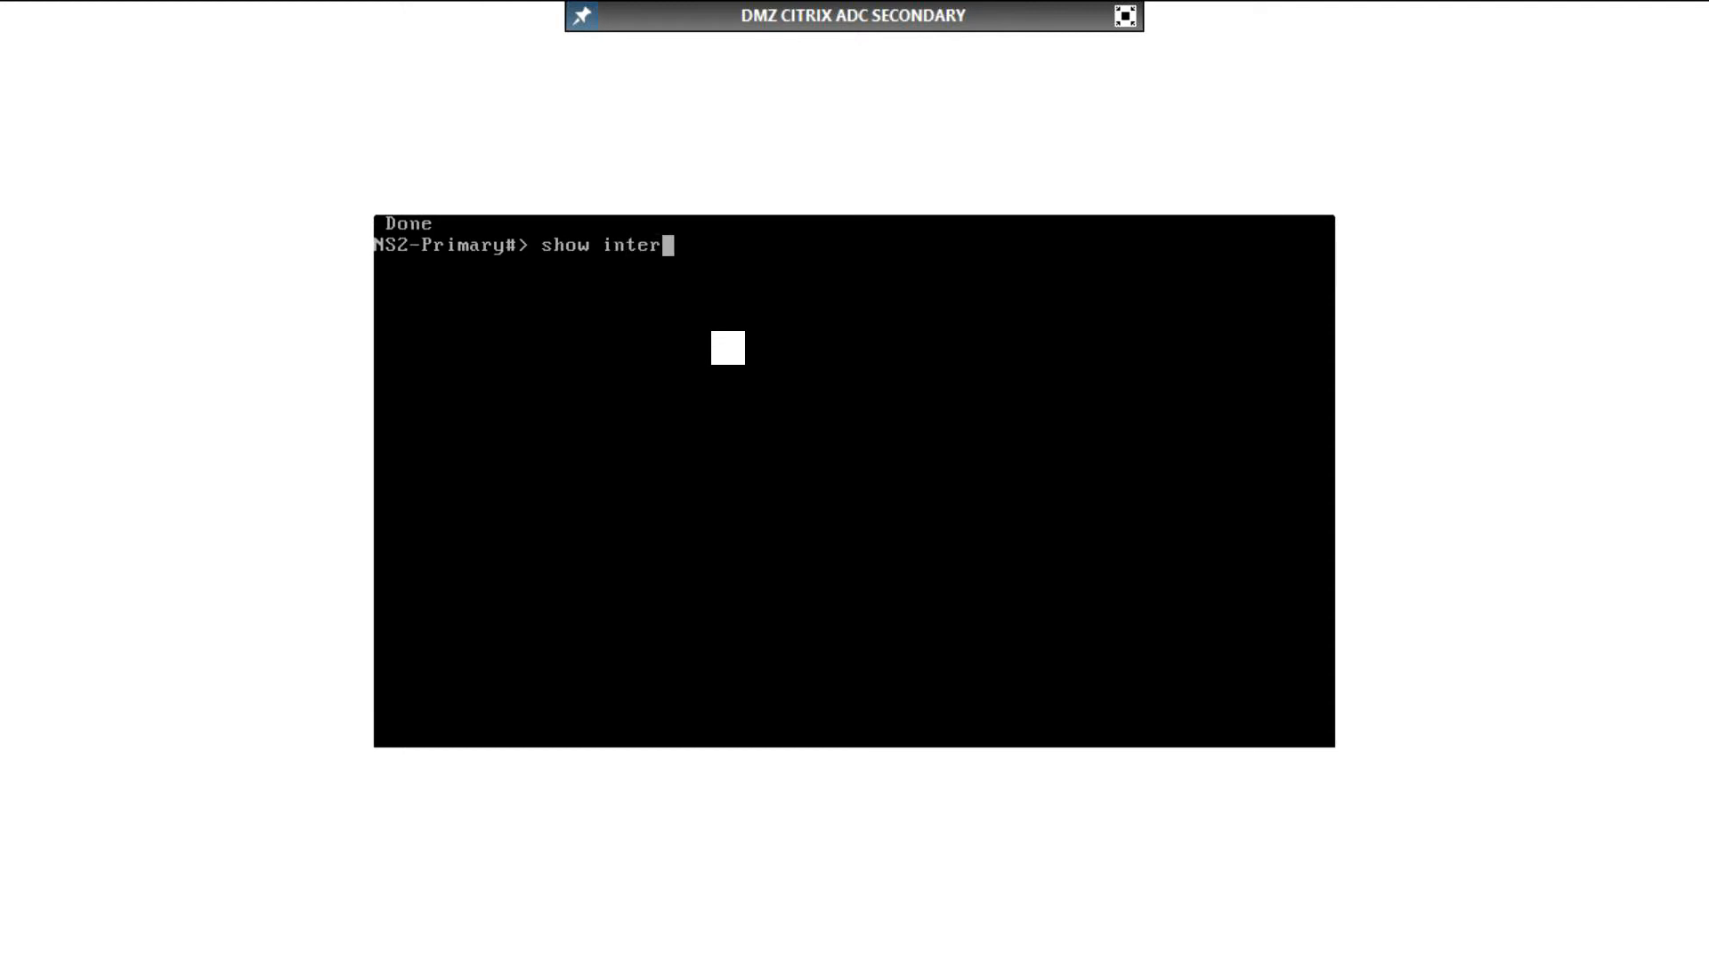
{"action": "type", "text": "face"}
{"action": "type", "text": "| more"}
{"action": "key", "text": "Return"}
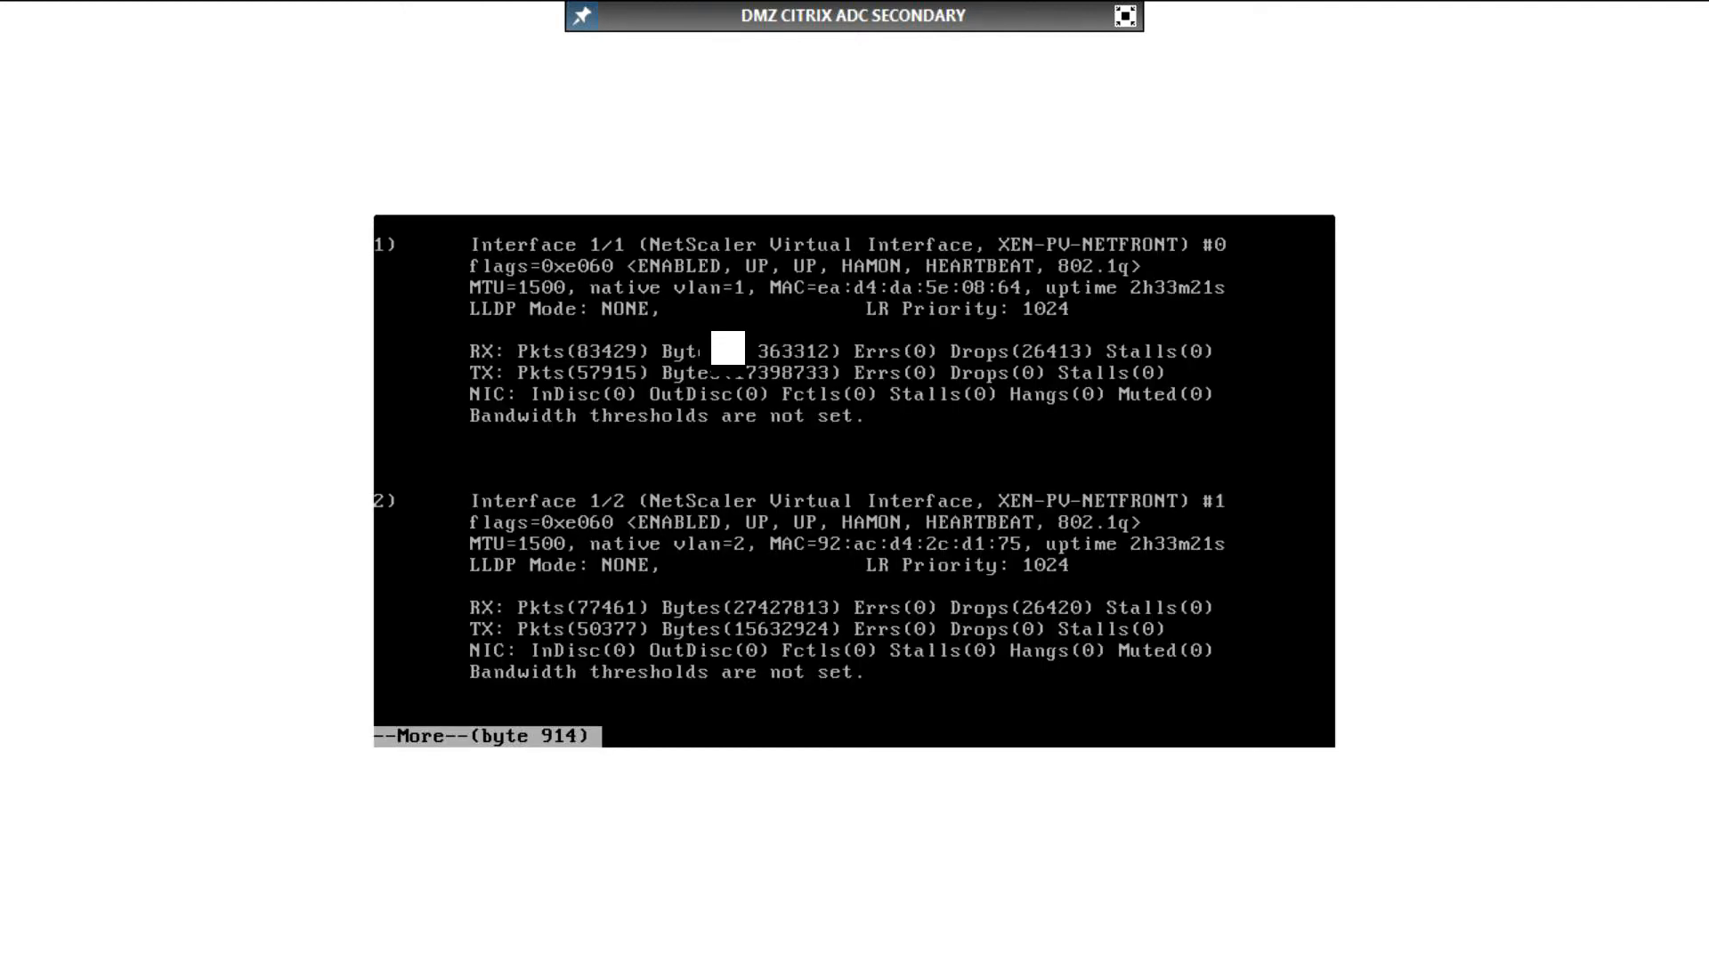
{"action": "key", "text": "space"}
Step: Set the state of interface 1/1 to DISABLED on the secondary appliance
{"action": "type", "text": "set inter"}
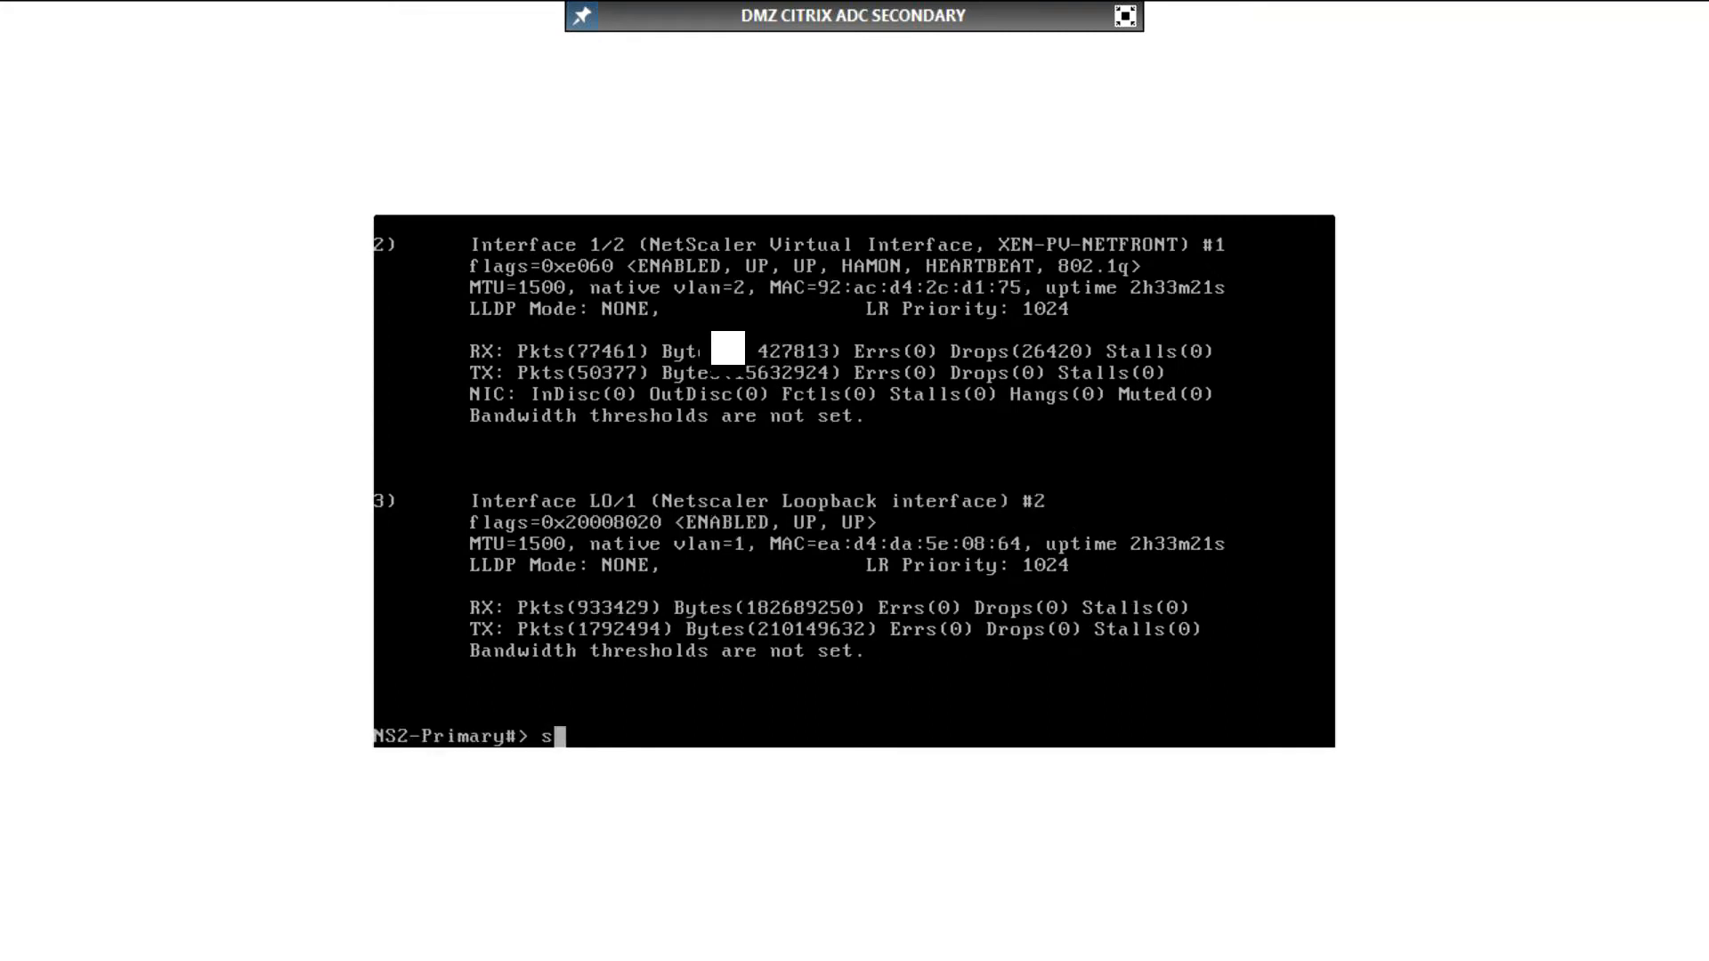
{"action": "type", "text": "face"}
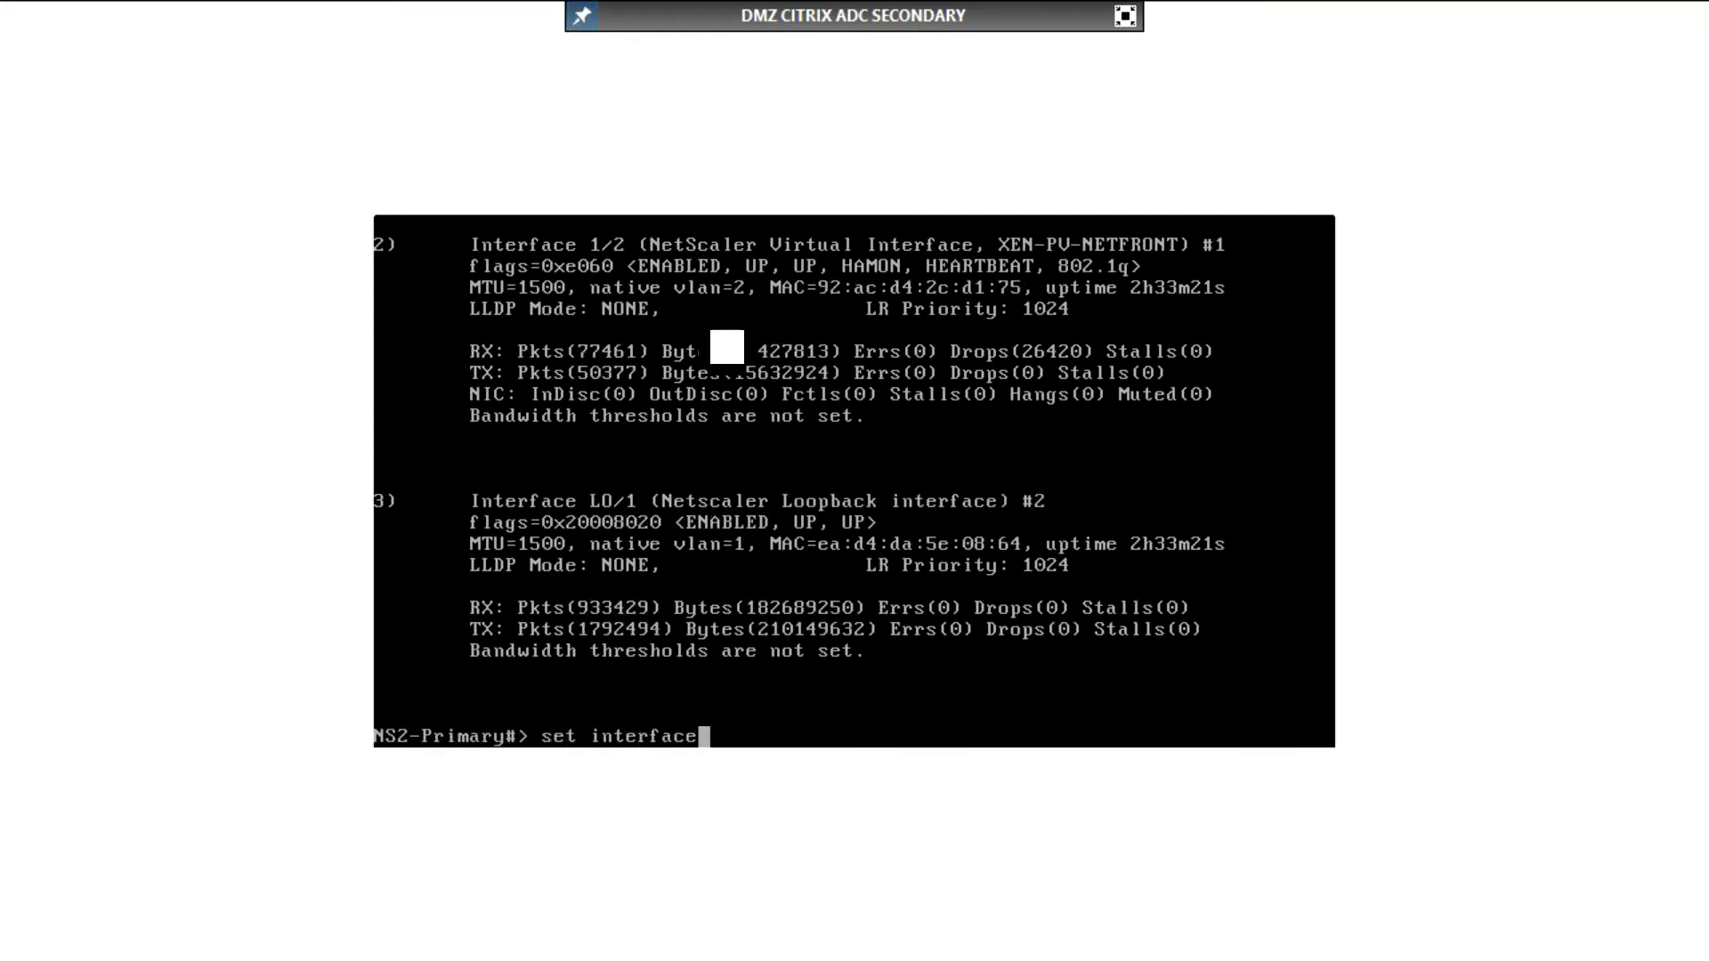
{"action": "type", "text": " 1/1 -state d"}
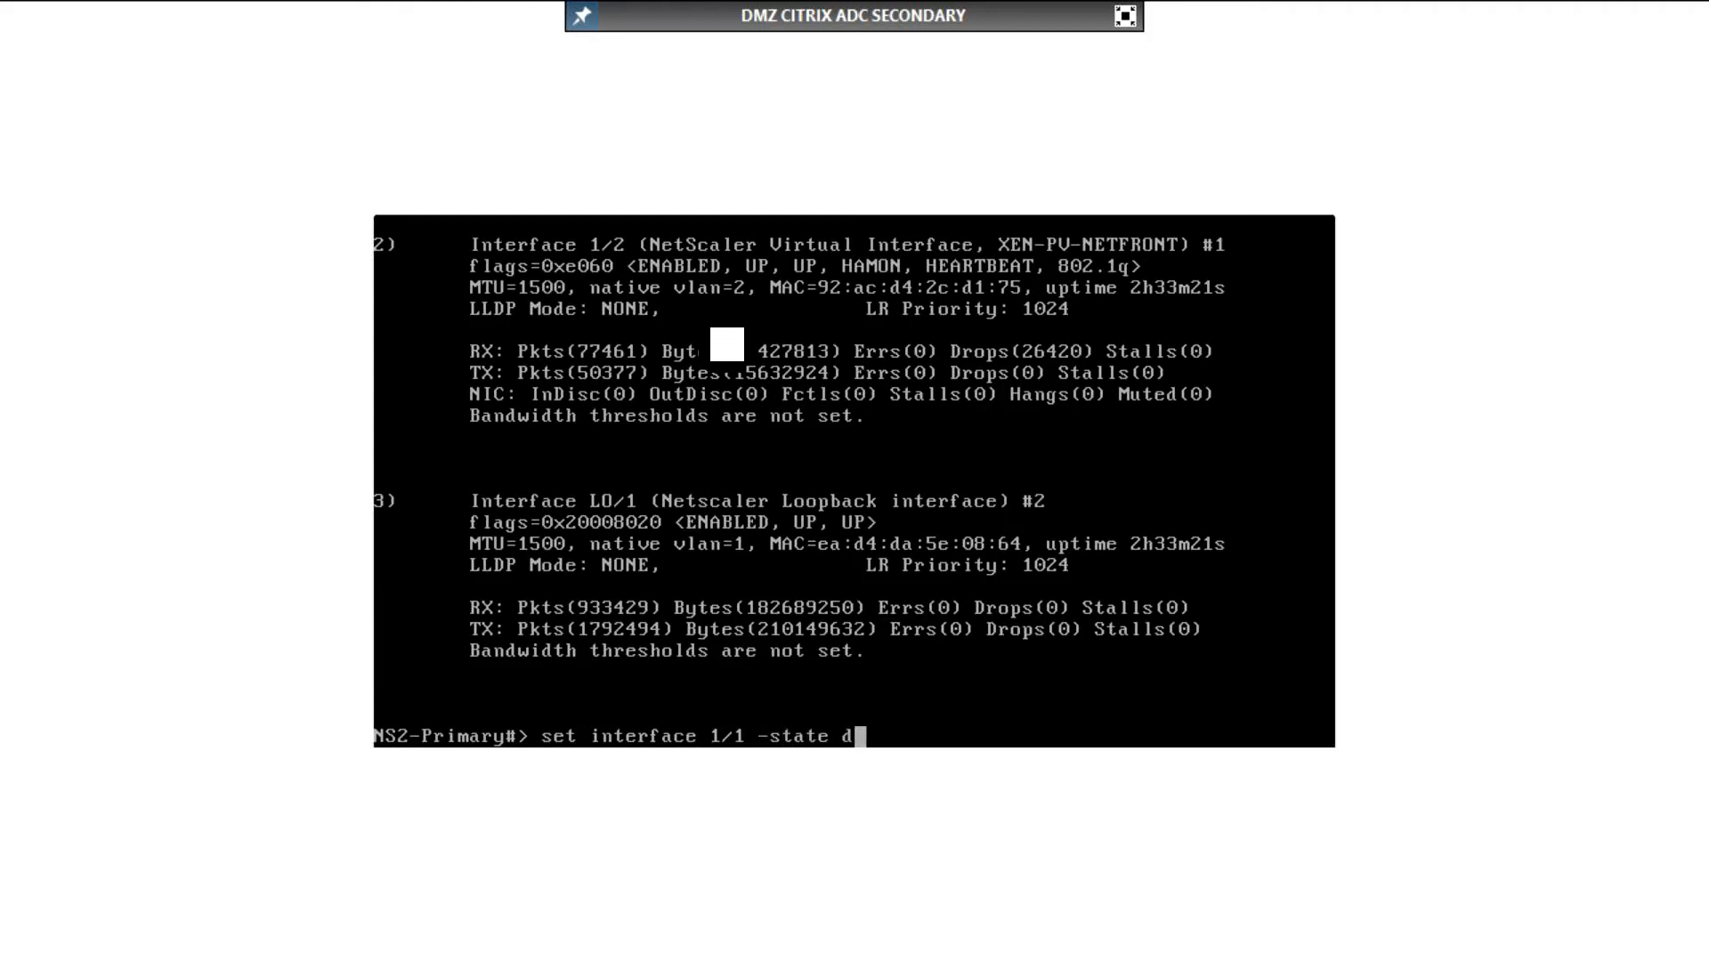
{"action": "key", "text": "BackSpace"}
{"action": "type", "text": "DISABLED"}
{"action": "key", "text": "Return"}
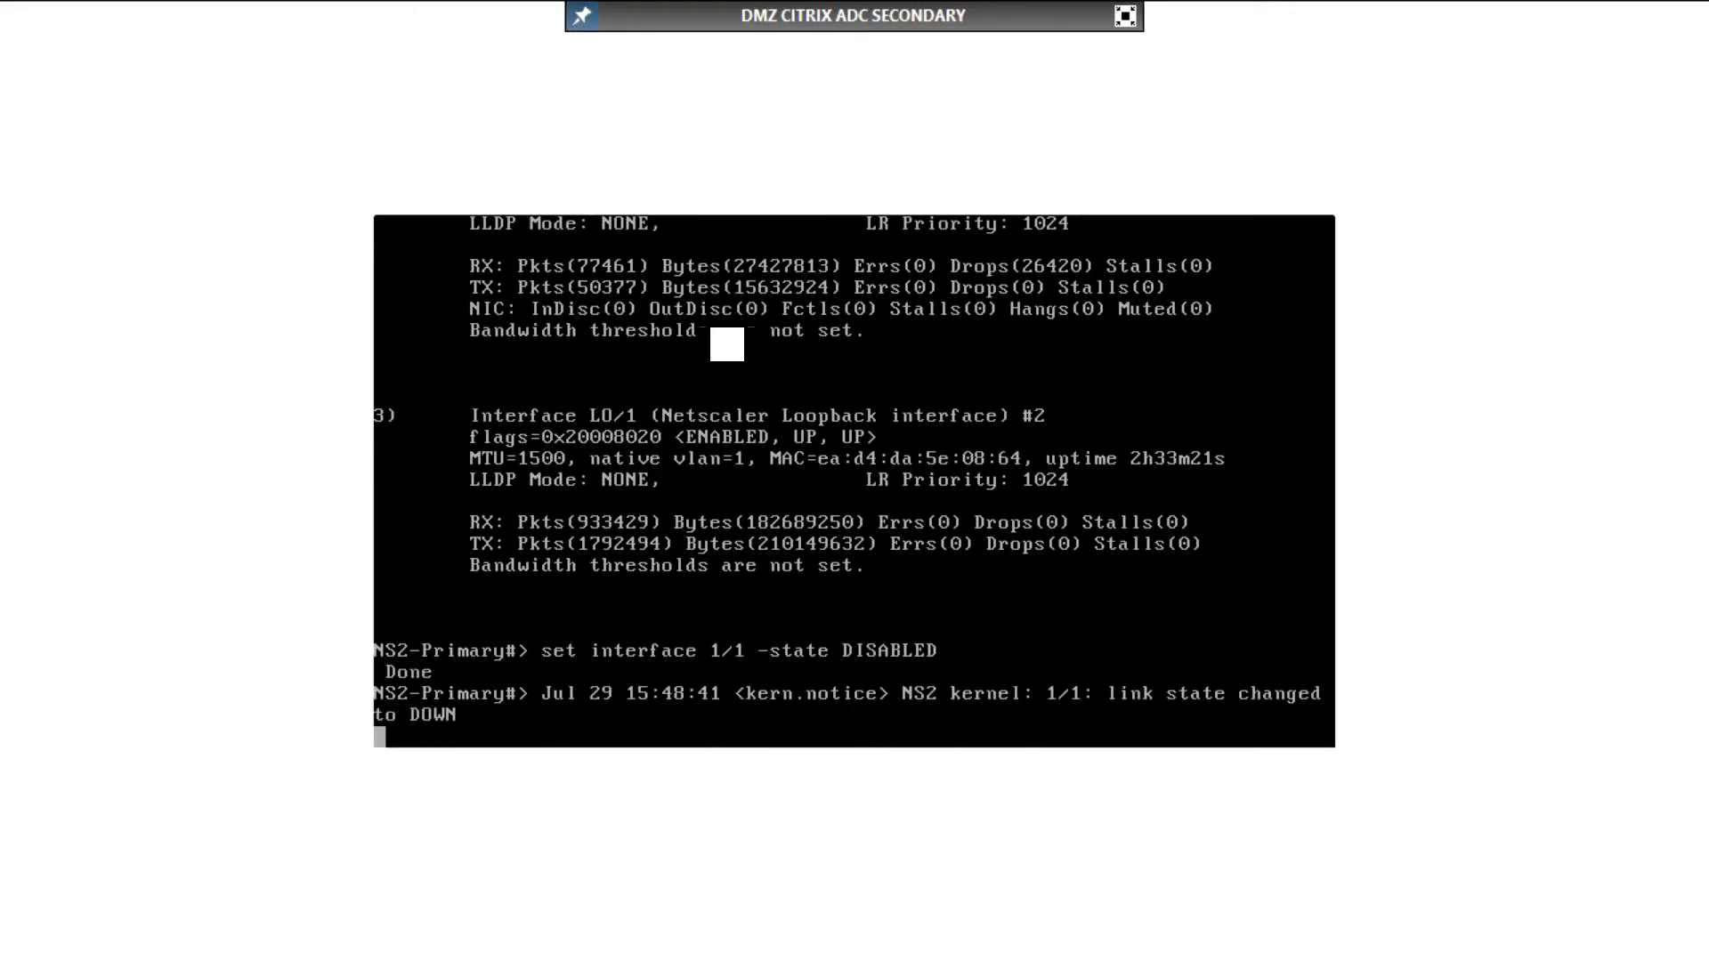
{"action": "key", "text": "Return"}
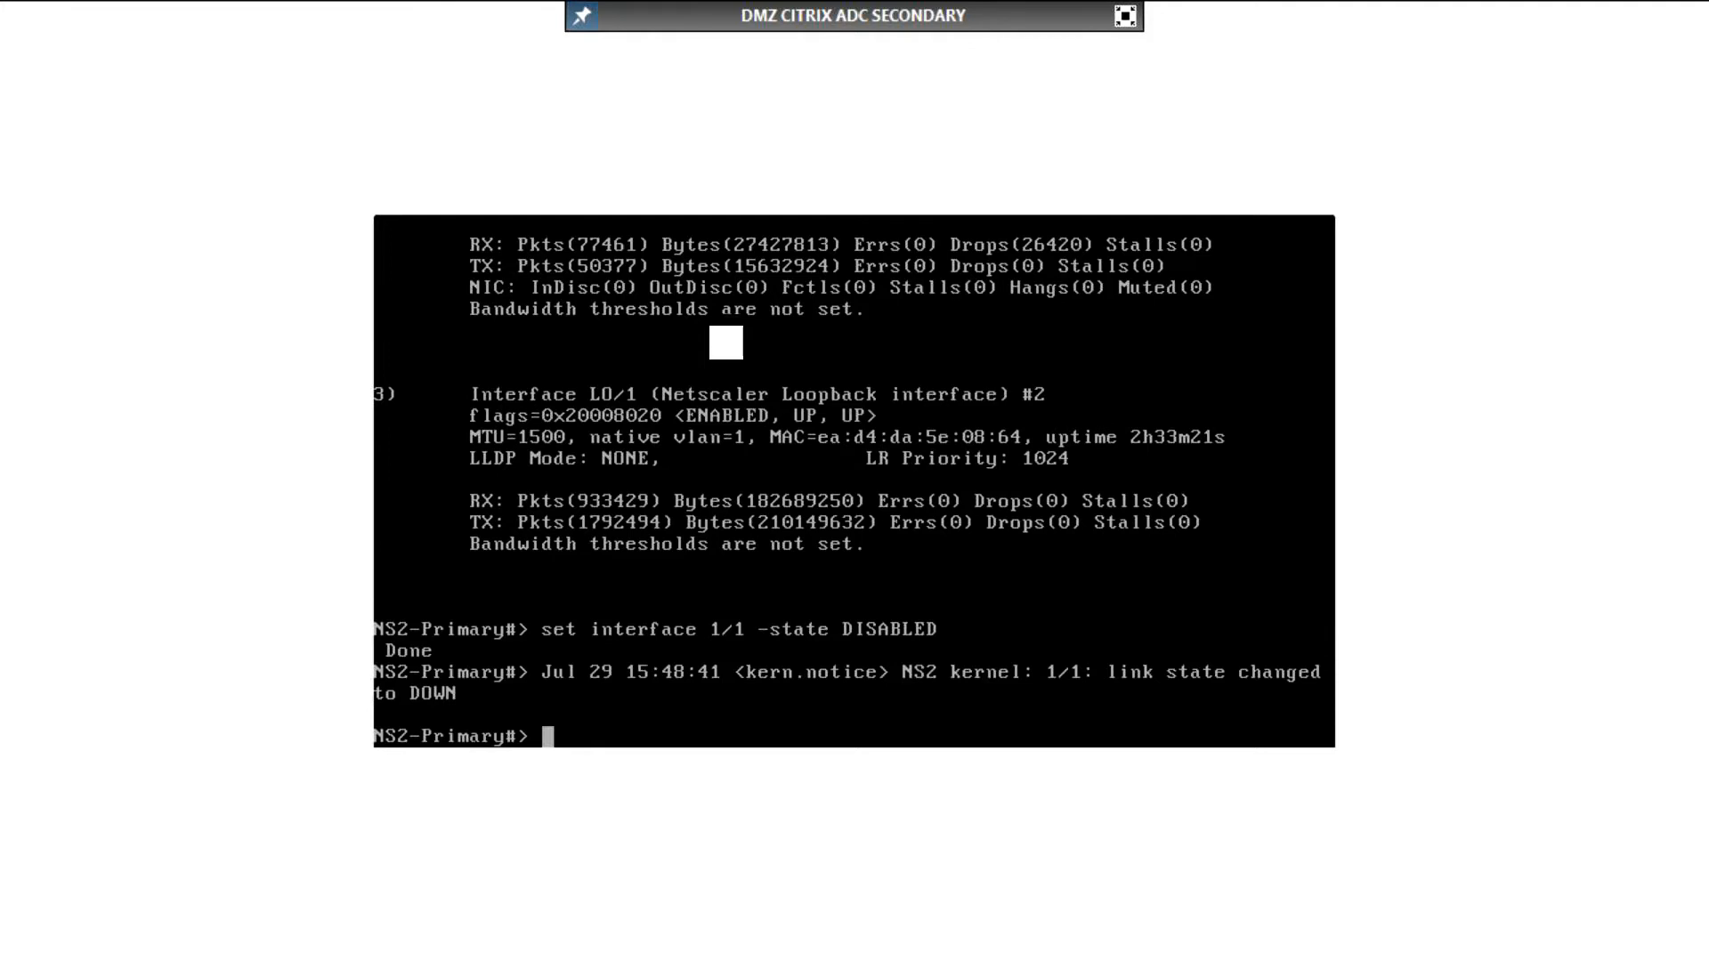
Step: View the first page of the secondary appliance's running configuration and return to the prompt
{"action": "type", "text": "show run | more"}
{"action": "key", "text": "Return"}
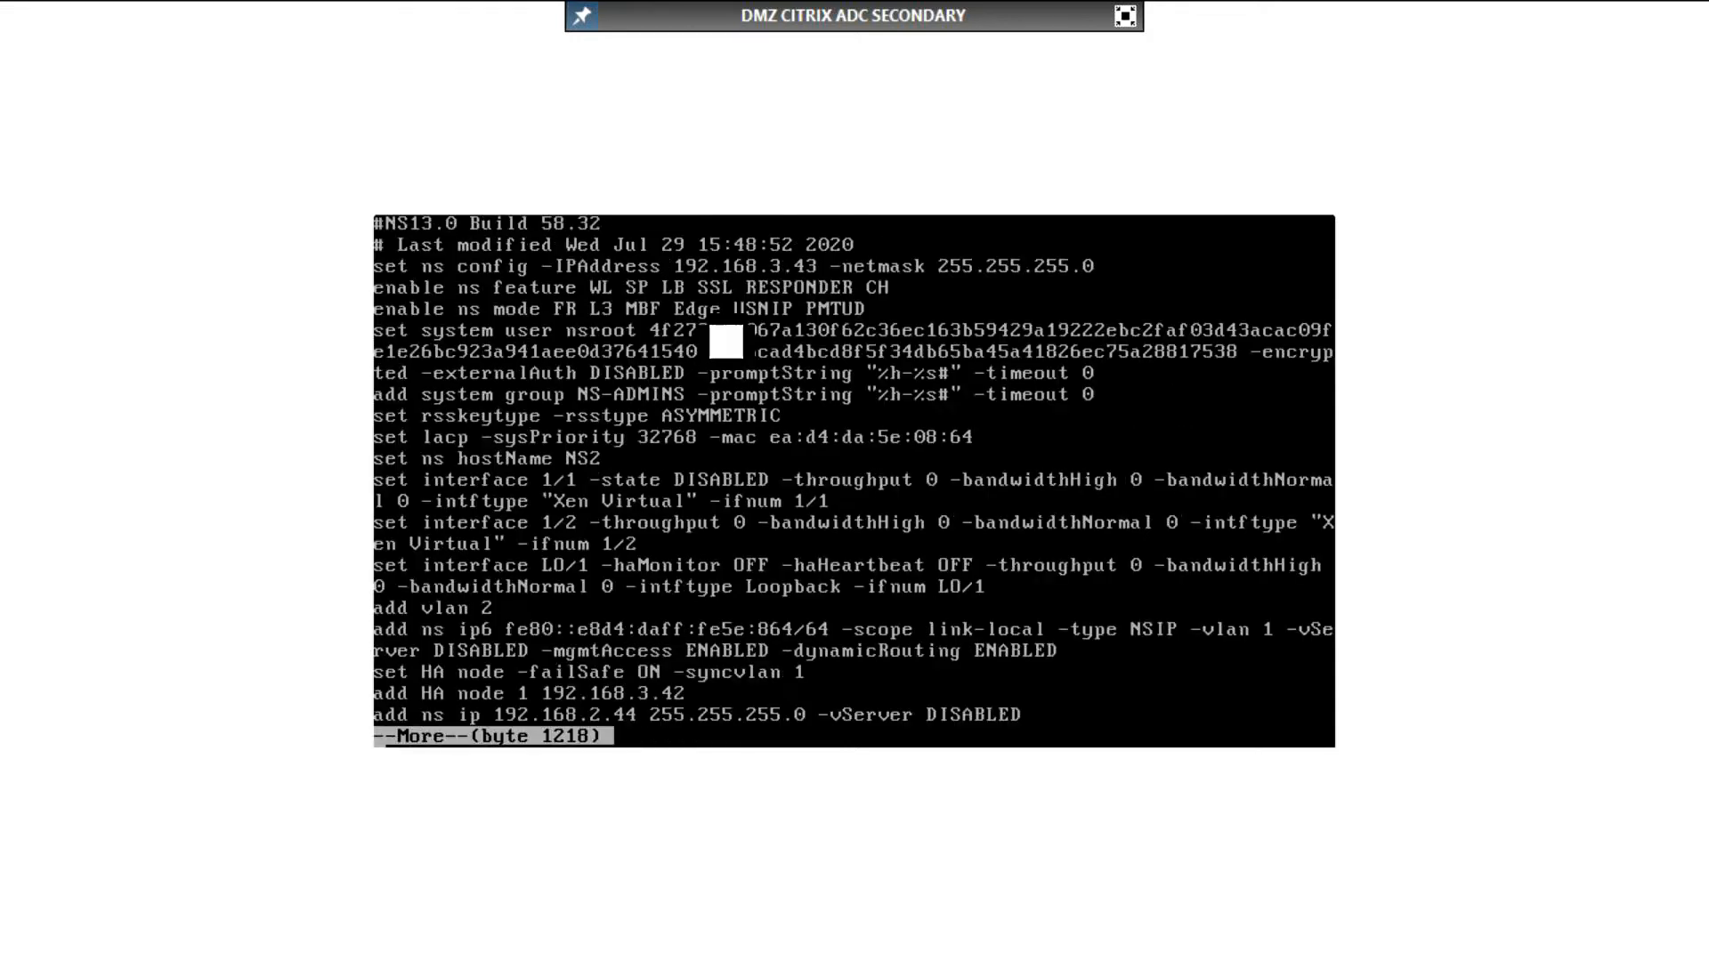
{"action": "type", "text": "q"}
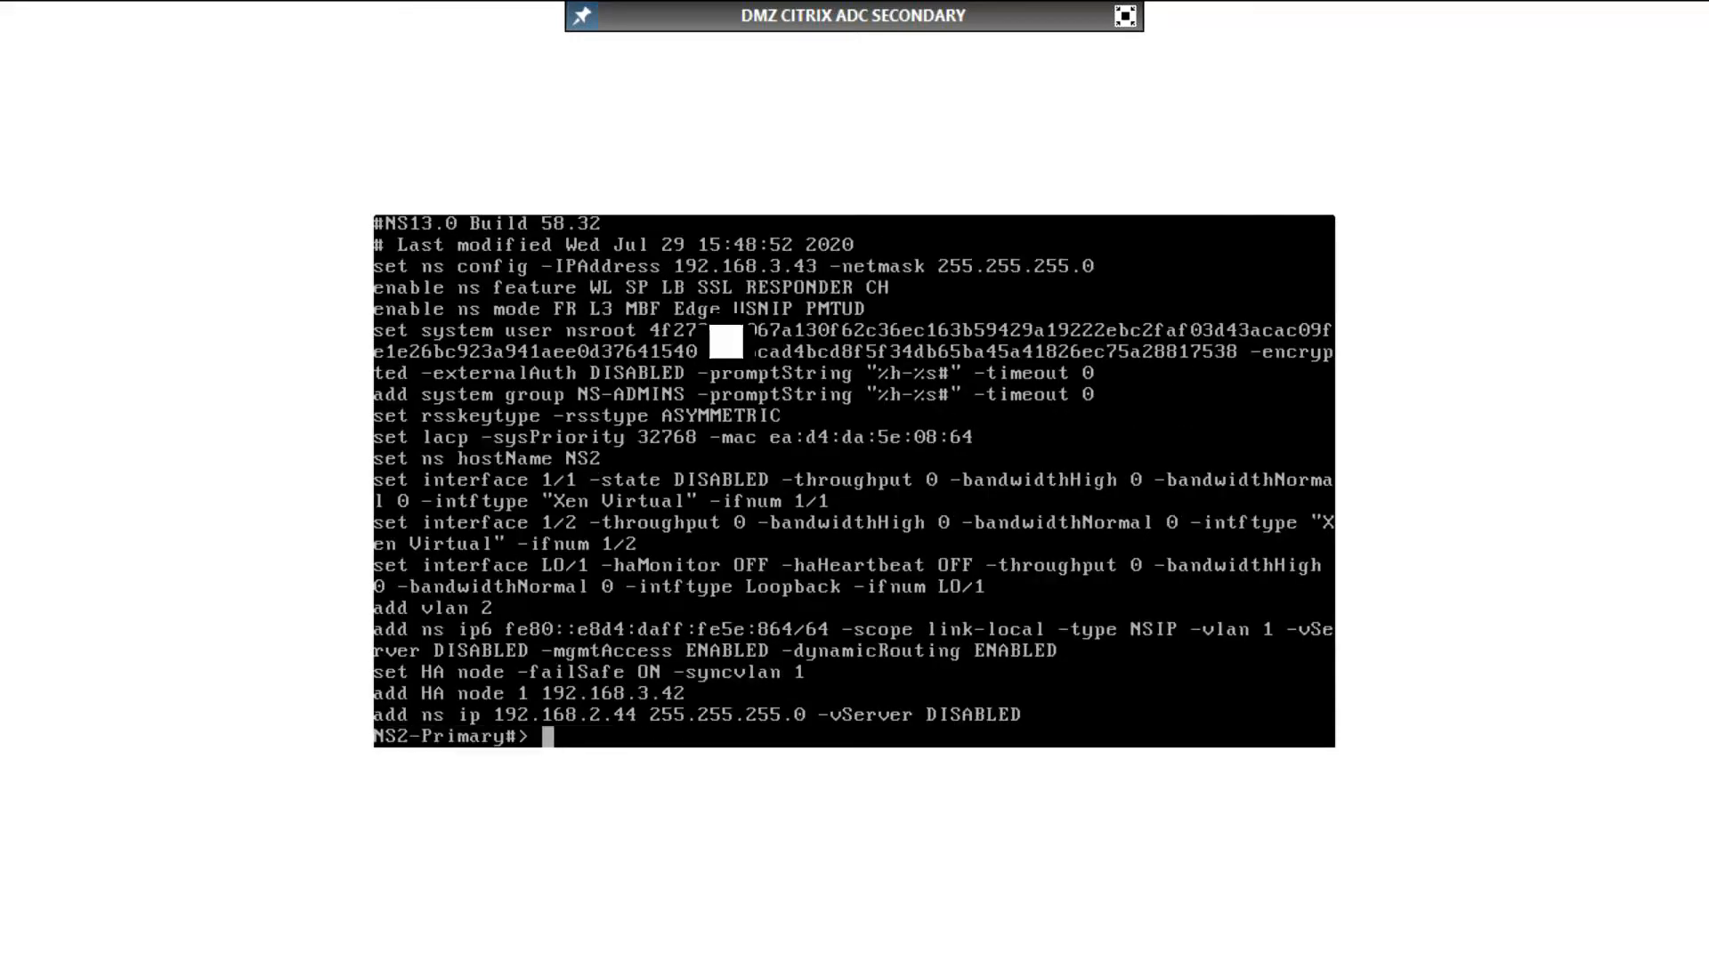
{"action": "type", "text": "set ns config -"}
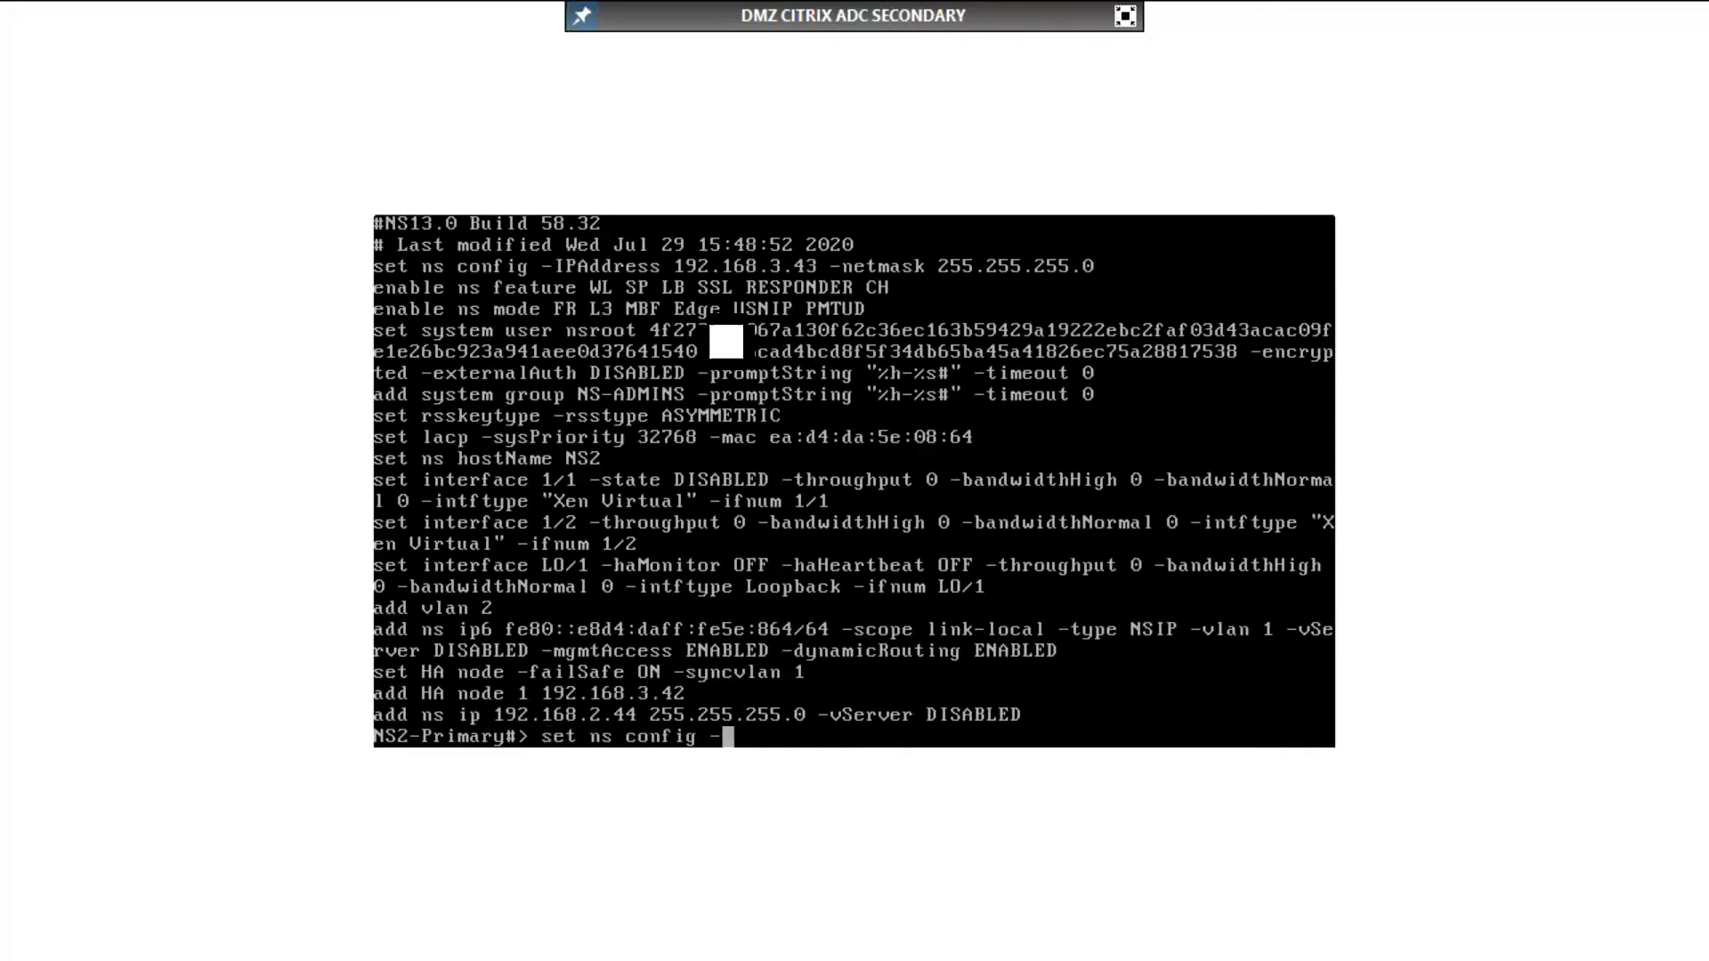
{"action": "type", "text": "IPAddress 192.168.2."}
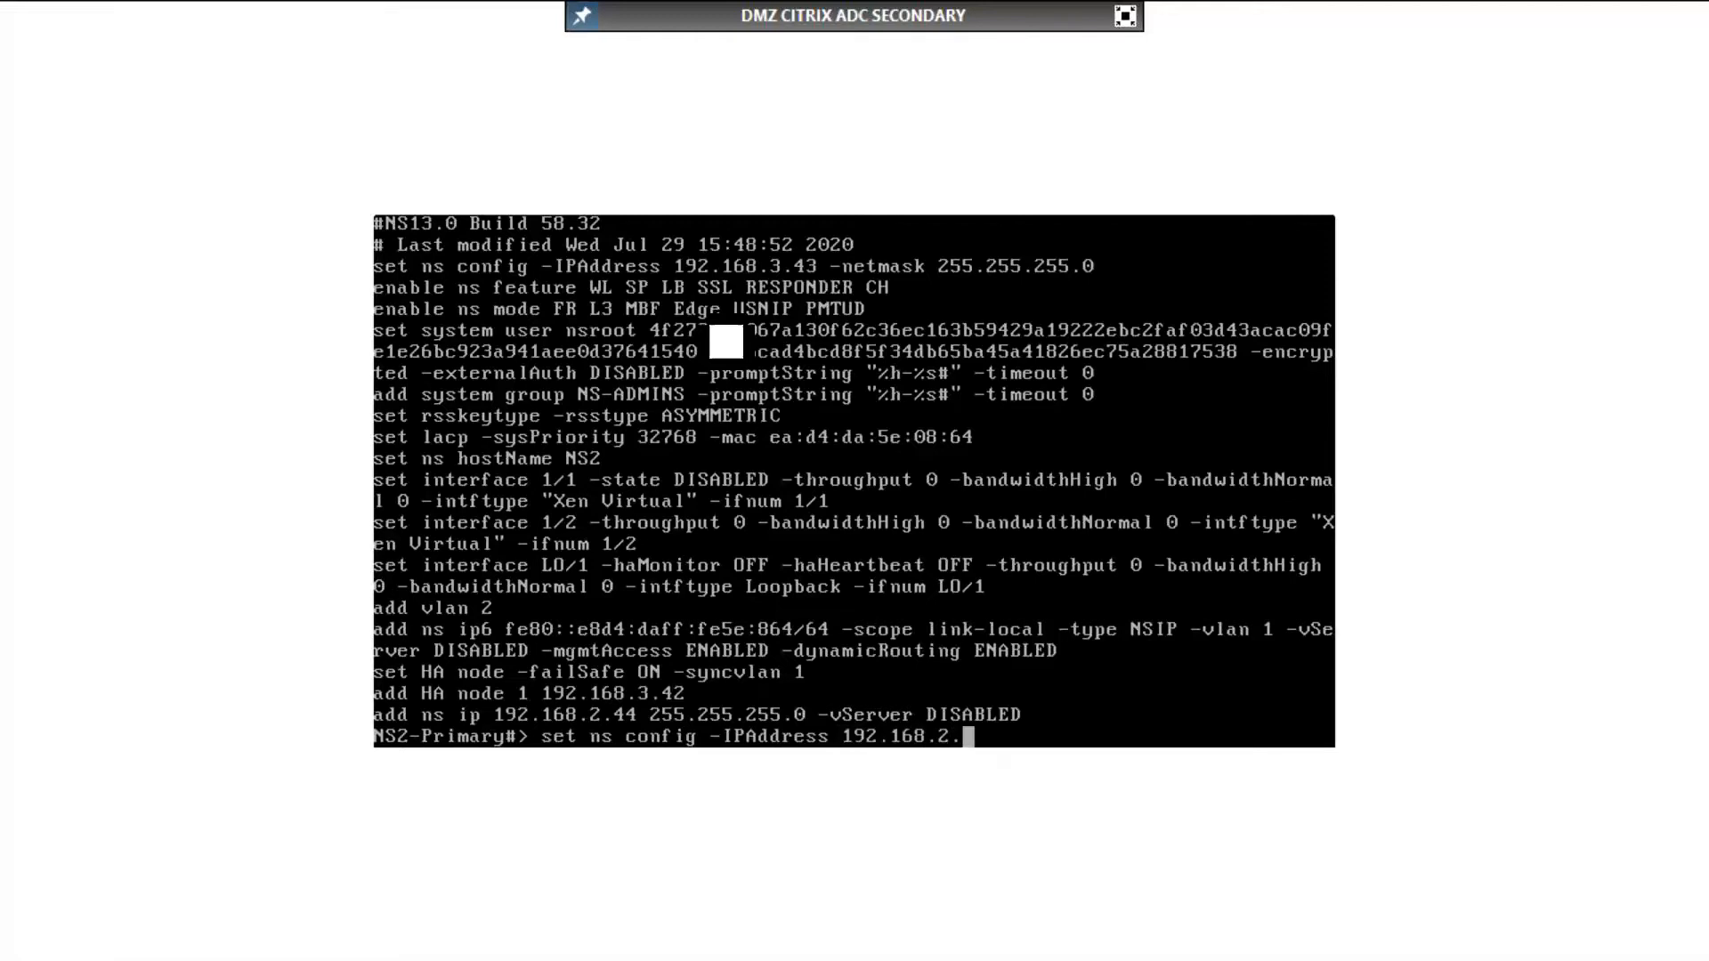
{"action": "type", "text": "43 -netmask 2"}
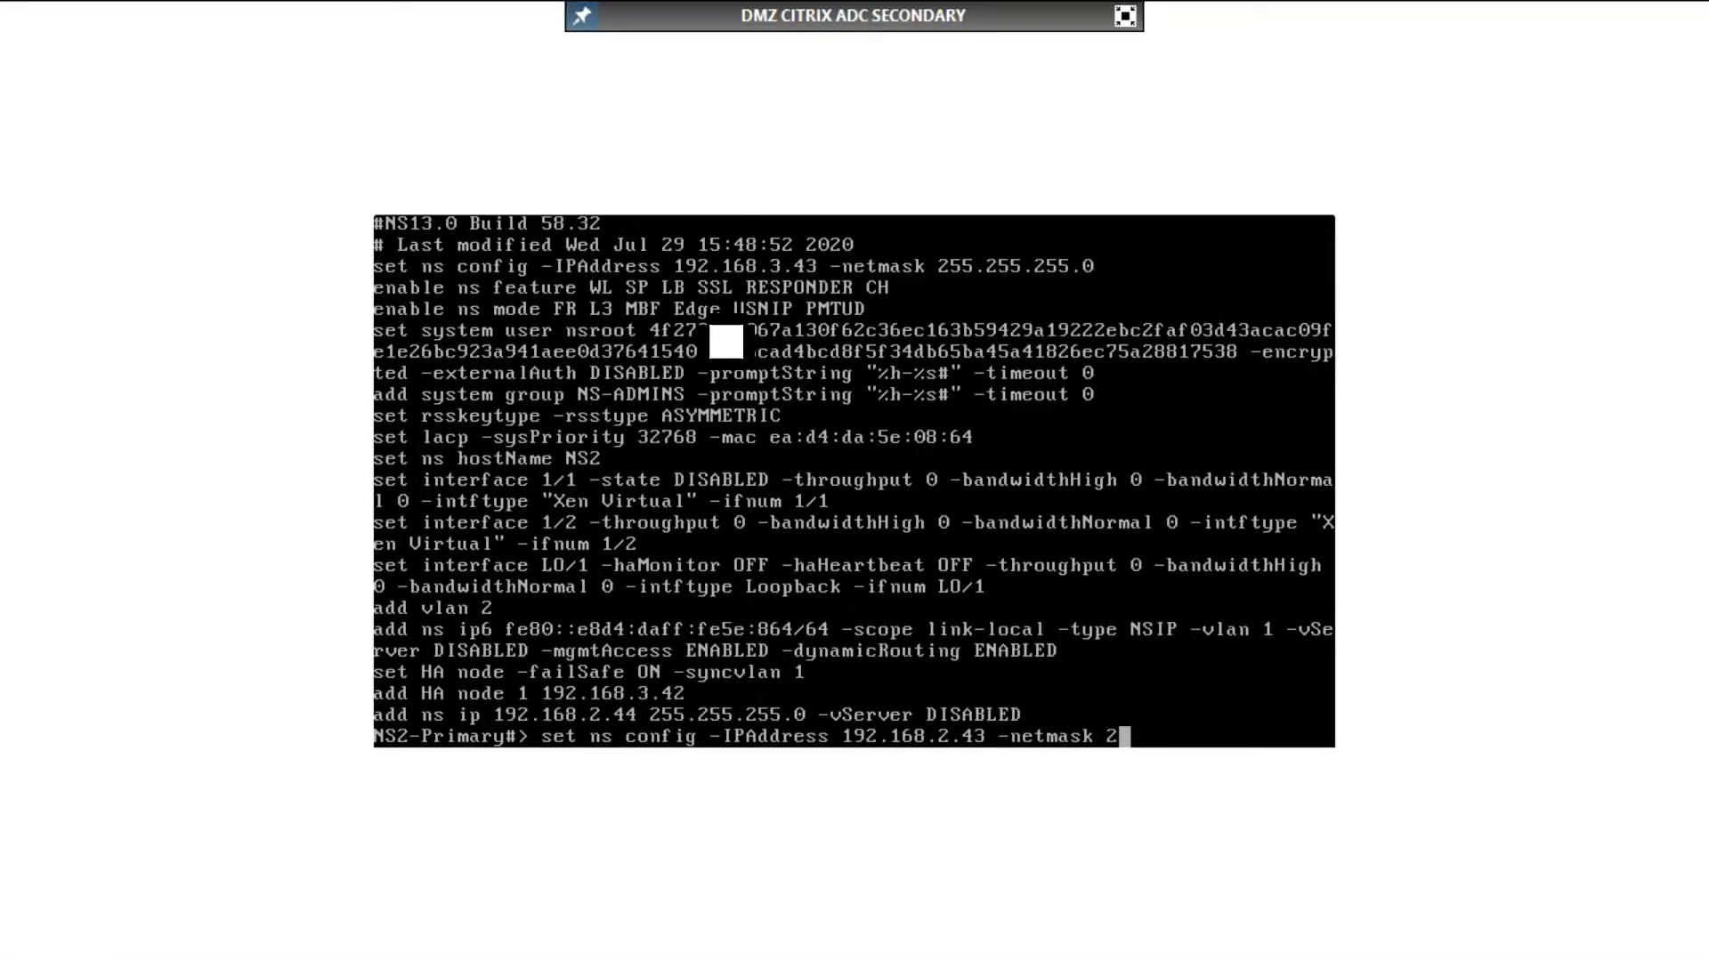
Step: Set the secondary appliance's management IP address to 192.168.2.43 with netmask 255.255.255.0
{"action": "type", "text": "55.255.255.0"}
{"action": "key", "text": "Return"}
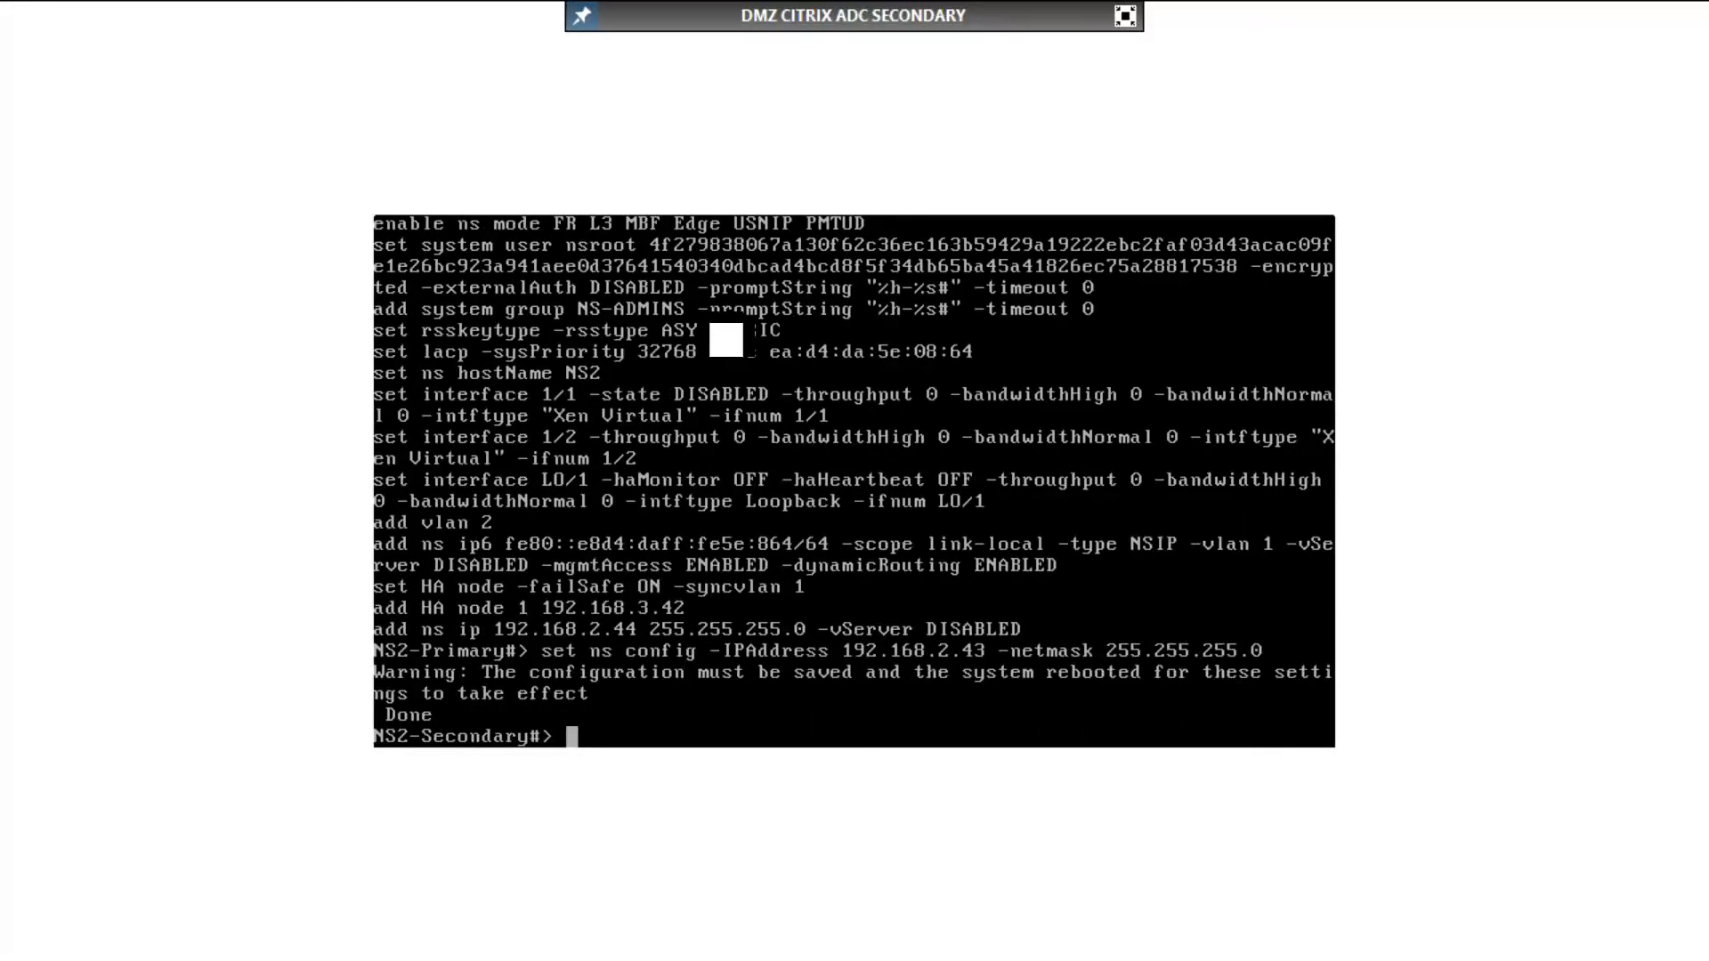
Step: Save the secondary appliance's configuration and reboot it, answering Y to the restart confirmation
{"action": "type", "text": "save ns config"}
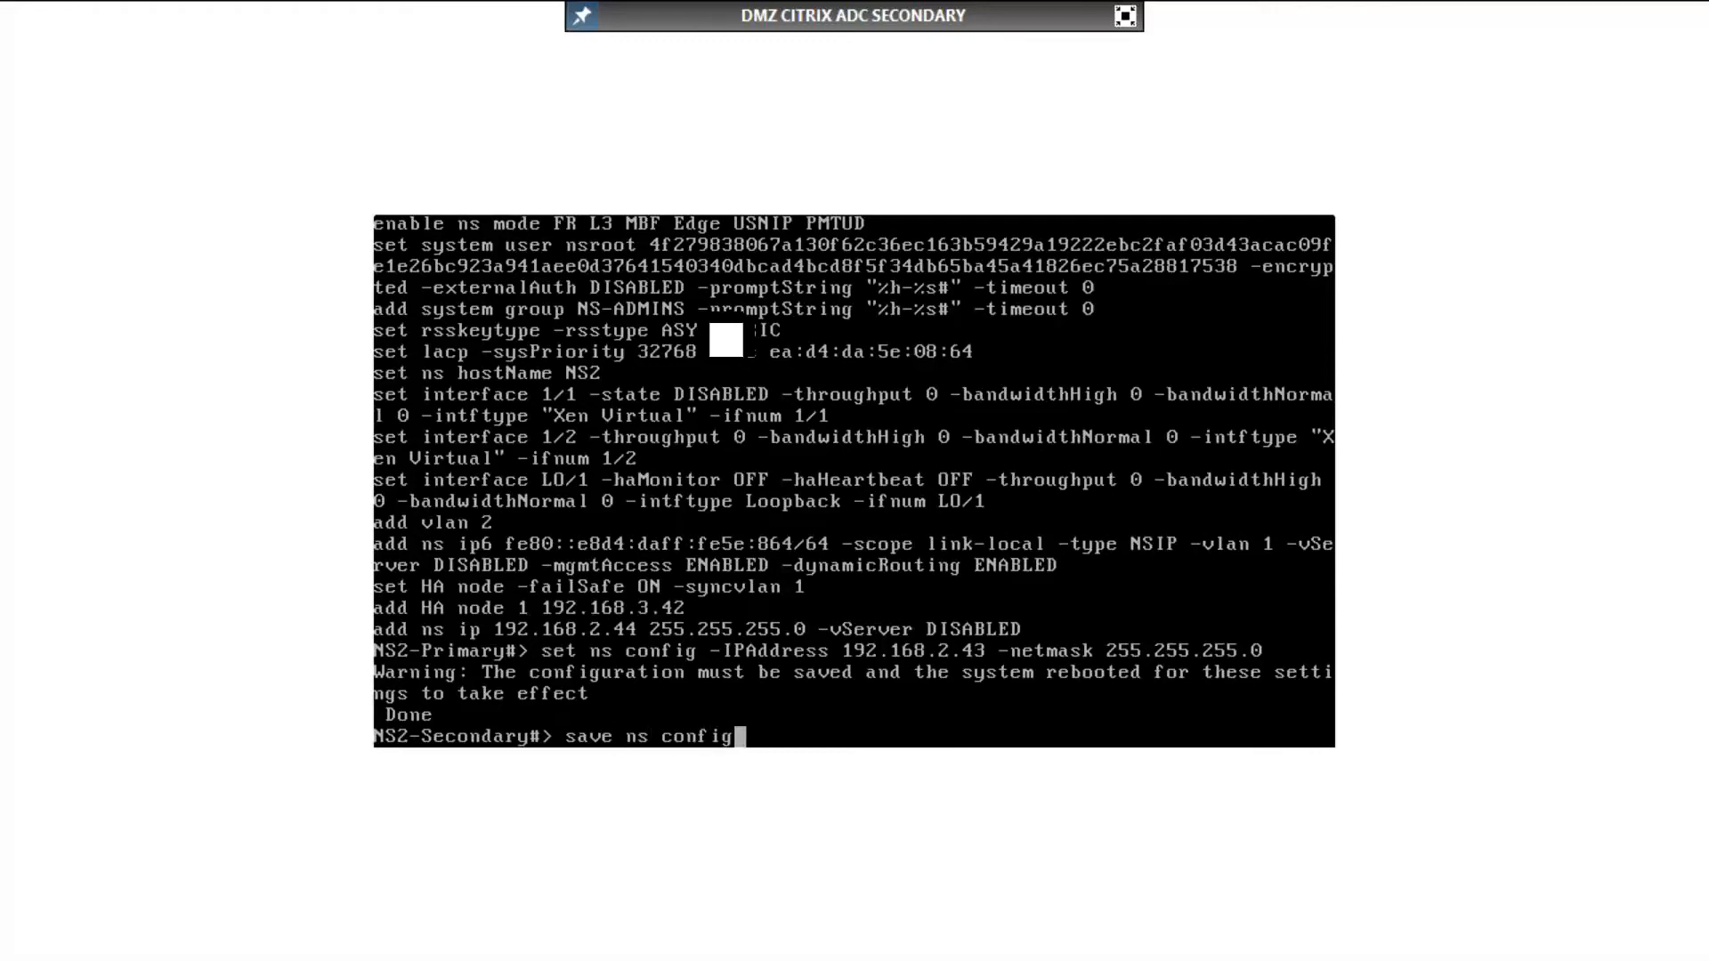
{"action": "key", "text": "Return"}
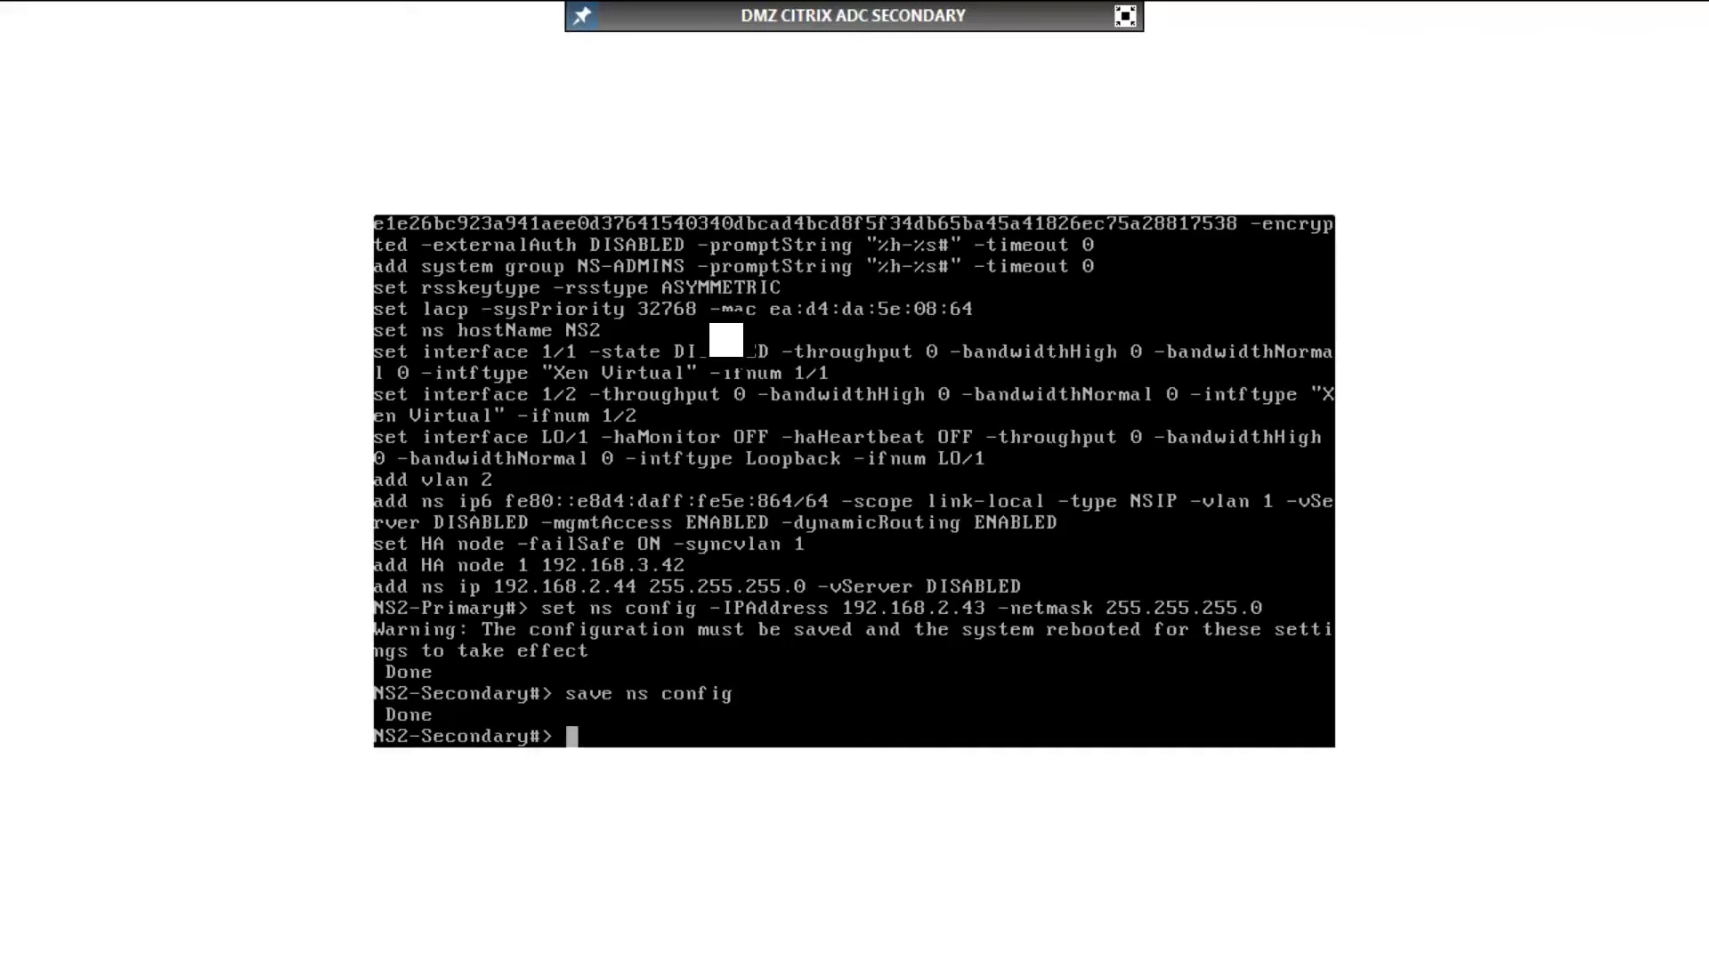
{"action": "type", "text": "reboot"}
{"action": "key", "text": "Return"}
{"action": "type", "text": "Y"}
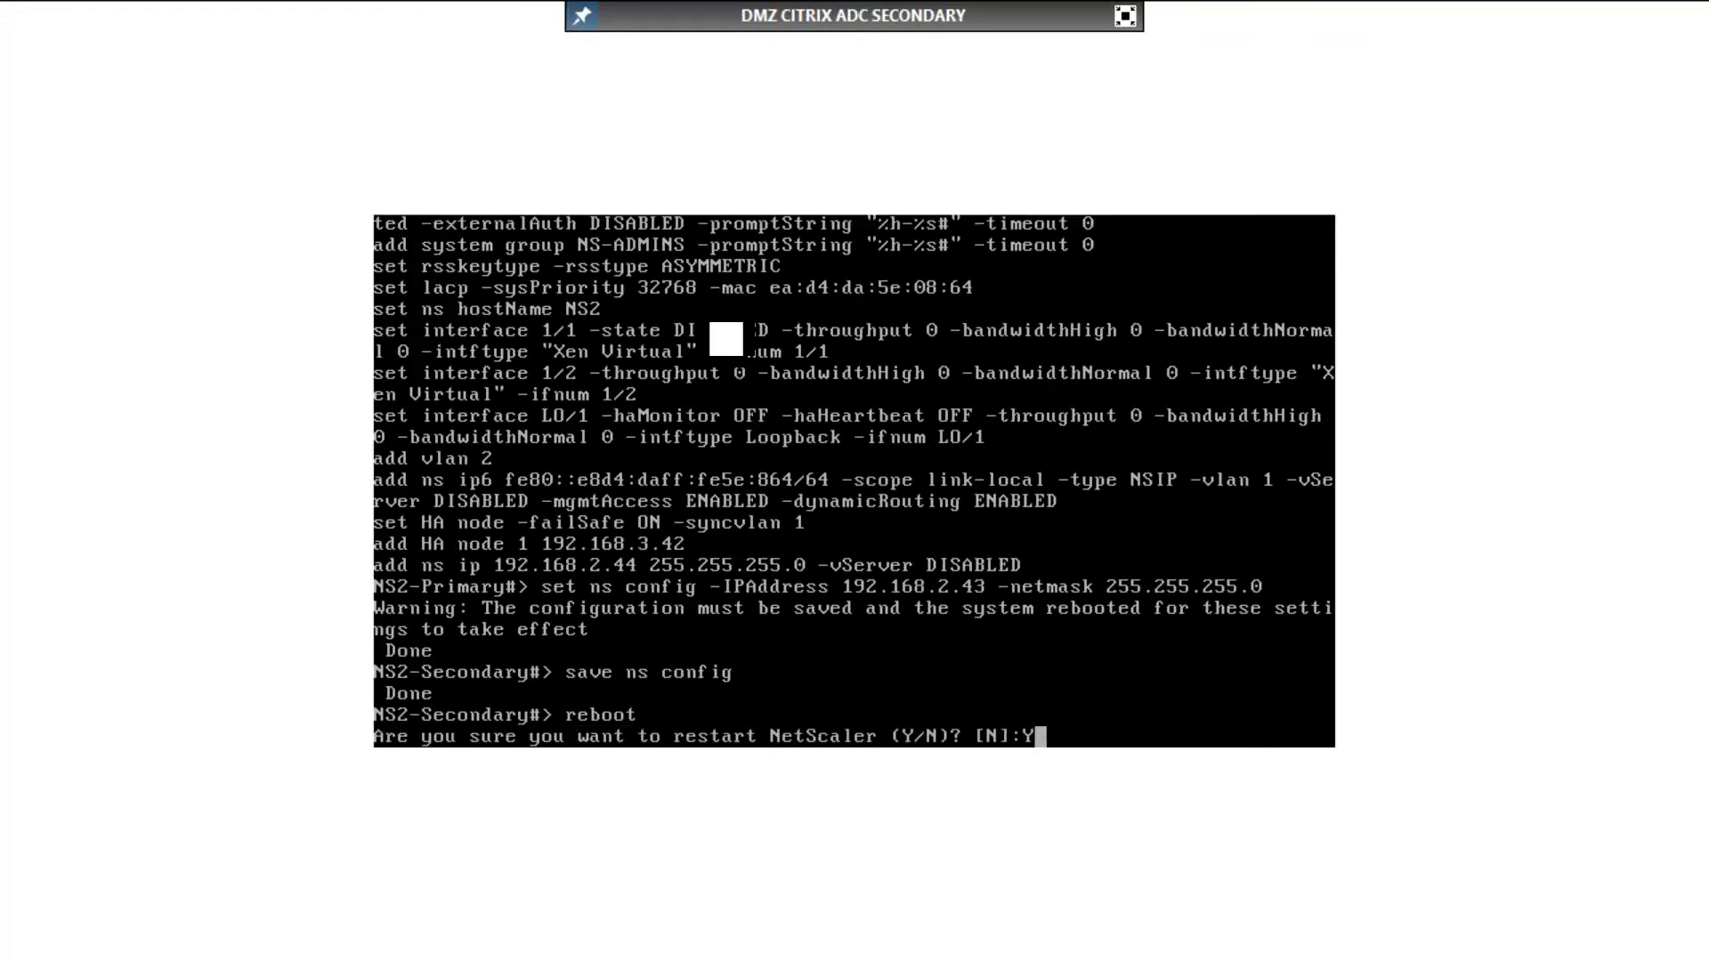
{"action": "key", "text": "Return"}
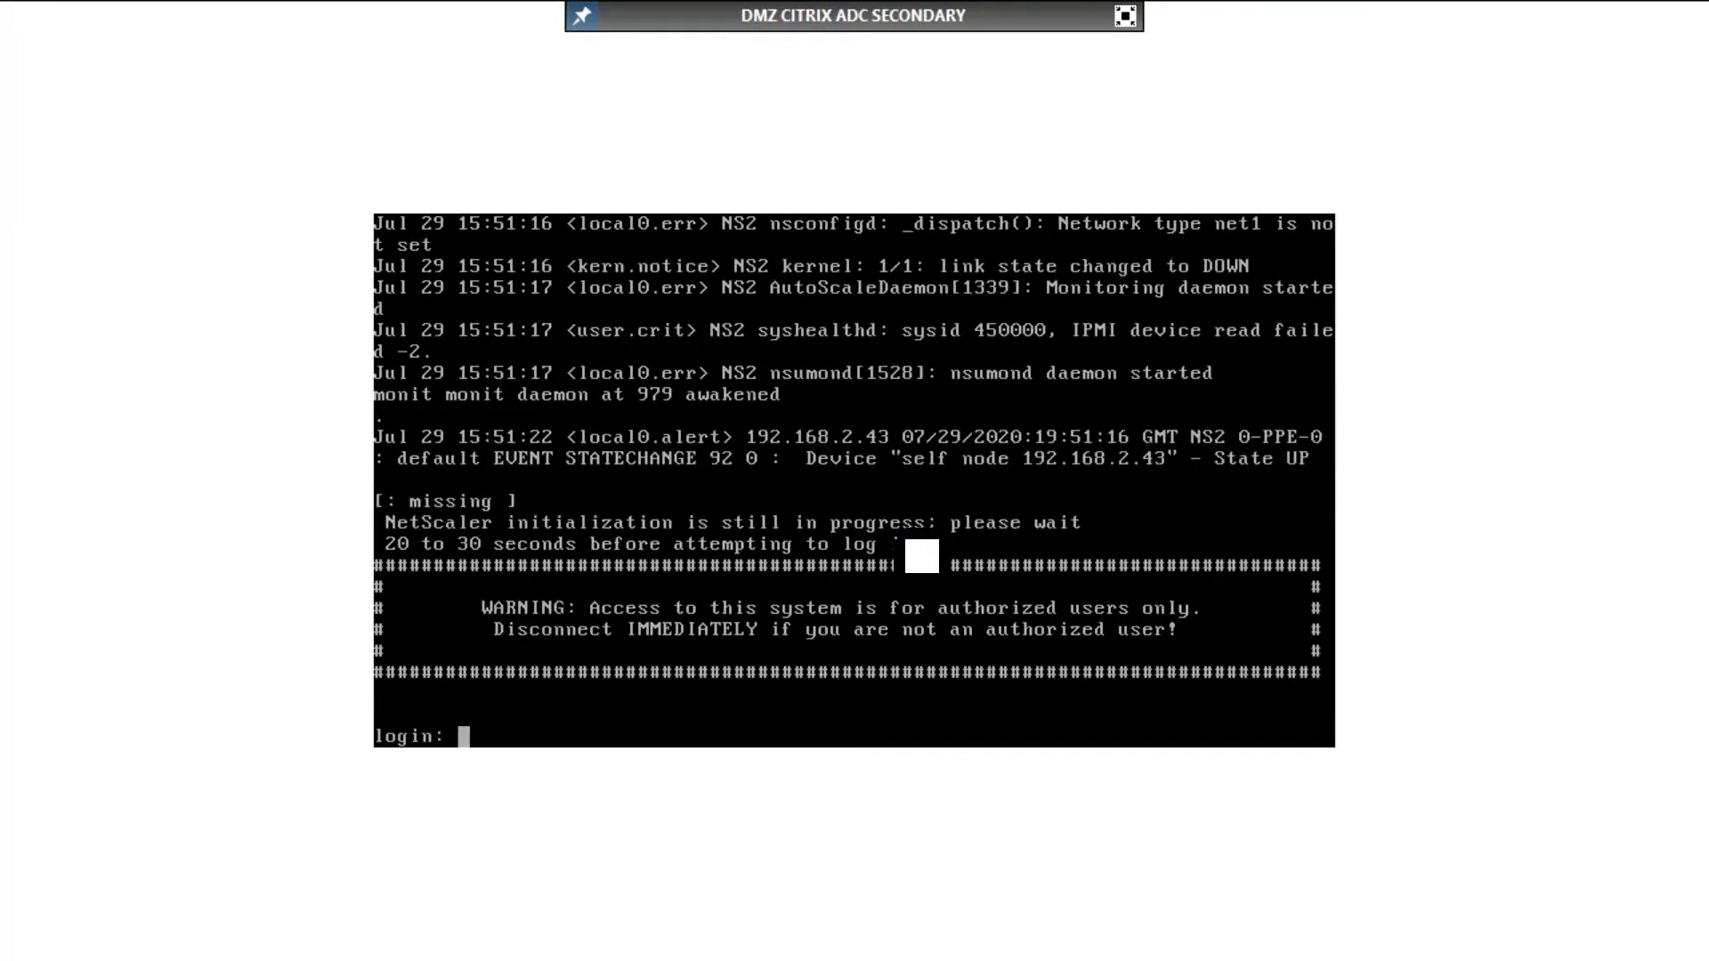
Step: Log in to the restarted secondary appliance as nsroot with the account password
{"action": "type", "text": "nsroot"}
{"action": "key", "text": "Return"}
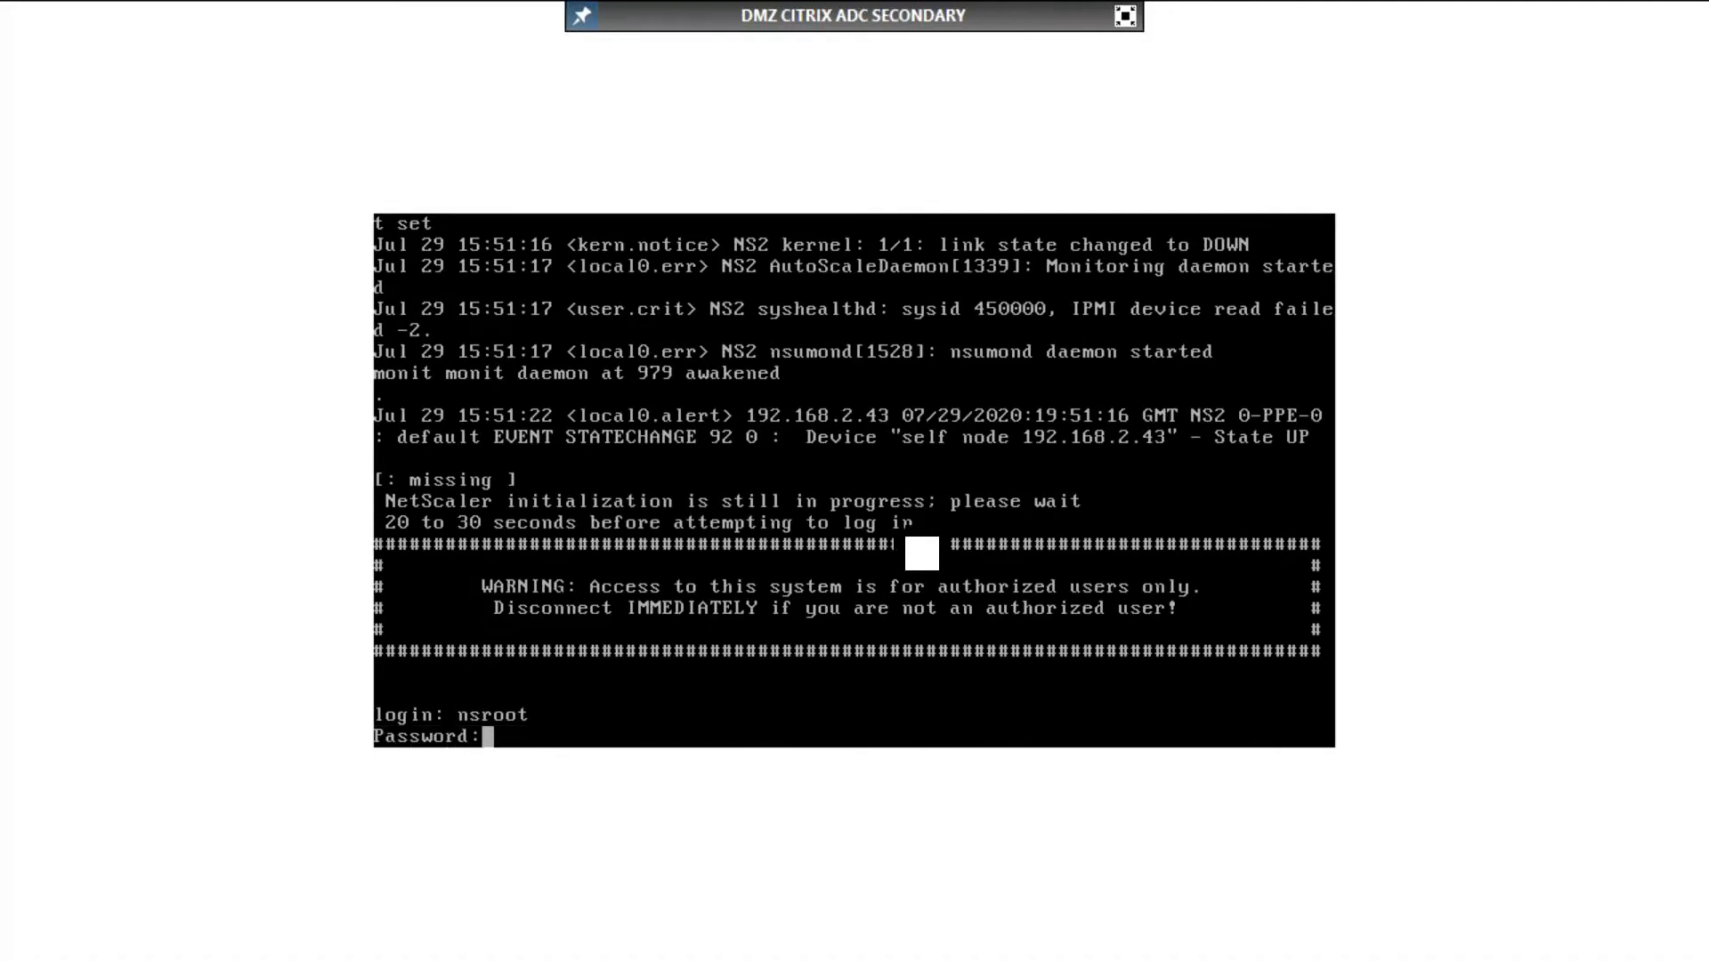
{"action": "key", "text": "Return"}
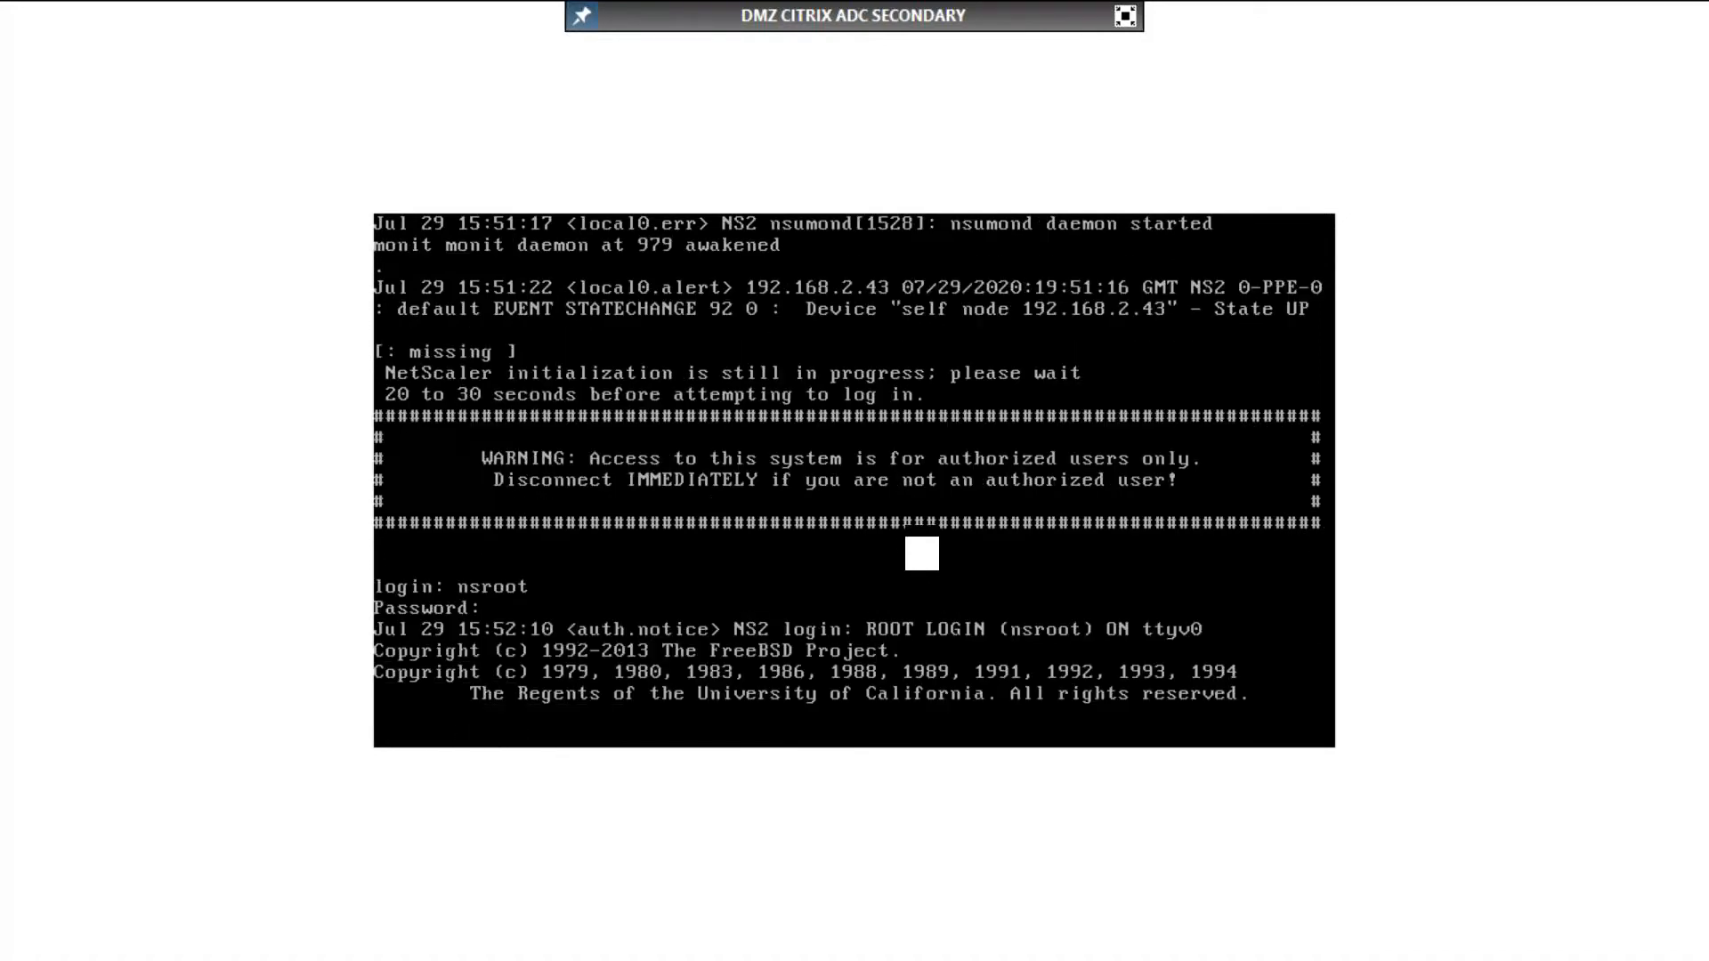
Step: List only the route entries of the secondary appliance's running configuration by filtering it with grep
{"action": "type", "text": "show ru"}
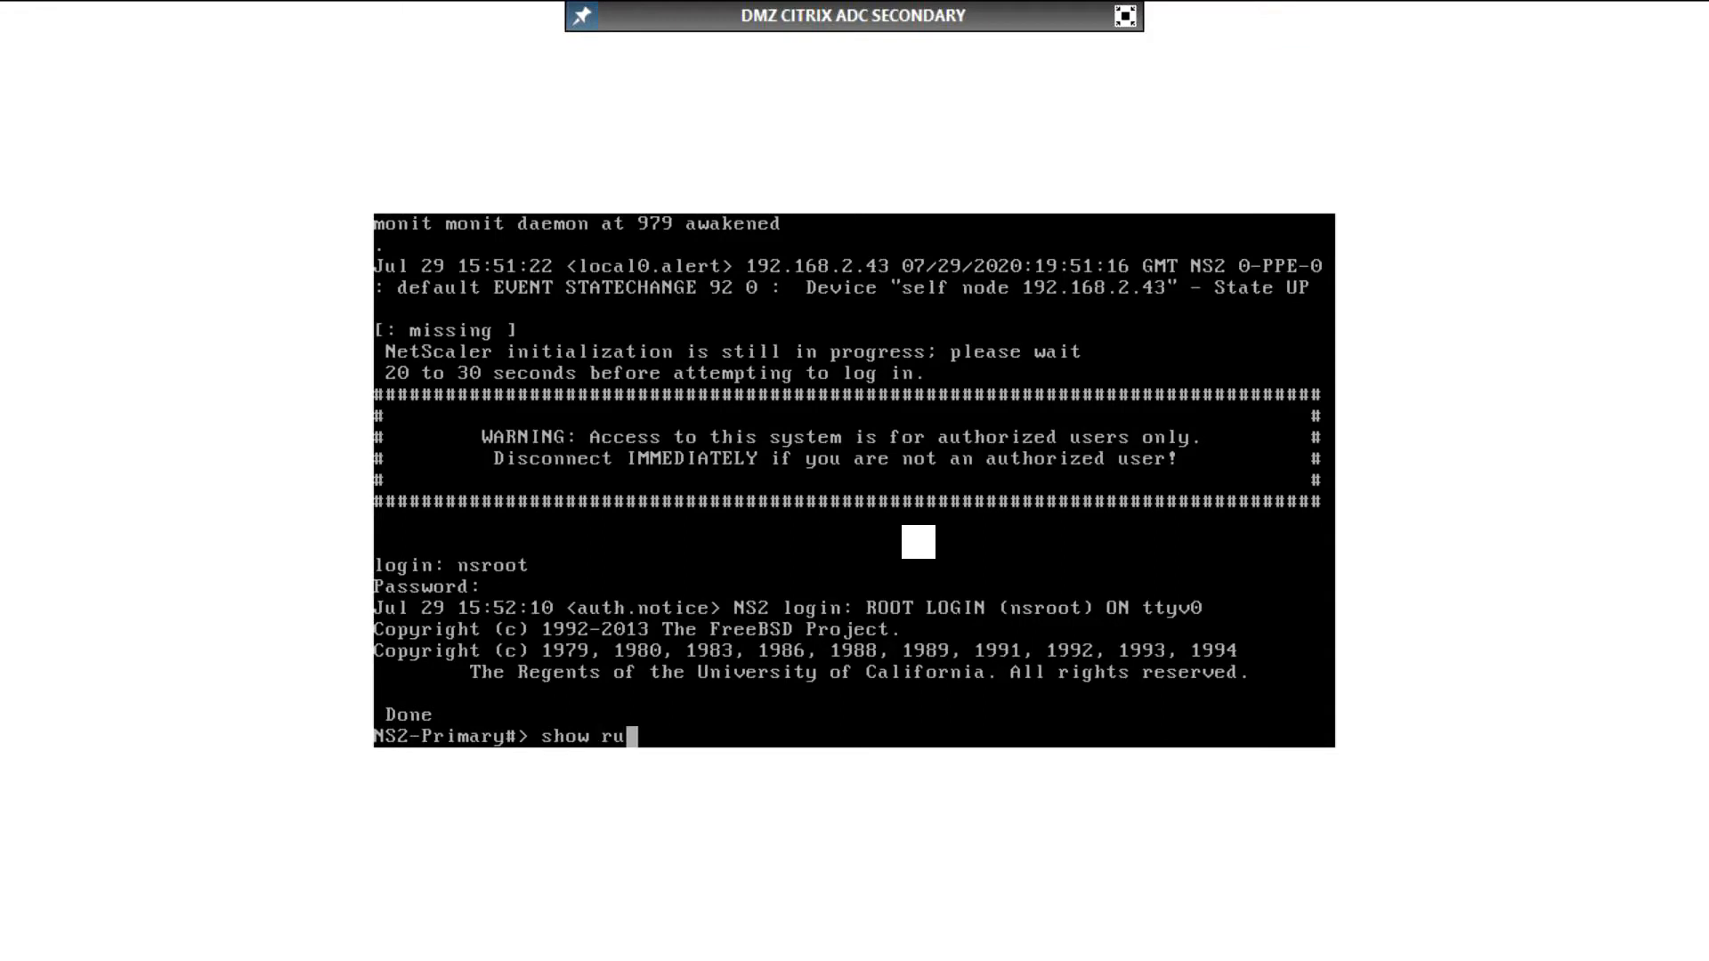
{"action": "type", "text": "n | grep route"}
{"action": "key", "text": "Return"}
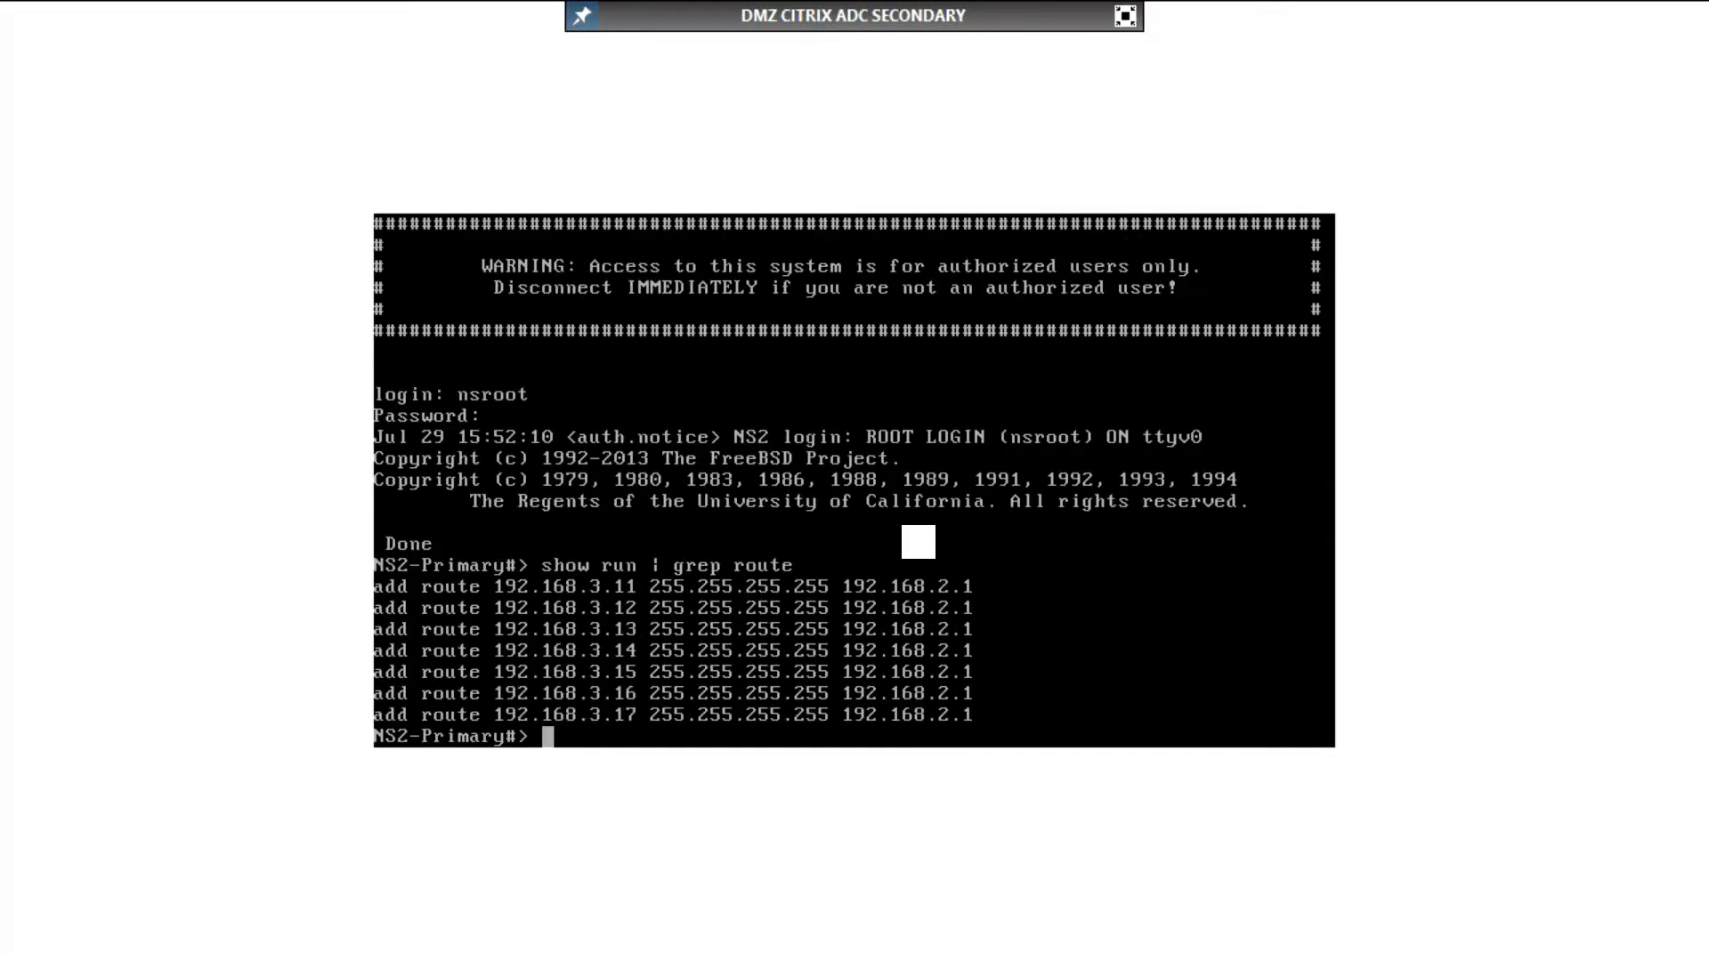
Step: Add a default route 0.0.0.0 0.0.0.0 through gateway 192.168.2.1 on the secondary appliance
{"action": "type", "text": "add ro"}
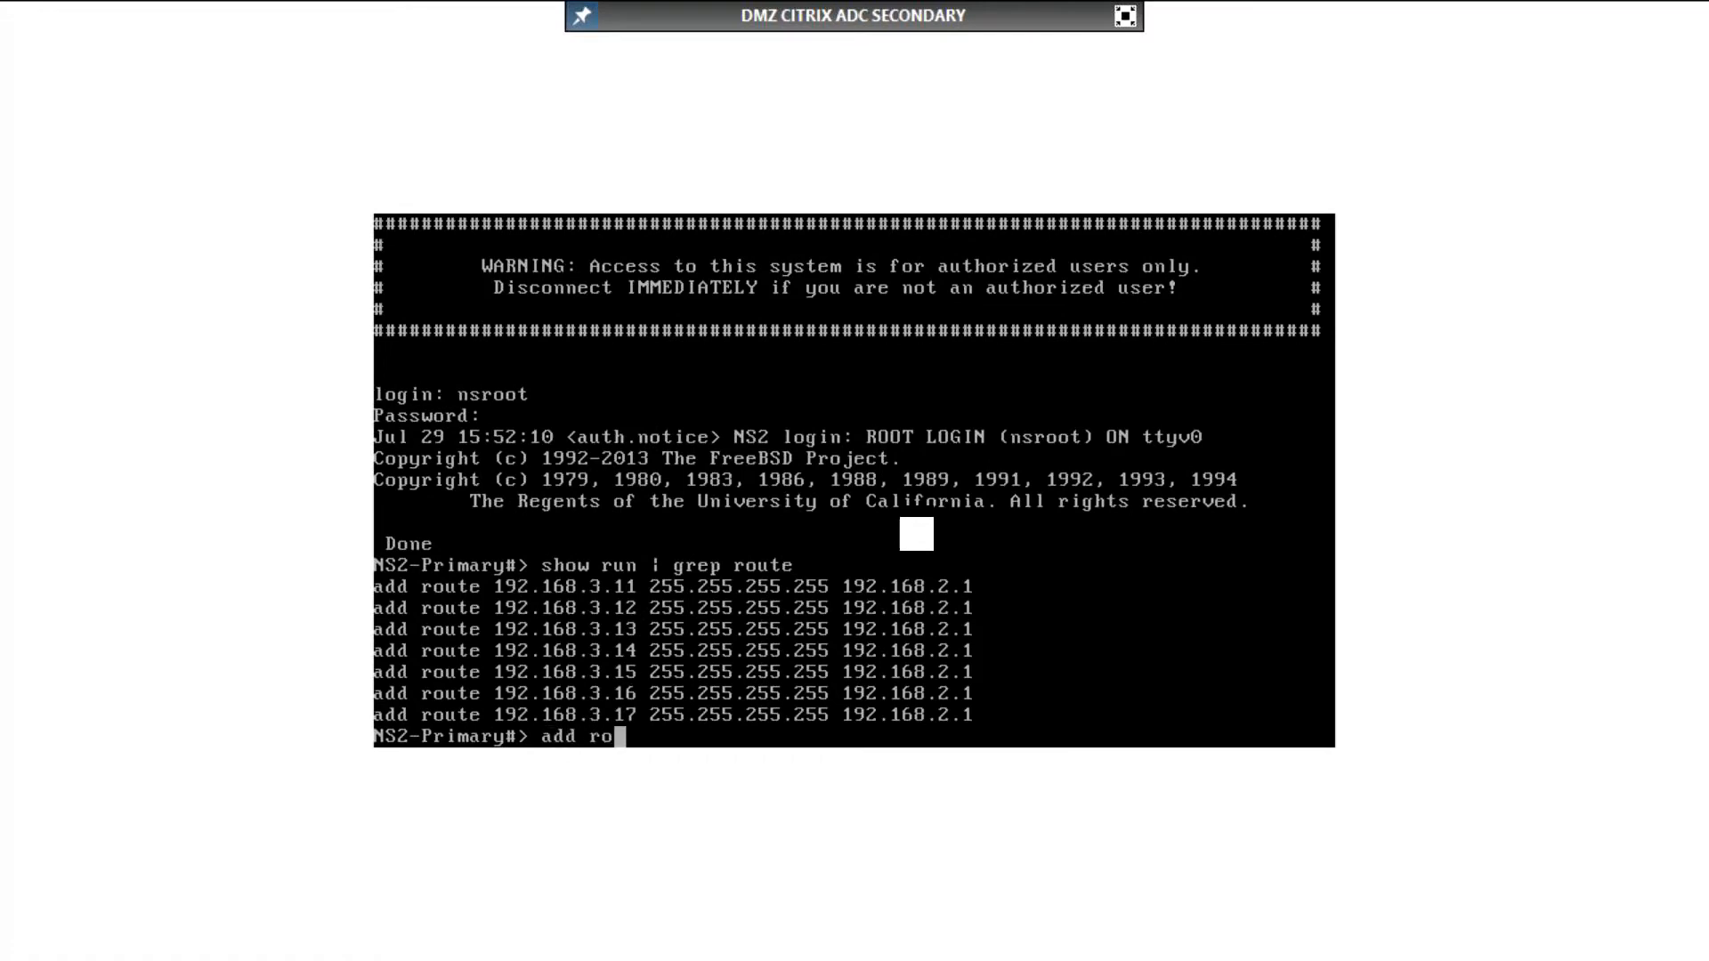
{"action": "type", "text": "ute 0.0.0.0 0.0.0.0 "}
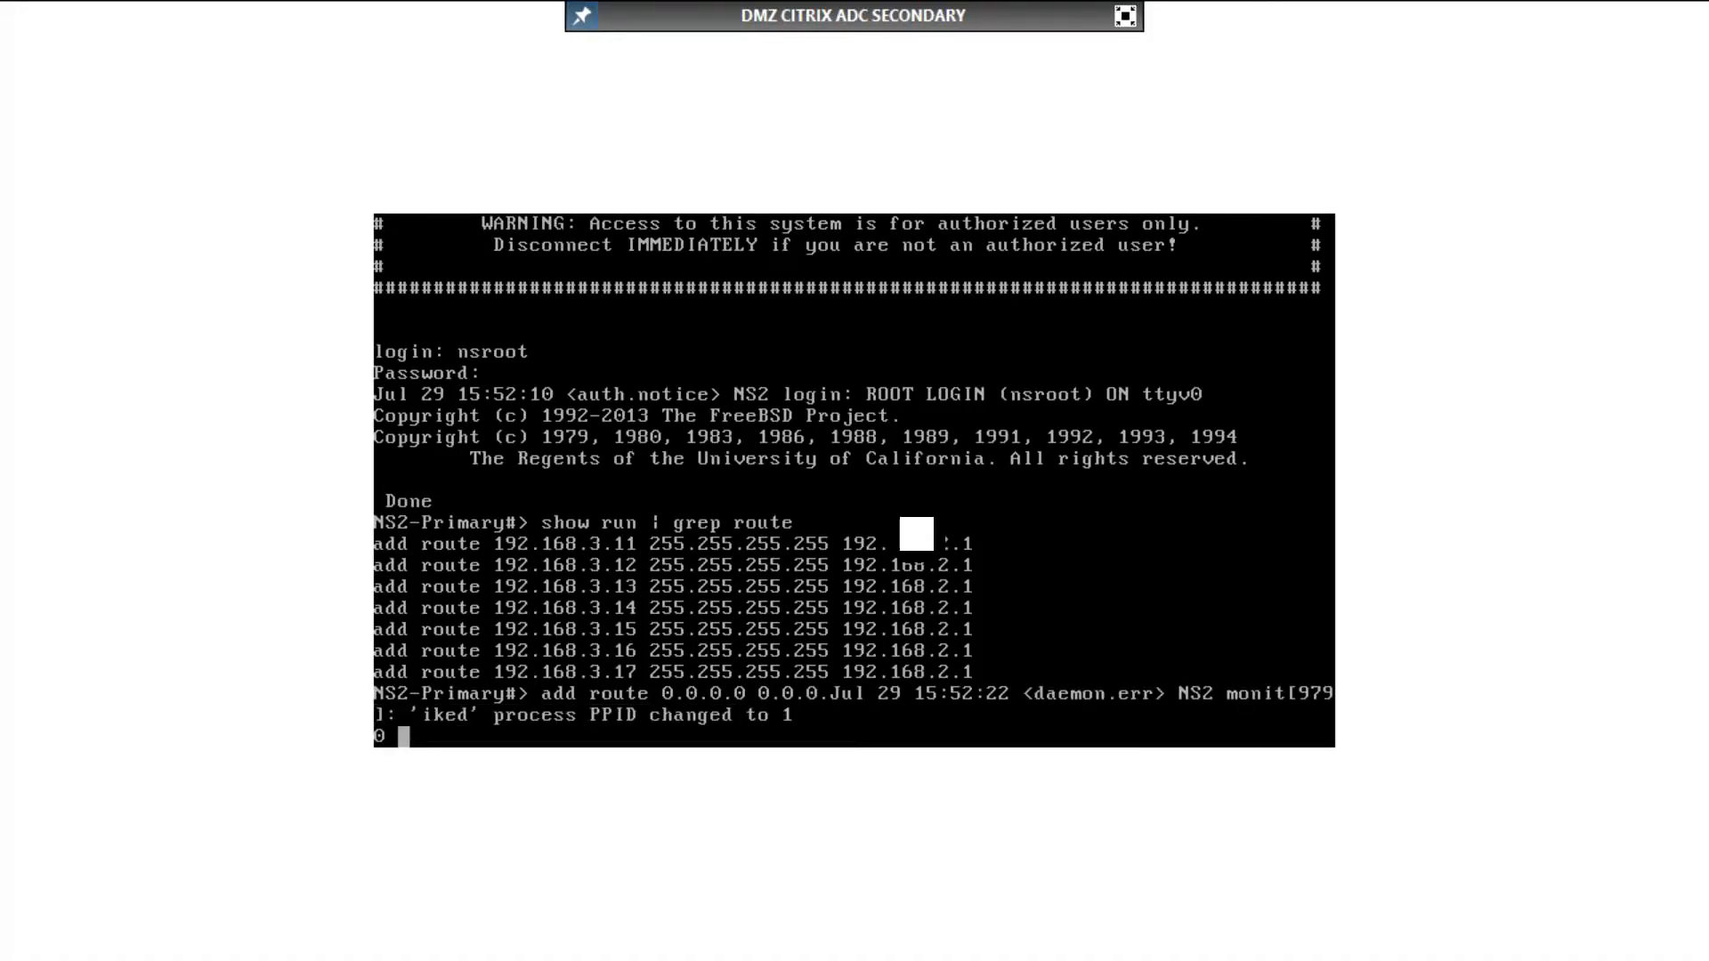
{"action": "type", "text": "192.168.2.1"}
{"action": "key", "text": "Return"}
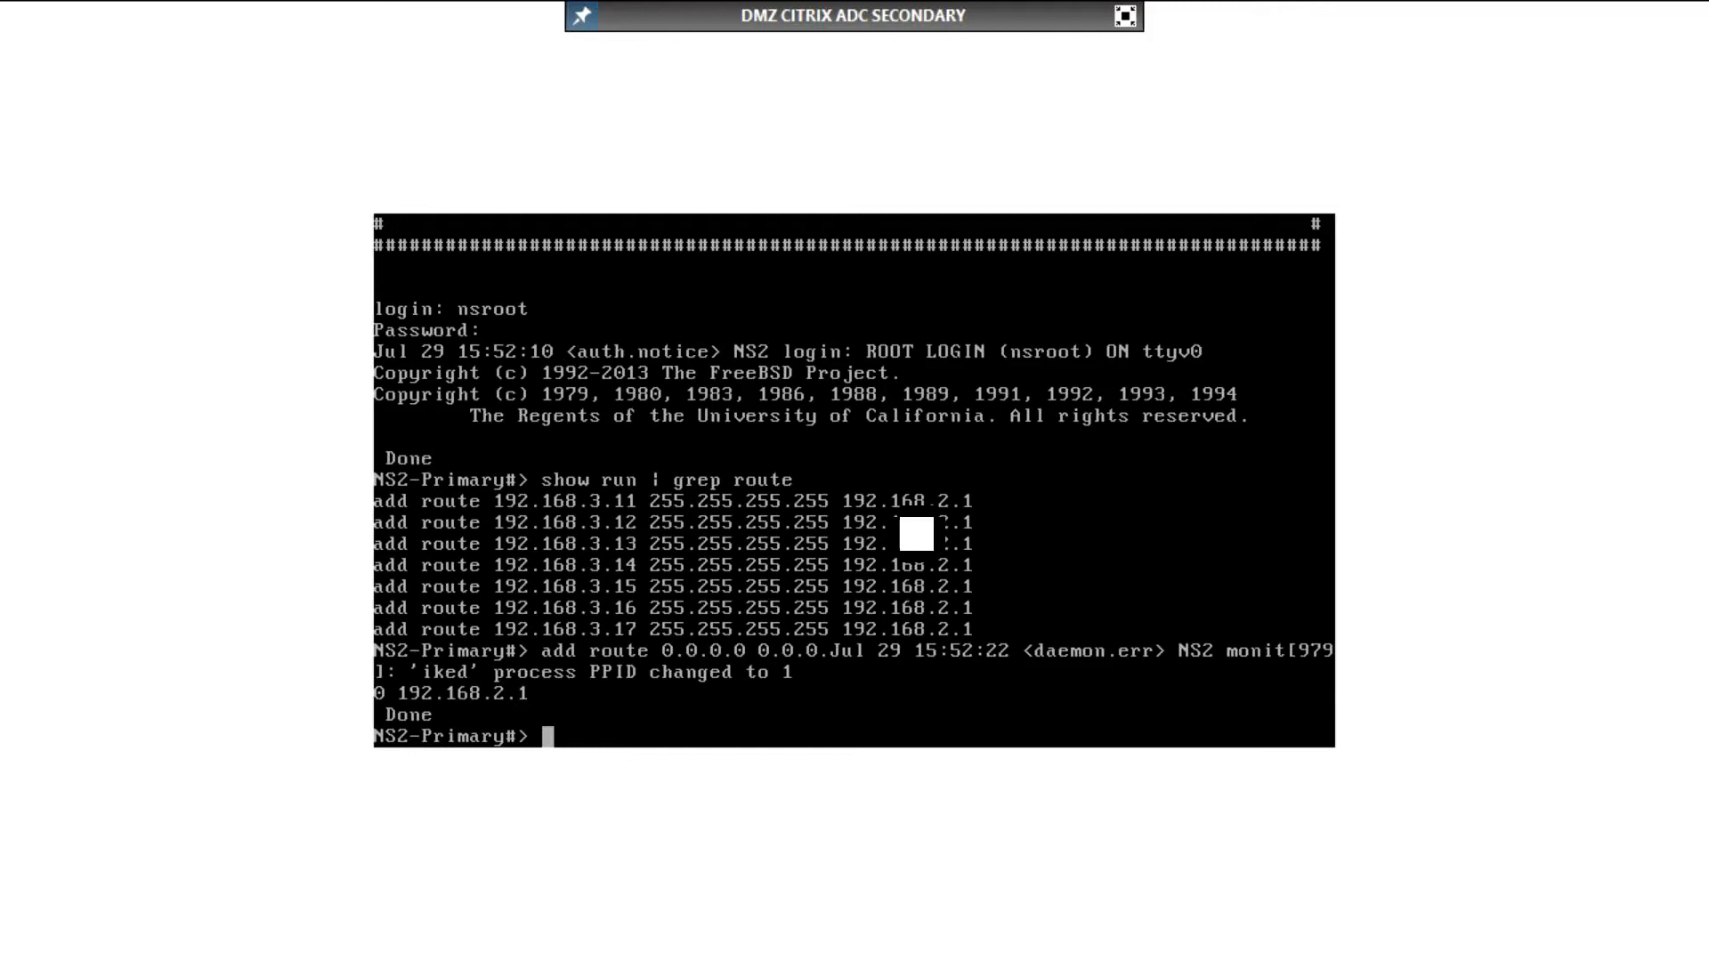
Step: Ping the primary appliance at 192.168.2.42 from the secondary appliance, stopping after a few replies
{"action": "type", "text": "ping 192.168.2.42"}
{"action": "key", "text": "Return"}
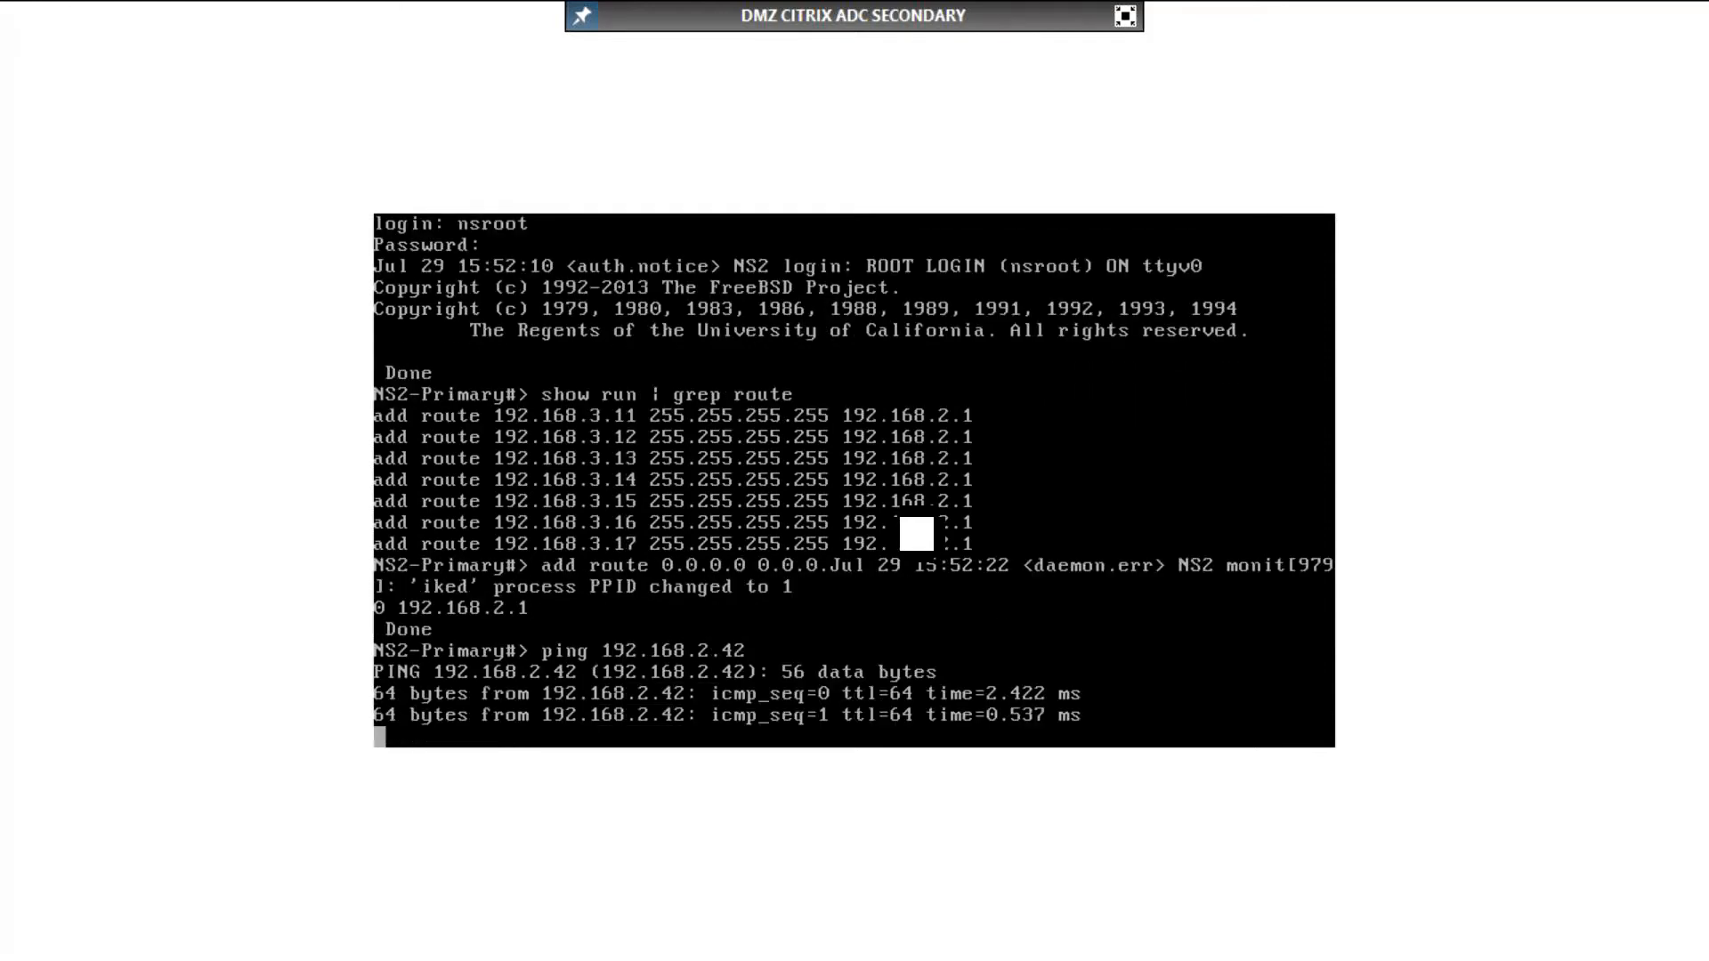
{"action": "key", "text": "ctrl+c"}
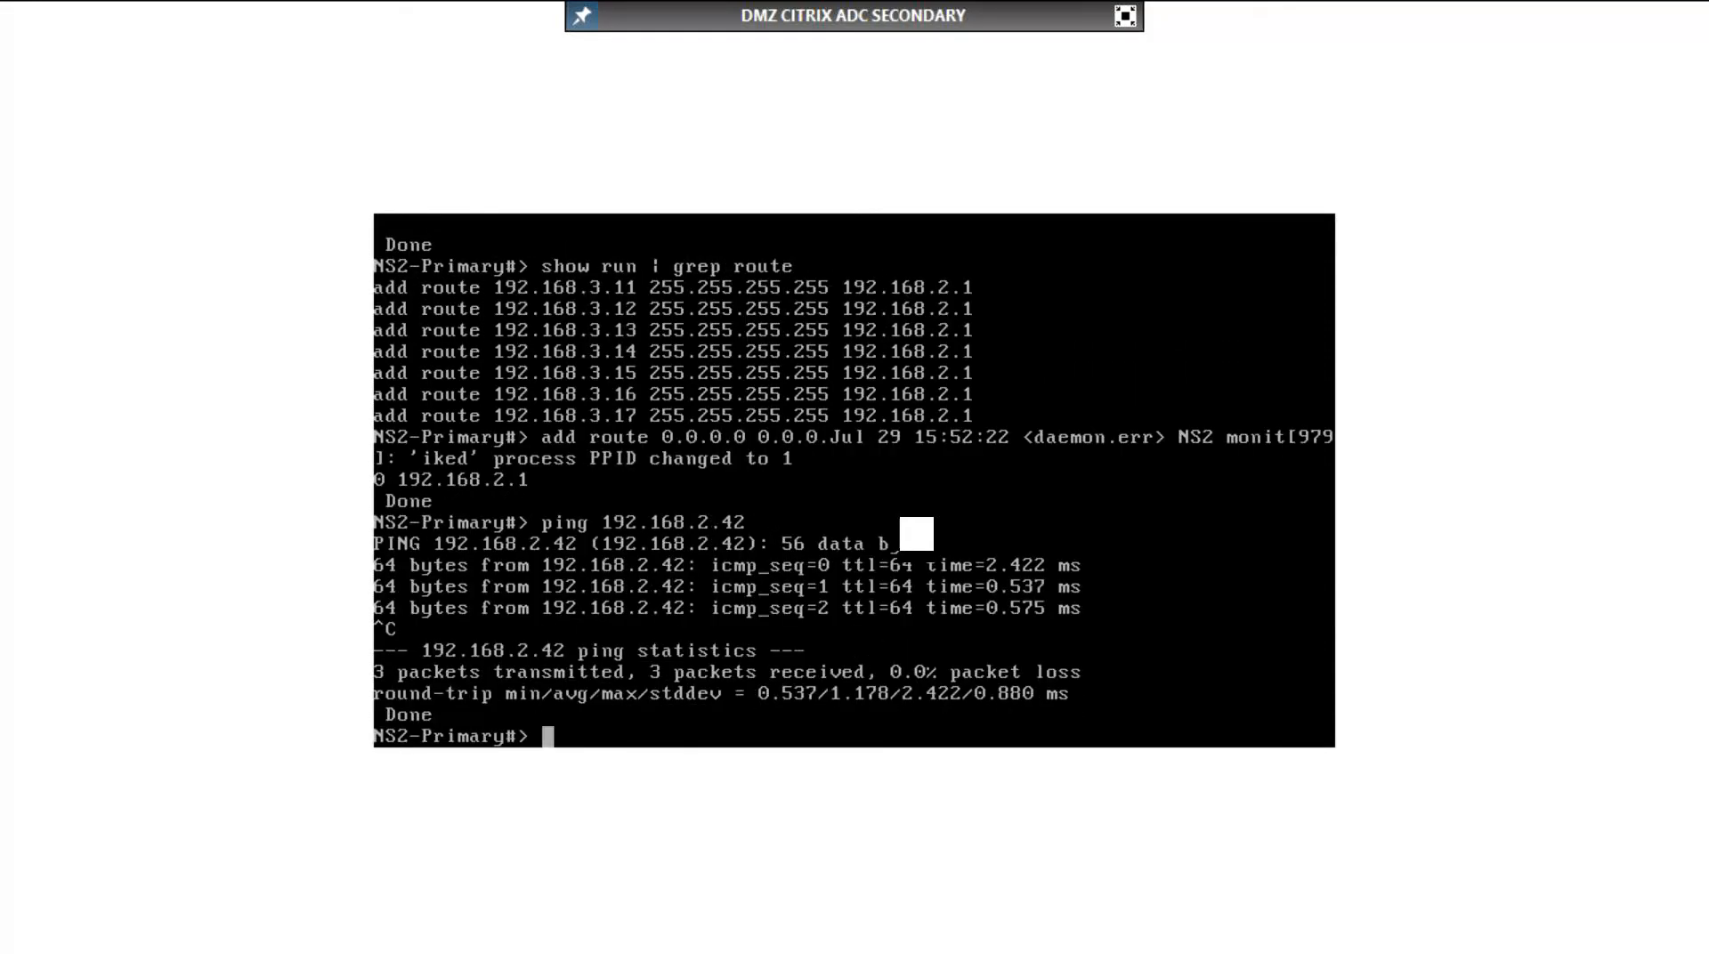
Step: Show the high-availability node status on the secondary appliance
{"action": "type", "text": "show ha node"}
{"action": "key", "text": "Return"}
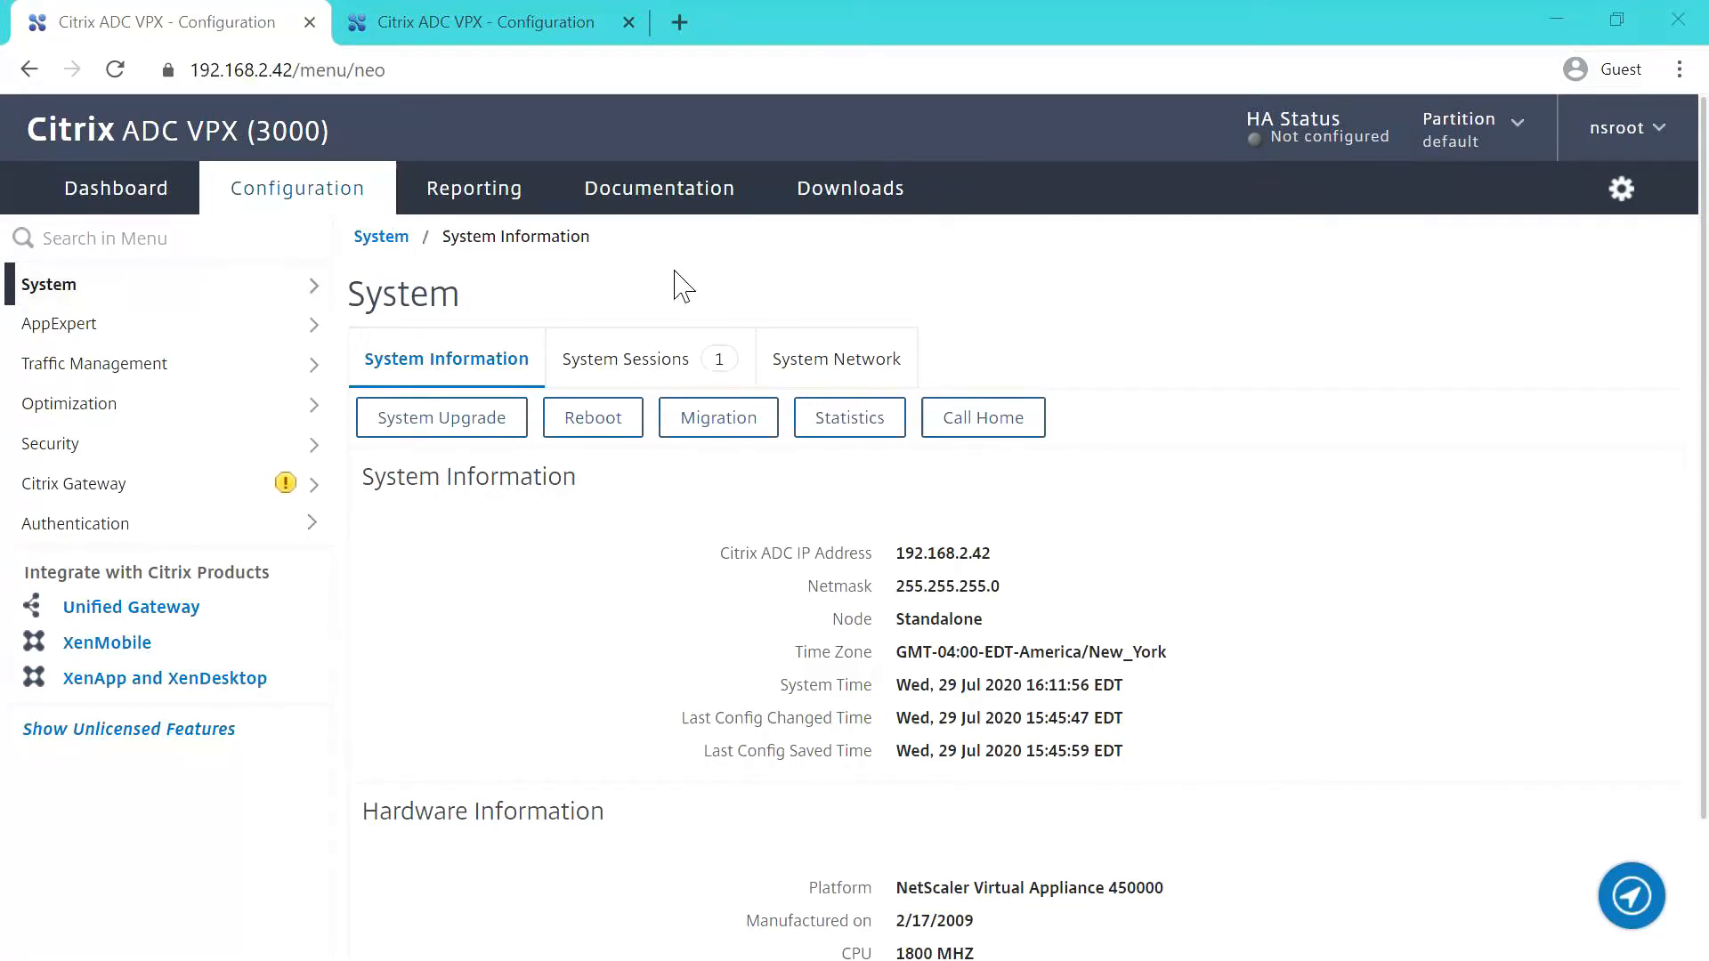
Step: In the browser console for 192.168.2.42, set HA node 0's High Availability Status to STAY PRIMARY and apply it
{"action": "left_click", "coordinate": [230, 293]}
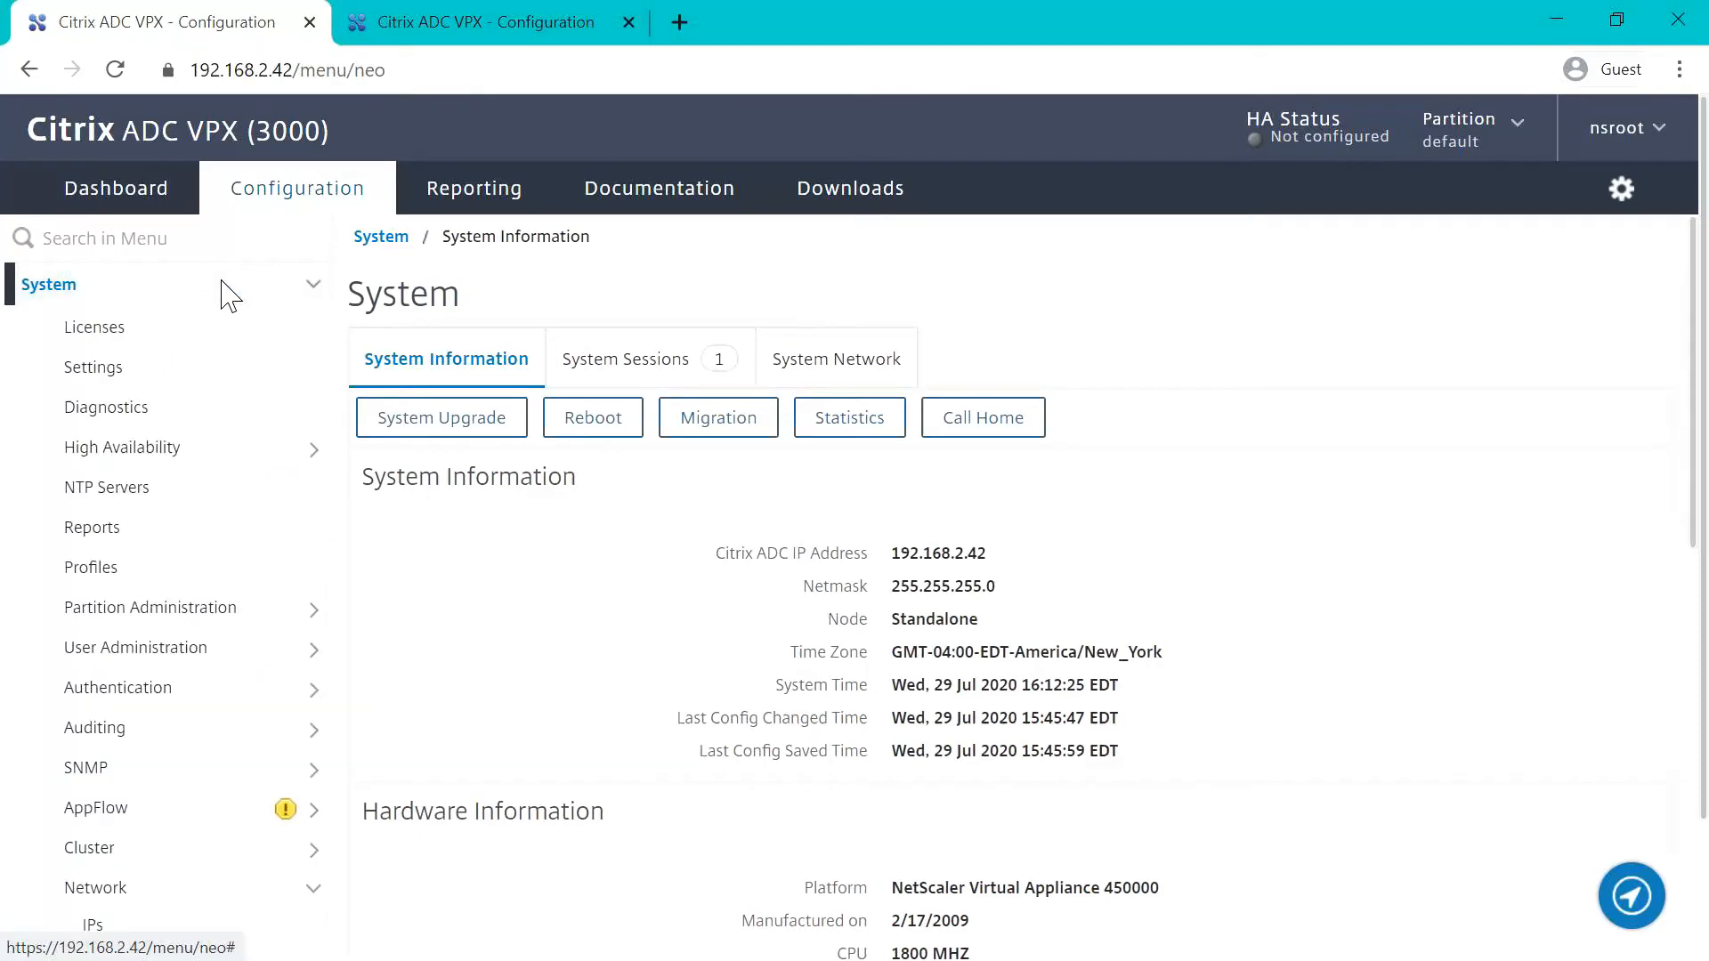
{"action": "left_click", "coordinate": [139, 449]}
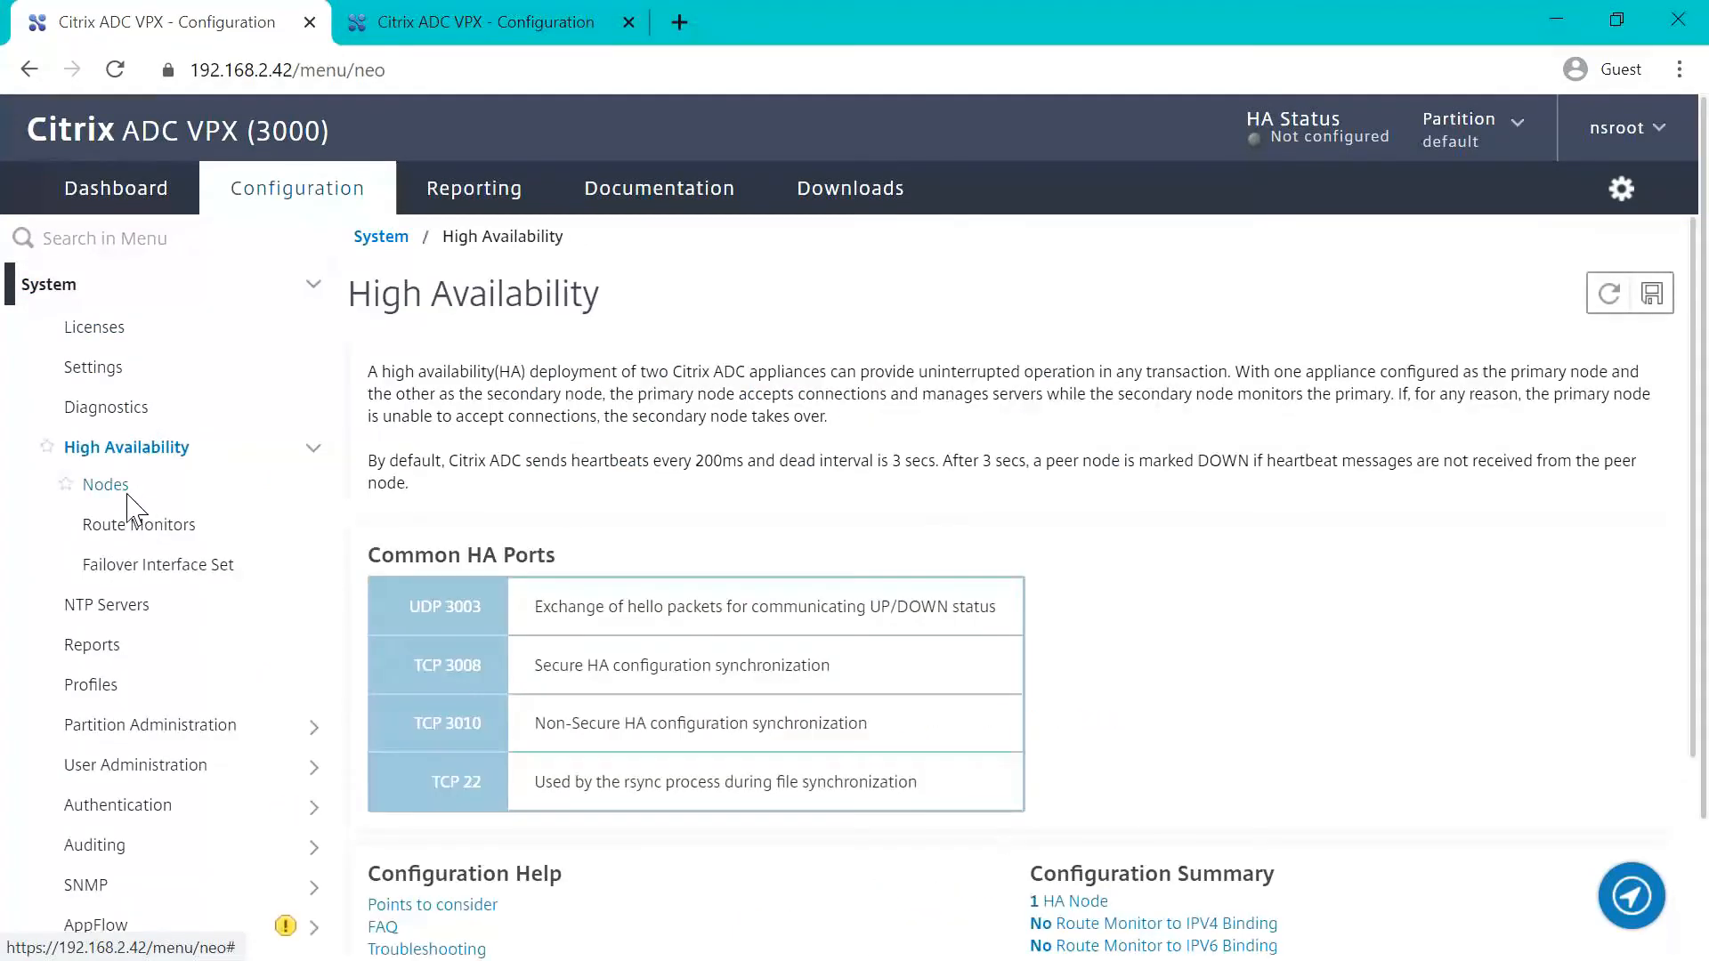
{"action": "left_click", "coordinate": [108, 485]}
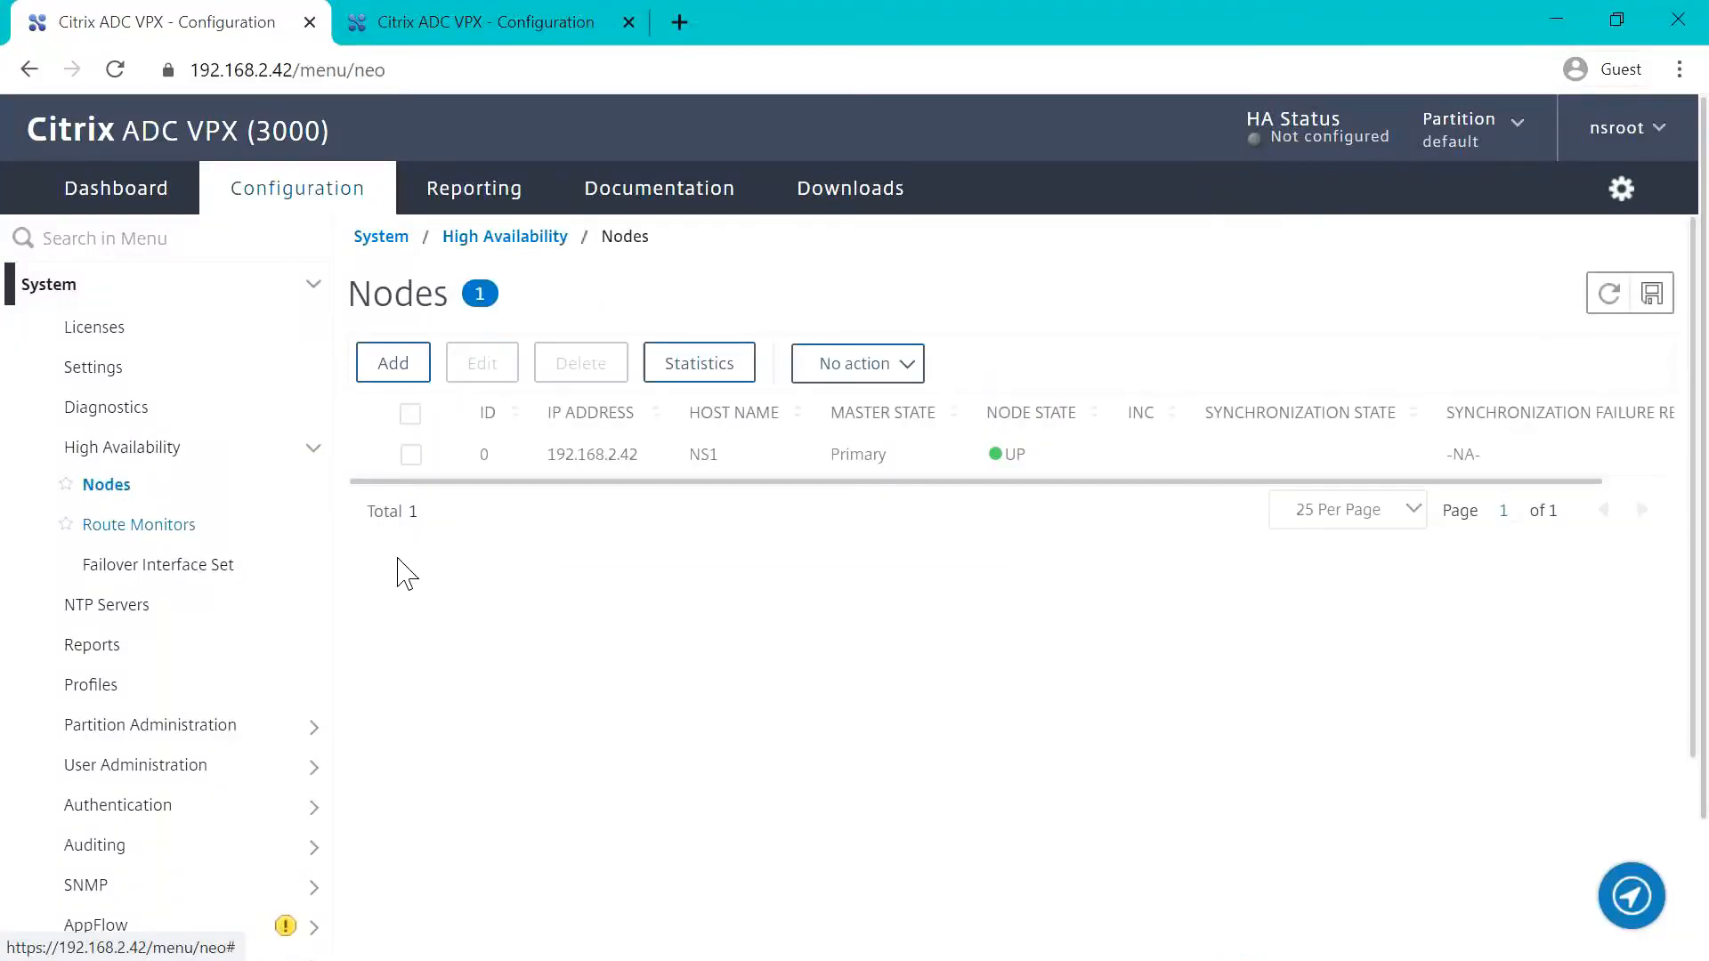
{"action": "left_click", "coordinate": [410, 455]}
{"action": "left_click", "coordinate": [503, 375]}
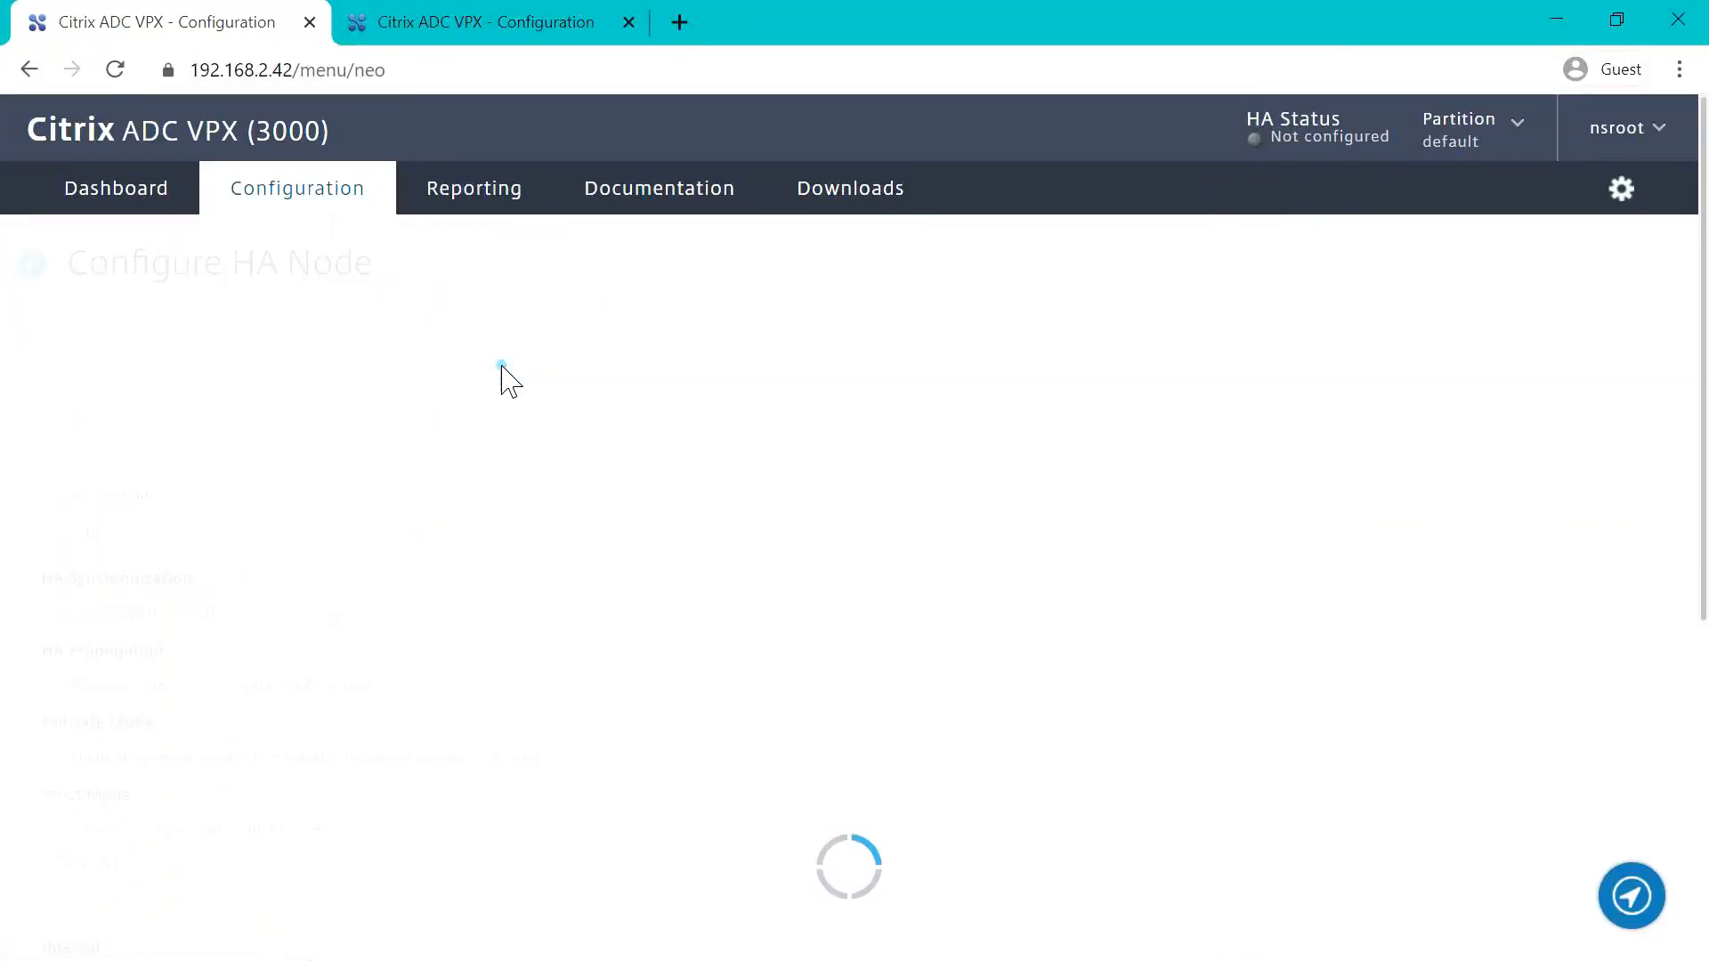
{"action": "left_click", "coordinate": [362, 532]}
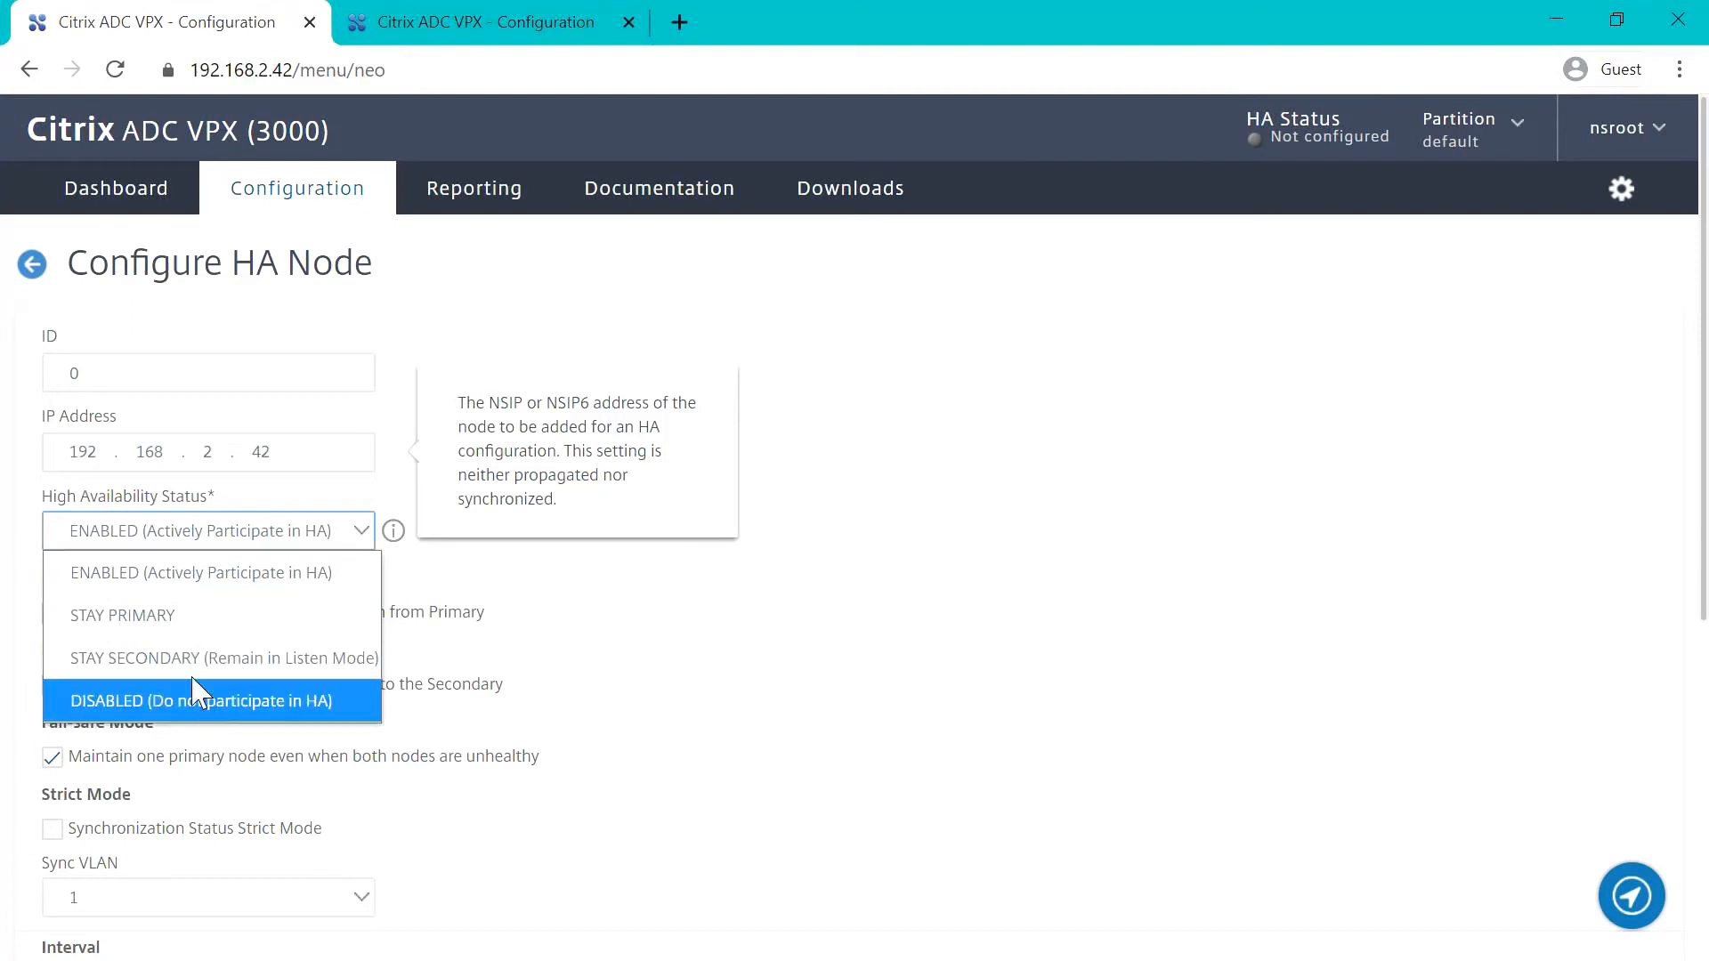
{"action": "left_click", "coordinate": [191, 616]}
{"action": "scroll", "coordinate": [656, 736], "scroll_direction": "down", "scroll_amount": 6}
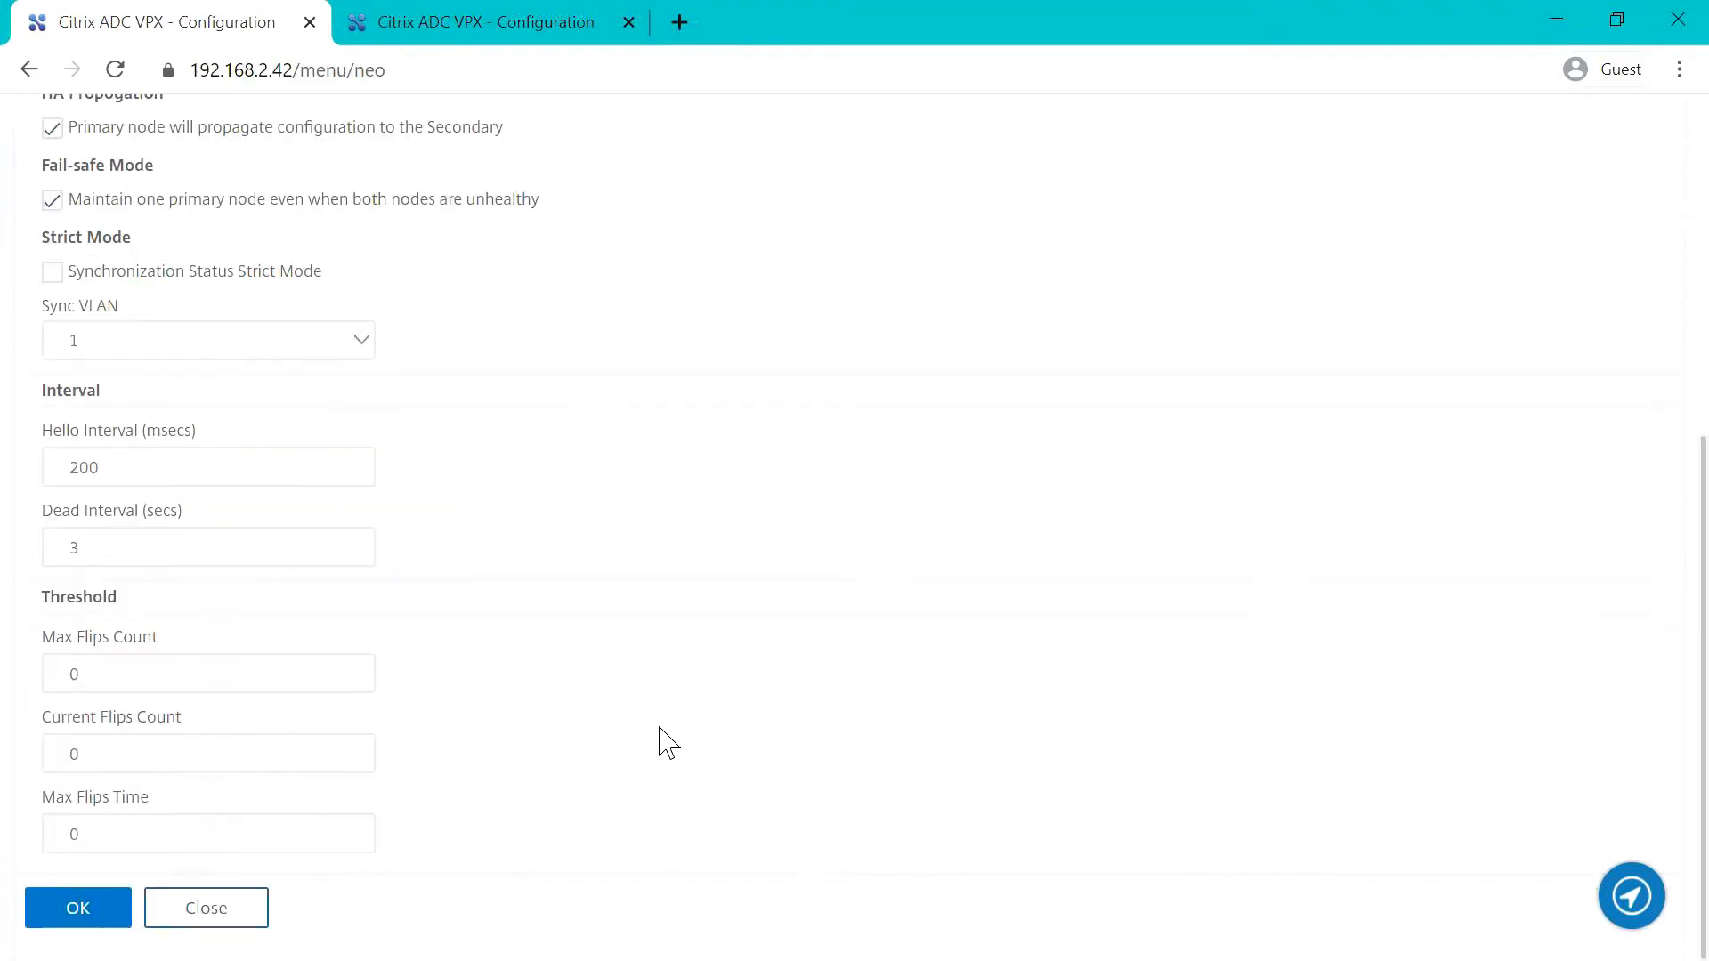
{"action": "left_click", "coordinate": [89, 929]}
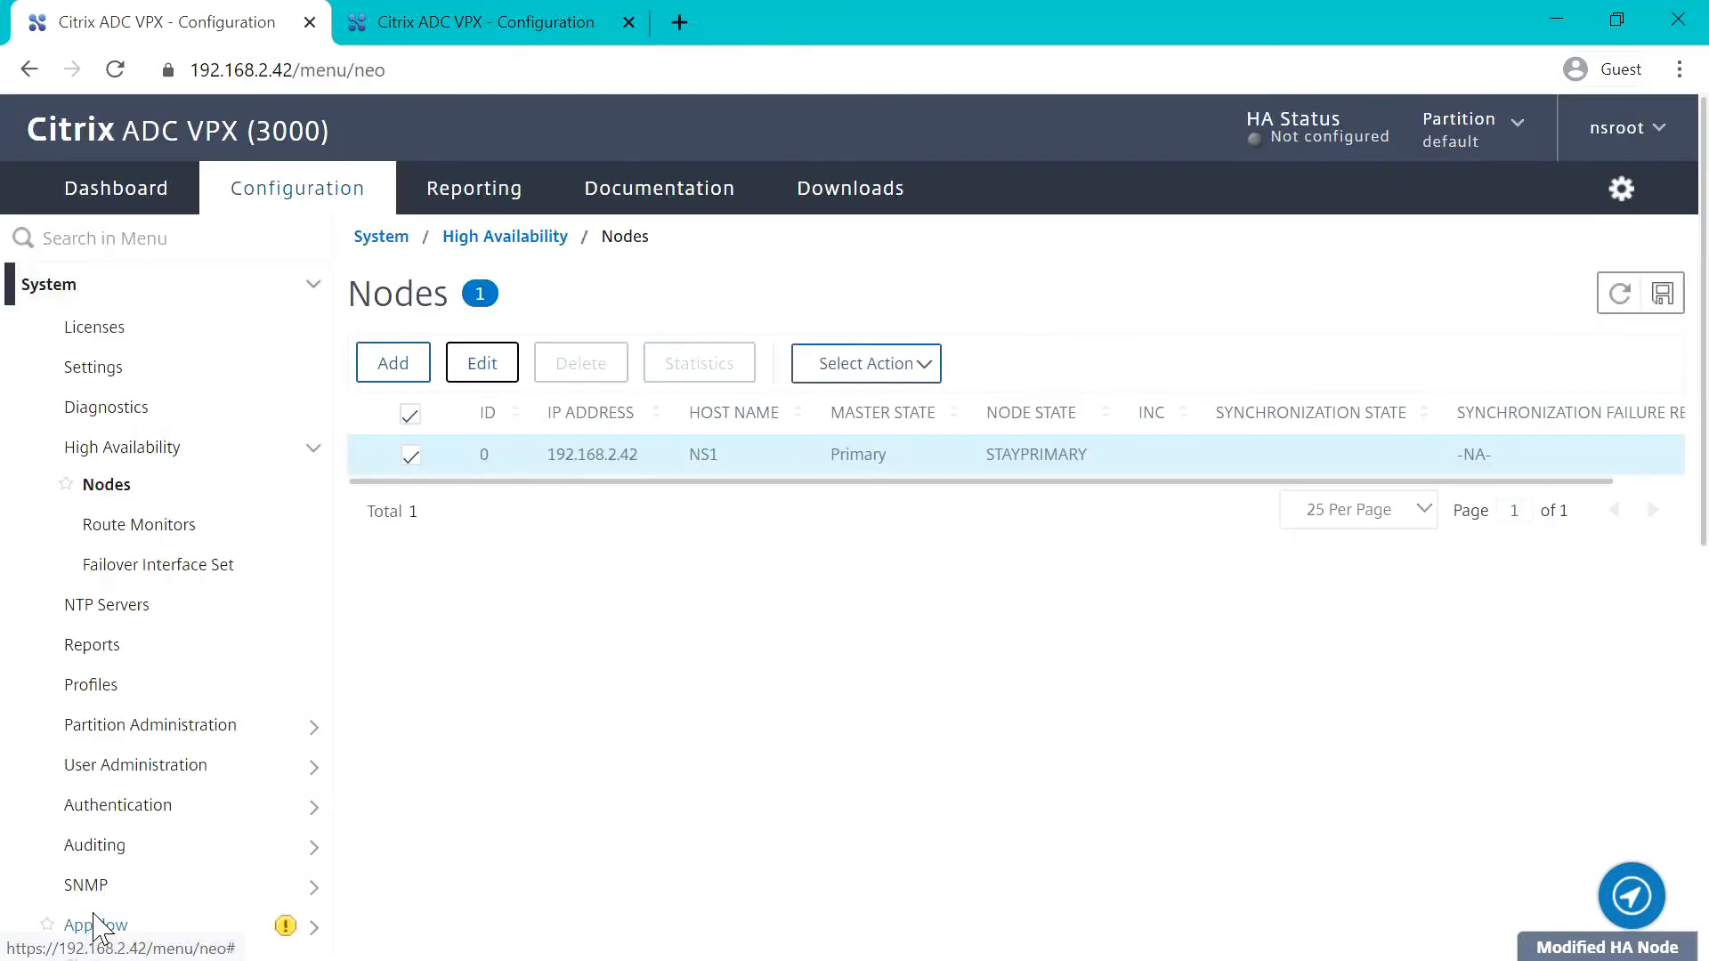
Step: In the 192.168.2.43 web console, open HA node 0 for editing and choose STAY SECONDARY as its High Availability Status
{"action": "left_click", "coordinate": [472, 24]}
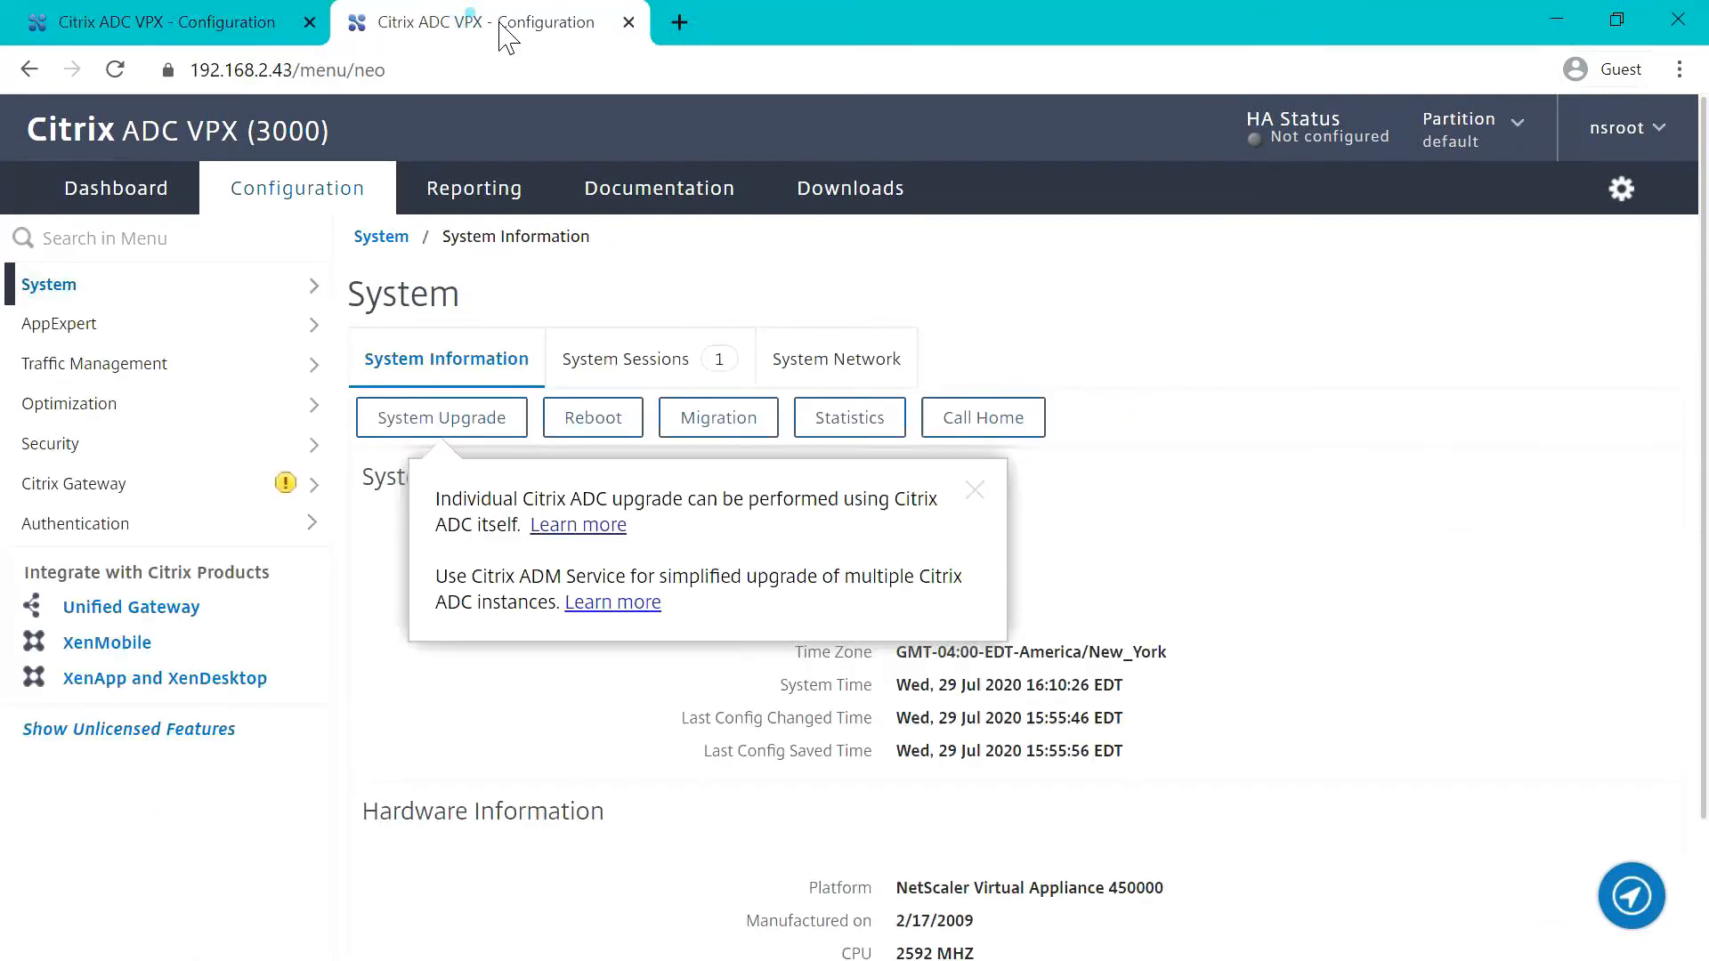
{"action": "left_click", "coordinate": [124, 300]}
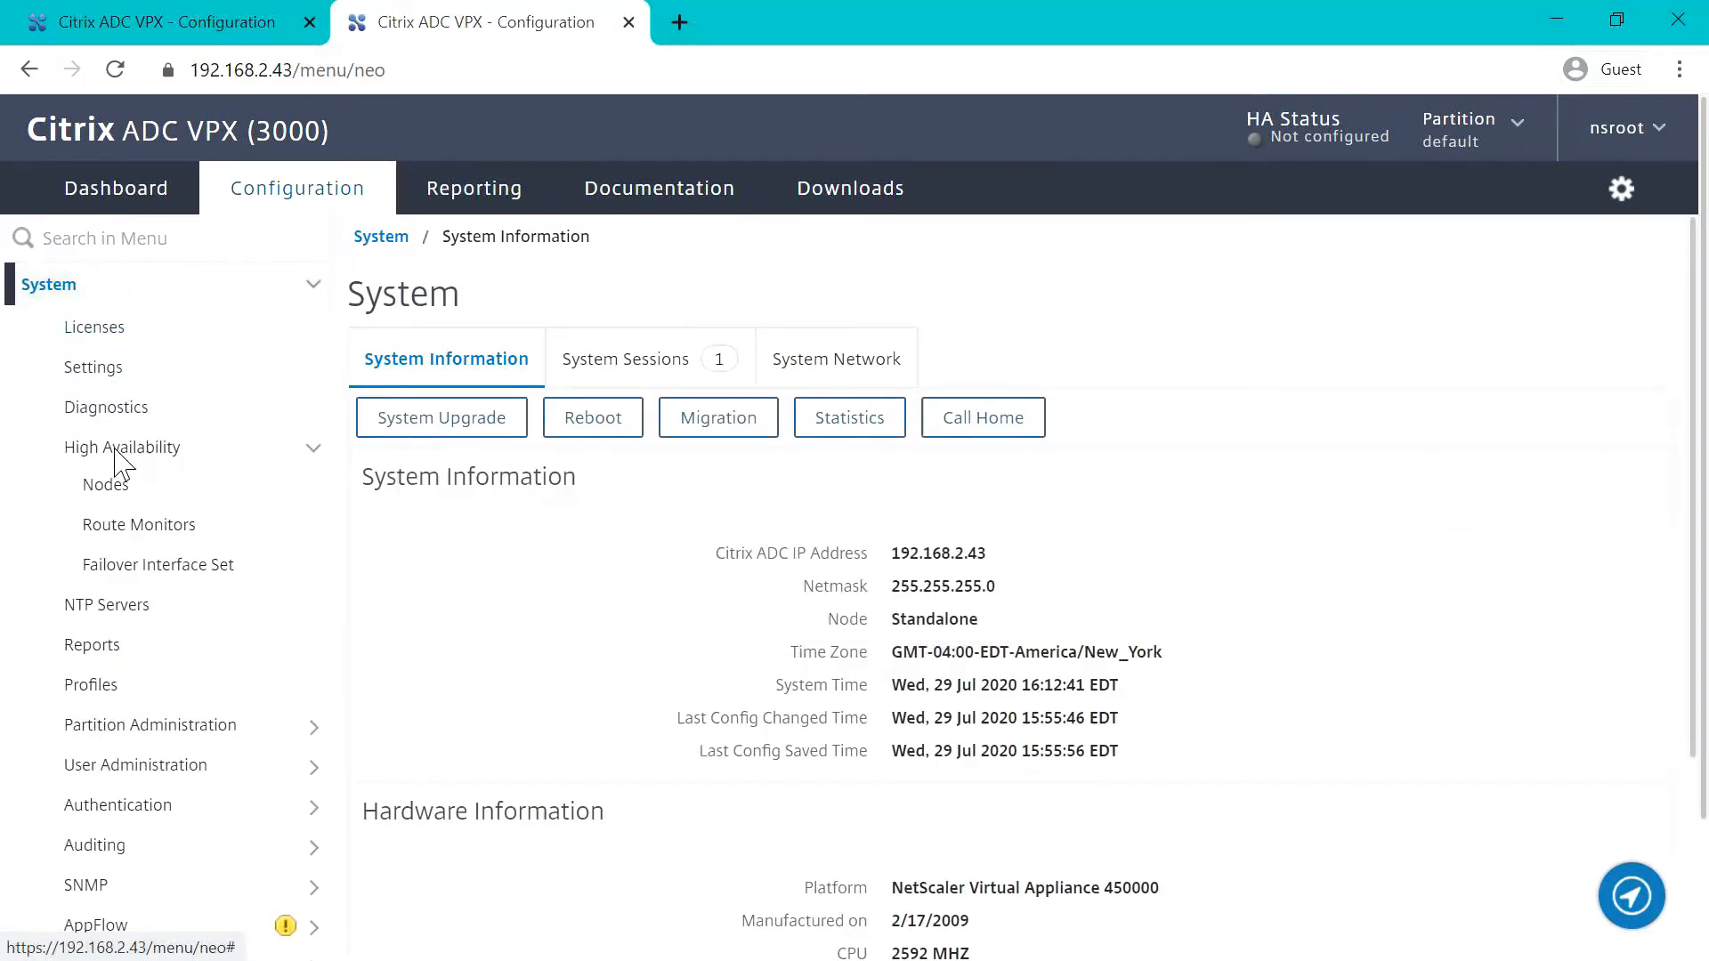
{"action": "left_click", "coordinate": [107, 488]}
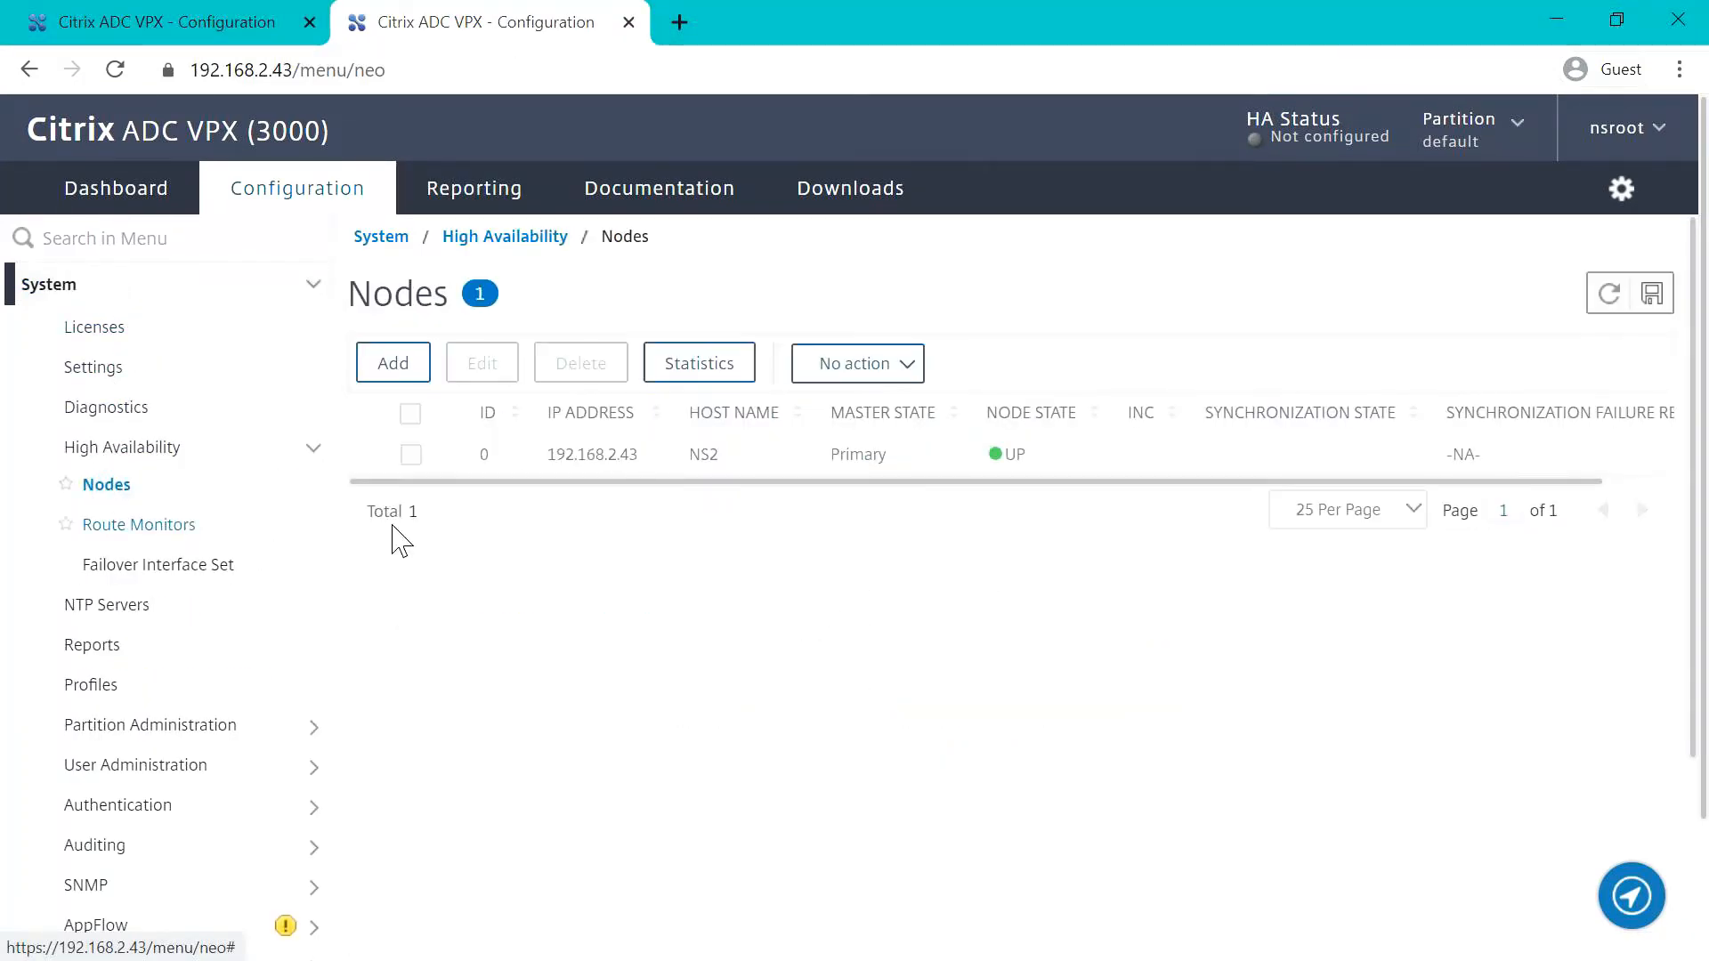
{"action": "left_click", "coordinate": [412, 456]}
{"action": "left_click", "coordinate": [479, 364]}
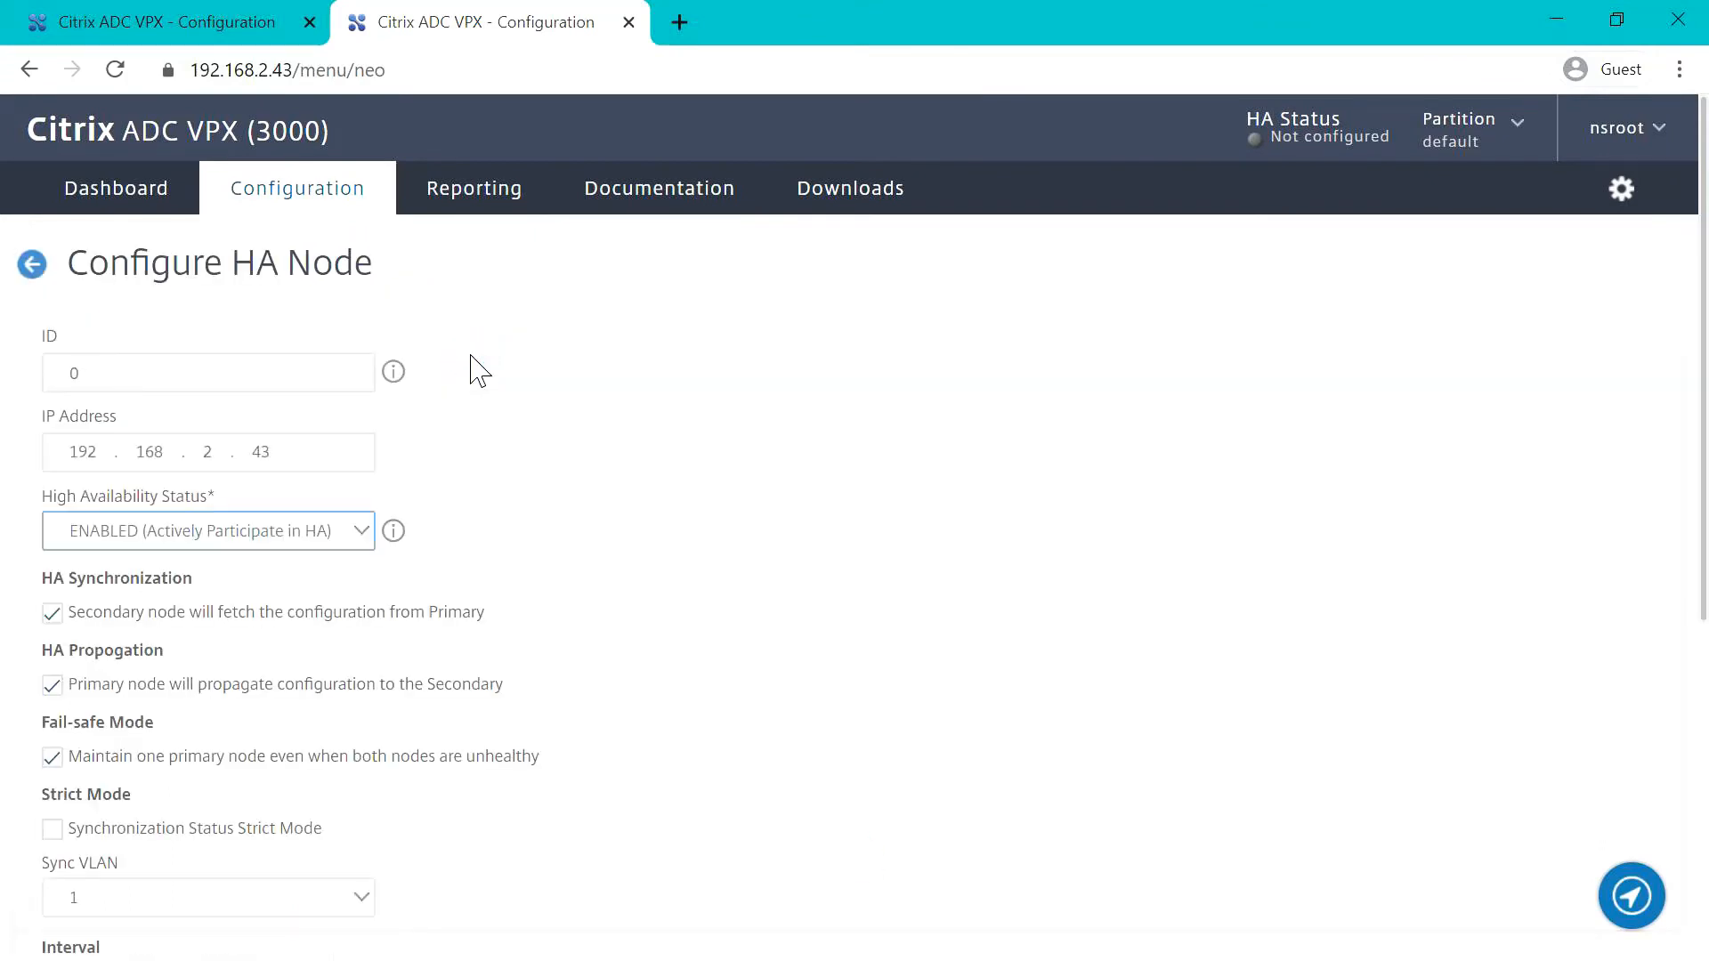
{"action": "left_click", "coordinate": [343, 533]}
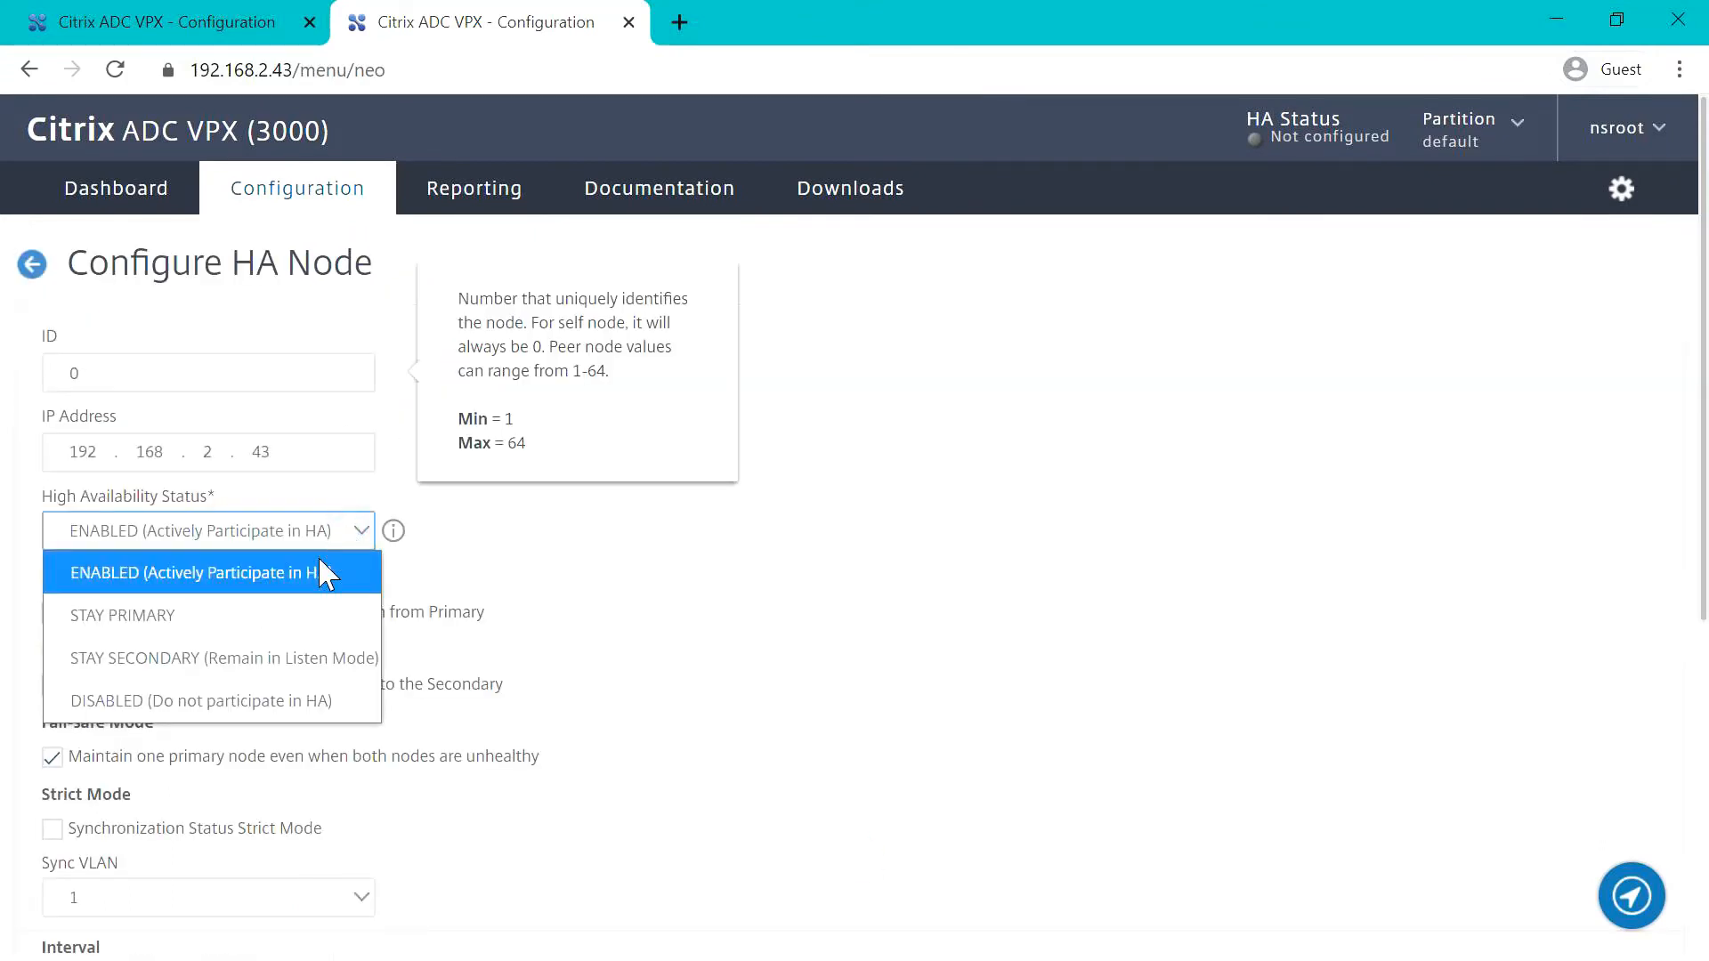
{"action": "left_click", "coordinate": [223, 651]}
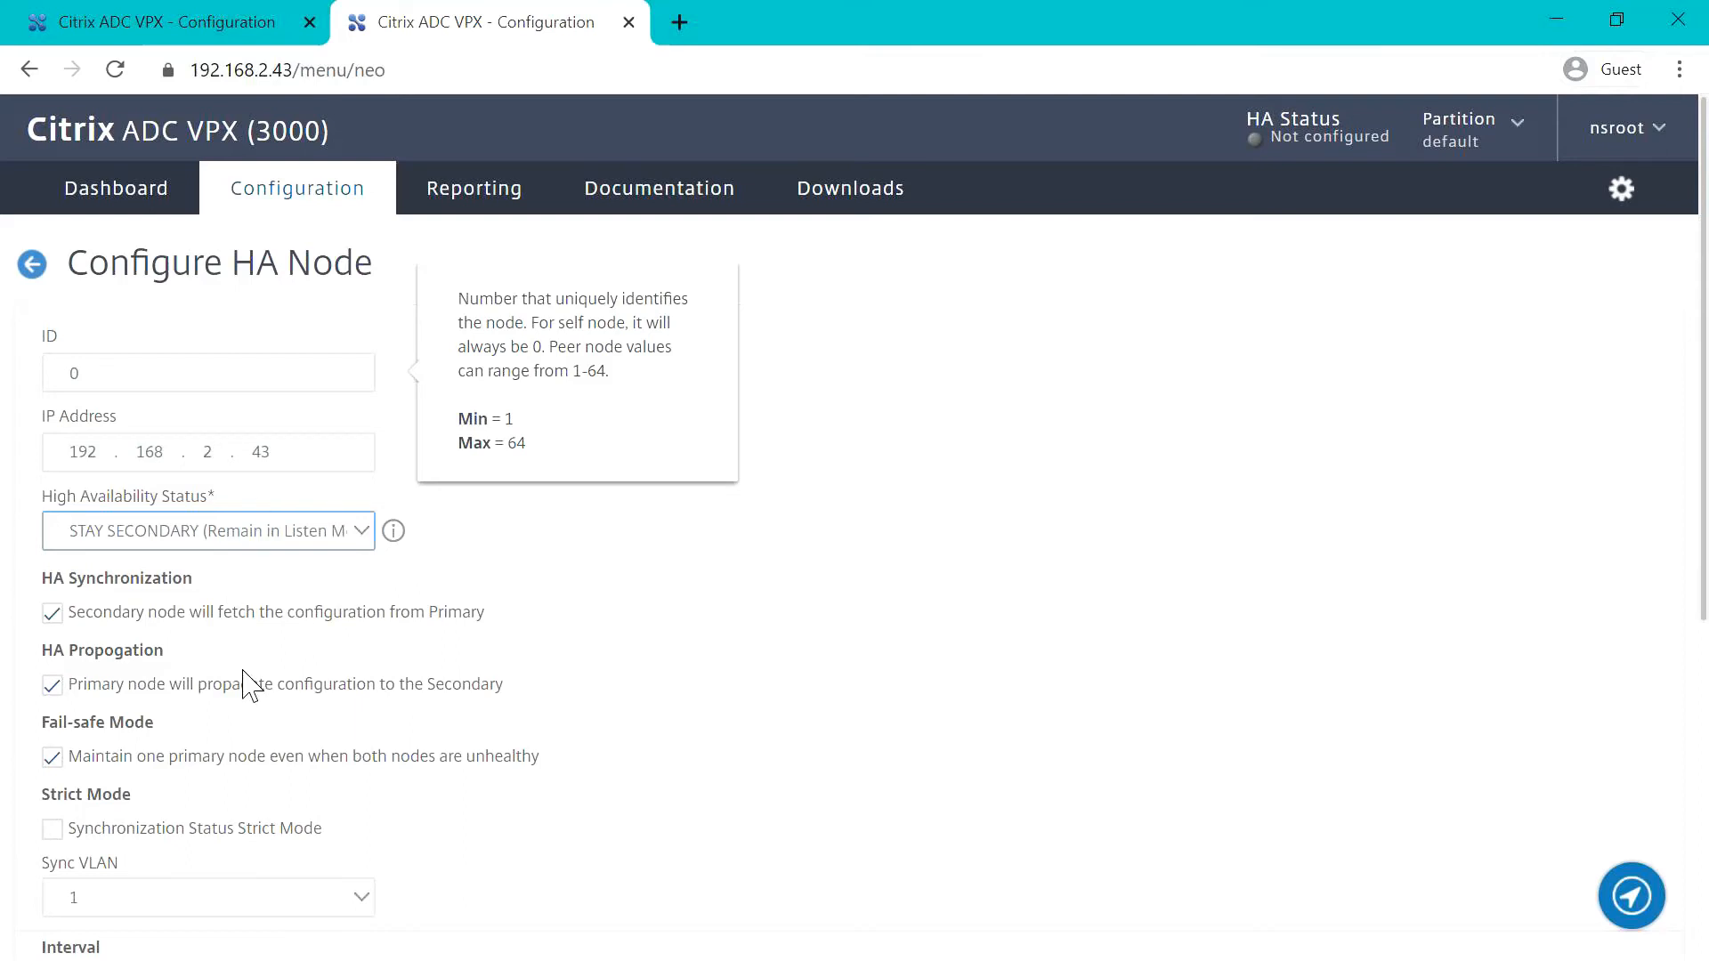
Step: Set the Sync VLAN of the 192.168.2.43 node to 2 and apply the HA node settings
{"action": "scroll", "coordinate": [259, 710], "scroll_direction": "down", "scroll_amount": 6}
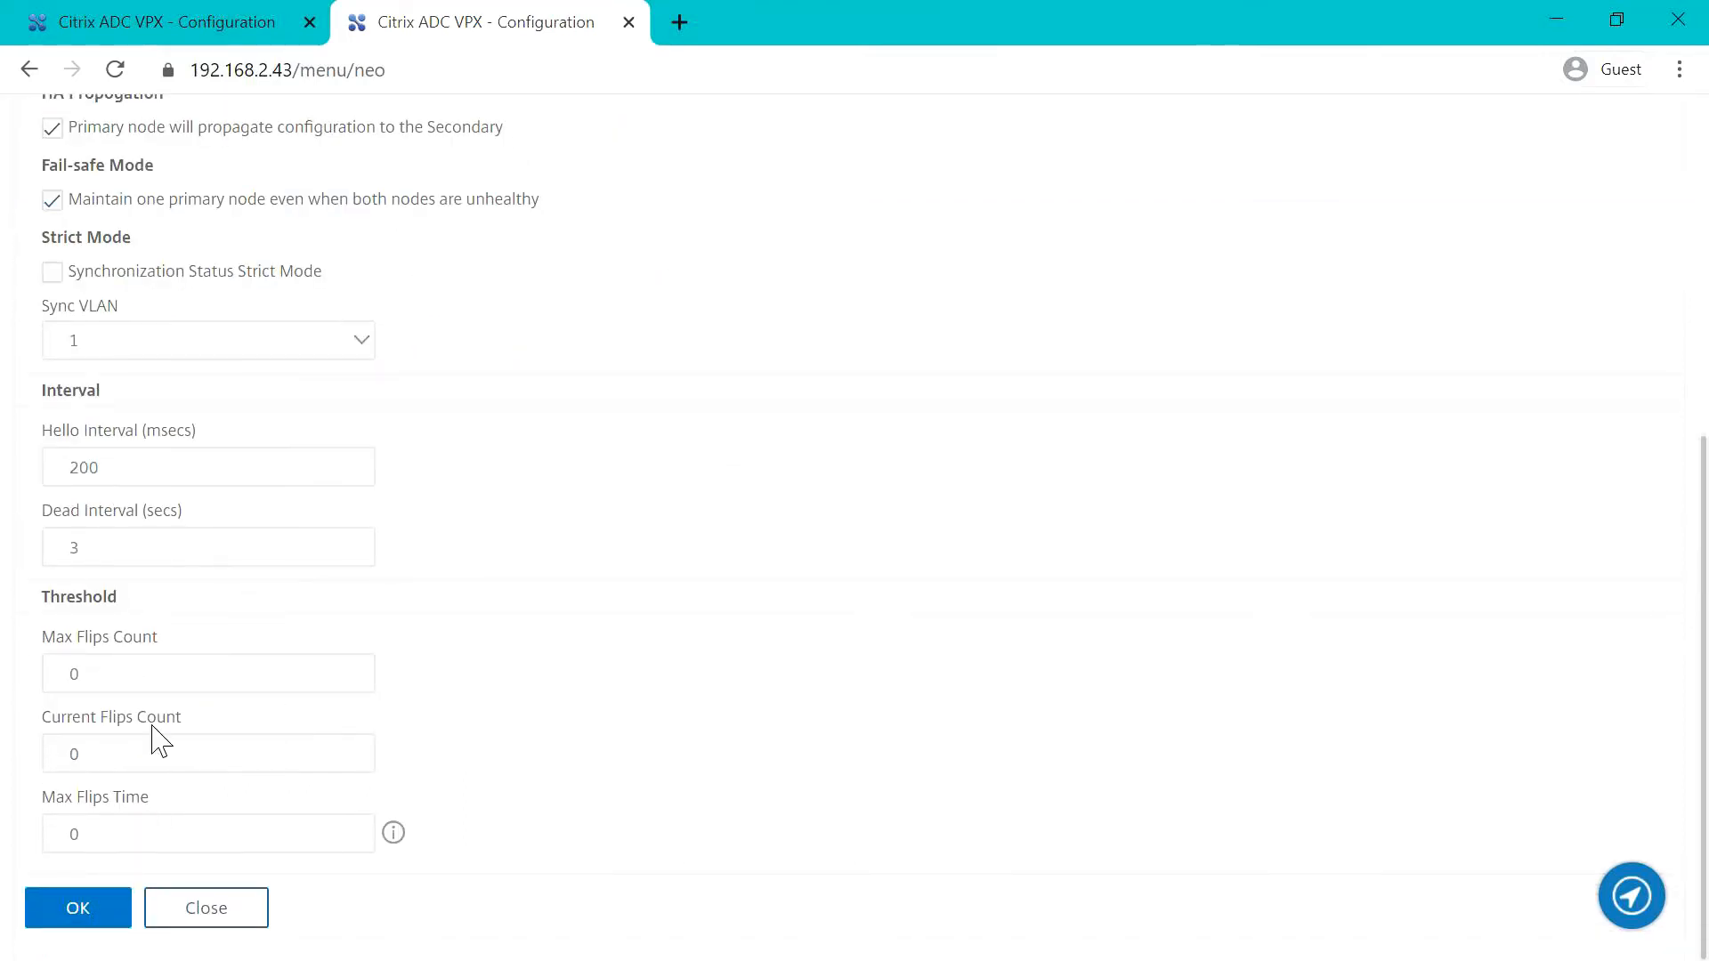
{"action": "left_click", "coordinate": [363, 346]}
{"action": "left_click", "coordinate": [219, 469]}
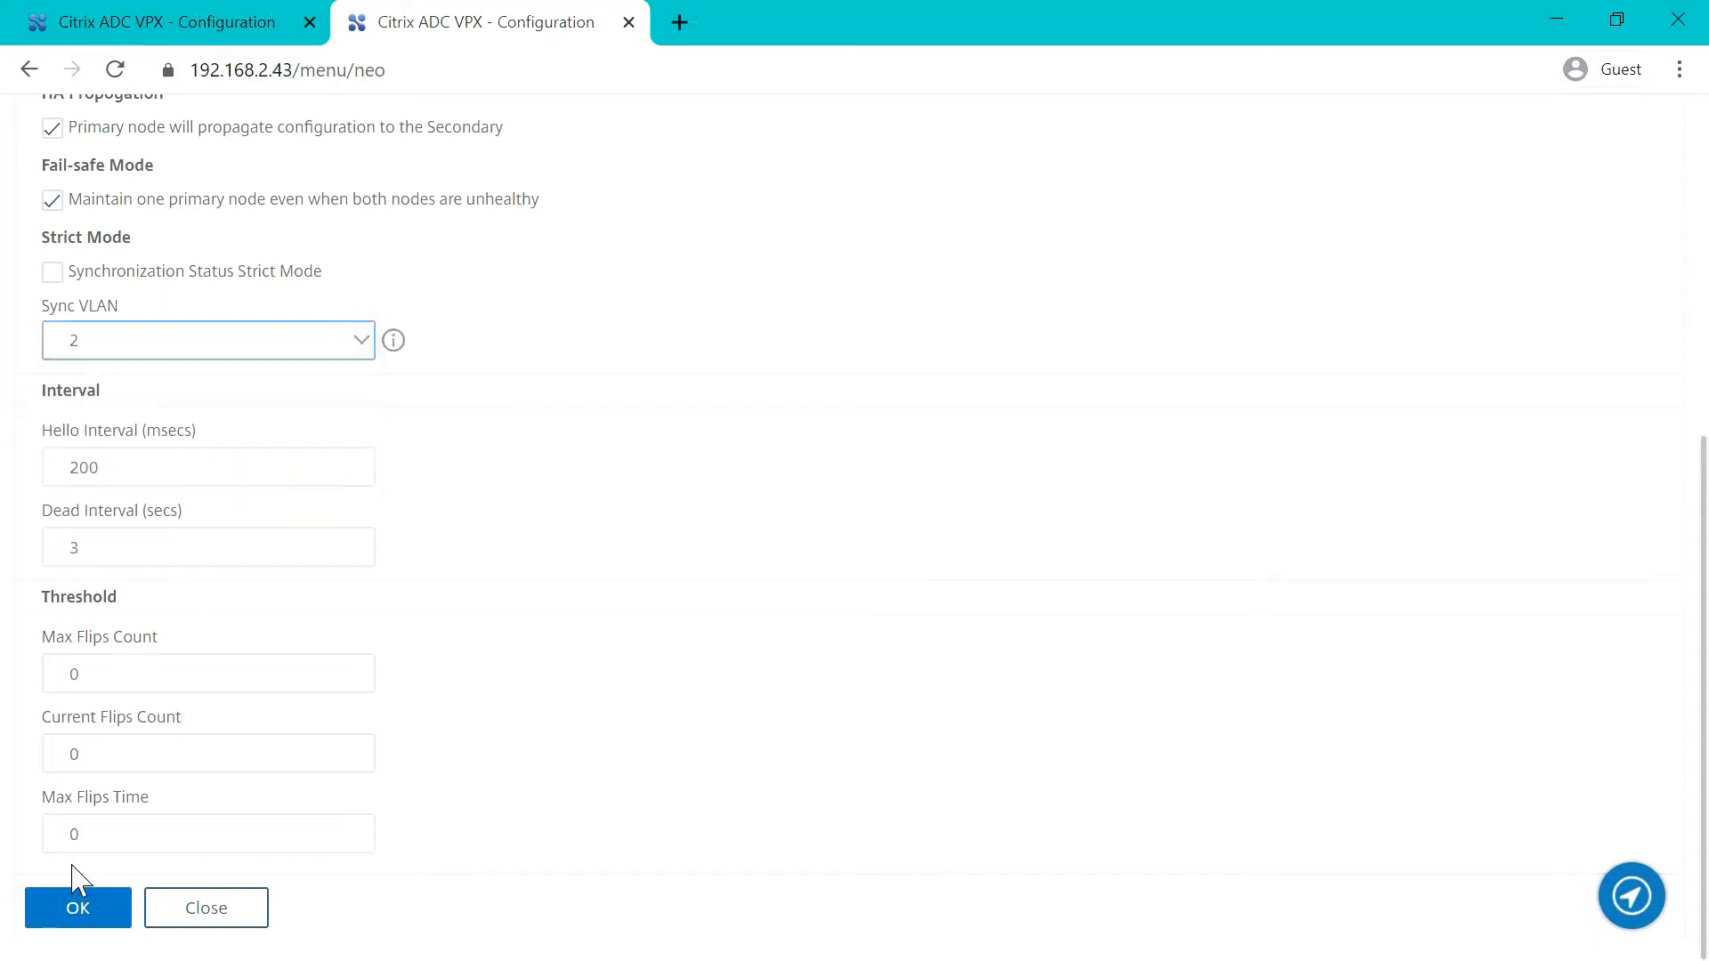
{"action": "left_click", "coordinate": [92, 921]}
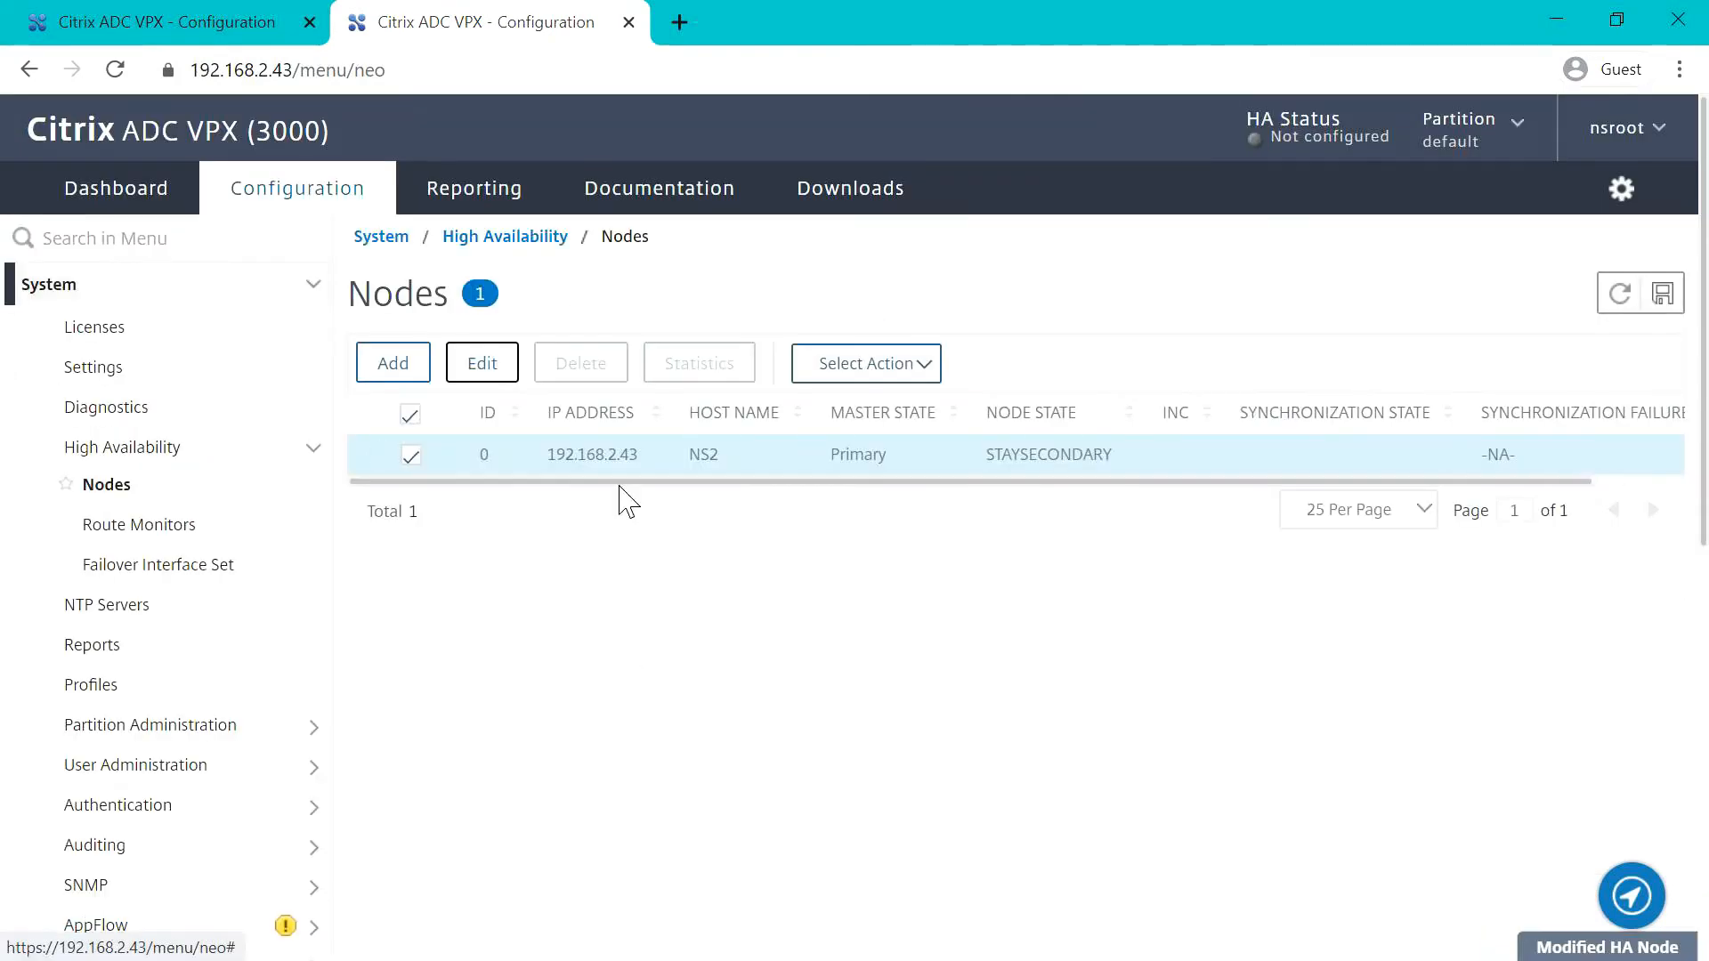
Step: In the 192.168.2.42 web console, set HA node 0's Sync VLAN to 2 and apply the node settings
{"action": "left_click", "coordinate": [246, 32]}
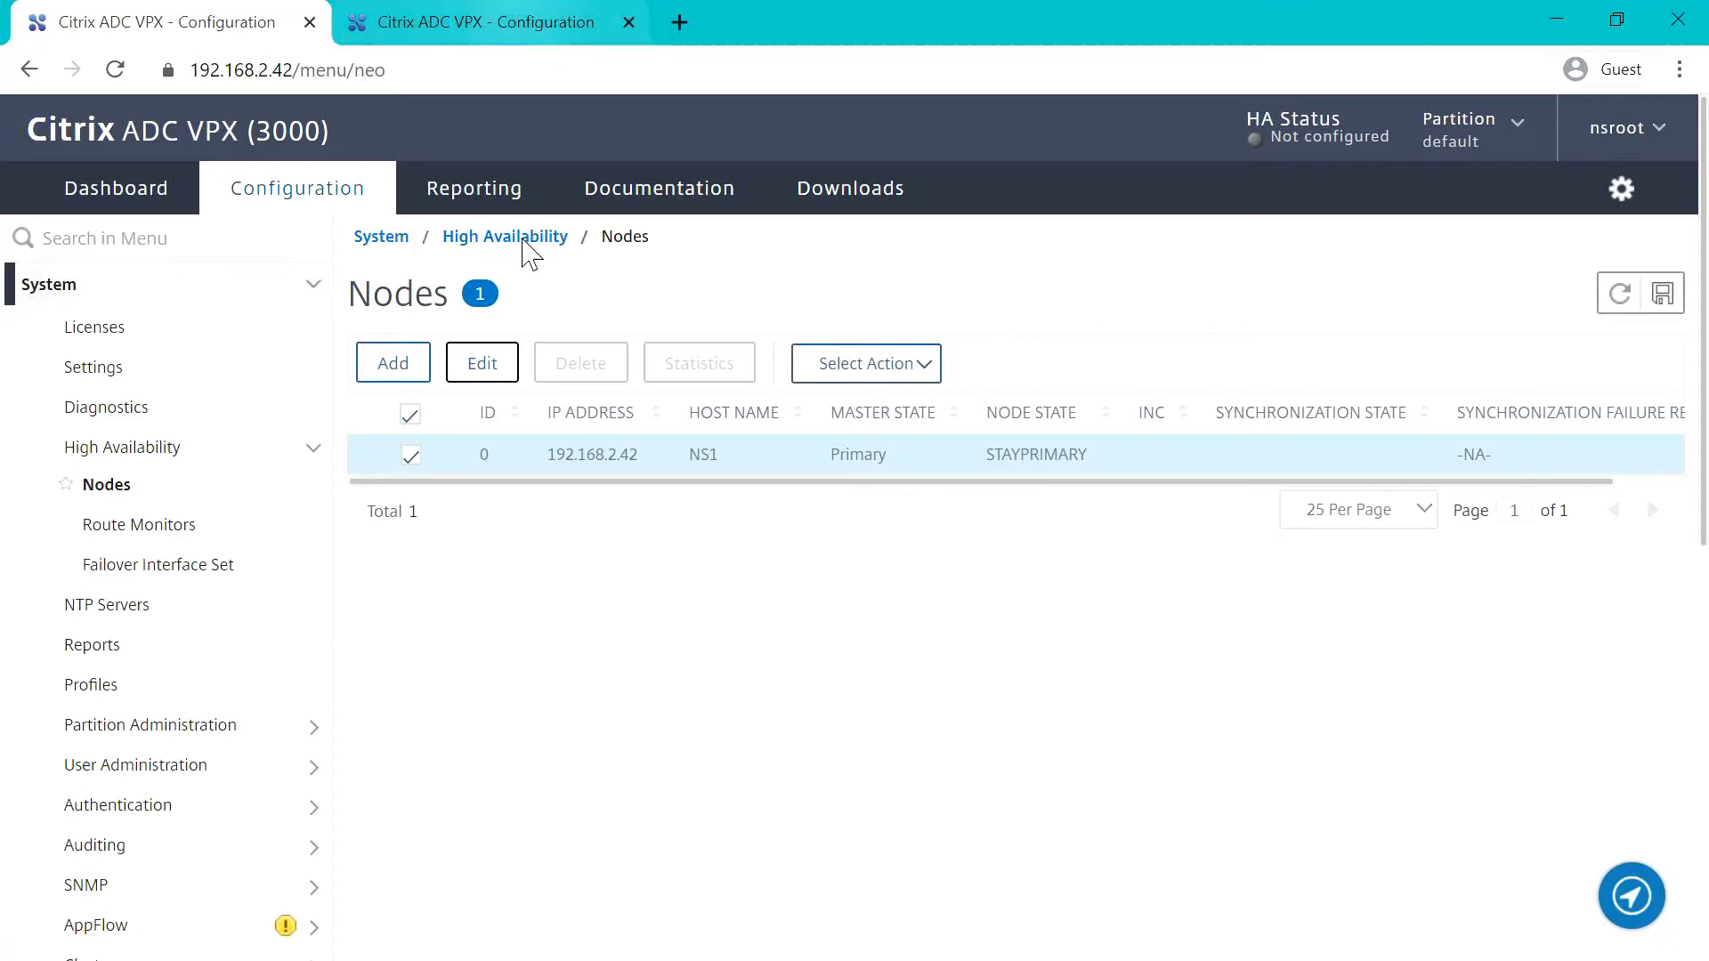
{"action": "double_click", "coordinate": [671, 475]}
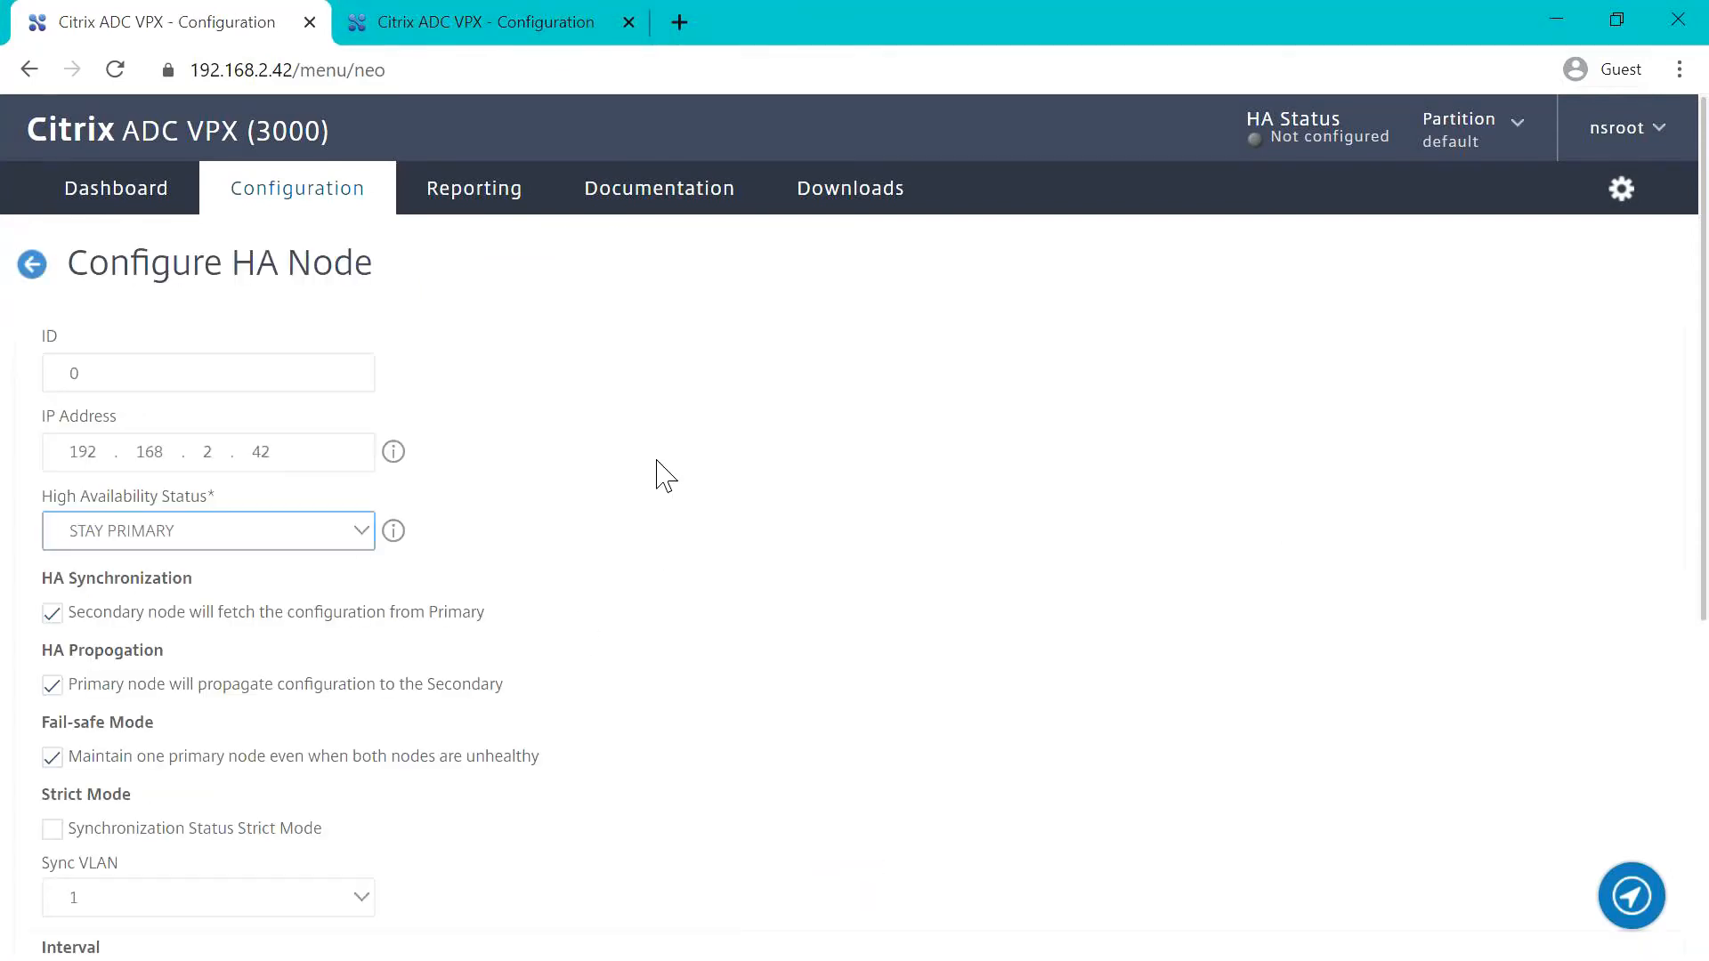
{"action": "scroll", "coordinate": [530, 601], "scroll_direction": "down", "scroll_amount": 5}
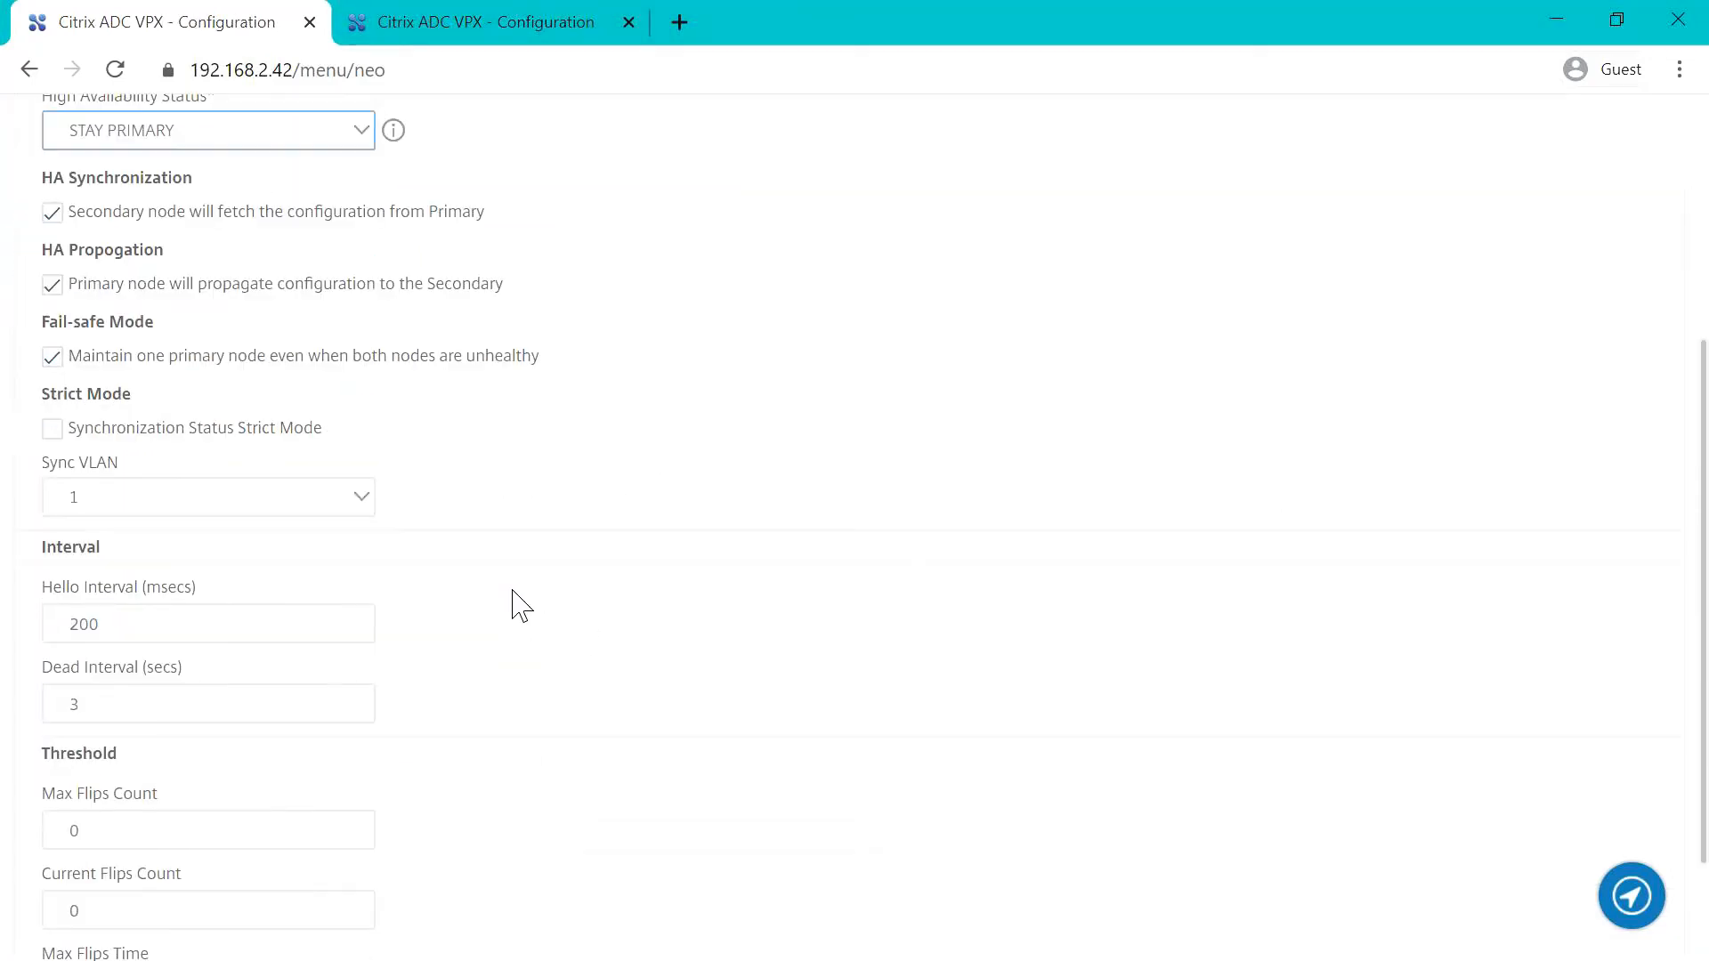
{"action": "left_click", "coordinate": [333, 496]}
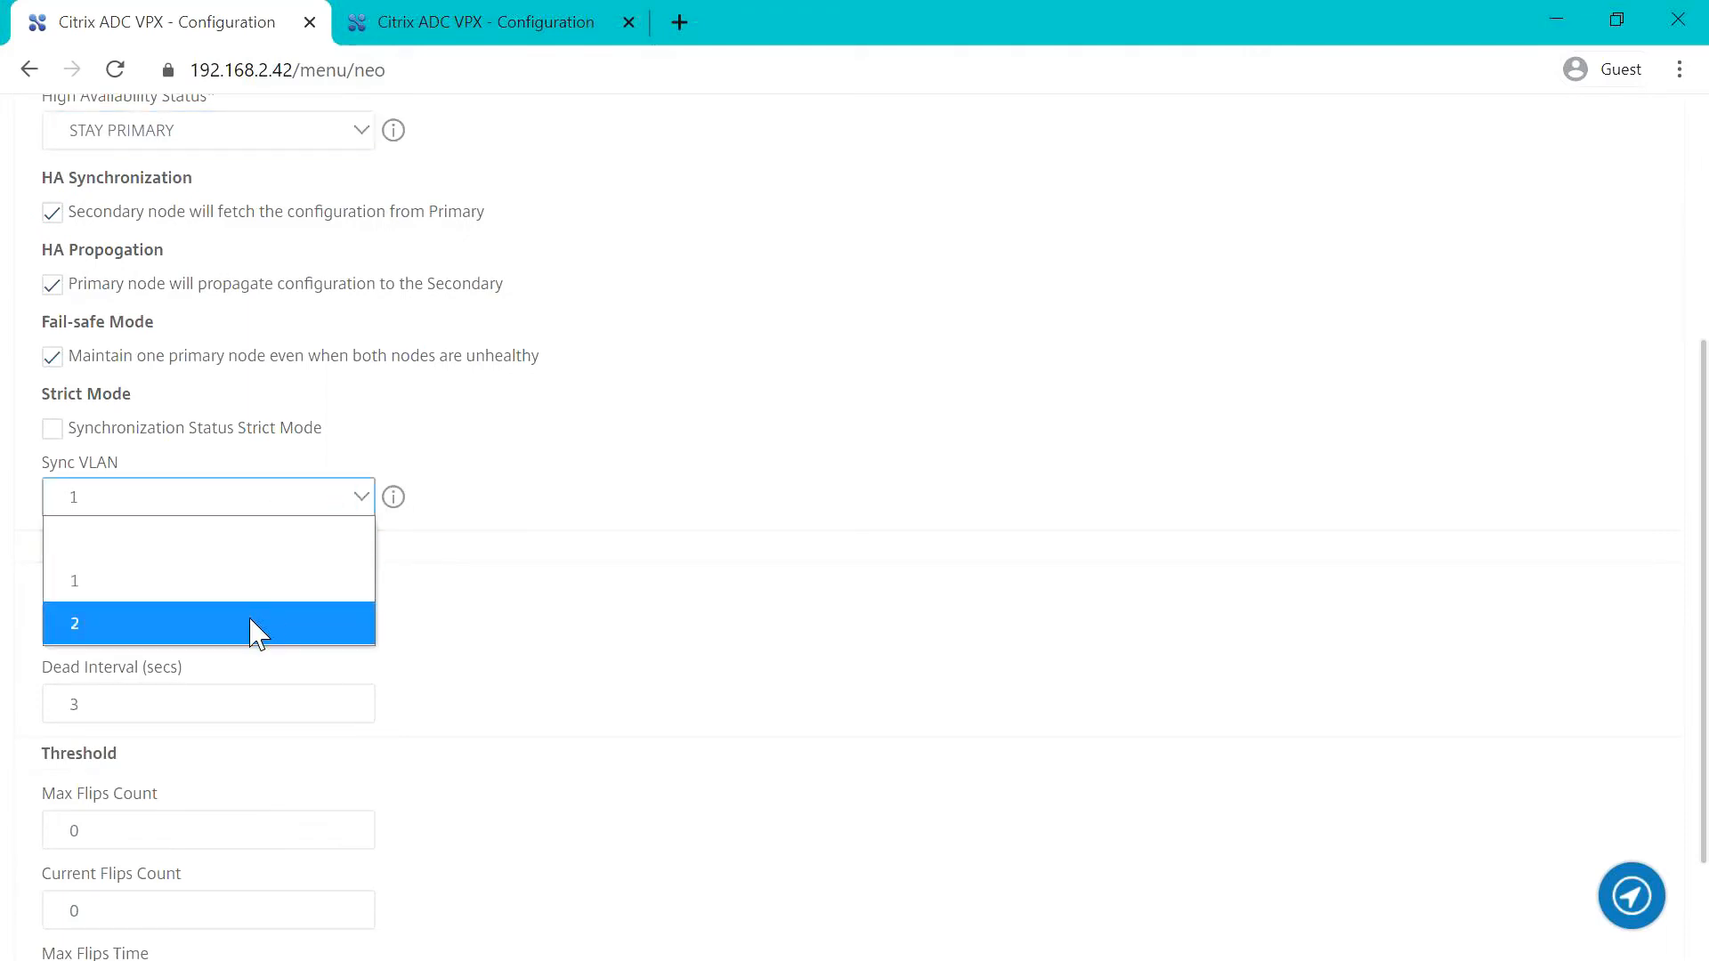
{"action": "left_click", "coordinate": [252, 626]}
{"action": "scroll", "coordinate": [723, 645], "scroll_direction": "down", "scroll_amount": 2}
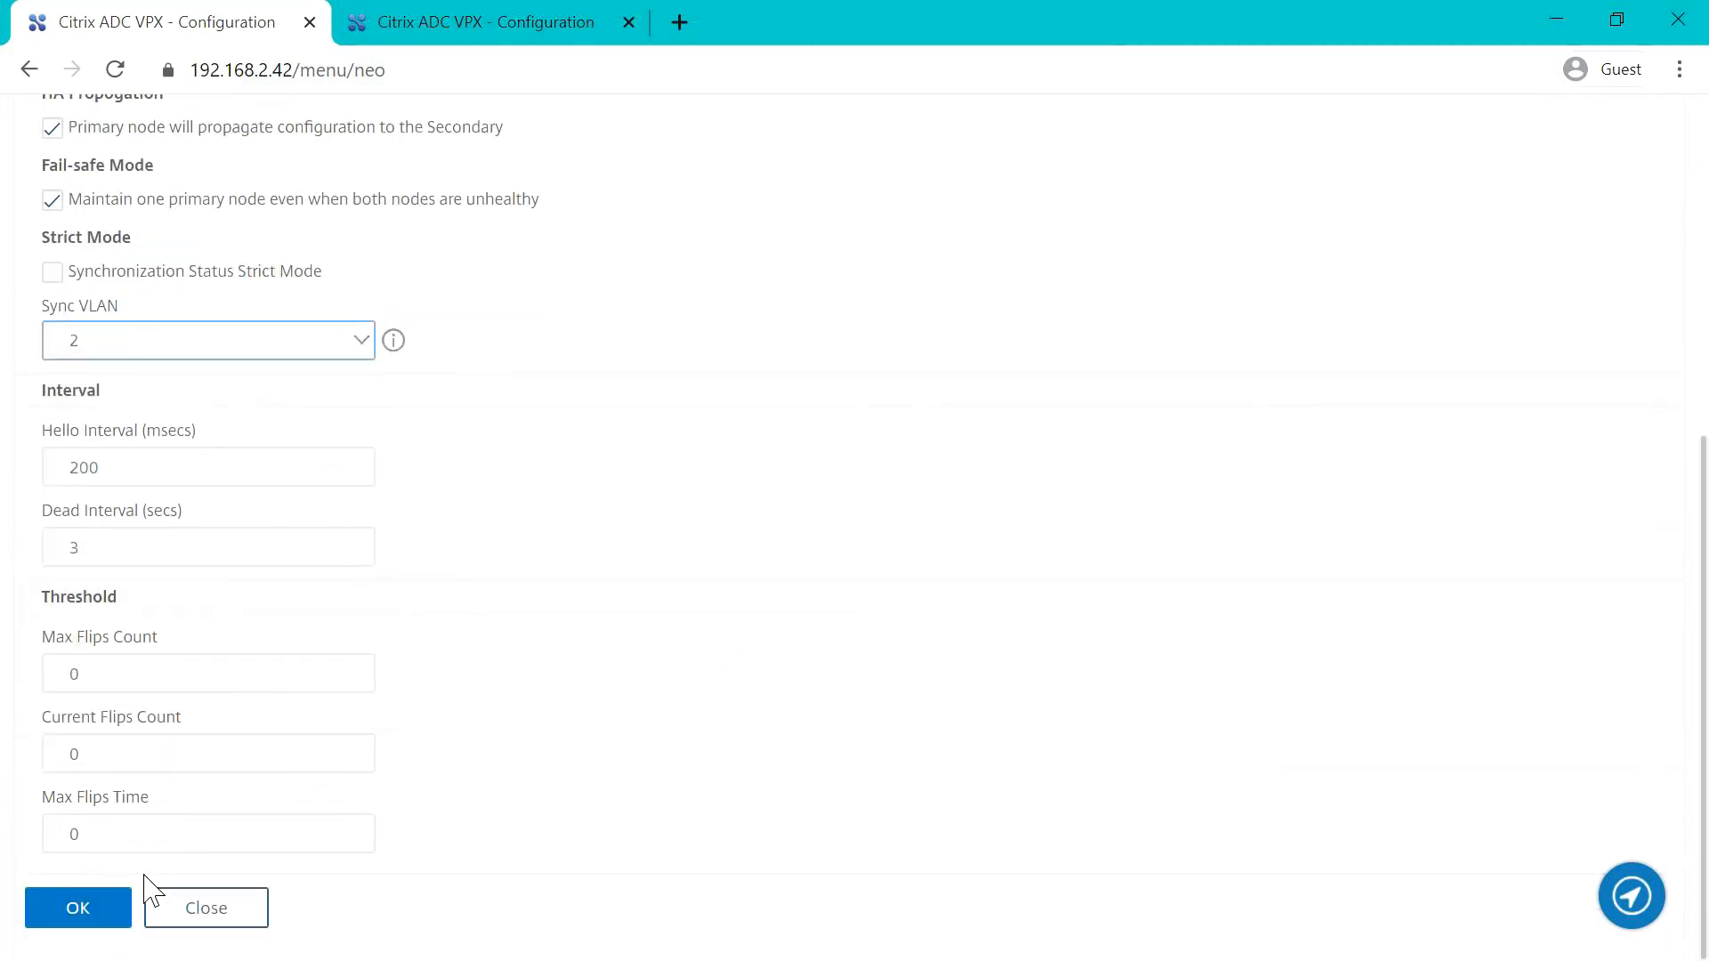
{"action": "left_click", "coordinate": [84, 919]}
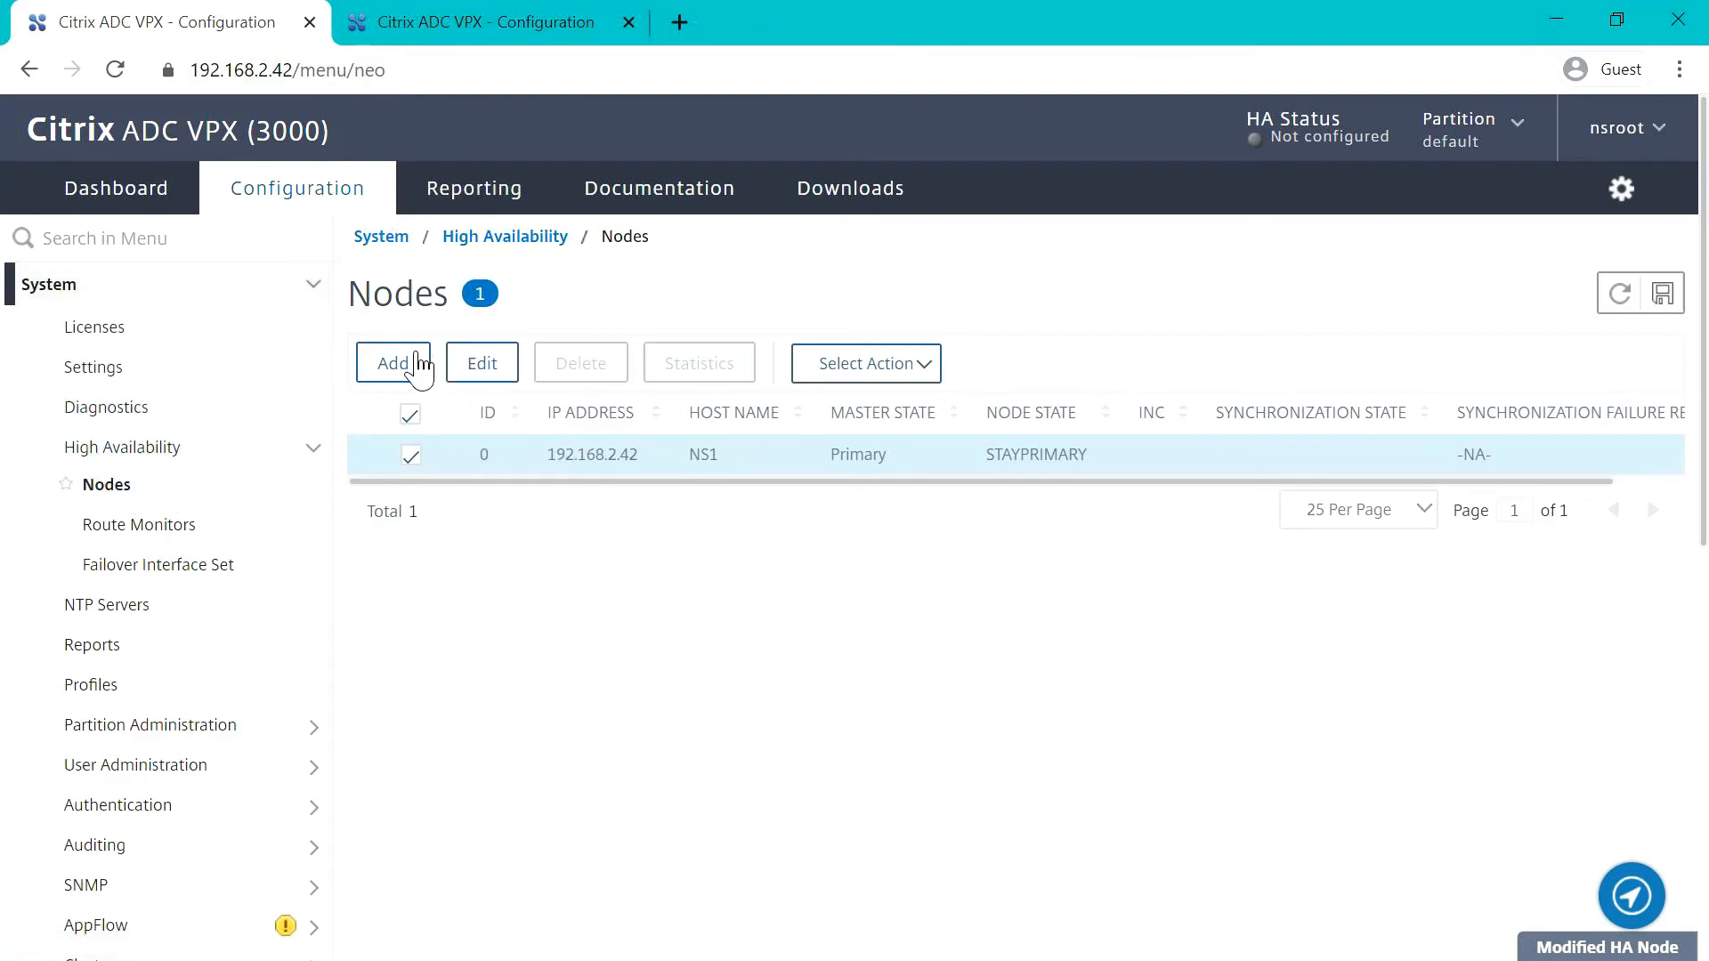
Step: Add remote HA node 192.168.2.43, entering the nsroot user name and the account password, with Secure Access enabled
{"action": "left_click", "coordinate": [415, 370]}
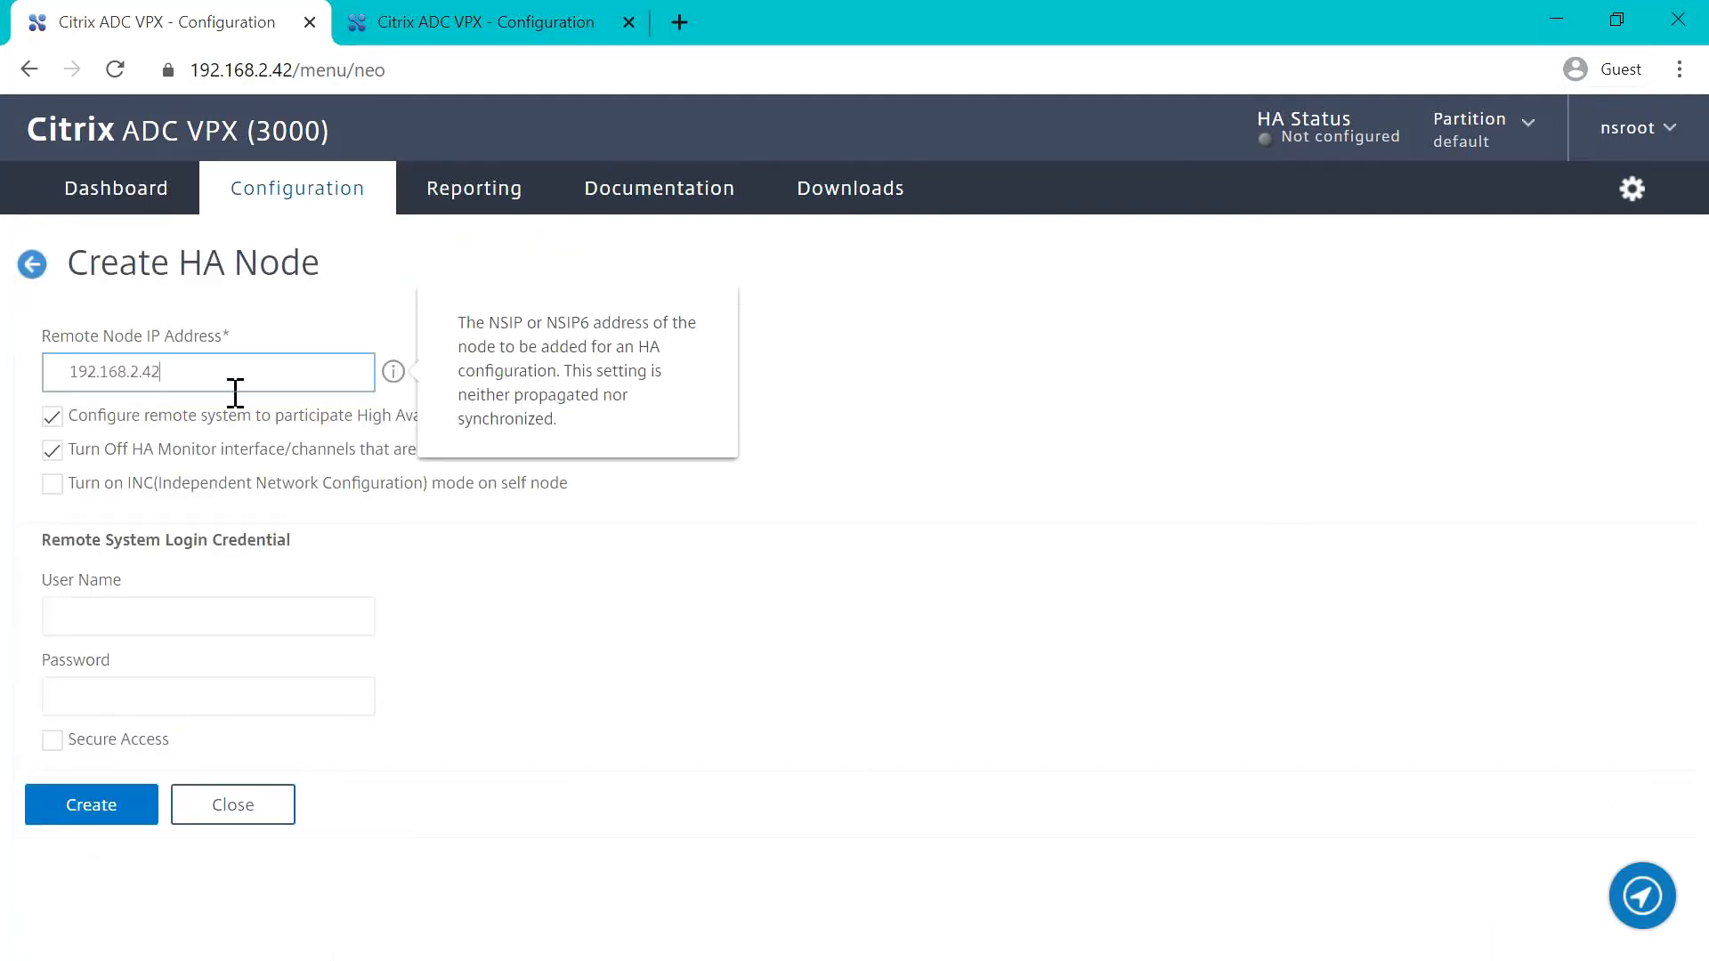
{"action": "left_click", "coordinate": [107, 636]}
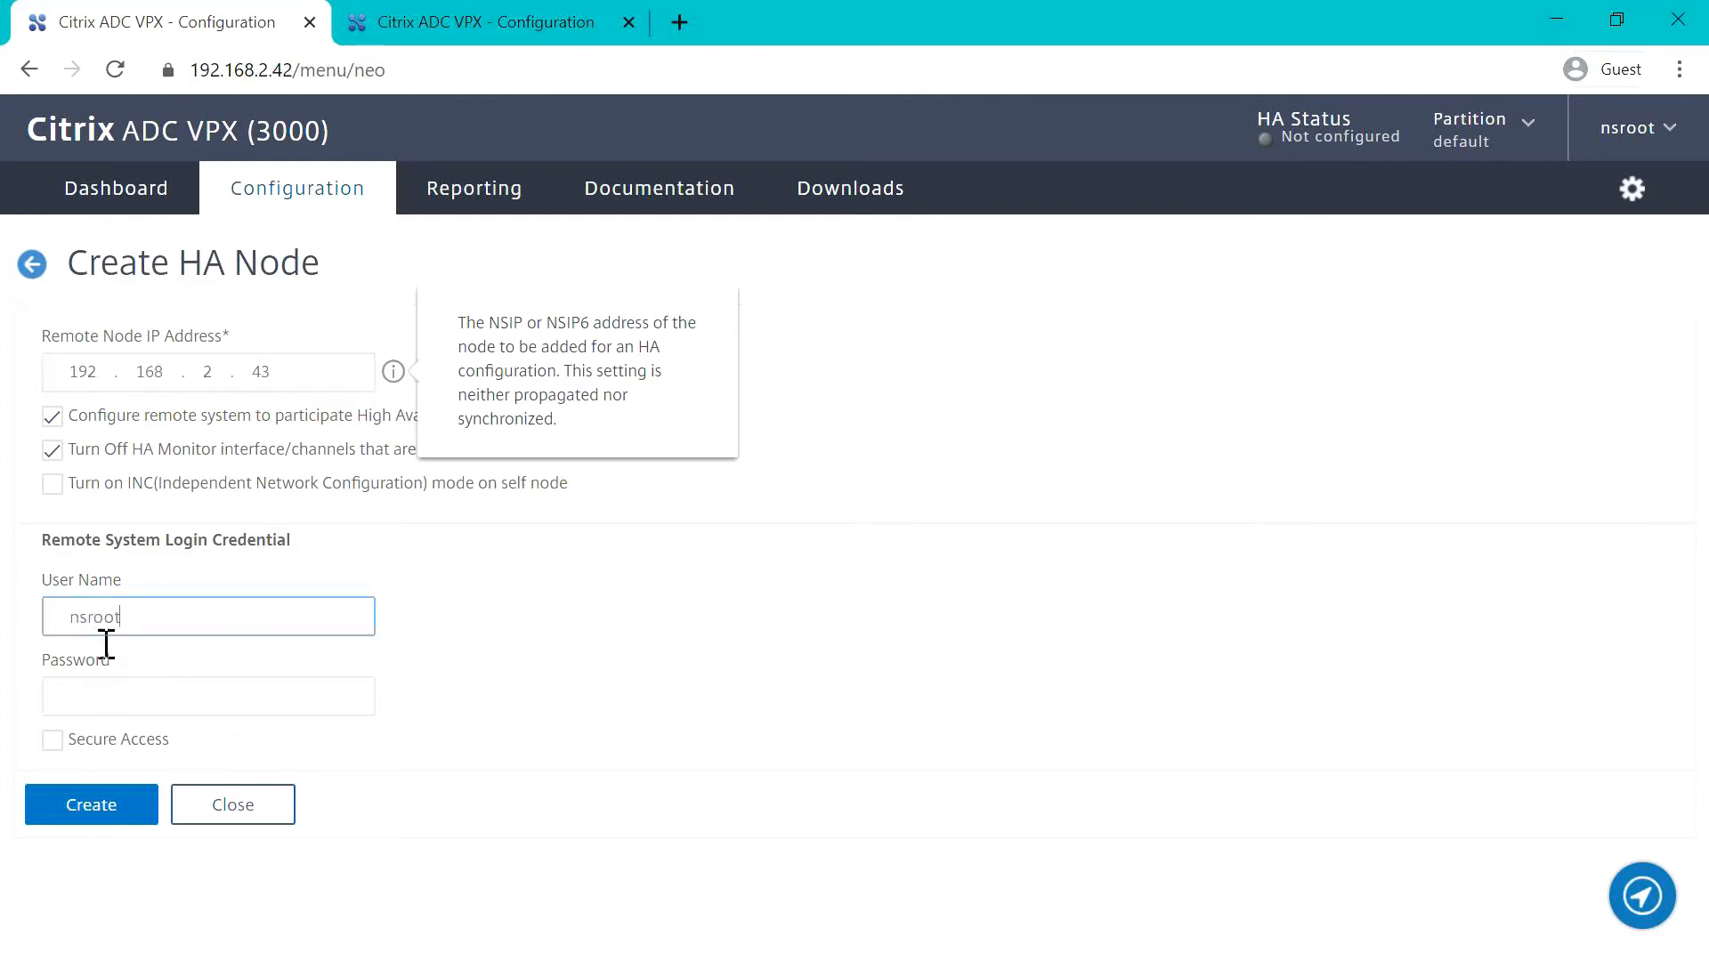
{"action": "key", "text": "Tab"}
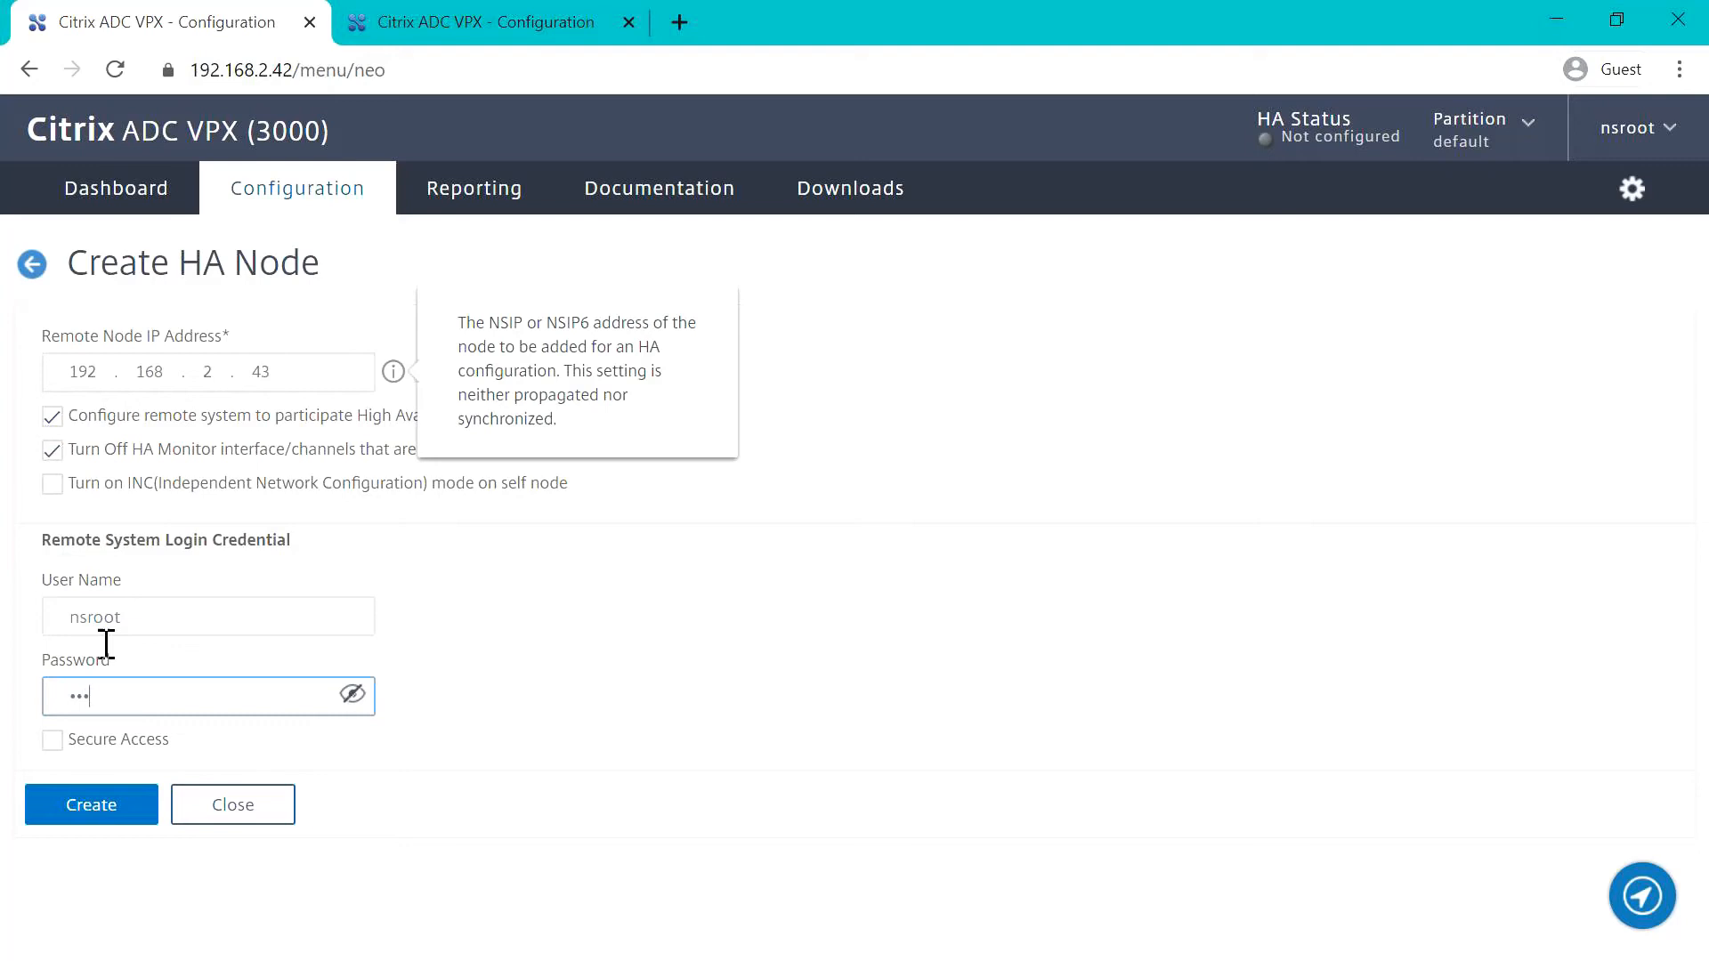
{"action": "key", "text": "Tab"}
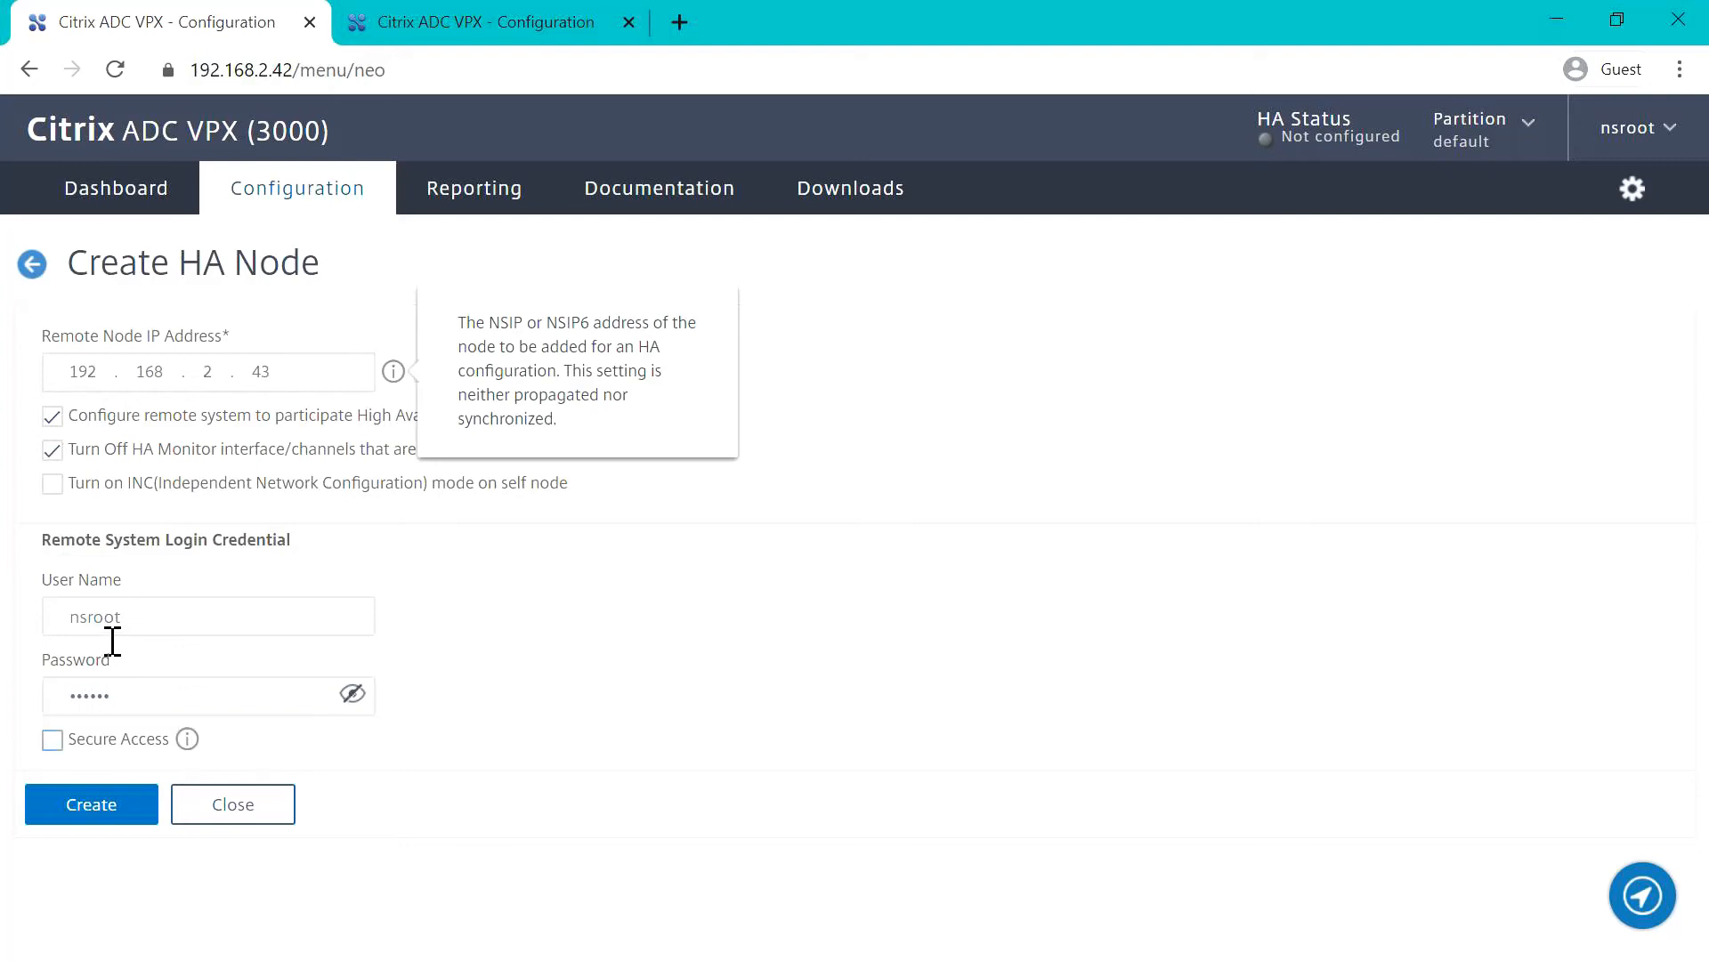
{"action": "left_click", "coordinate": [52, 741]}
{"action": "left_click", "coordinate": [91, 805]}
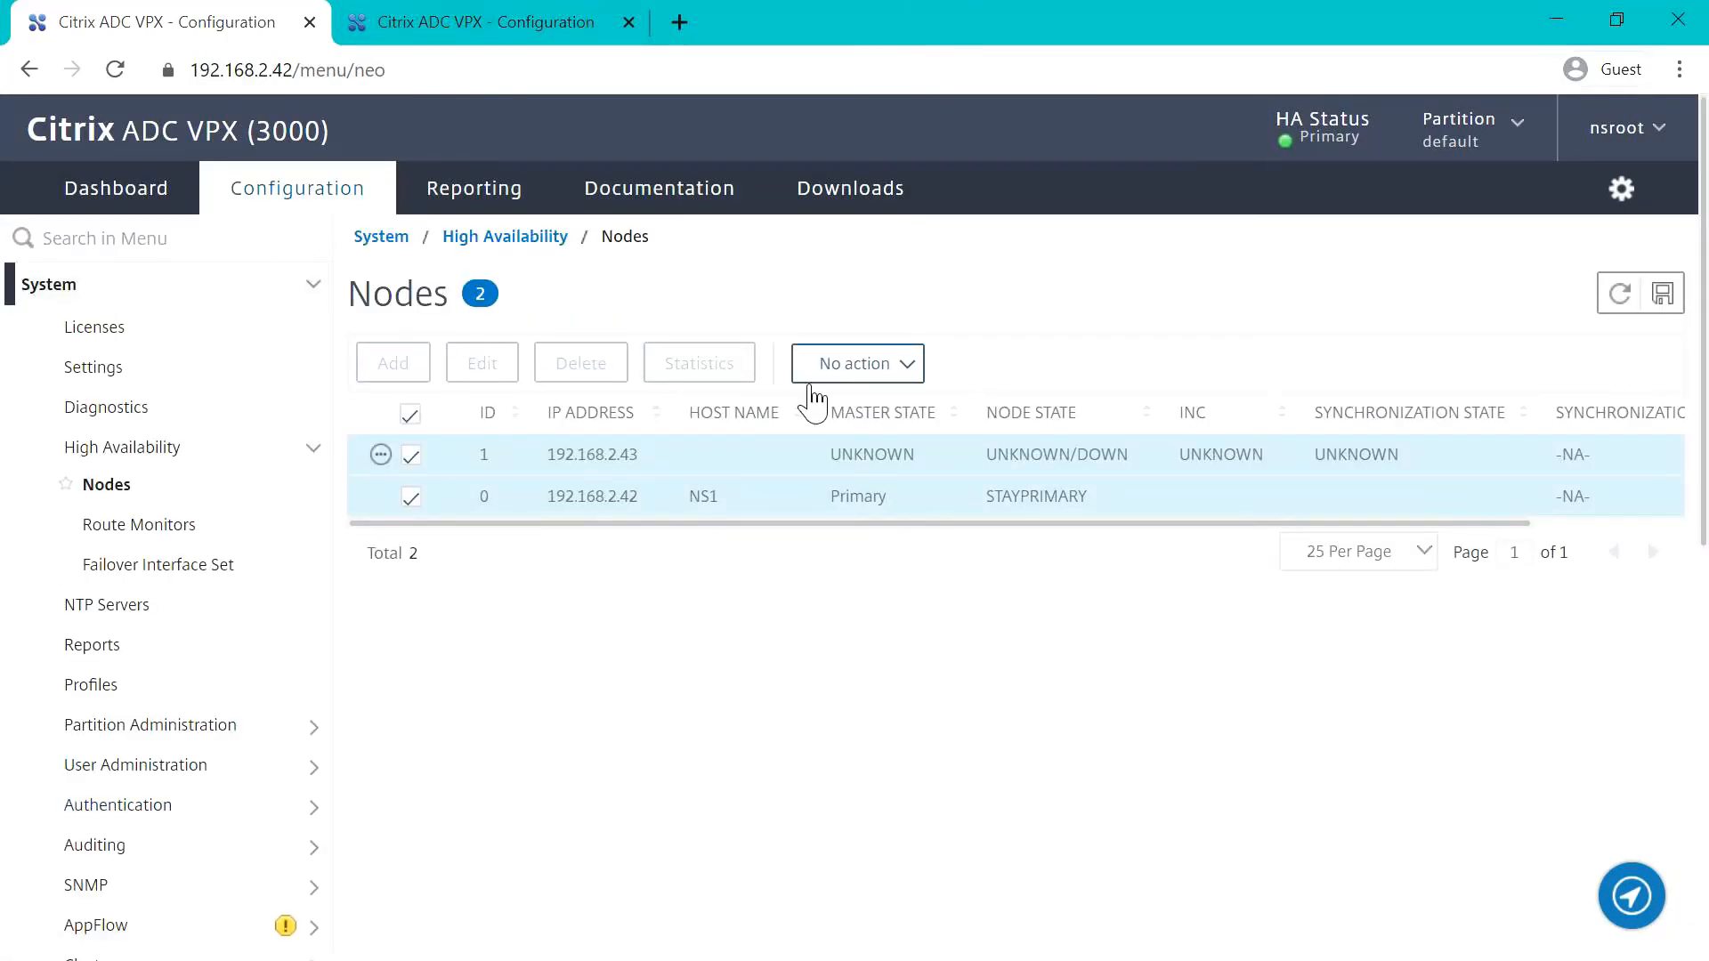
Step: Refresh the HA nodes list repeatedly to check the synchronization state of node 192.168.2.43
{"action": "left_click", "coordinate": [1635, 296]}
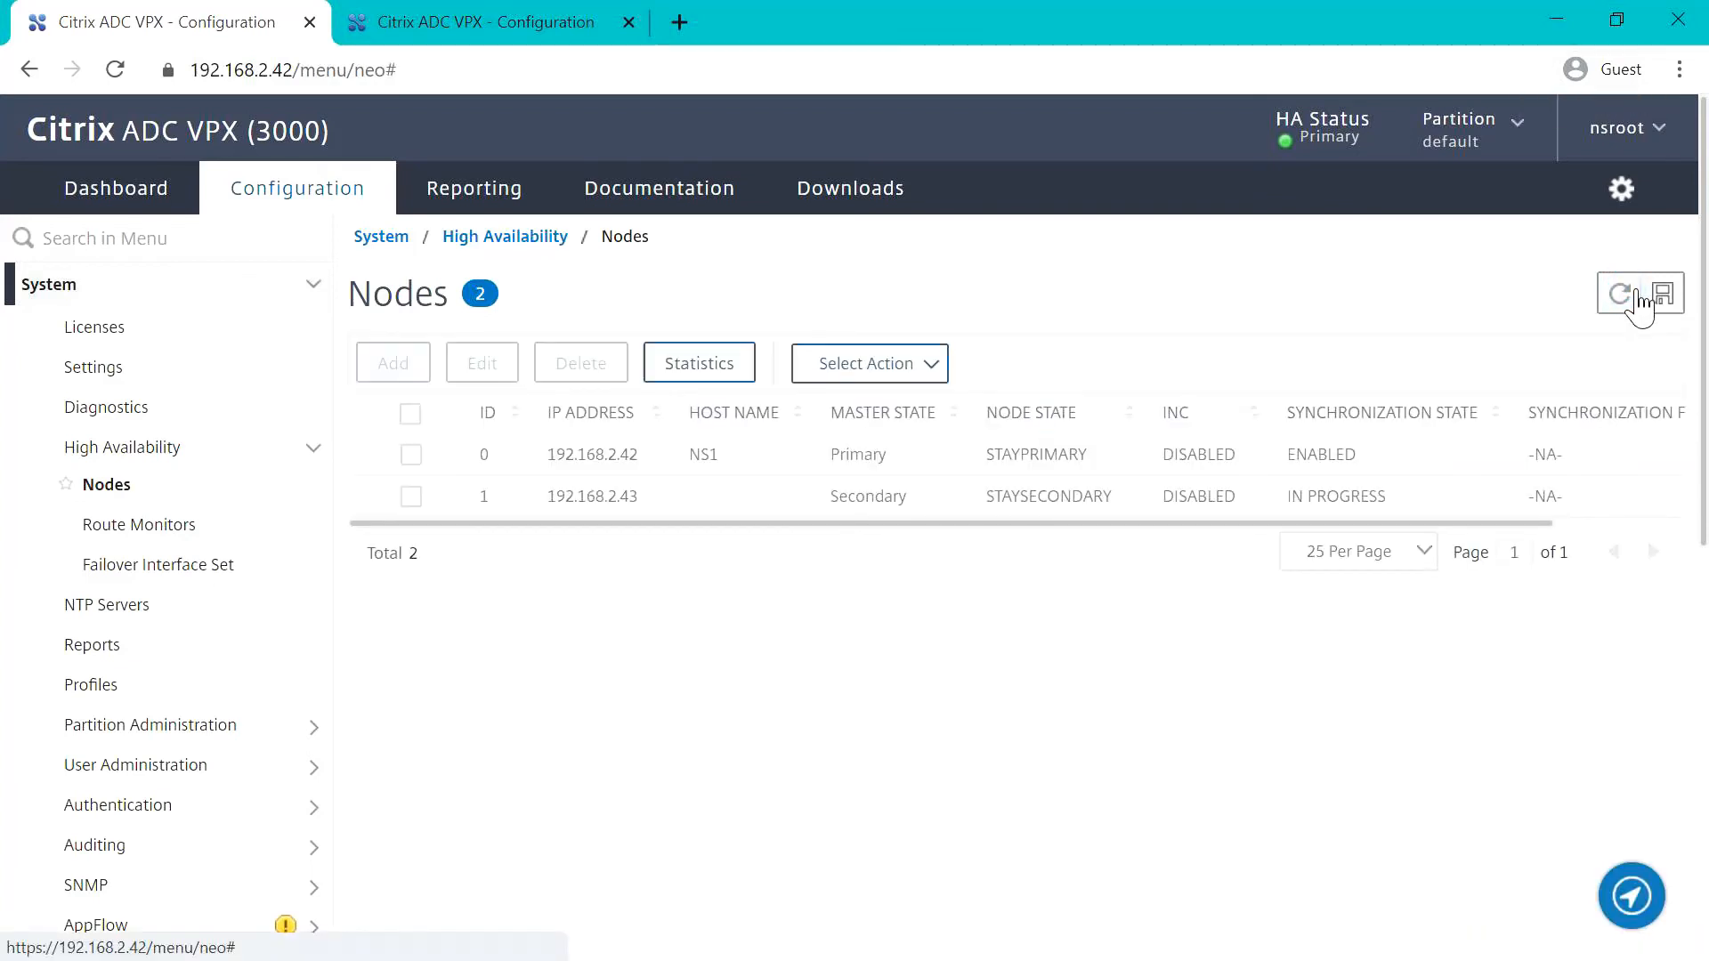
{"action": "left_click", "coordinate": [1636, 297]}
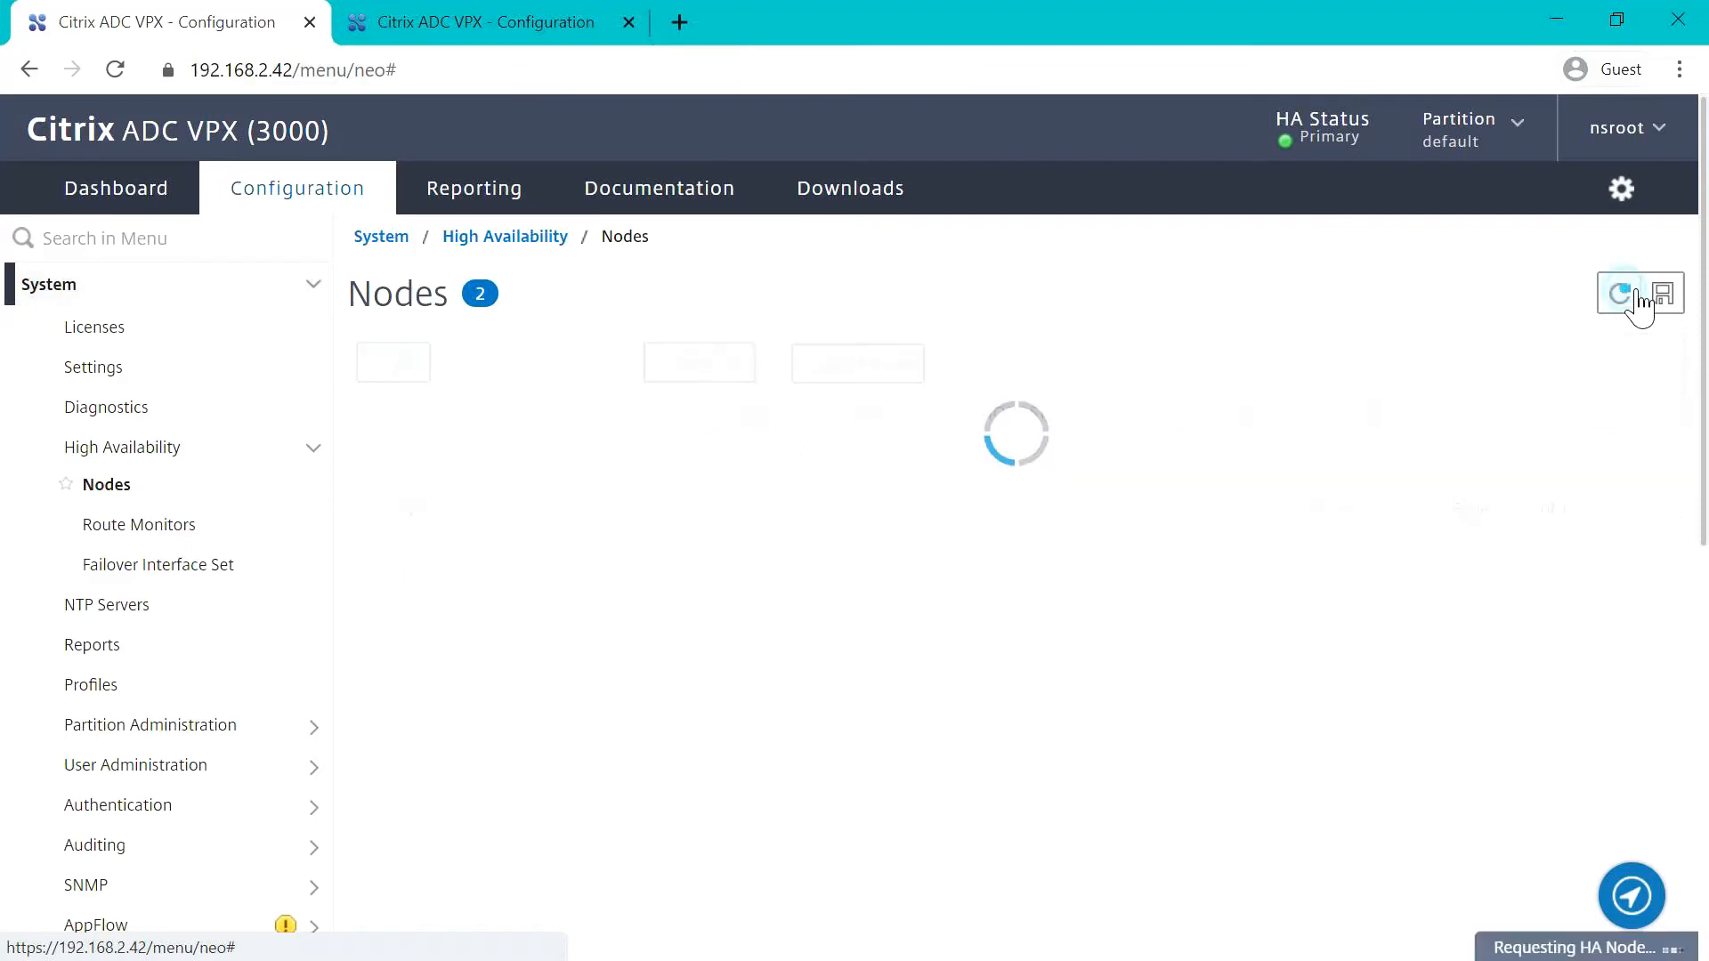
{"action": "left_click", "coordinate": [1635, 297]}
{"action": "left_click", "coordinate": [1636, 296]}
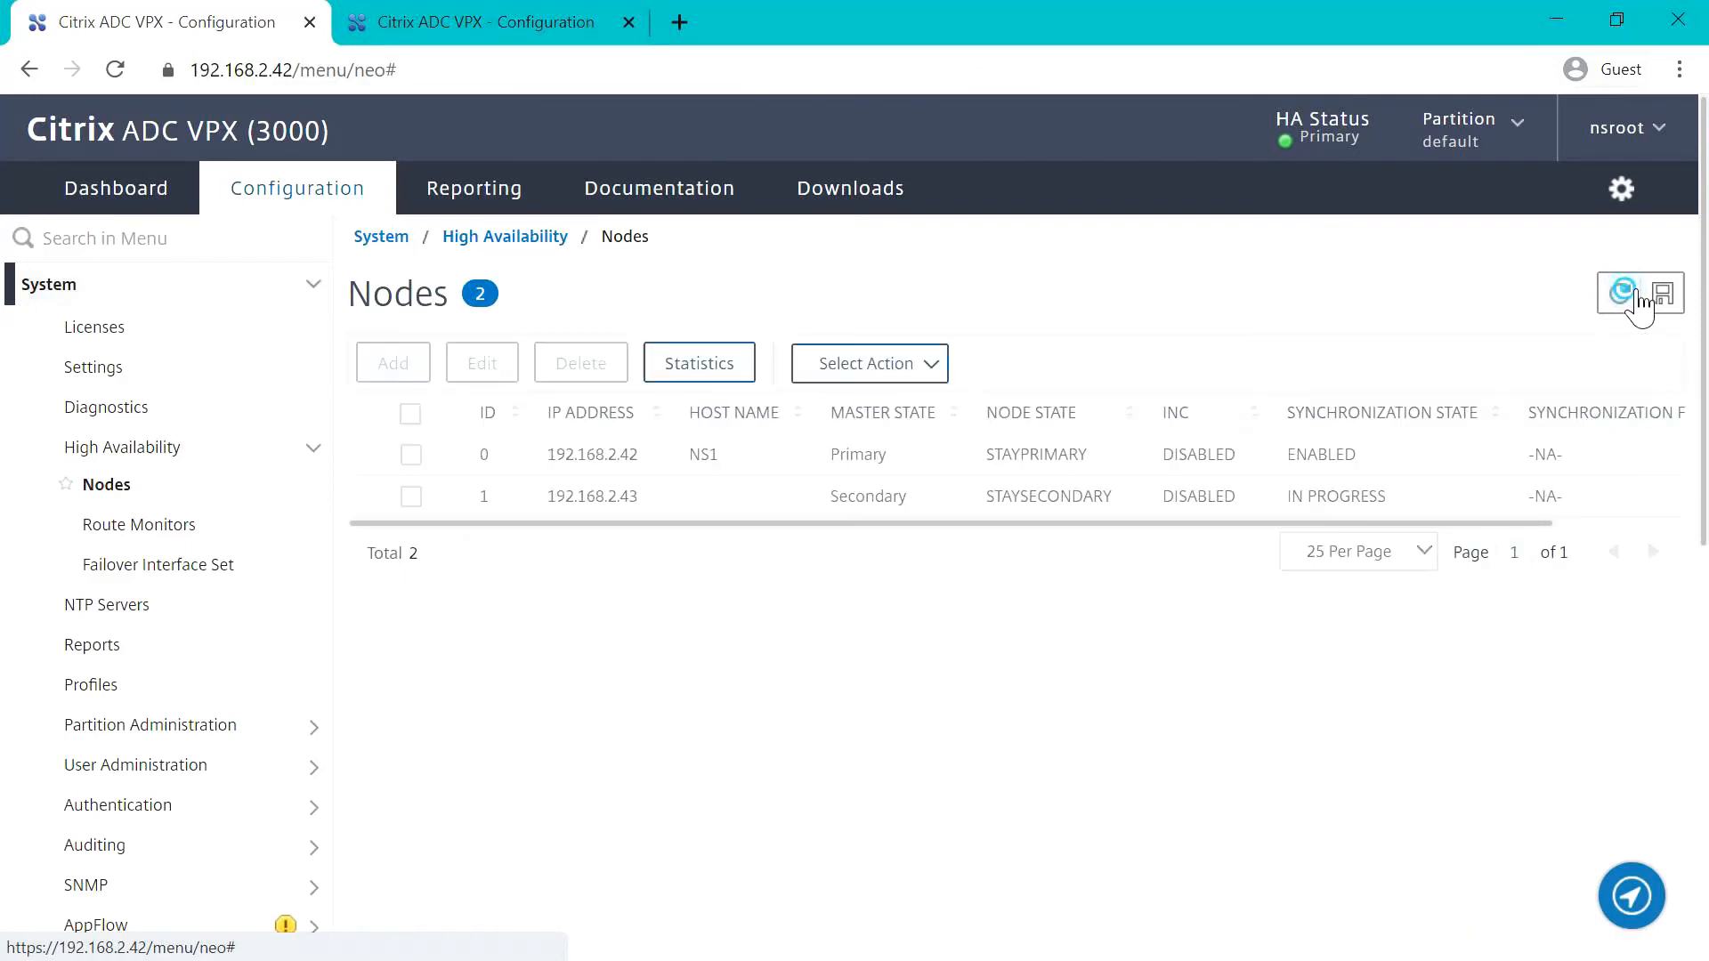
{"action": "left_click", "coordinate": [1635, 296]}
{"action": "left_click", "coordinate": [1636, 297]}
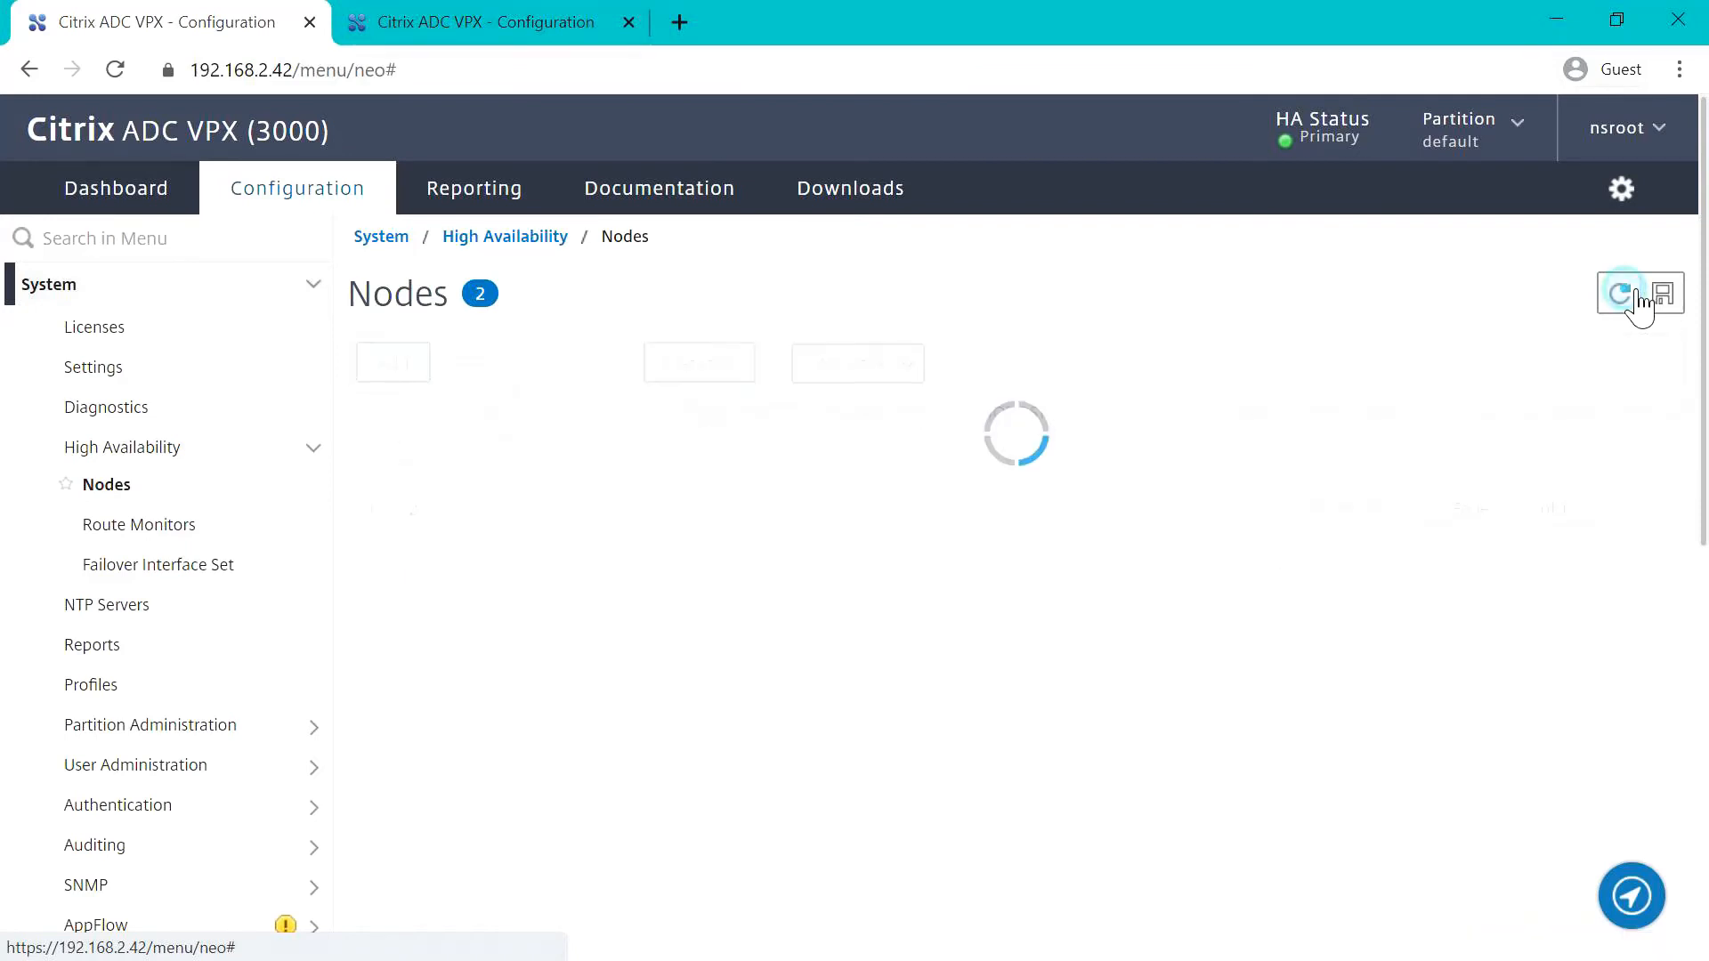
{"action": "left_click", "coordinate": [1636, 296]}
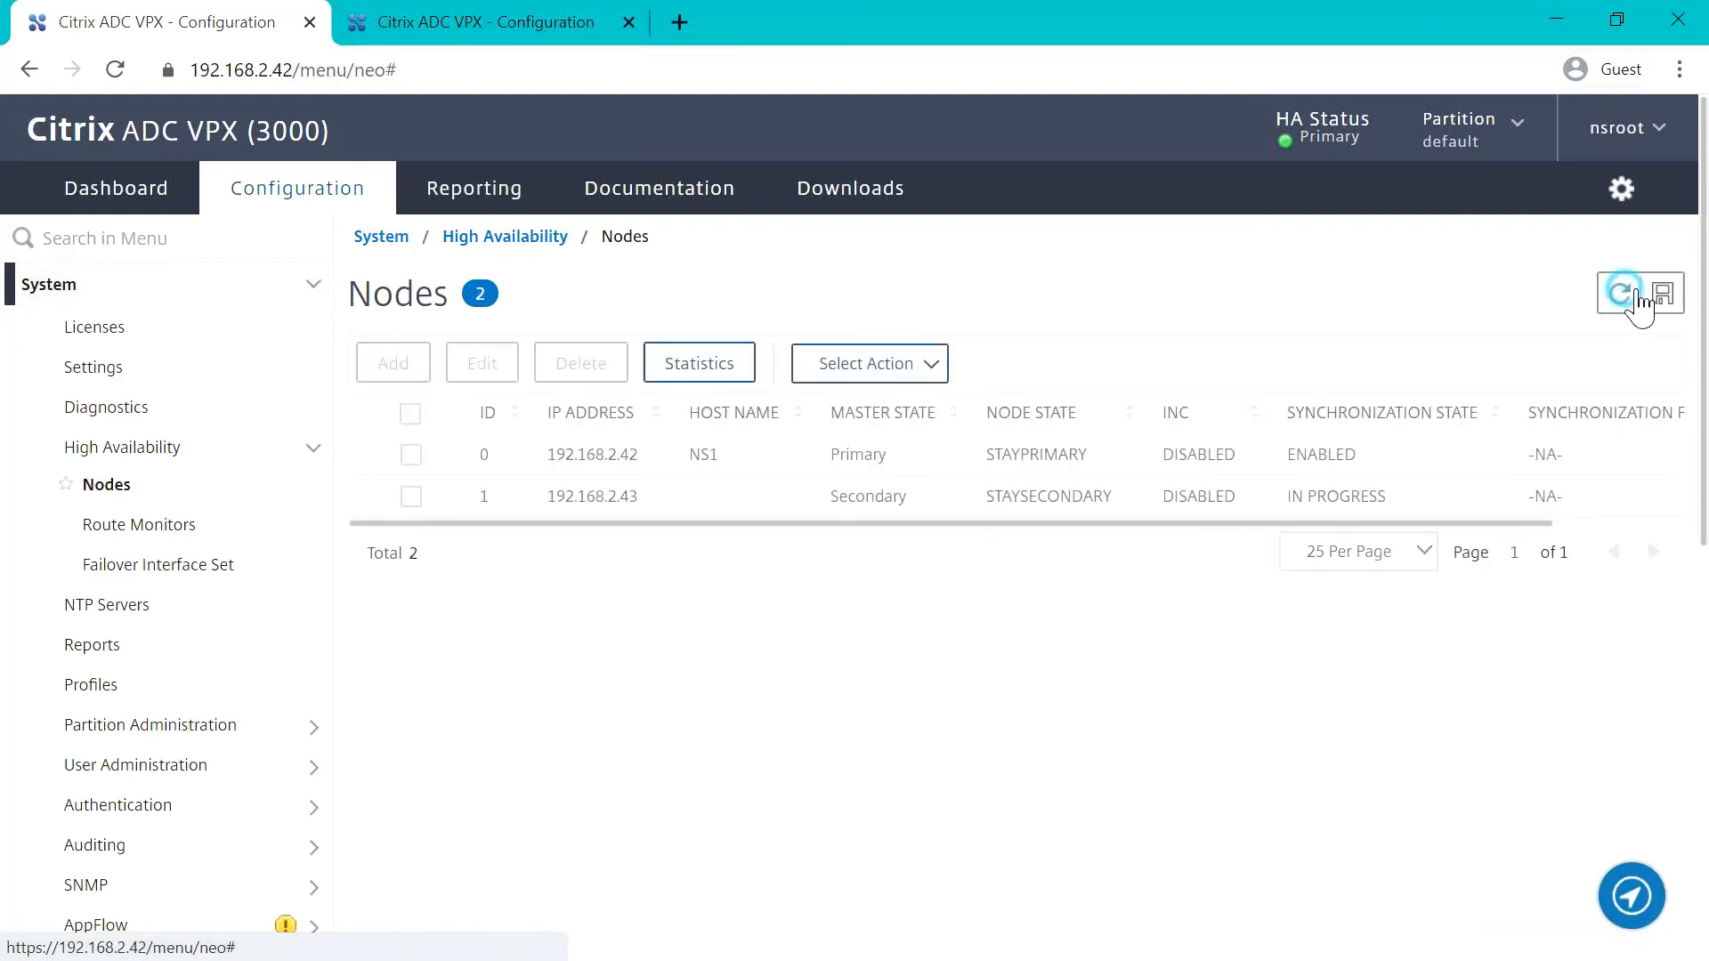
{"action": "left_click", "coordinate": [1636, 296]}
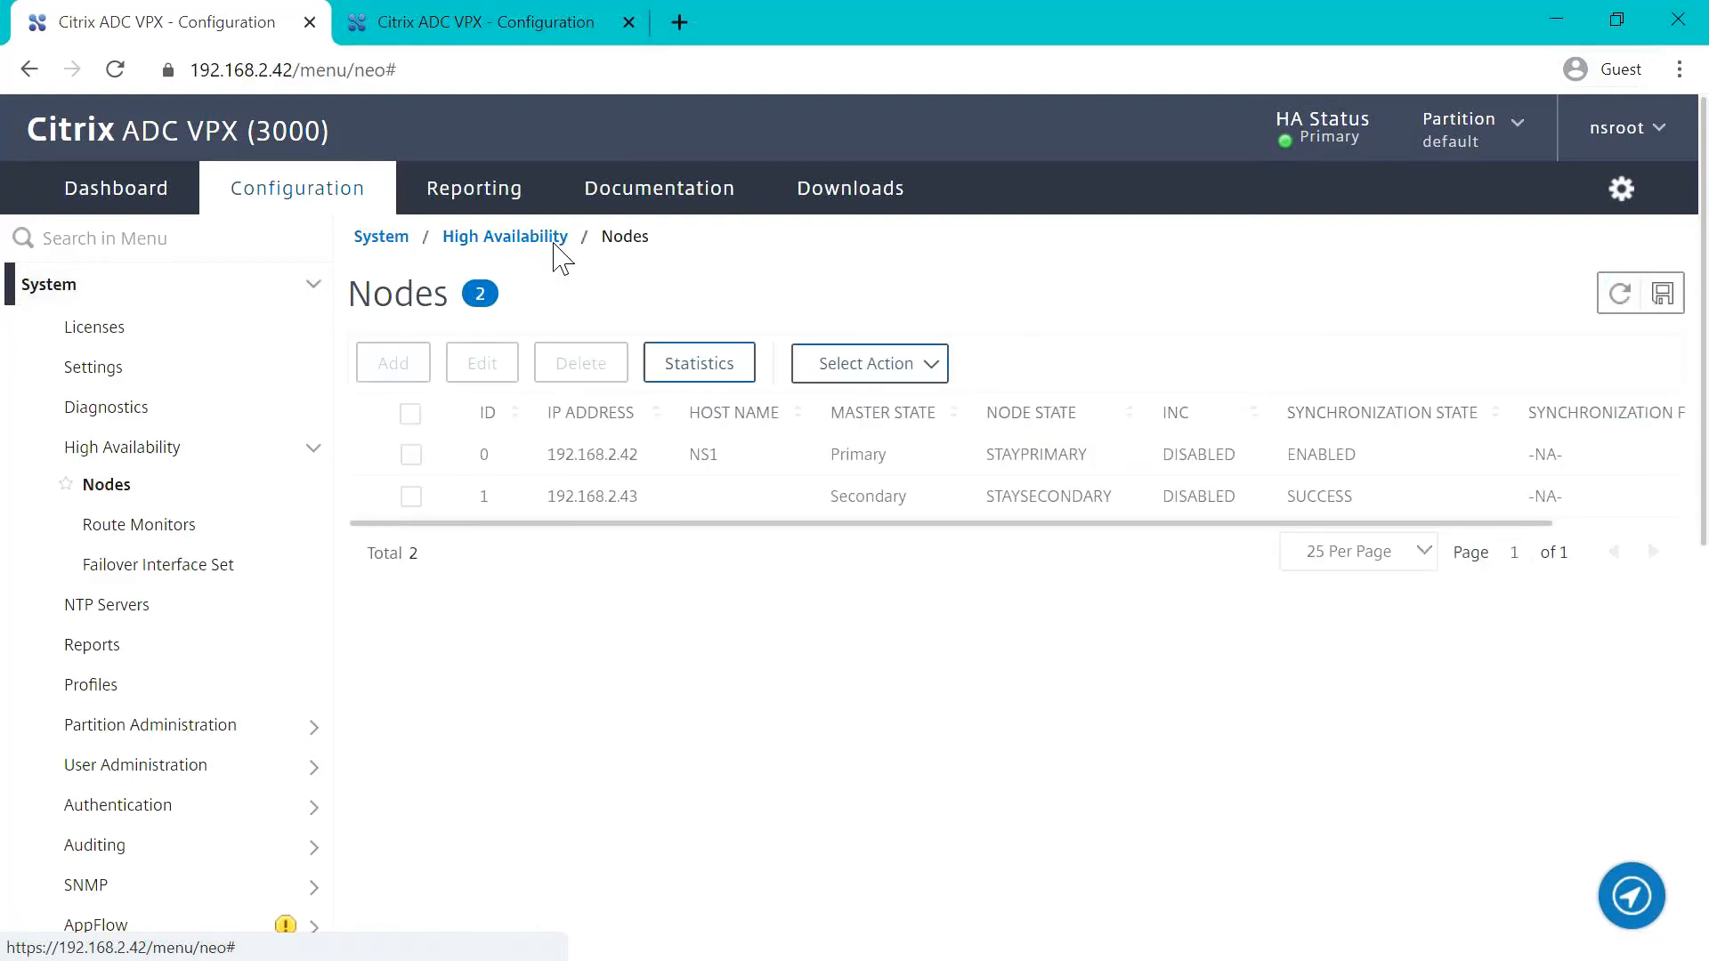
Step: In the 192.168.2.43 web console, set HA node 0's High Availability Status to ENABLED (Actively Participate in HA) and save the running configuration
{"action": "left_click", "coordinate": [457, 21]}
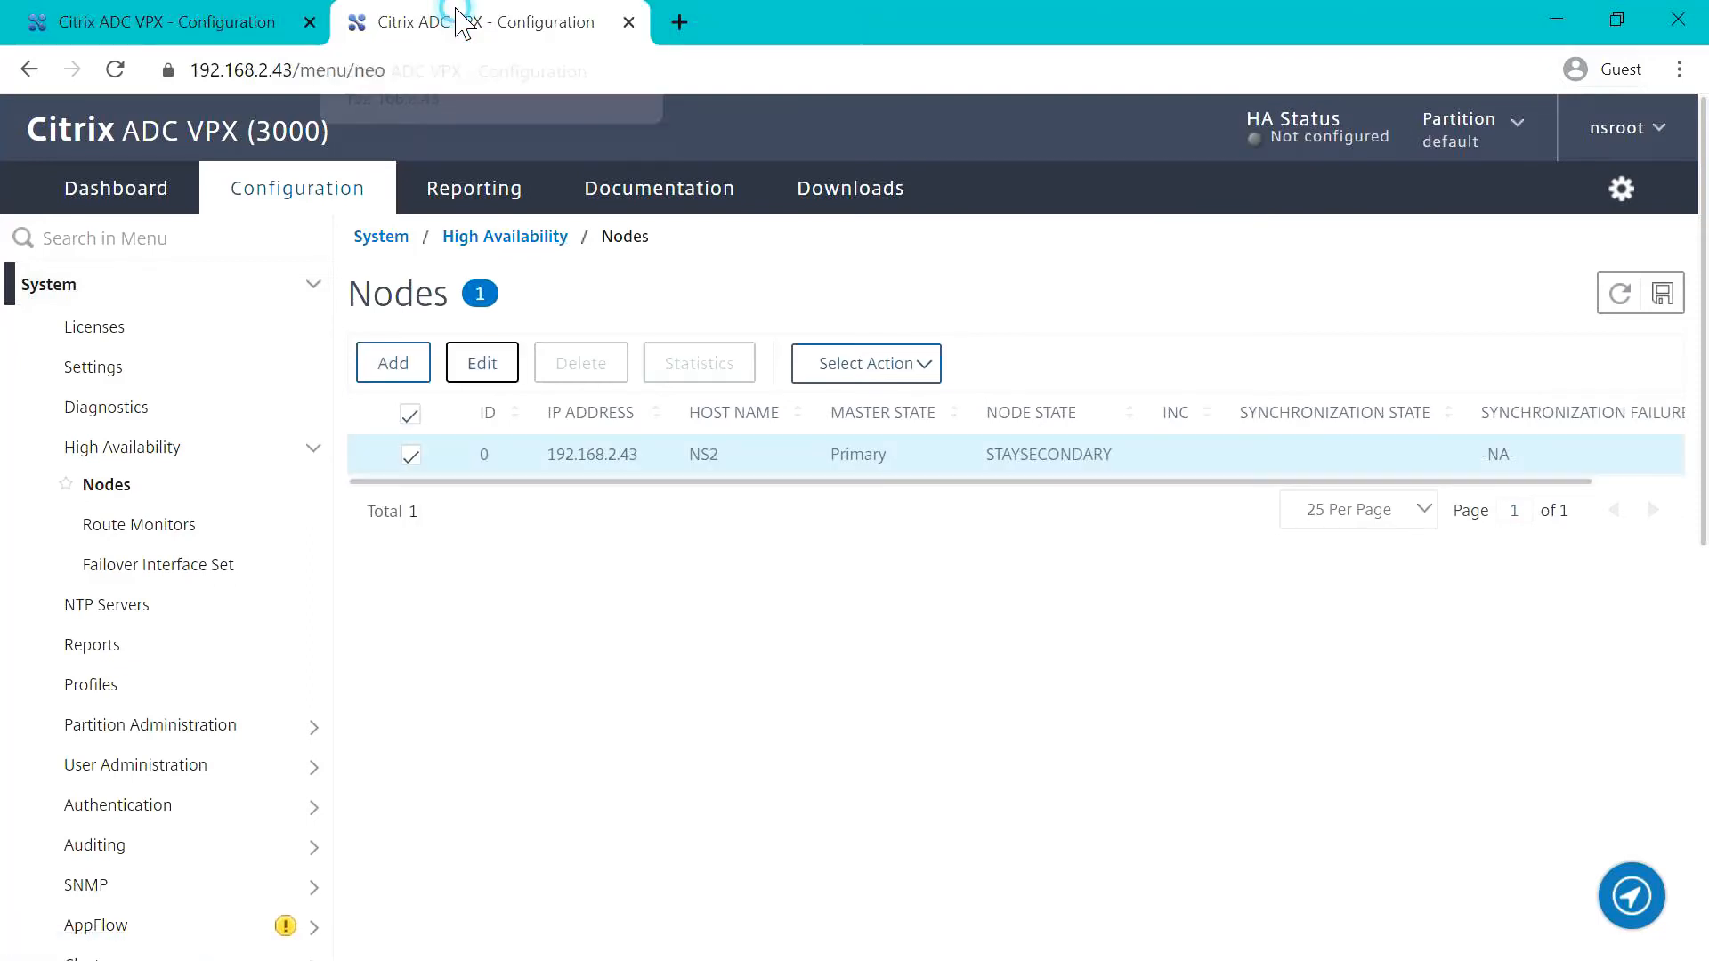
{"action": "left_click", "coordinate": [1630, 292]}
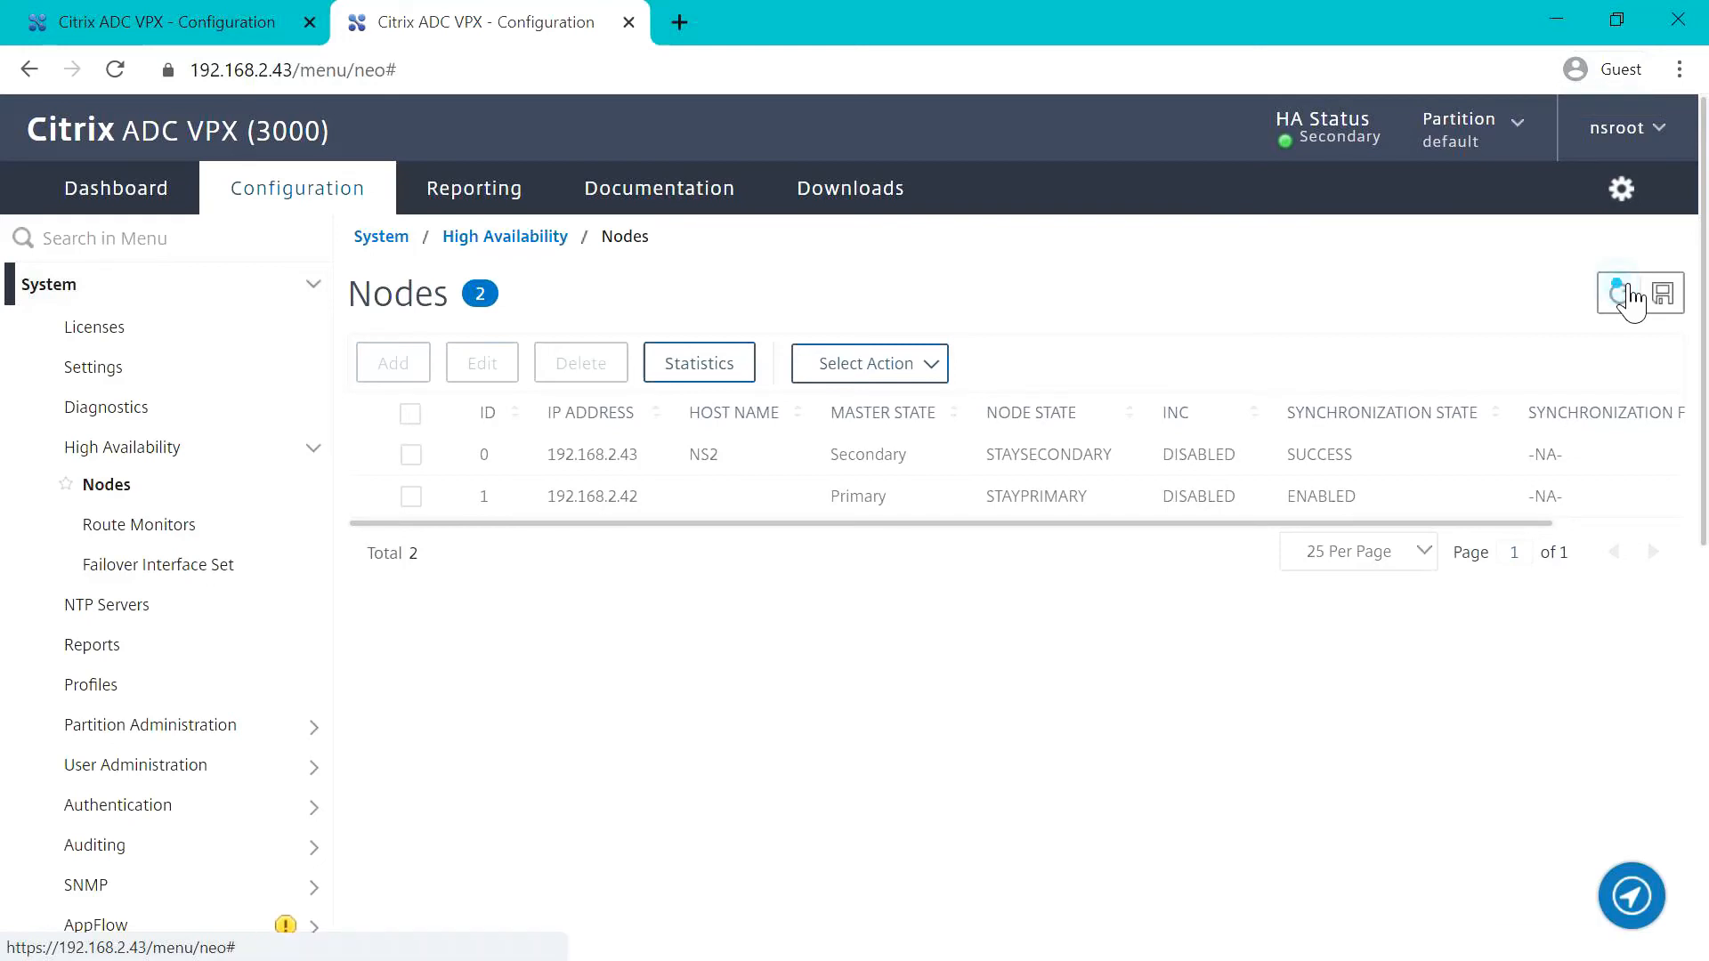
{"action": "left_click", "coordinate": [412, 456]}
{"action": "left_click", "coordinate": [503, 364]}
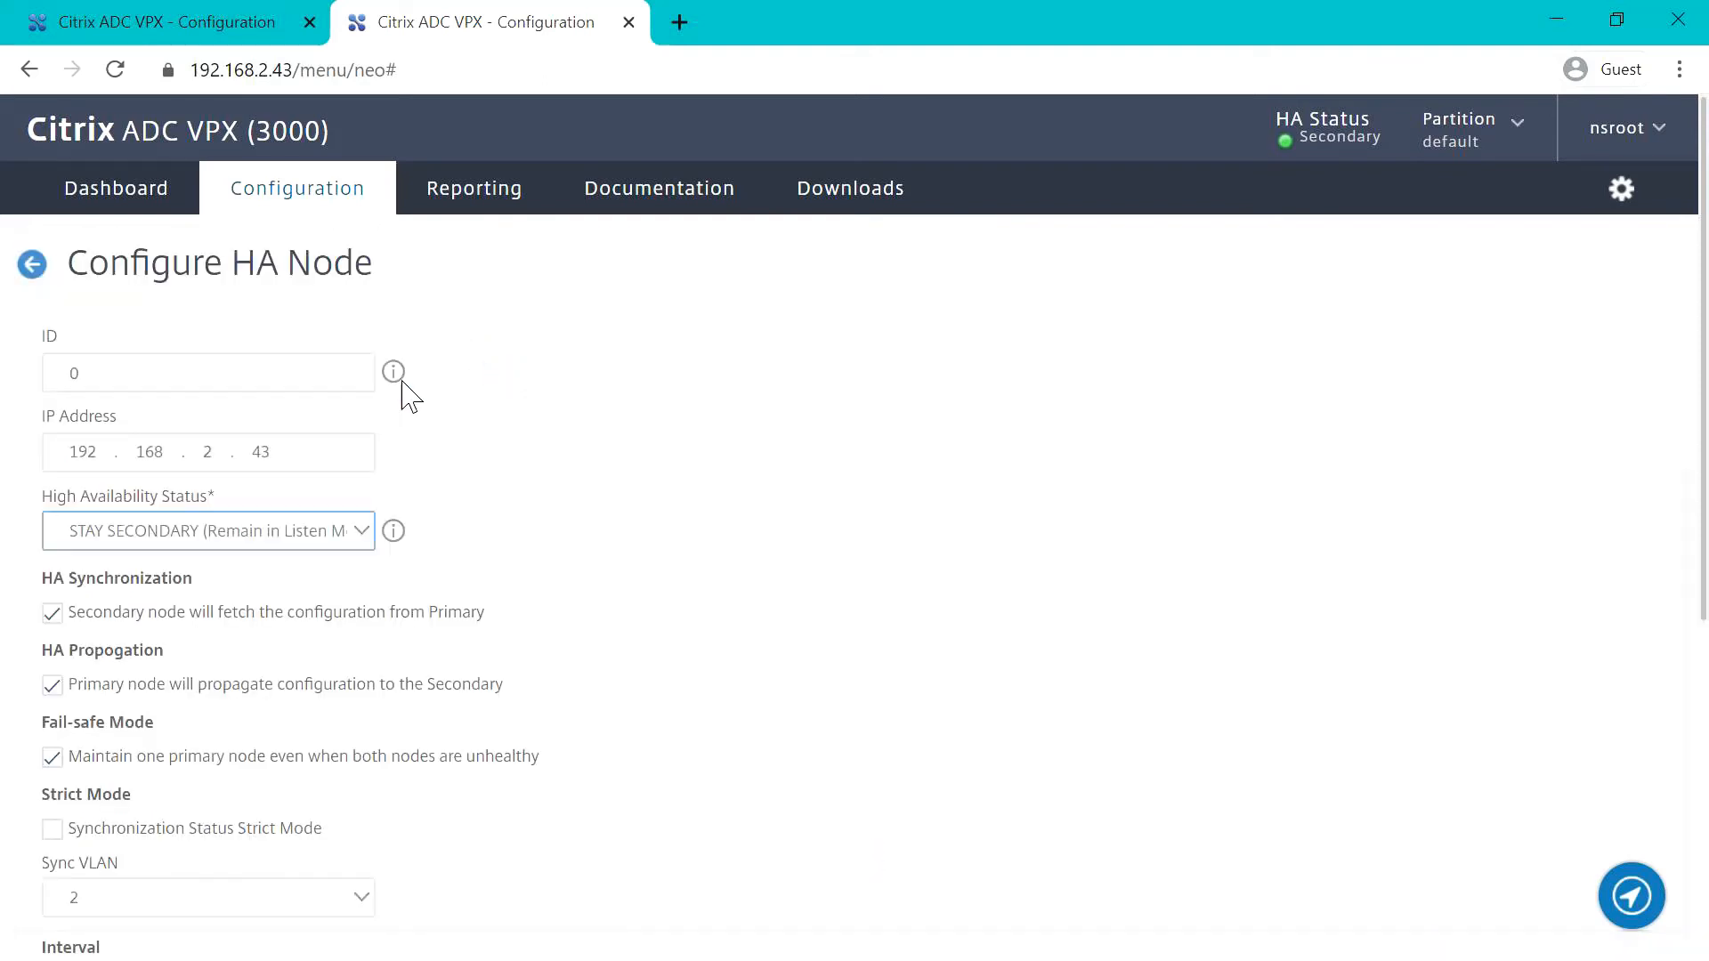
{"action": "left_click", "coordinate": [353, 534]}
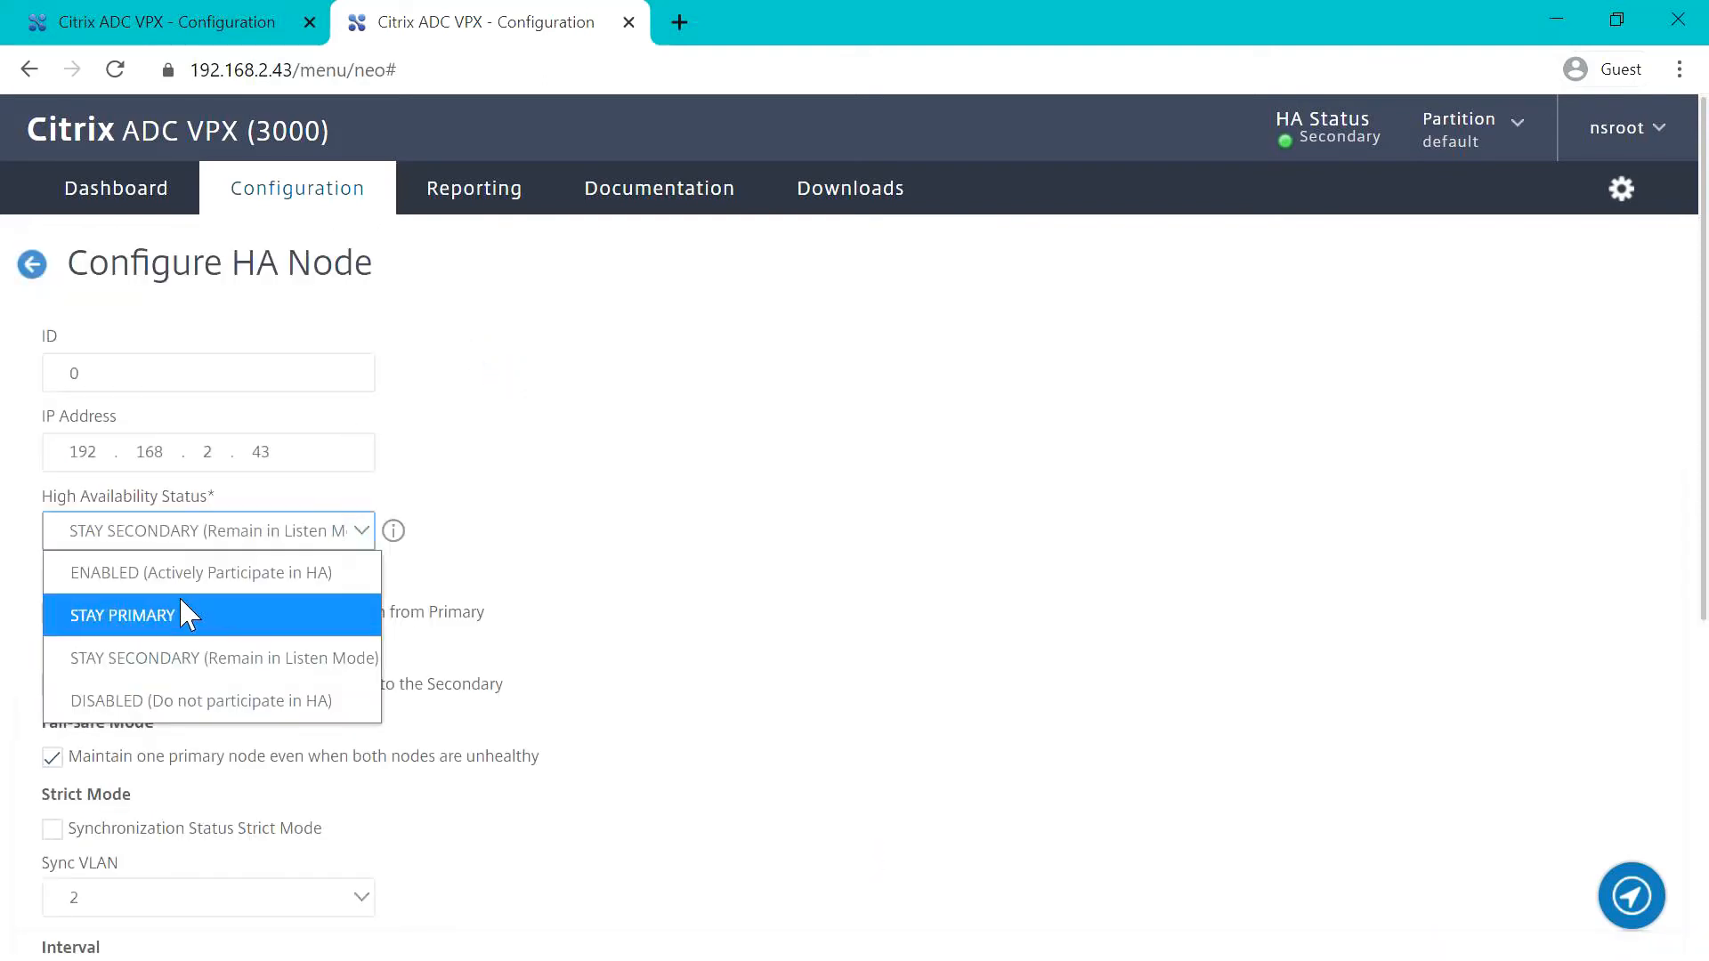
{"action": "left_click", "coordinate": [161, 583]}
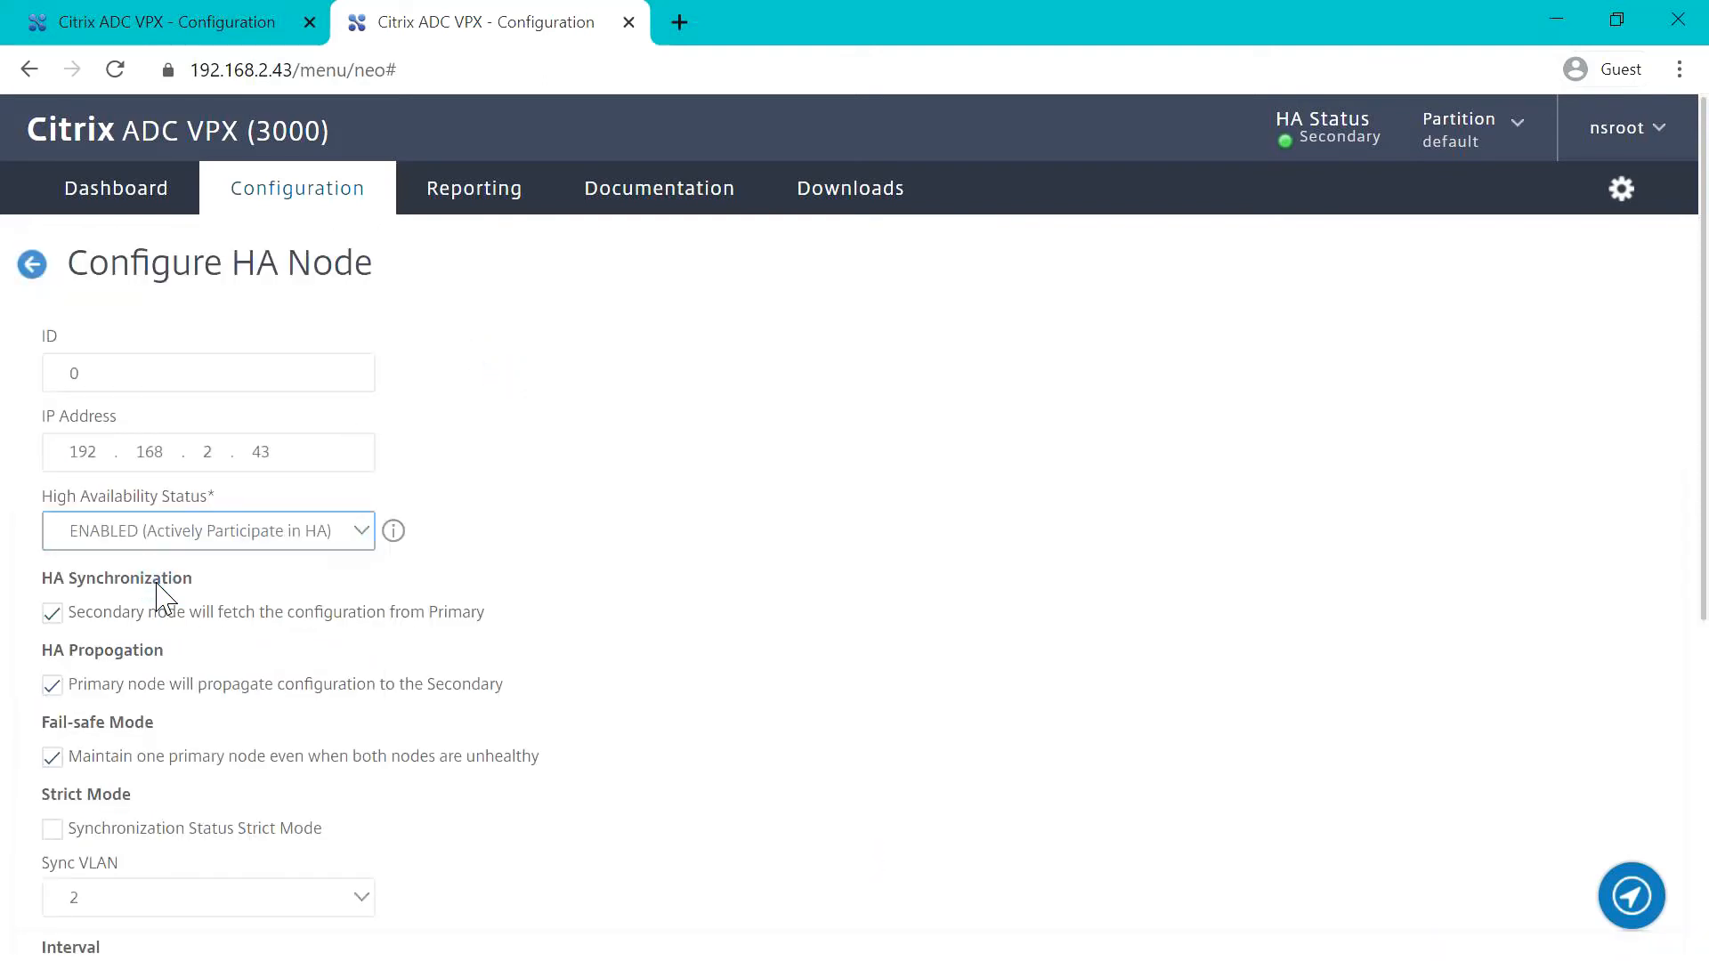
{"action": "scroll", "coordinate": [659, 603], "scroll_direction": "down", "scroll_amount": 6}
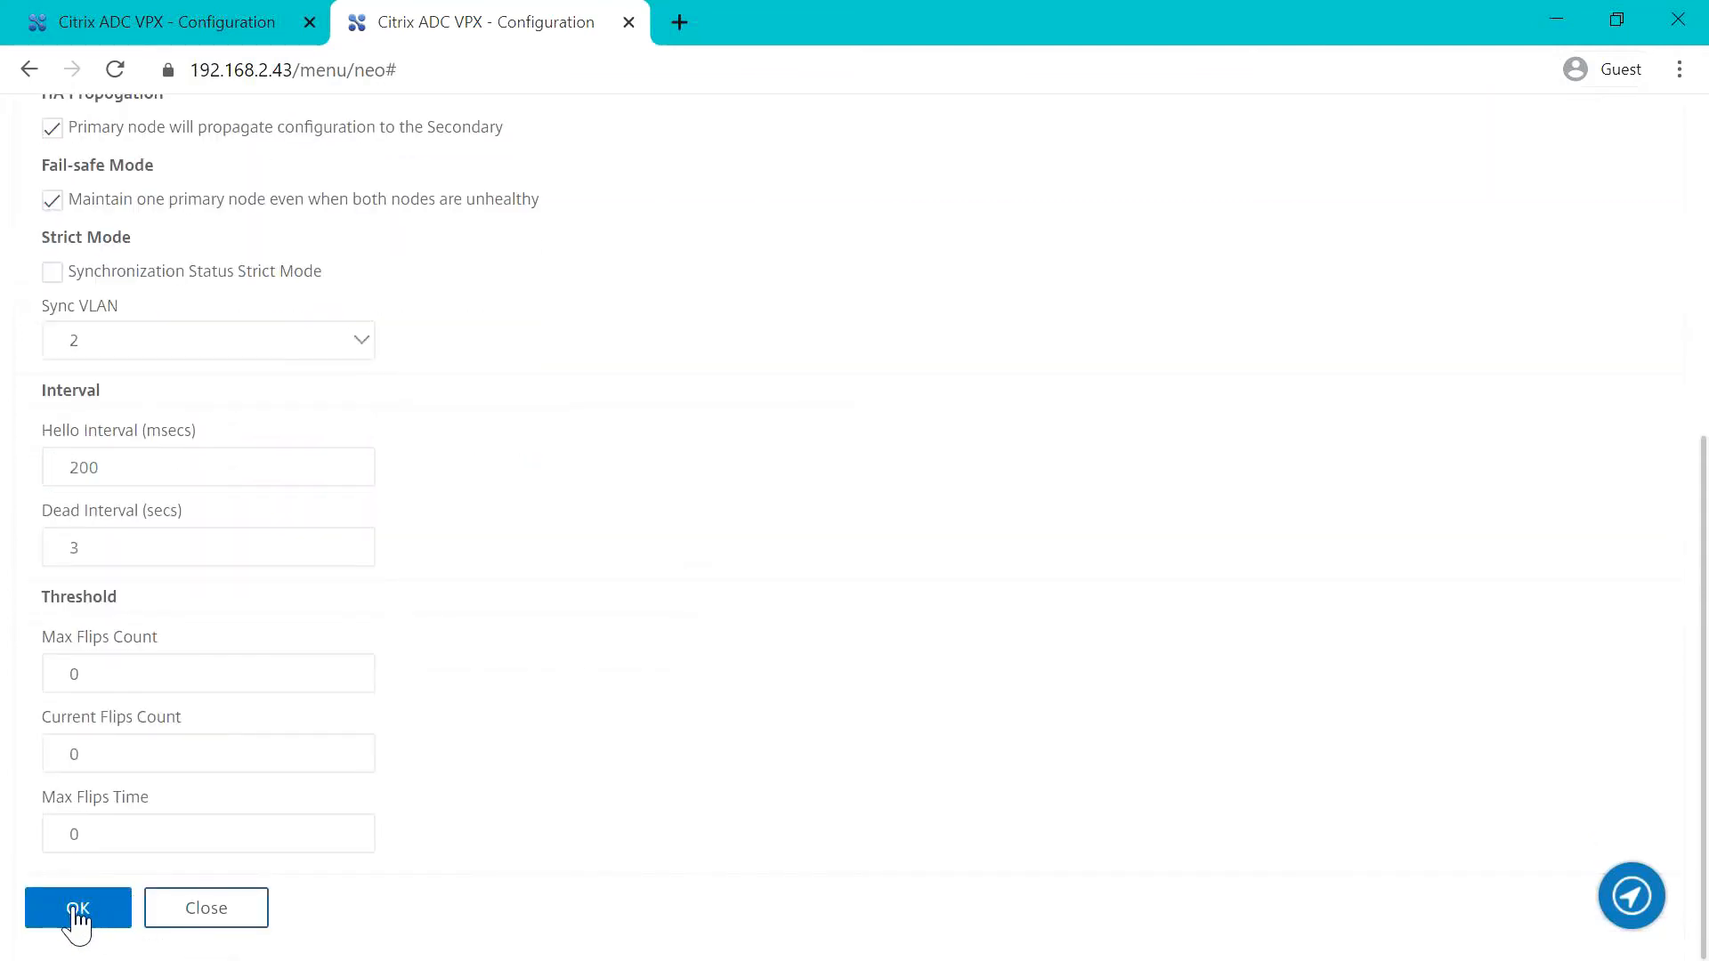
{"action": "left_click", "coordinate": [78, 910]}
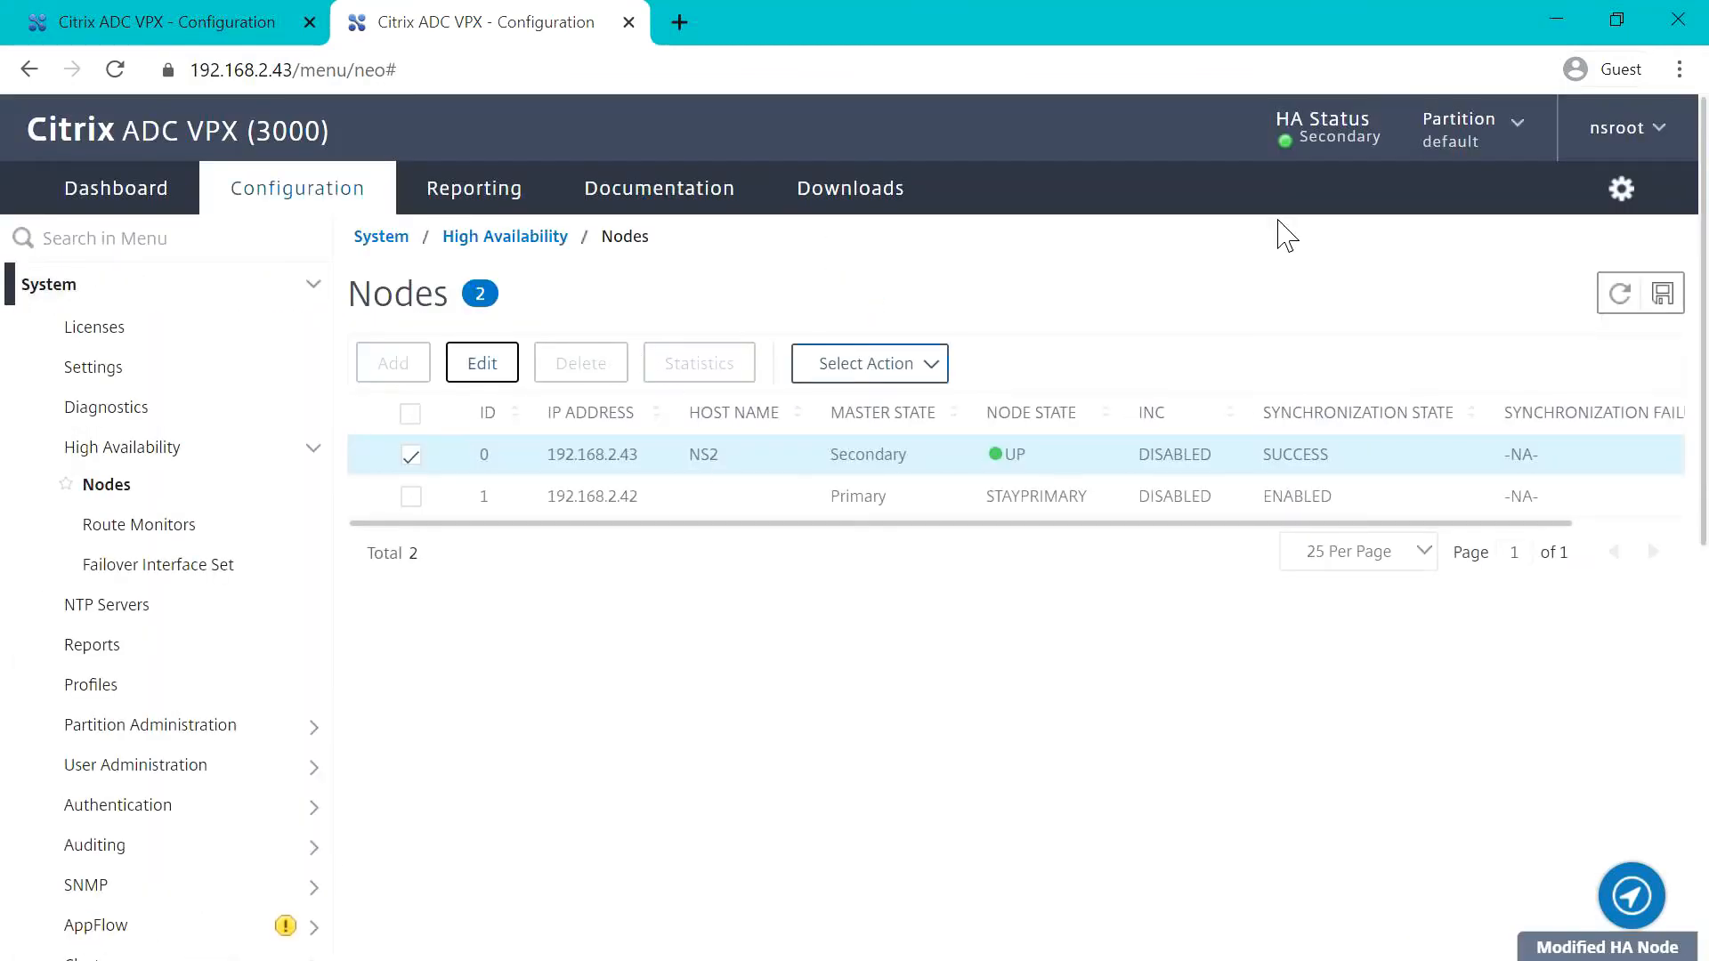
{"action": "left_click", "coordinate": [1662, 294]}
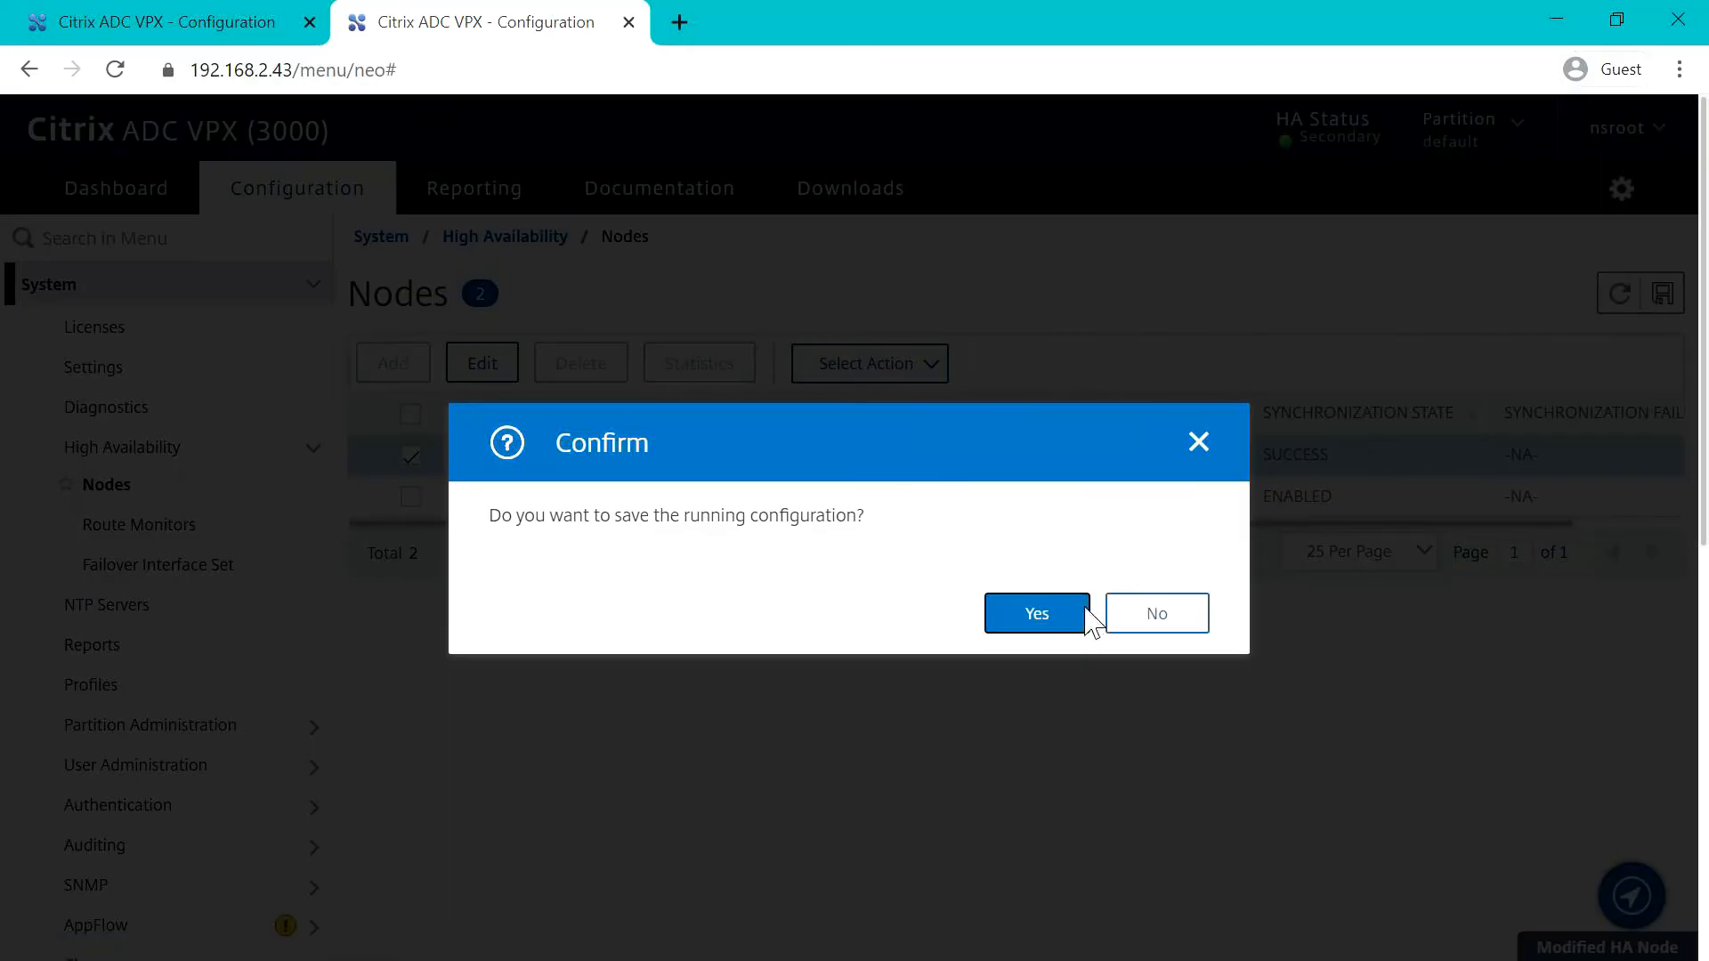
{"action": "left_click", "coordinate": [998, 611]}
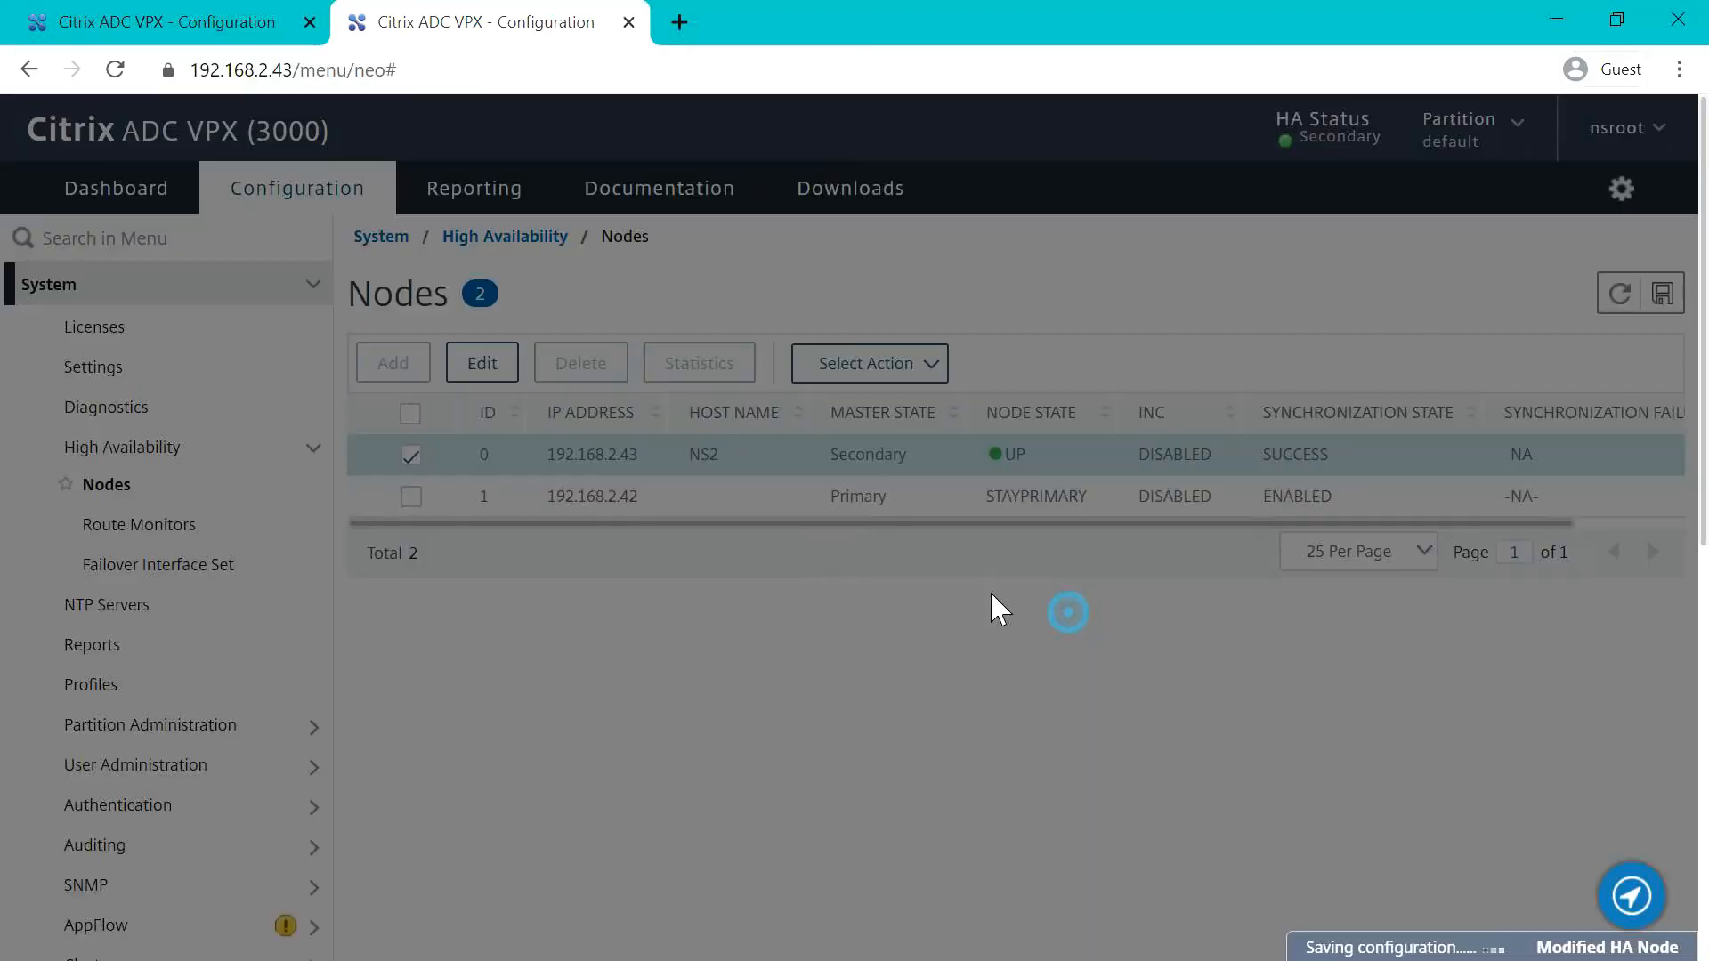
Step: In the 192.168.2.42 web console, set HA node 0's High Availability Status to ENABLED (Actively Participate in HA) and refresh the nodes list
{"action": "left_click", "coordinate": [205, 29]}
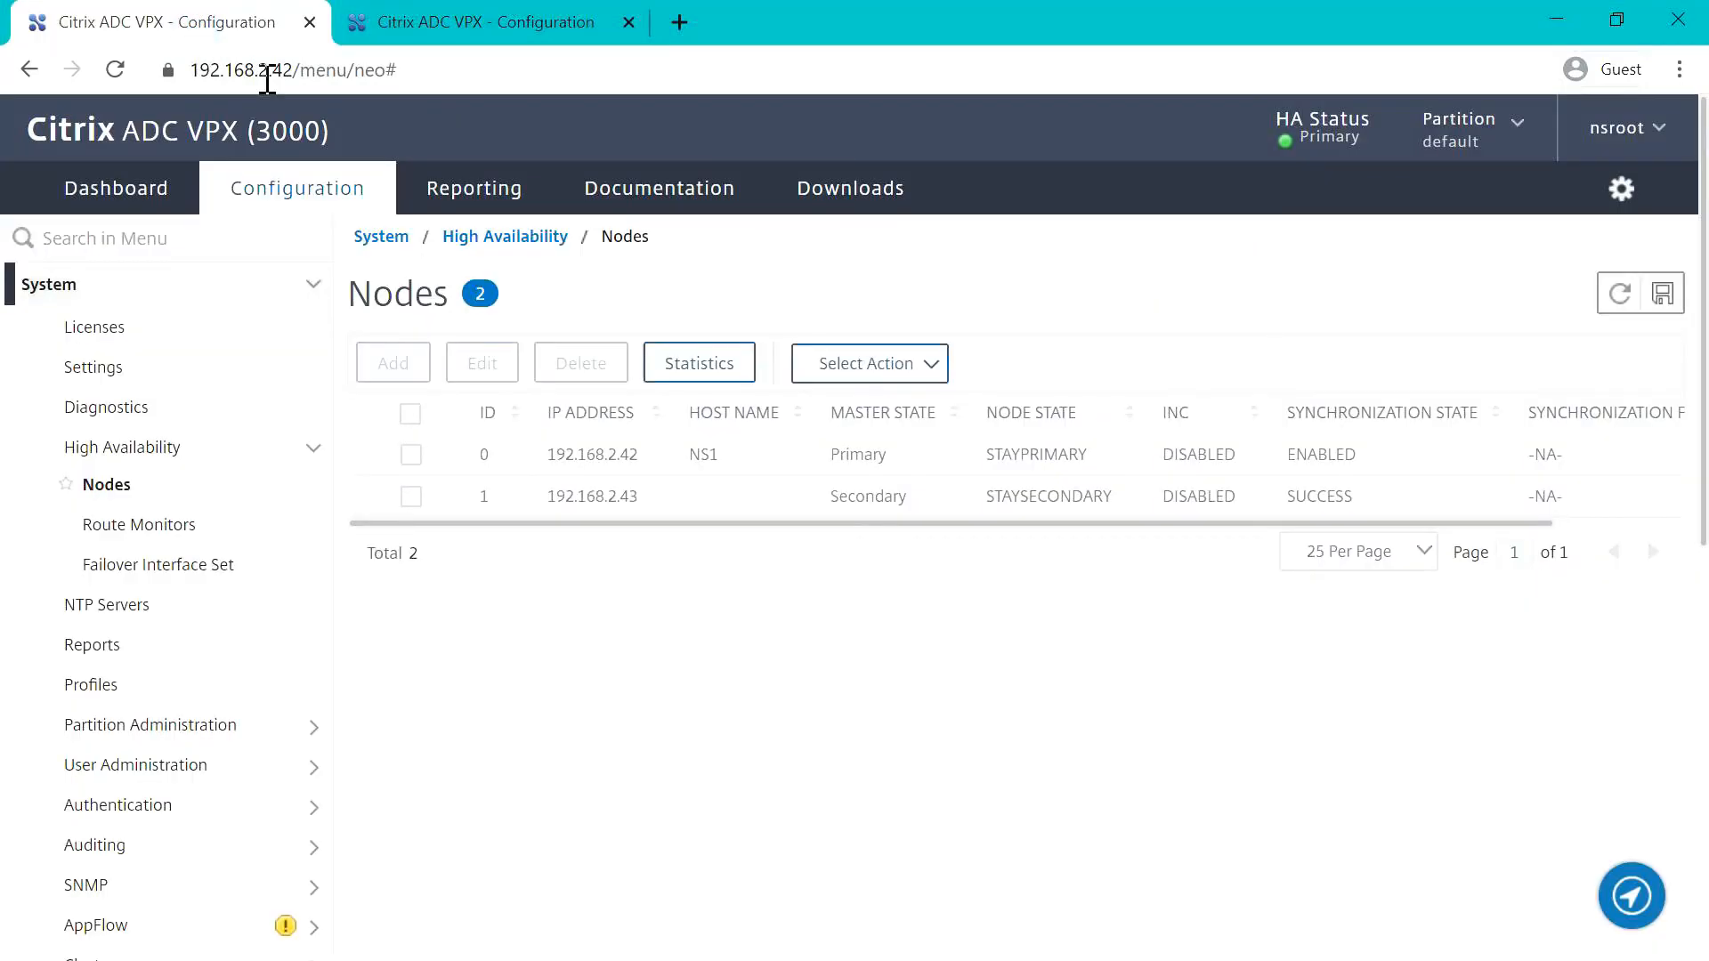
{"action": "double_click", "coordinate": [549, 454]}
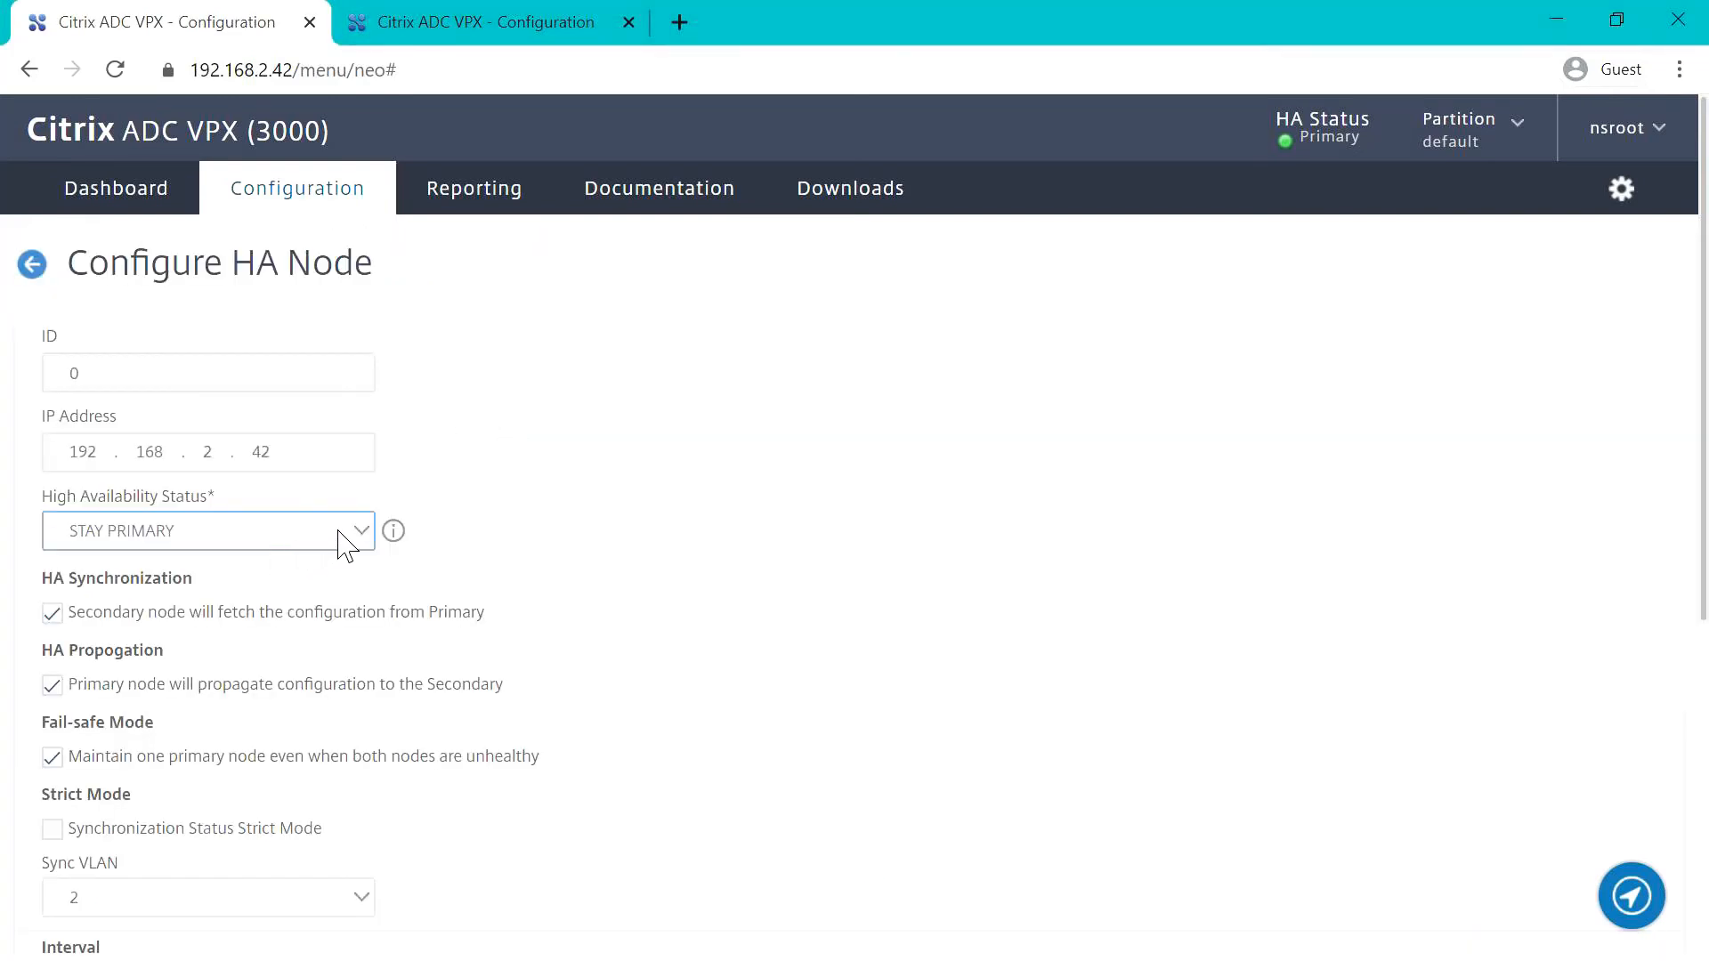
{"action": "left_click", "coordinate": [356, 534]}
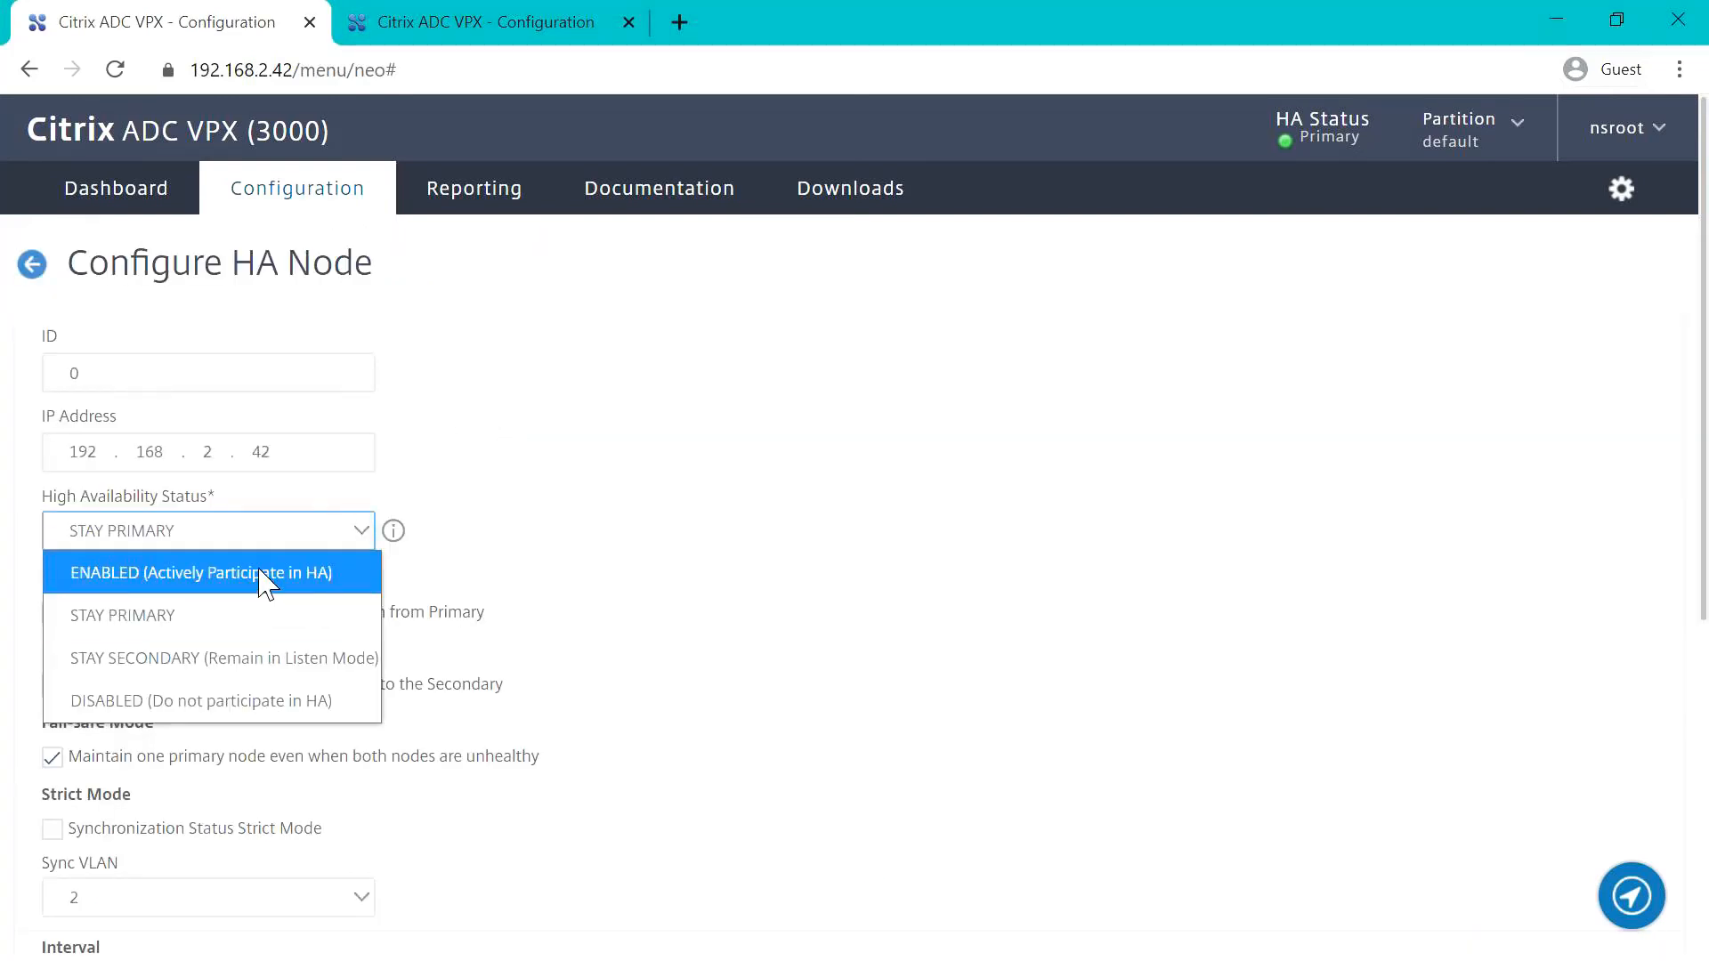
{"action": "left_click", "coordinate": [259, 577]}
{"action": "scroll", "coordinate": [463, 663], "scroll_direction": "down", "scroll_amount": 6}
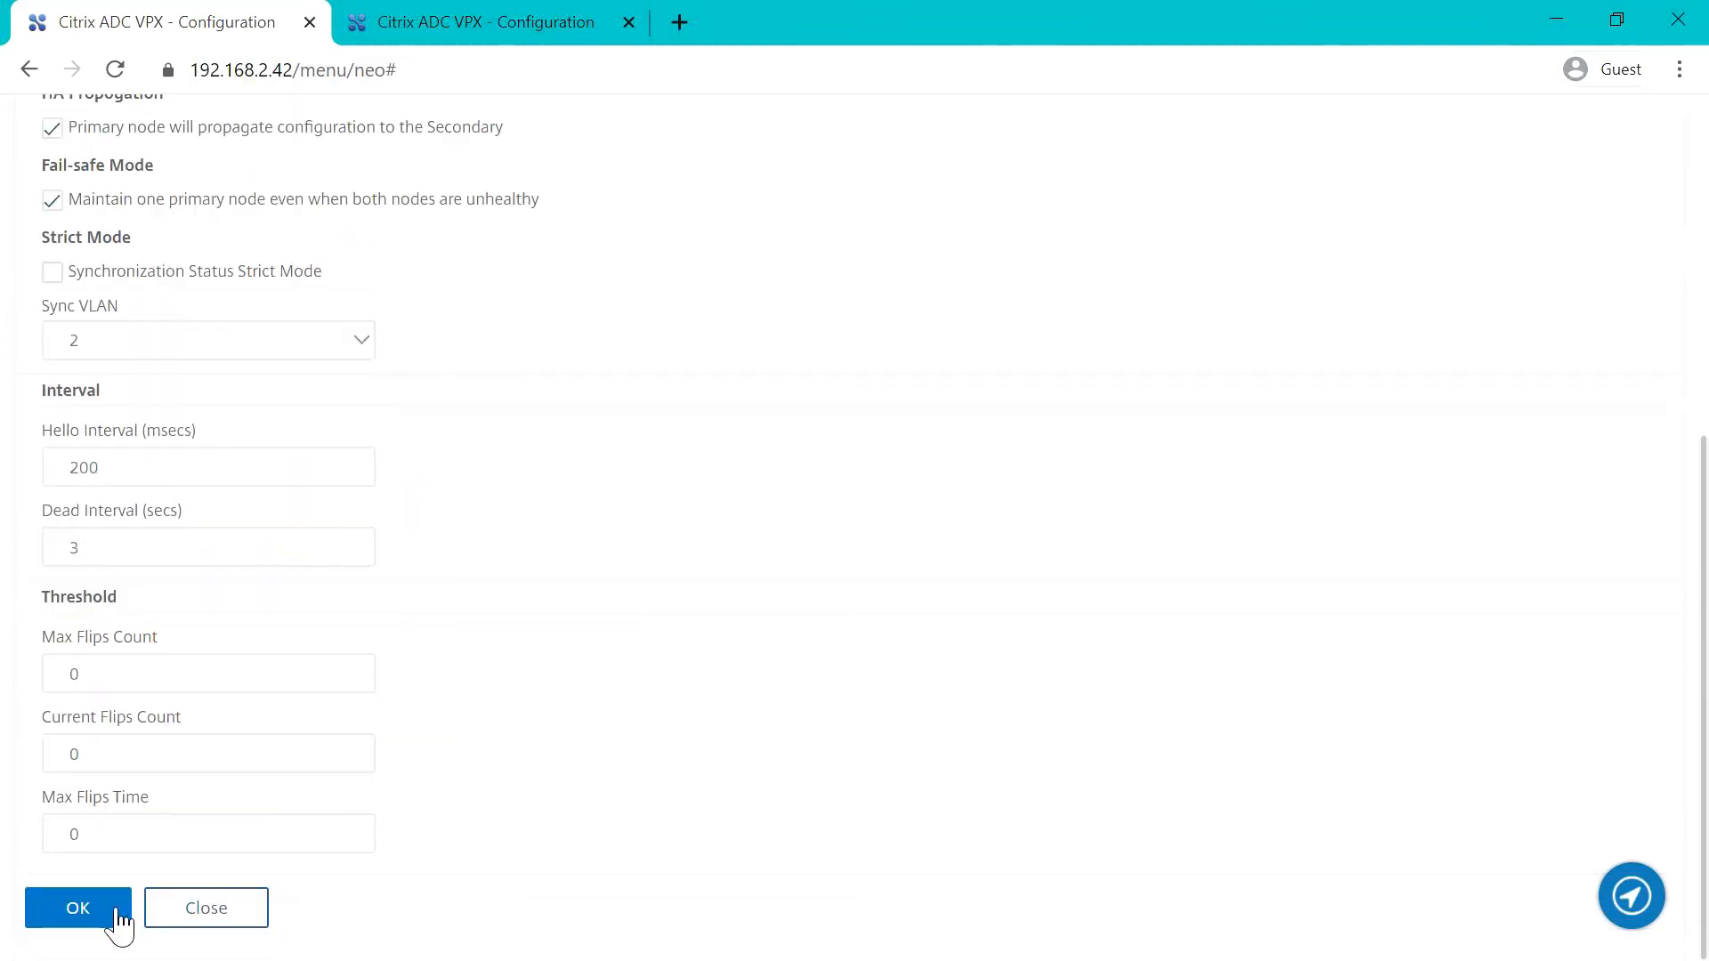
{"action": "left_click", "coordinate": [114, 912]}
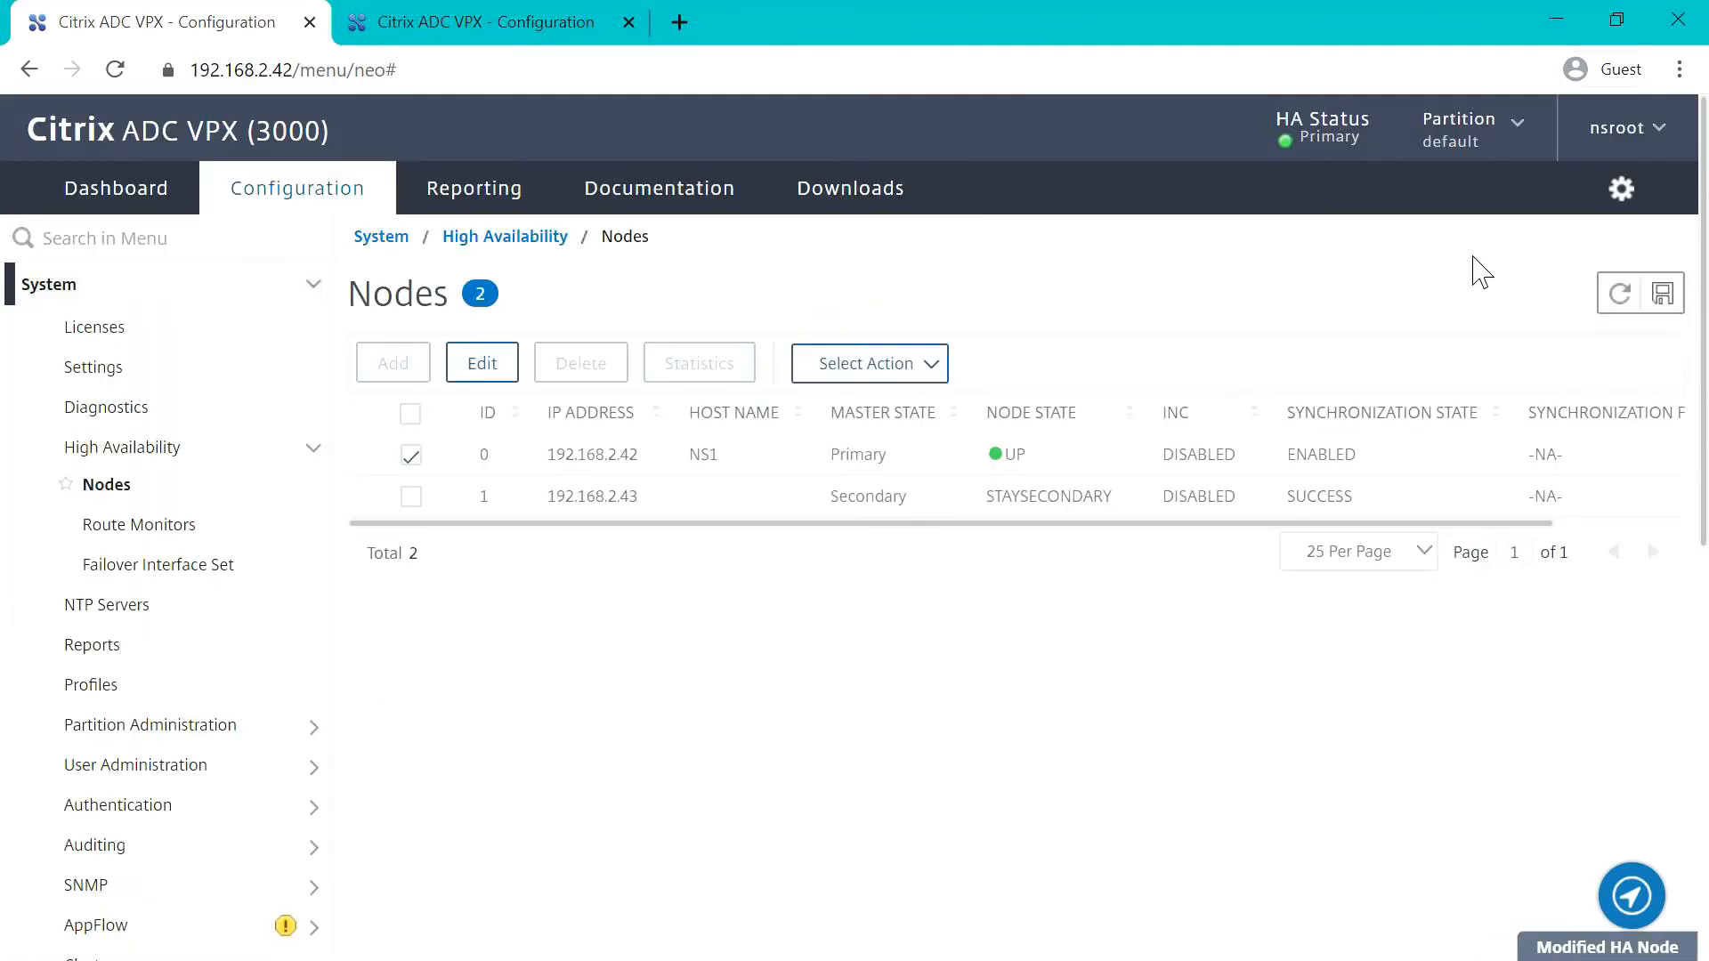
{"action": "left_click", "coordinate": [1626, 301]}
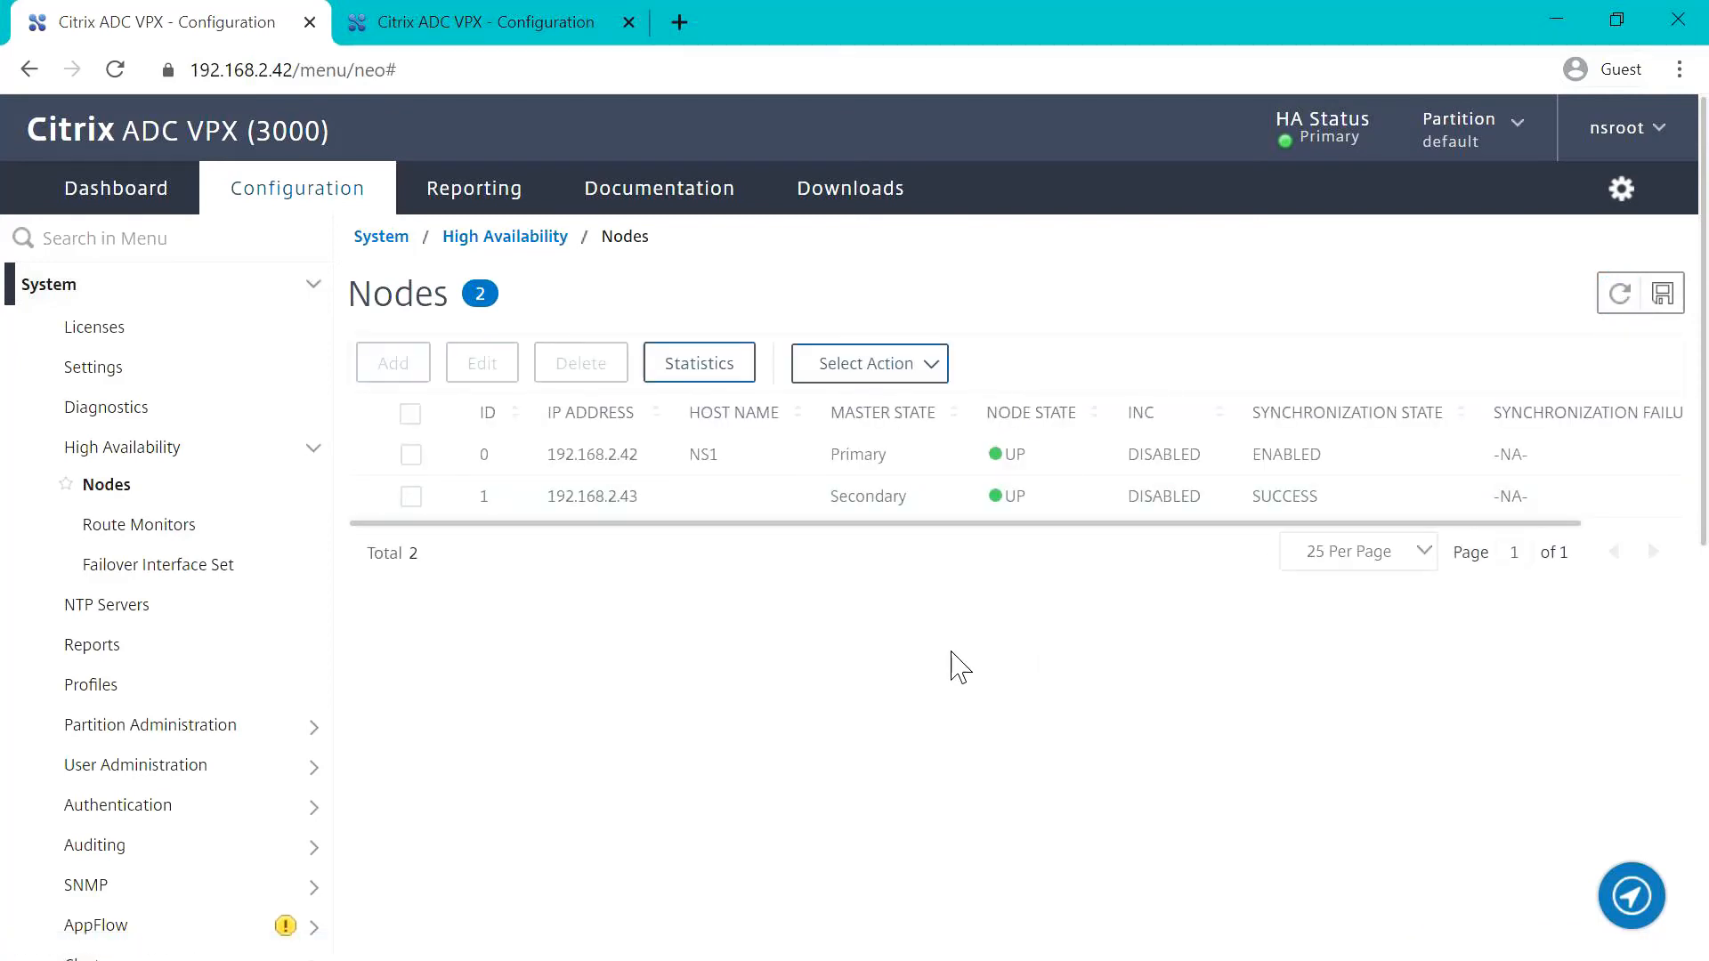
Step: Delete the static routes for 192.168.3.11 through 192.168.3.17 from the system's network routes, keeping the 0.0.0.0, 127.0.0.0 and 192.168.2.0 entries
{"action": "left_click", "coordinate": [134, 451]}
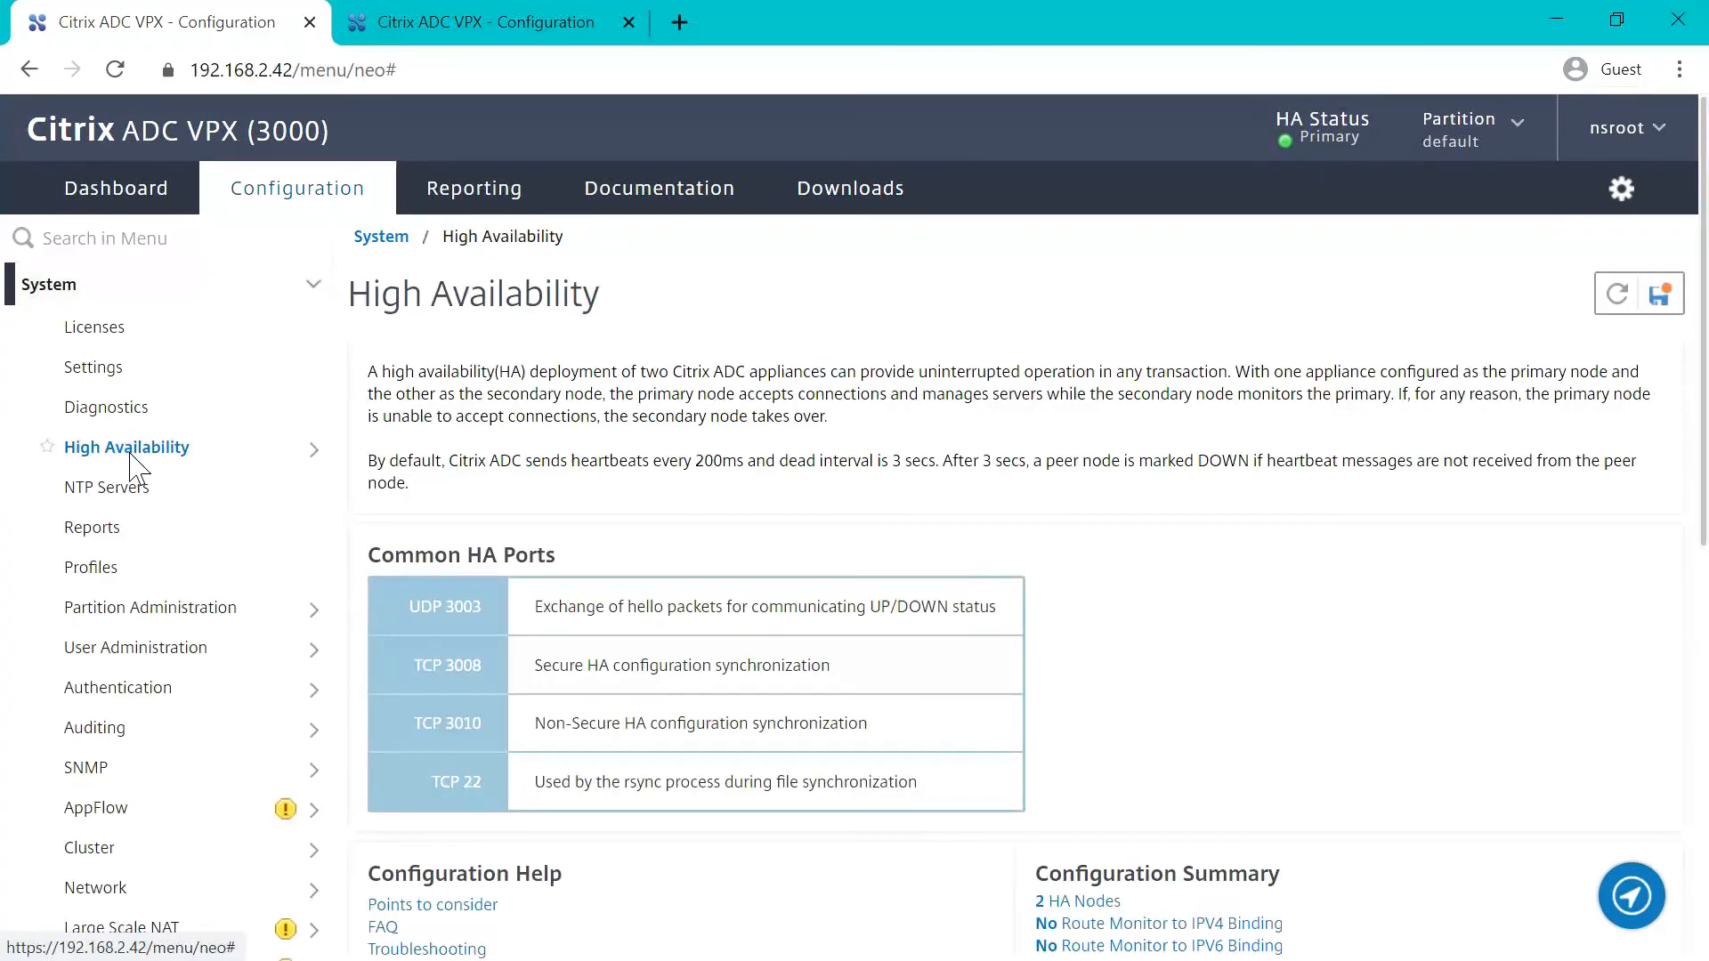
{"action": "scroll", "coordinate": [138, 738], "scroll_direction": "down", "scroll_amount": 3}
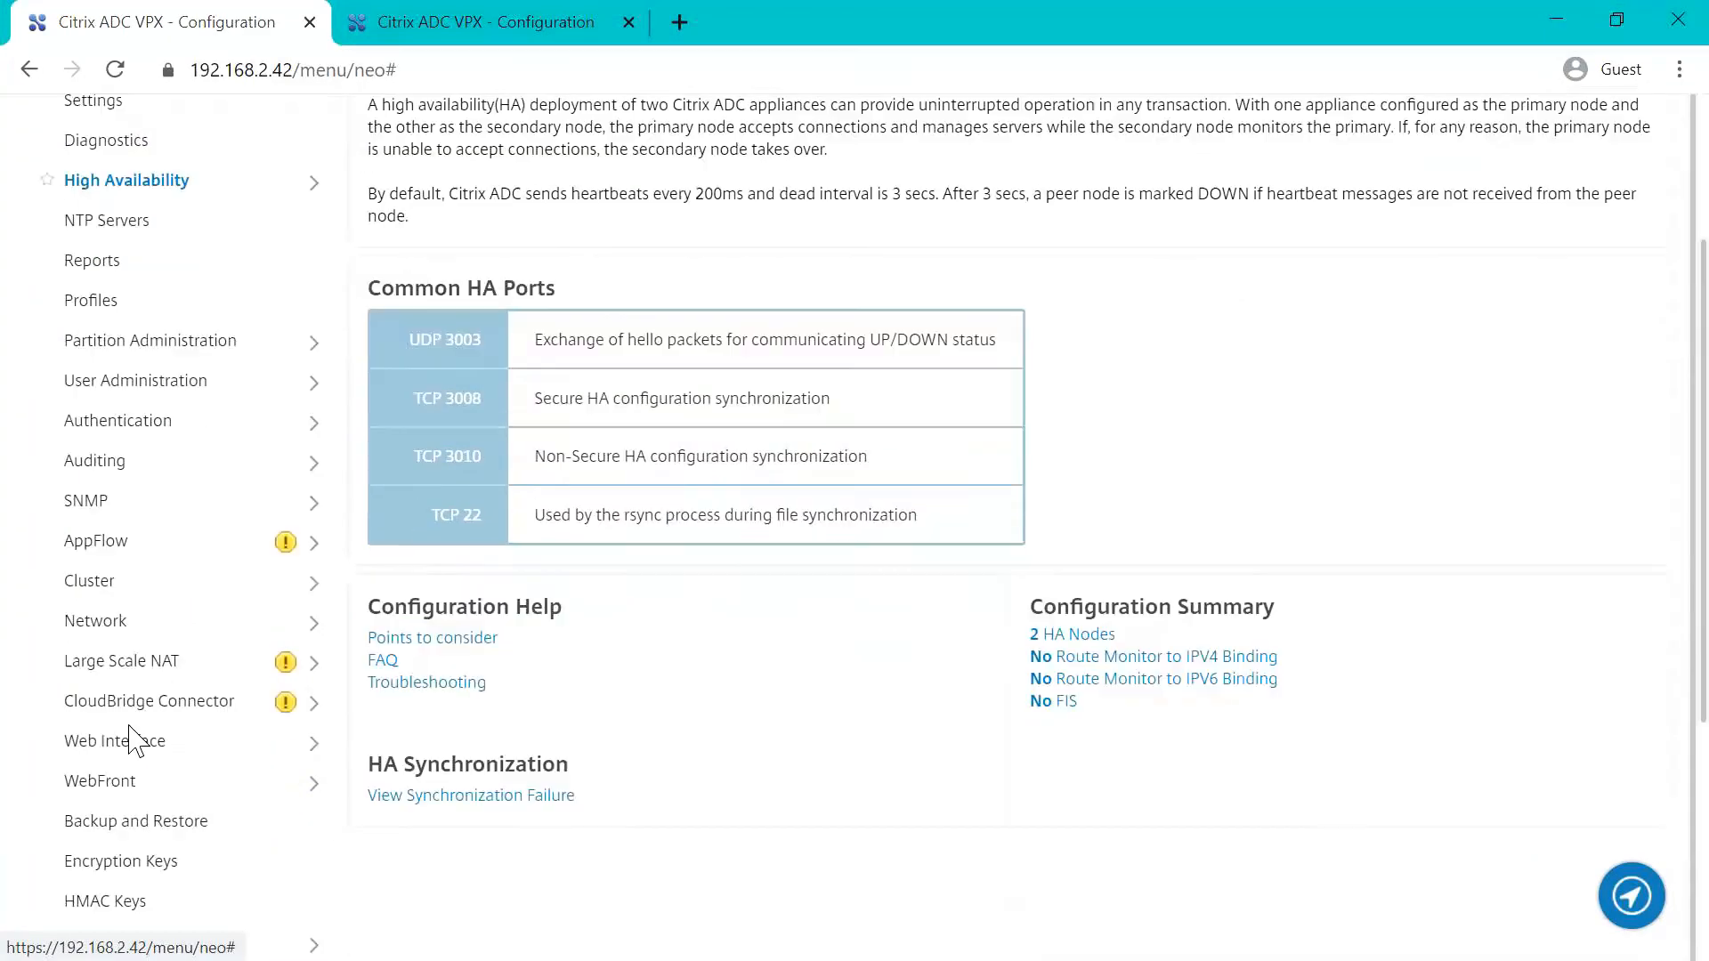
{"action": "left_click", "coordinate": [127, 626]}
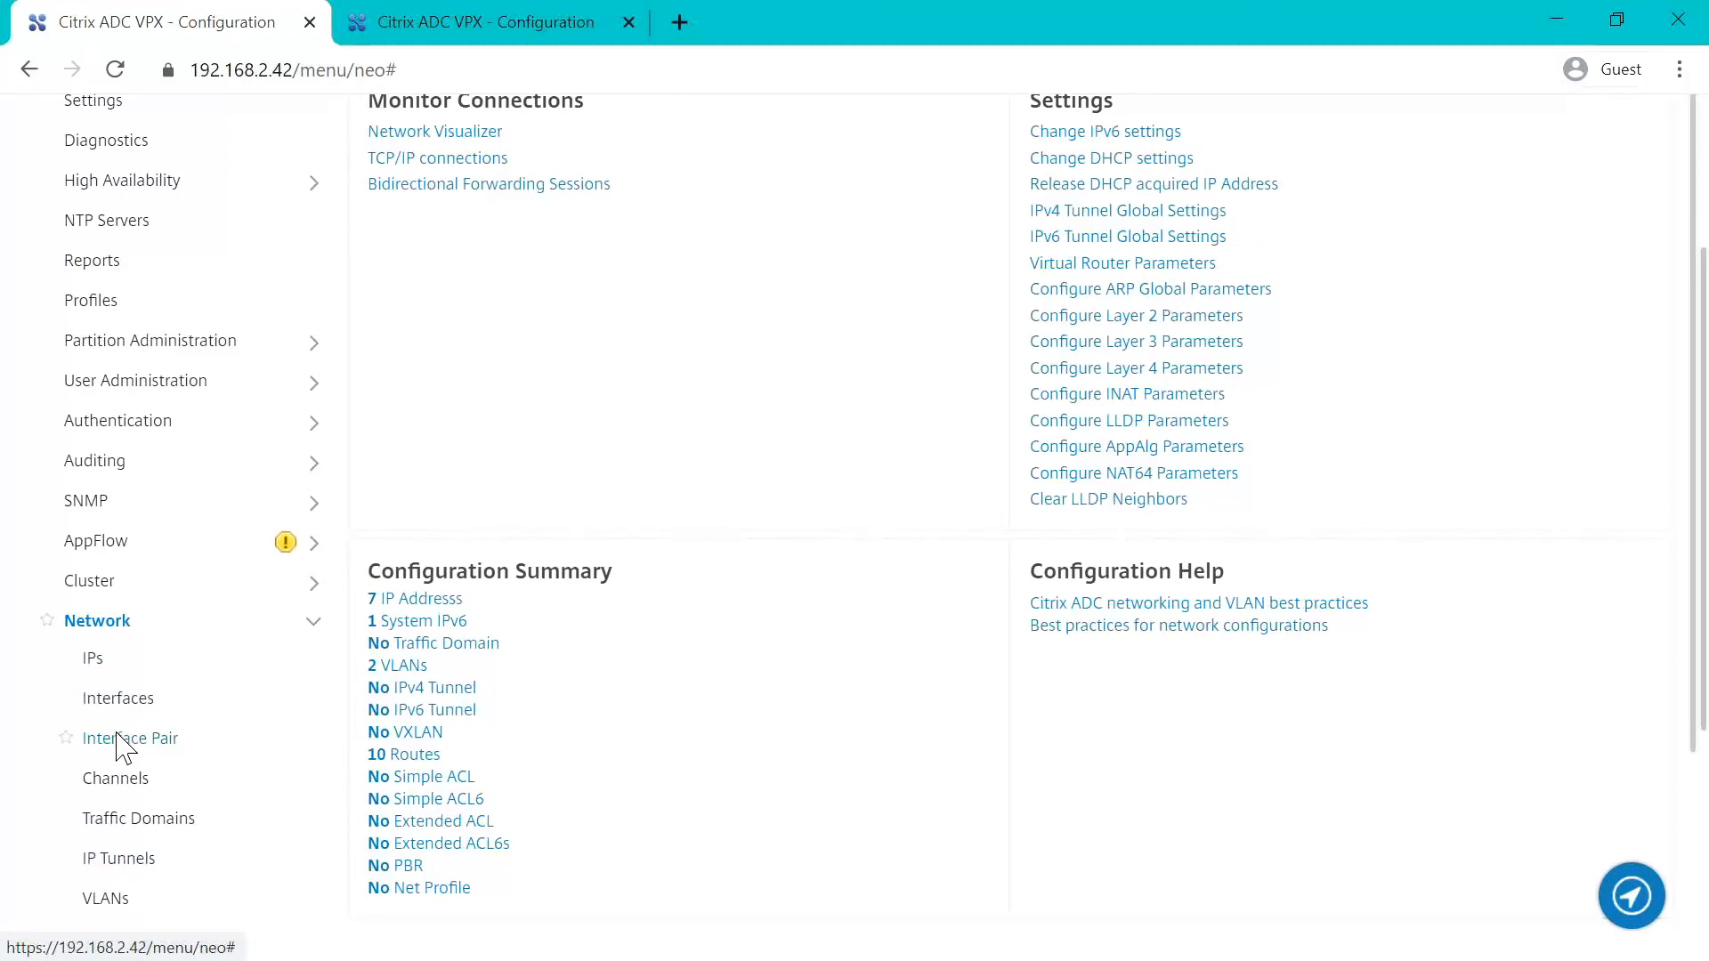
{"action": "scroll", "coordinate": [122, 750], "scroll_direction": "down", "scroll_amount": 6}
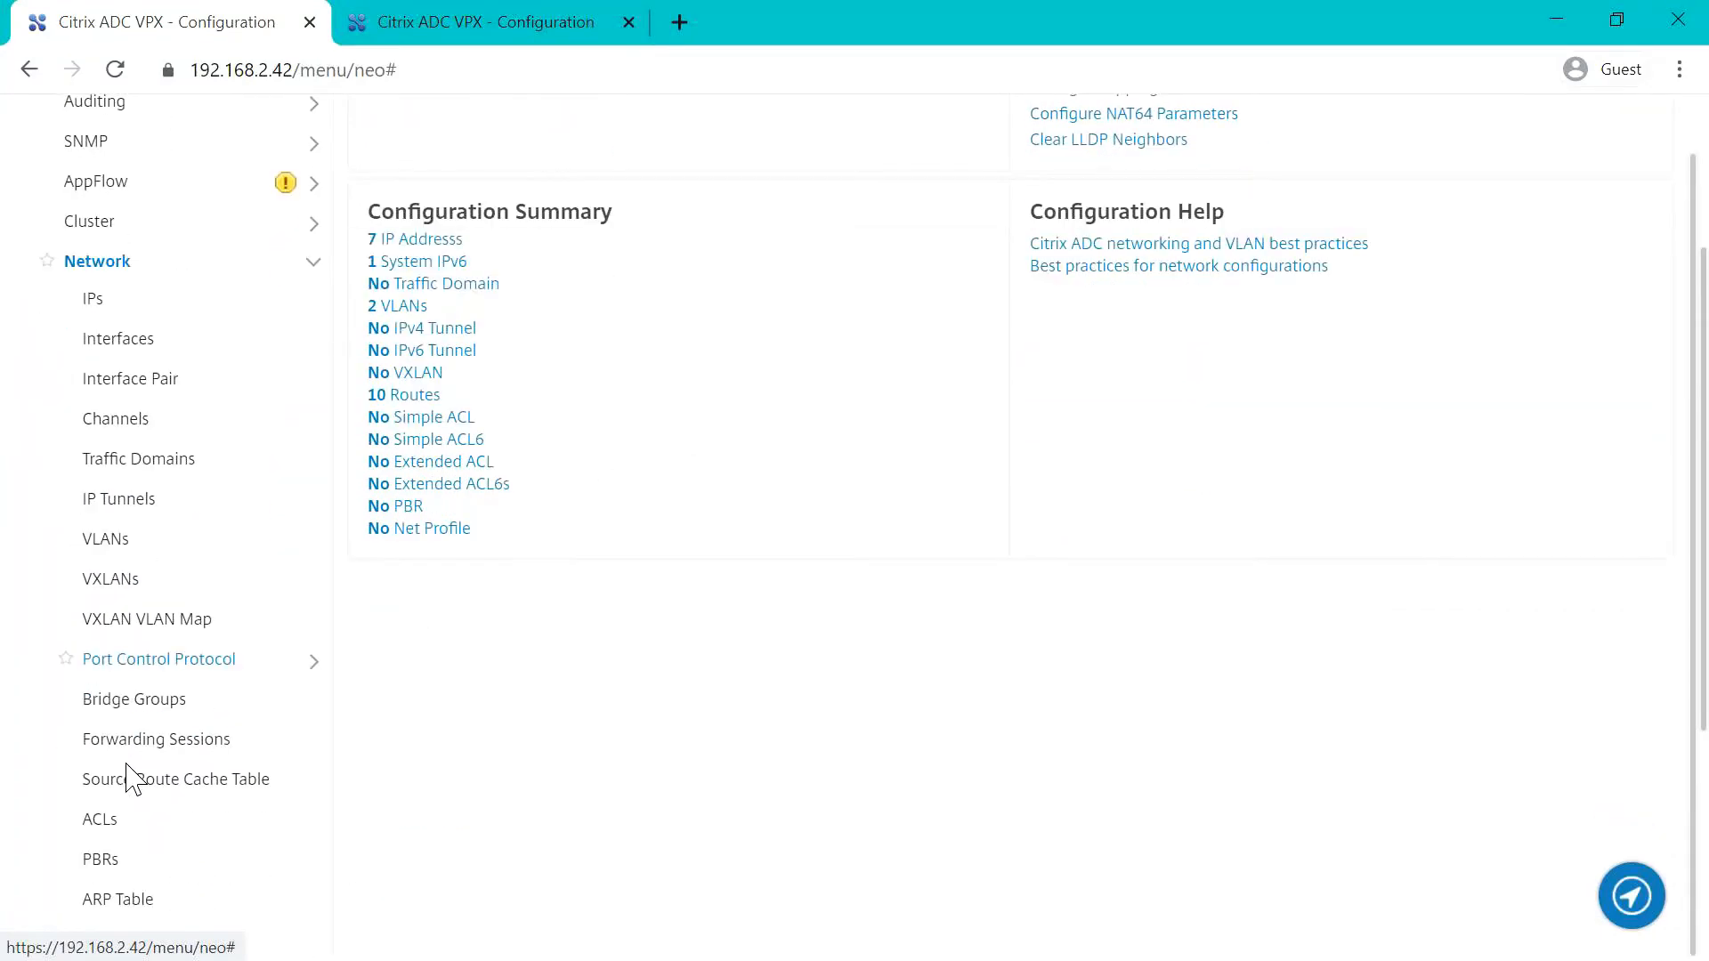
{"action": "scroll", "coordinate": [127, 775], "scroll_direction": "down", "scroll_amount": 3}
{"action": "left_click", "coordinate": [105, 698]}
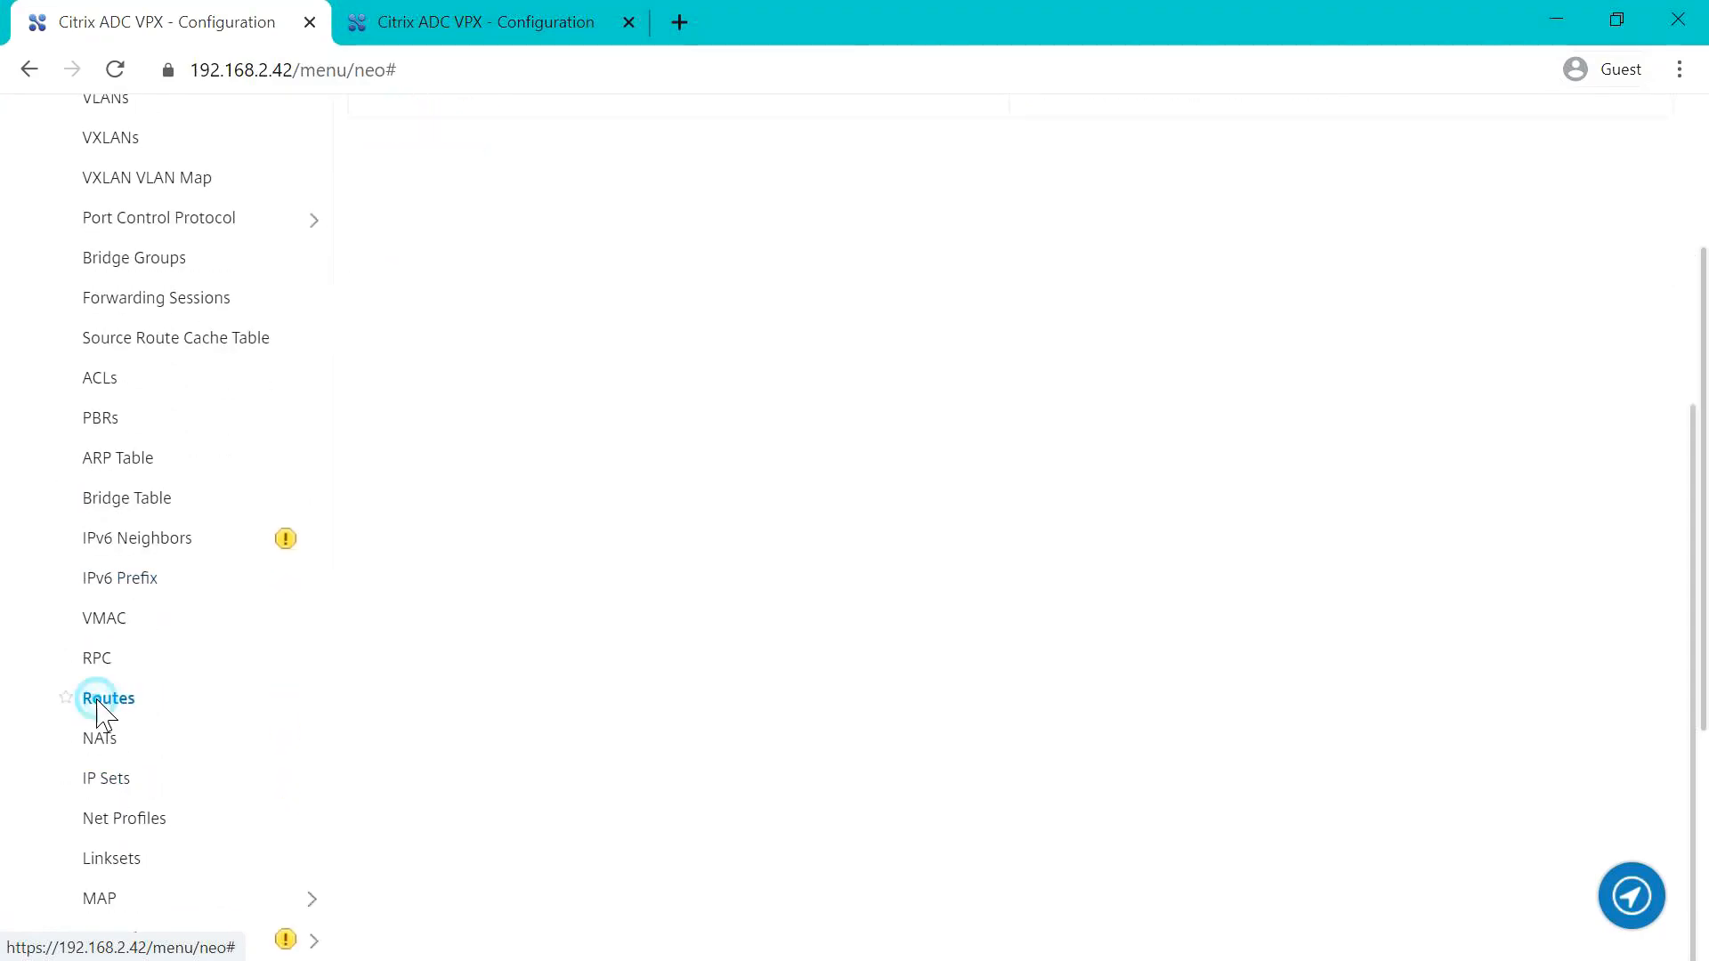
{"action": "scroll", "coordinate": [837, 640], "scroll_direction": "up", "scroll_amount": 9}
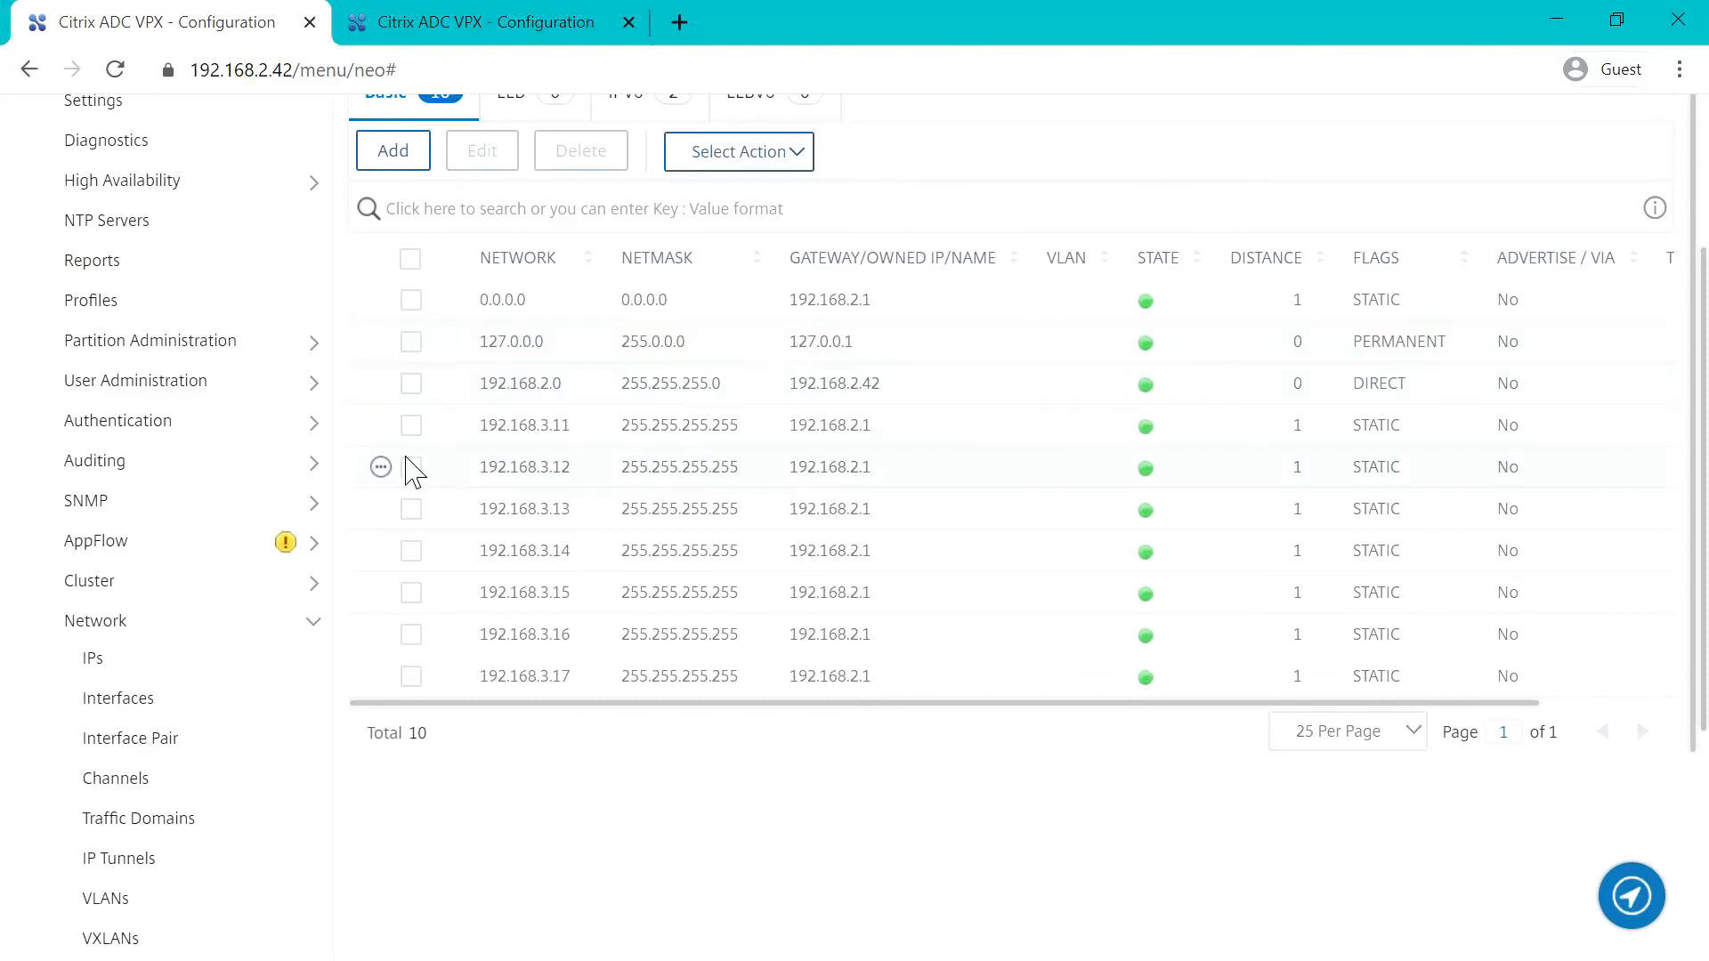
{"action": "left_click", "coordinate": [411, 427]}
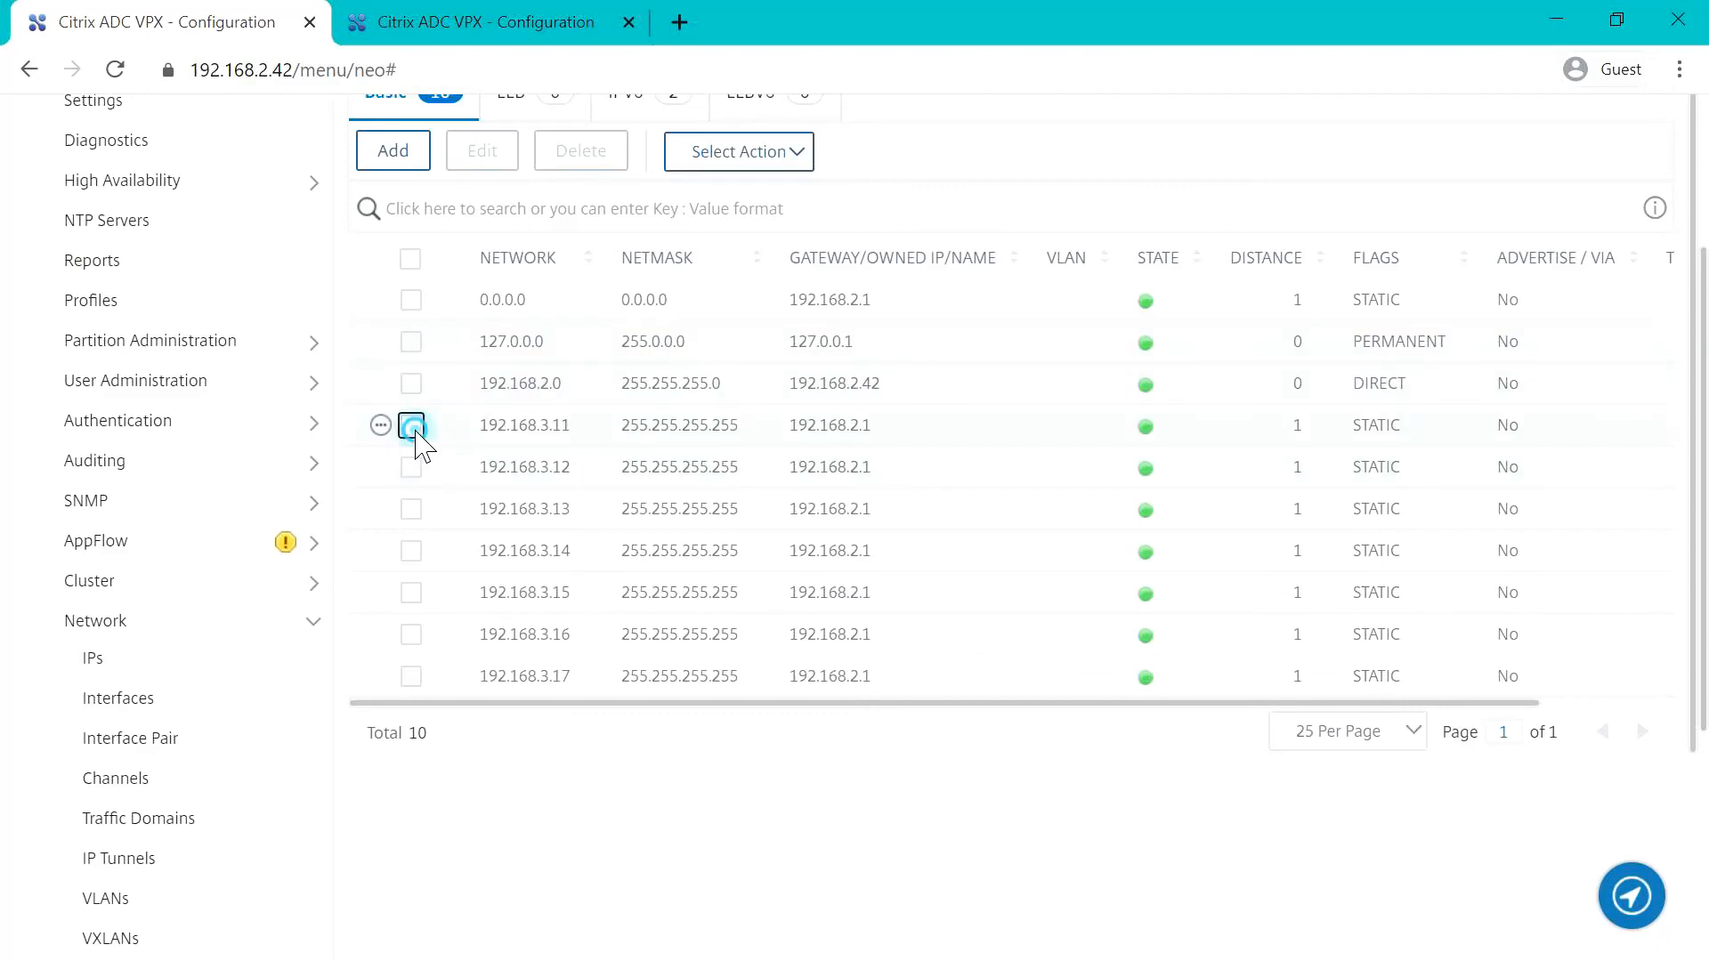
{"action": "left_click", "coordinate": [410, 260]}
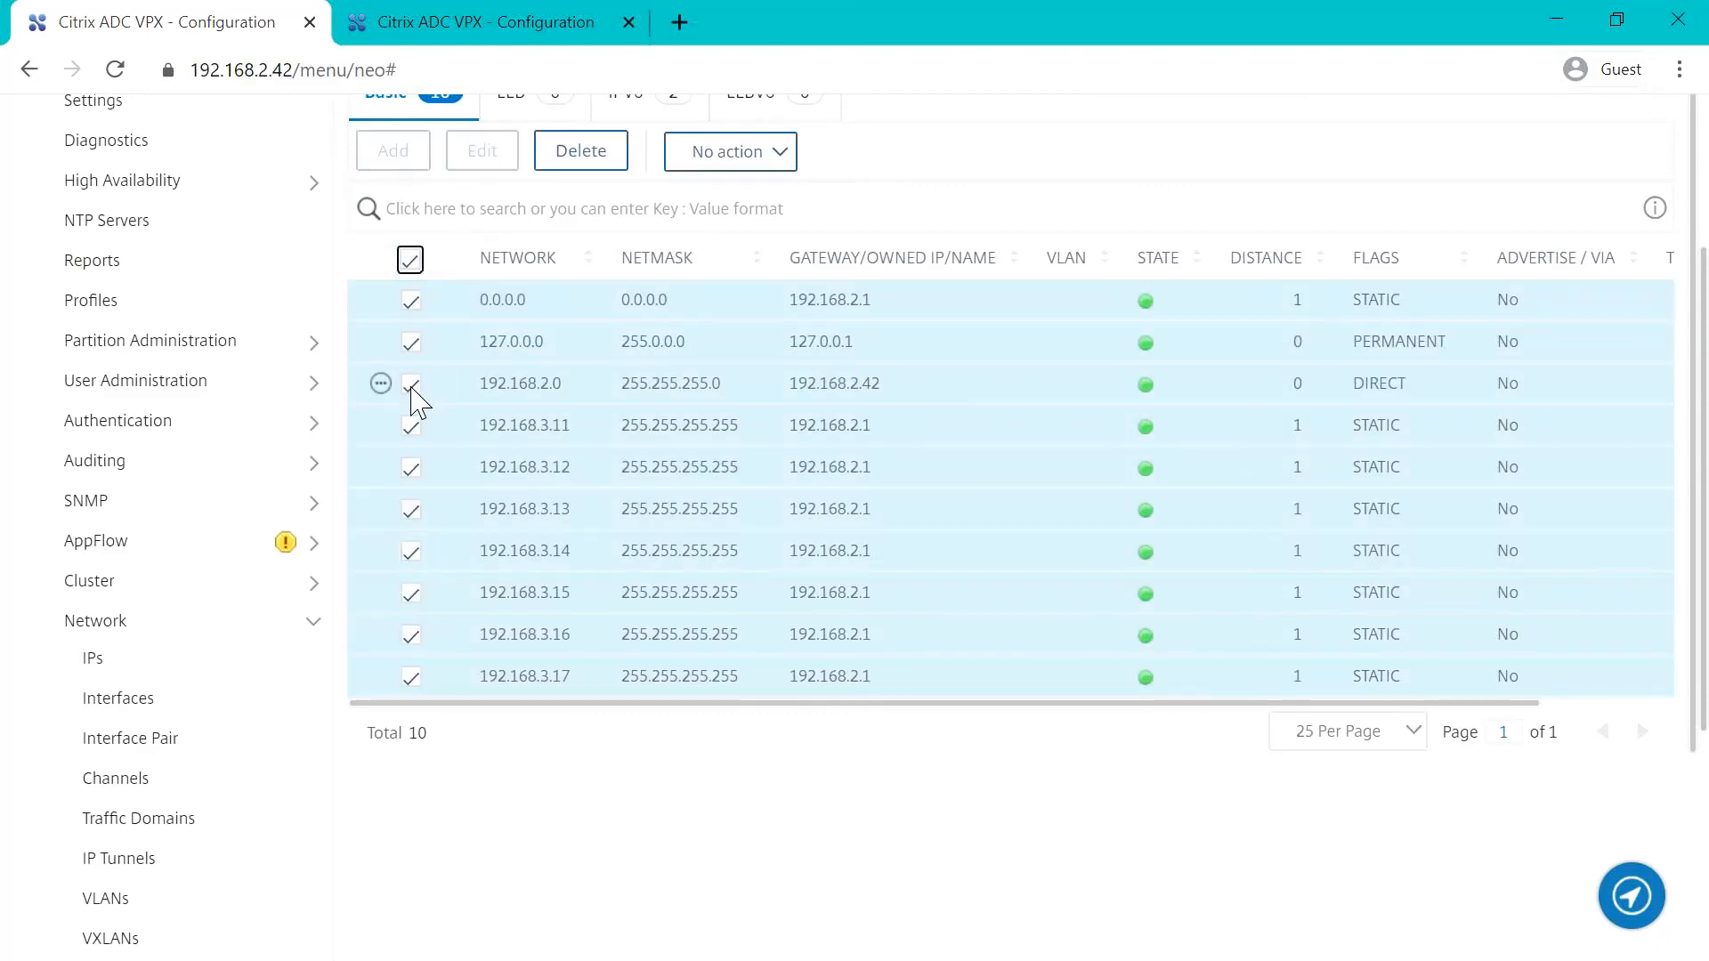
{"action": "left_click", "coordinate": [411, 384]}
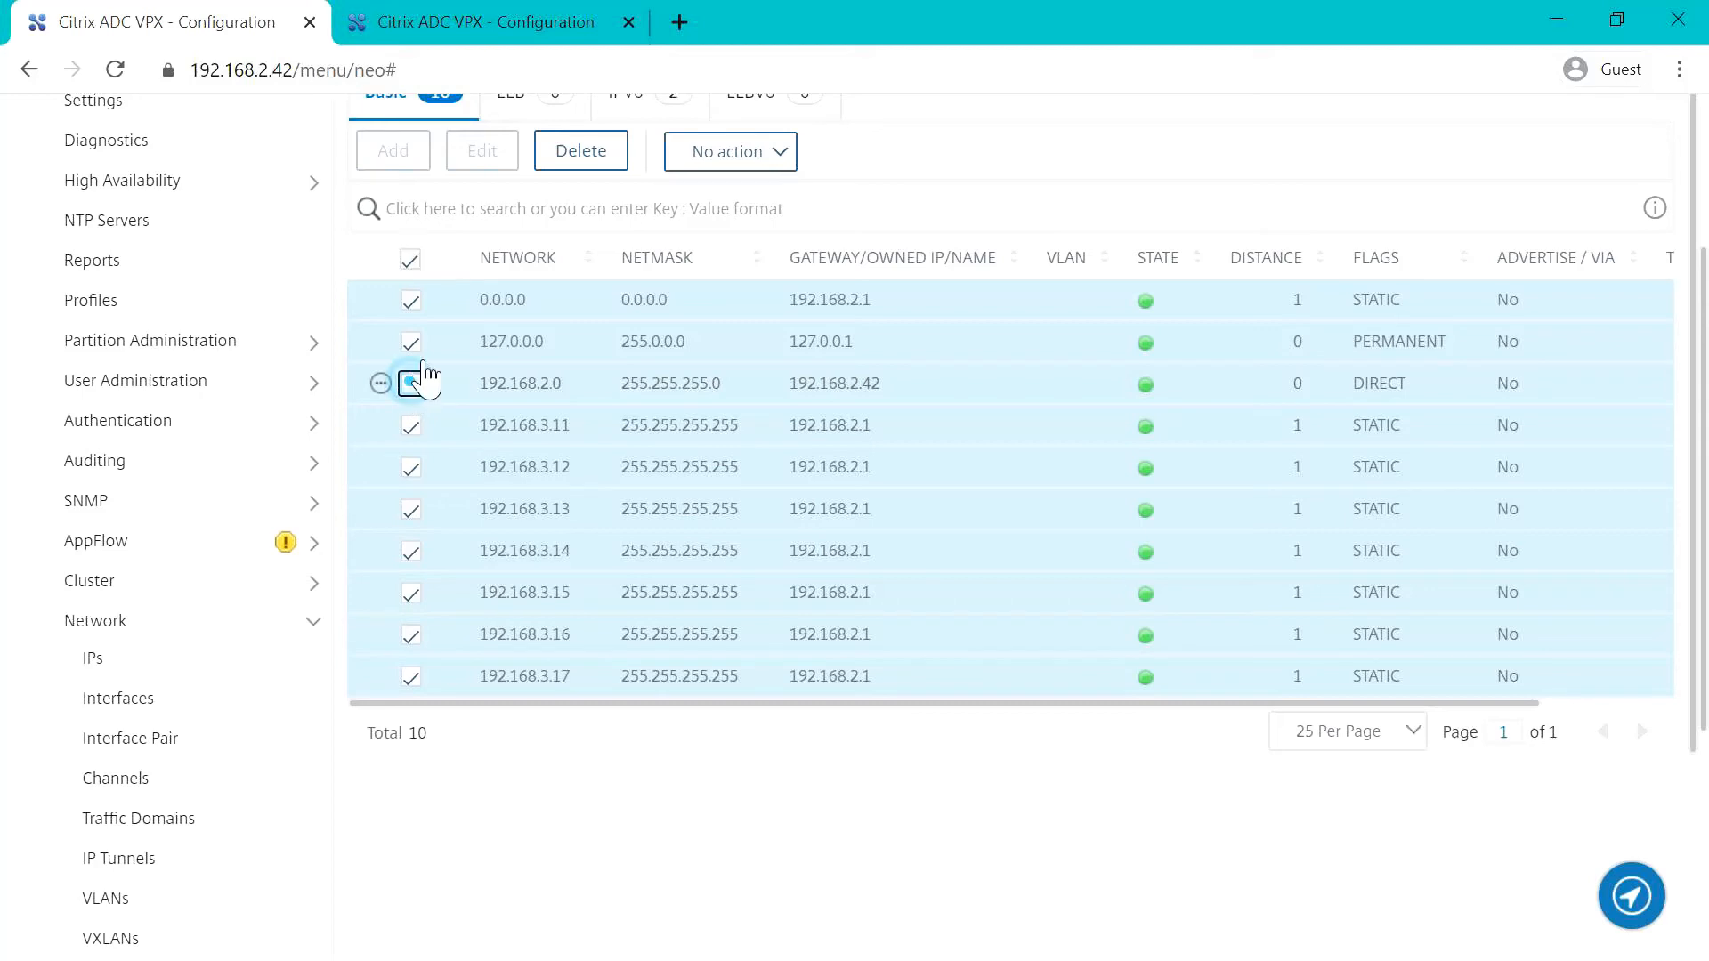
{"action": "left_click", "coordinate": [411, 341]}
{"action": "left_click", "coordinate": [411, 300]}
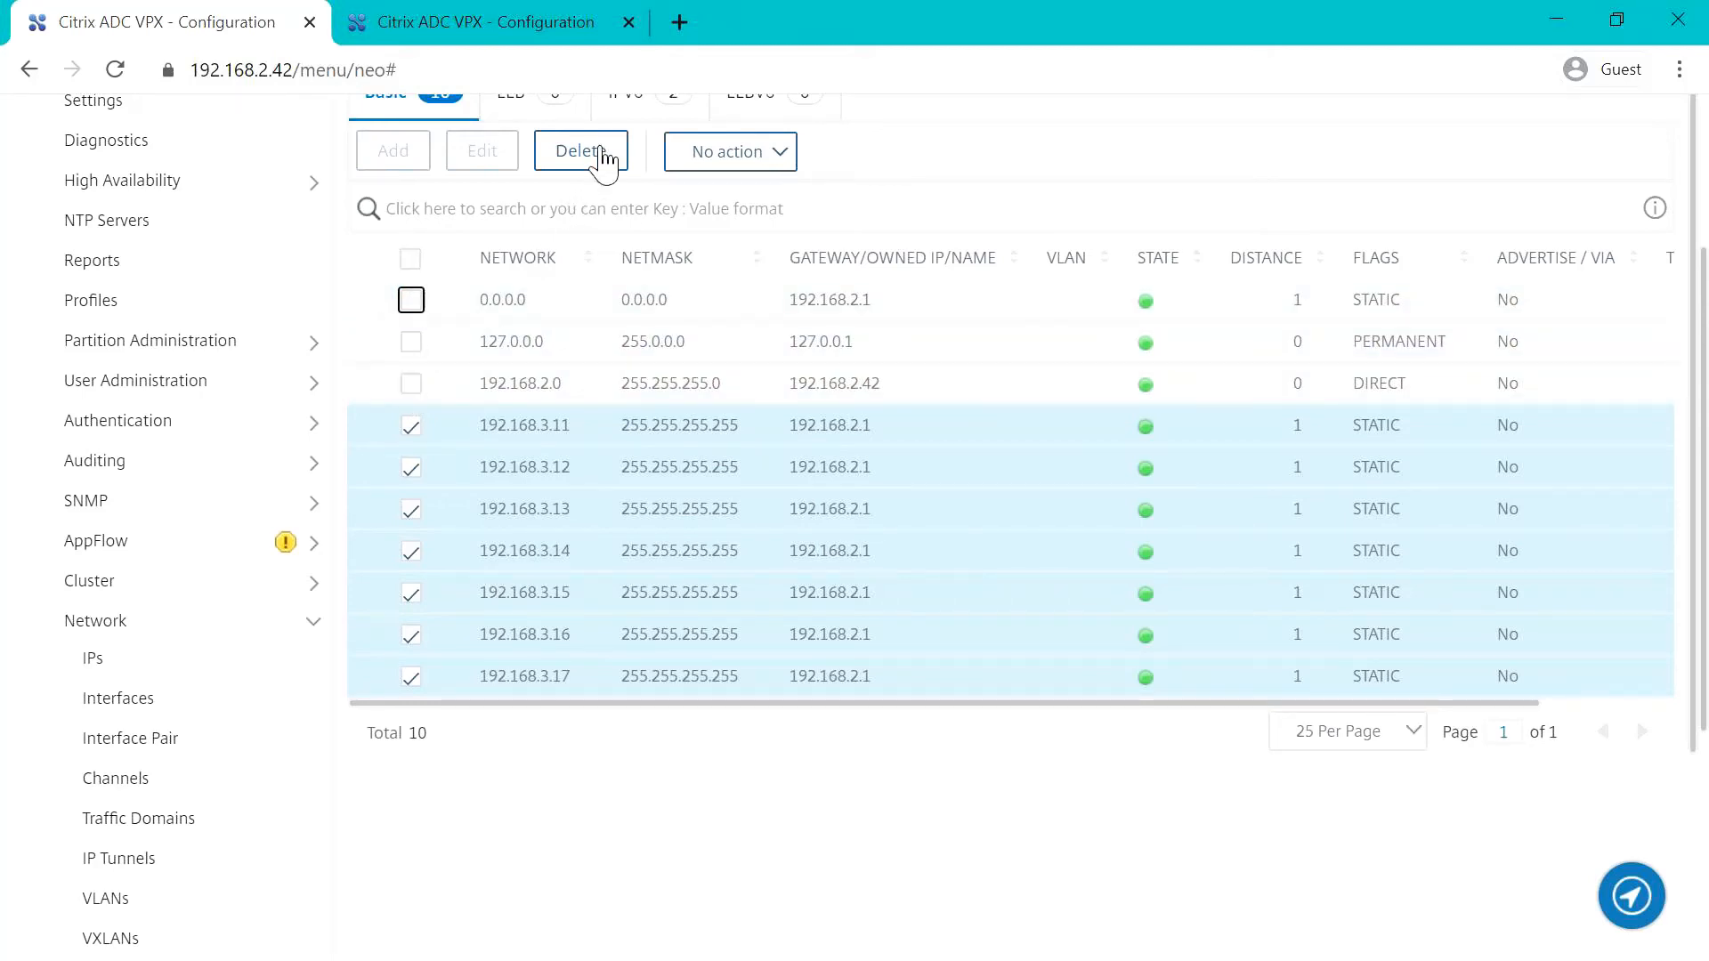
{"action": "left_click", "coordinate": [597, 161]}
{"action": "left_click", "coordinate": [1063, 615]}
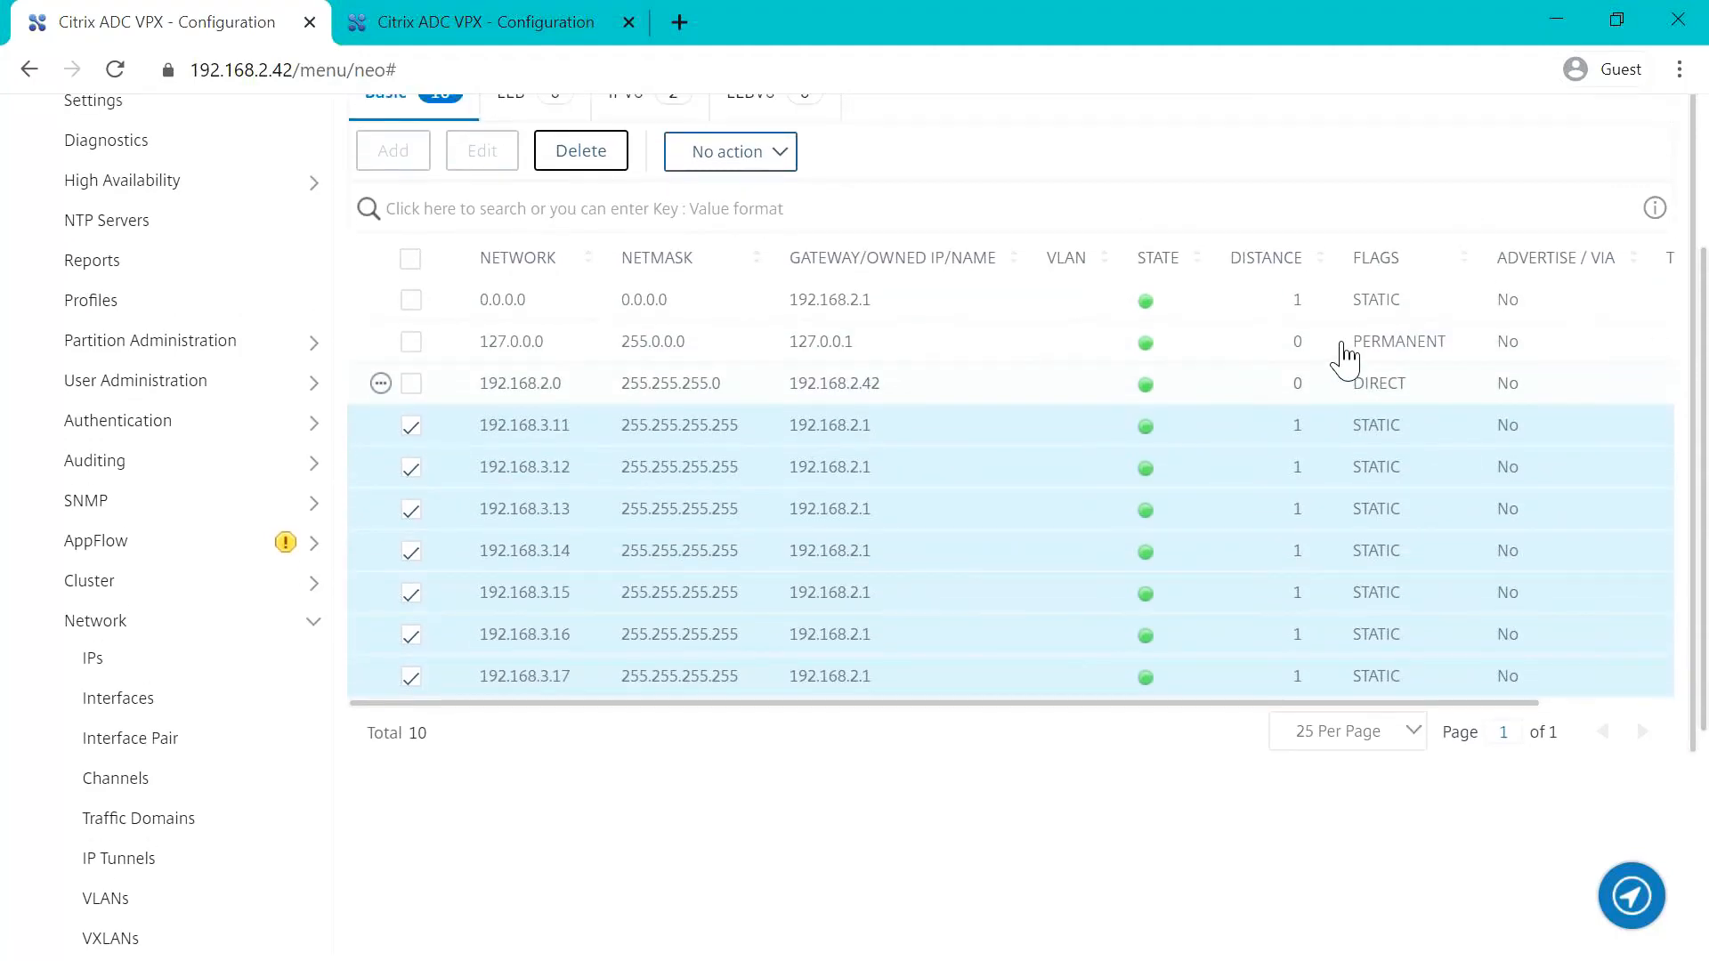
Step: Switch to the network IPs list and back to reload the routes list and check the remaining routes
{"action": "left_click", "coordinate": [96, 660]}
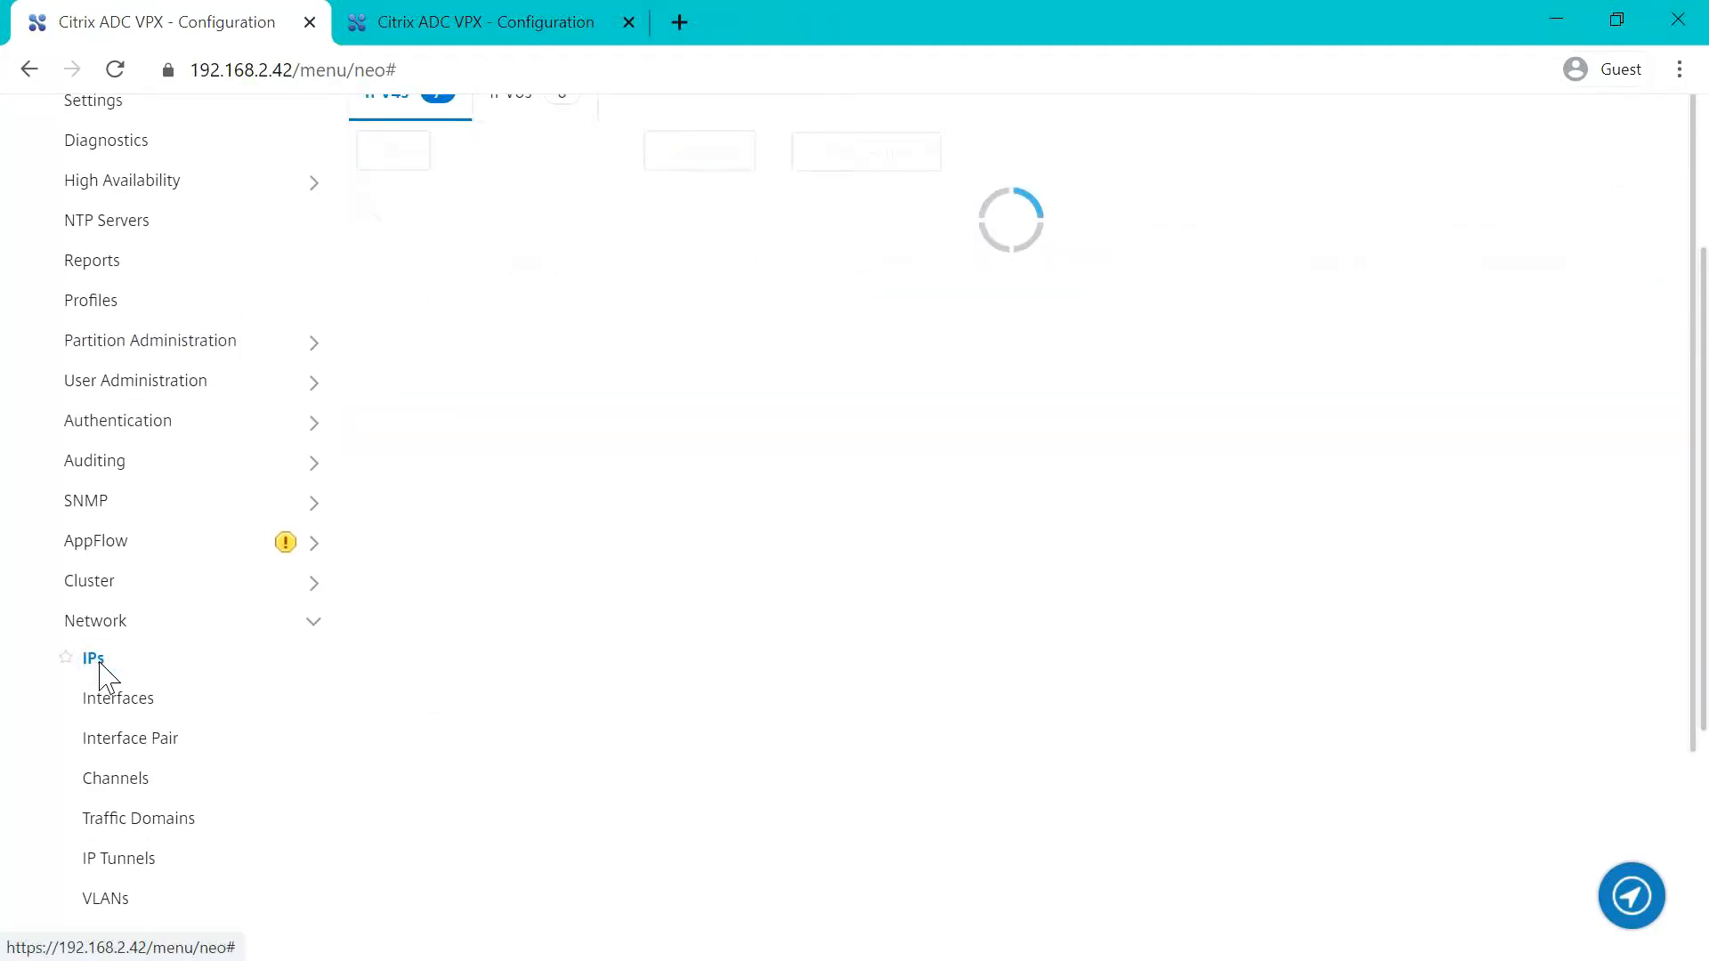
{"action": "scroll", "coordinate": [105, 676], "scroll_direction": "down", "scroll_amount": 8}
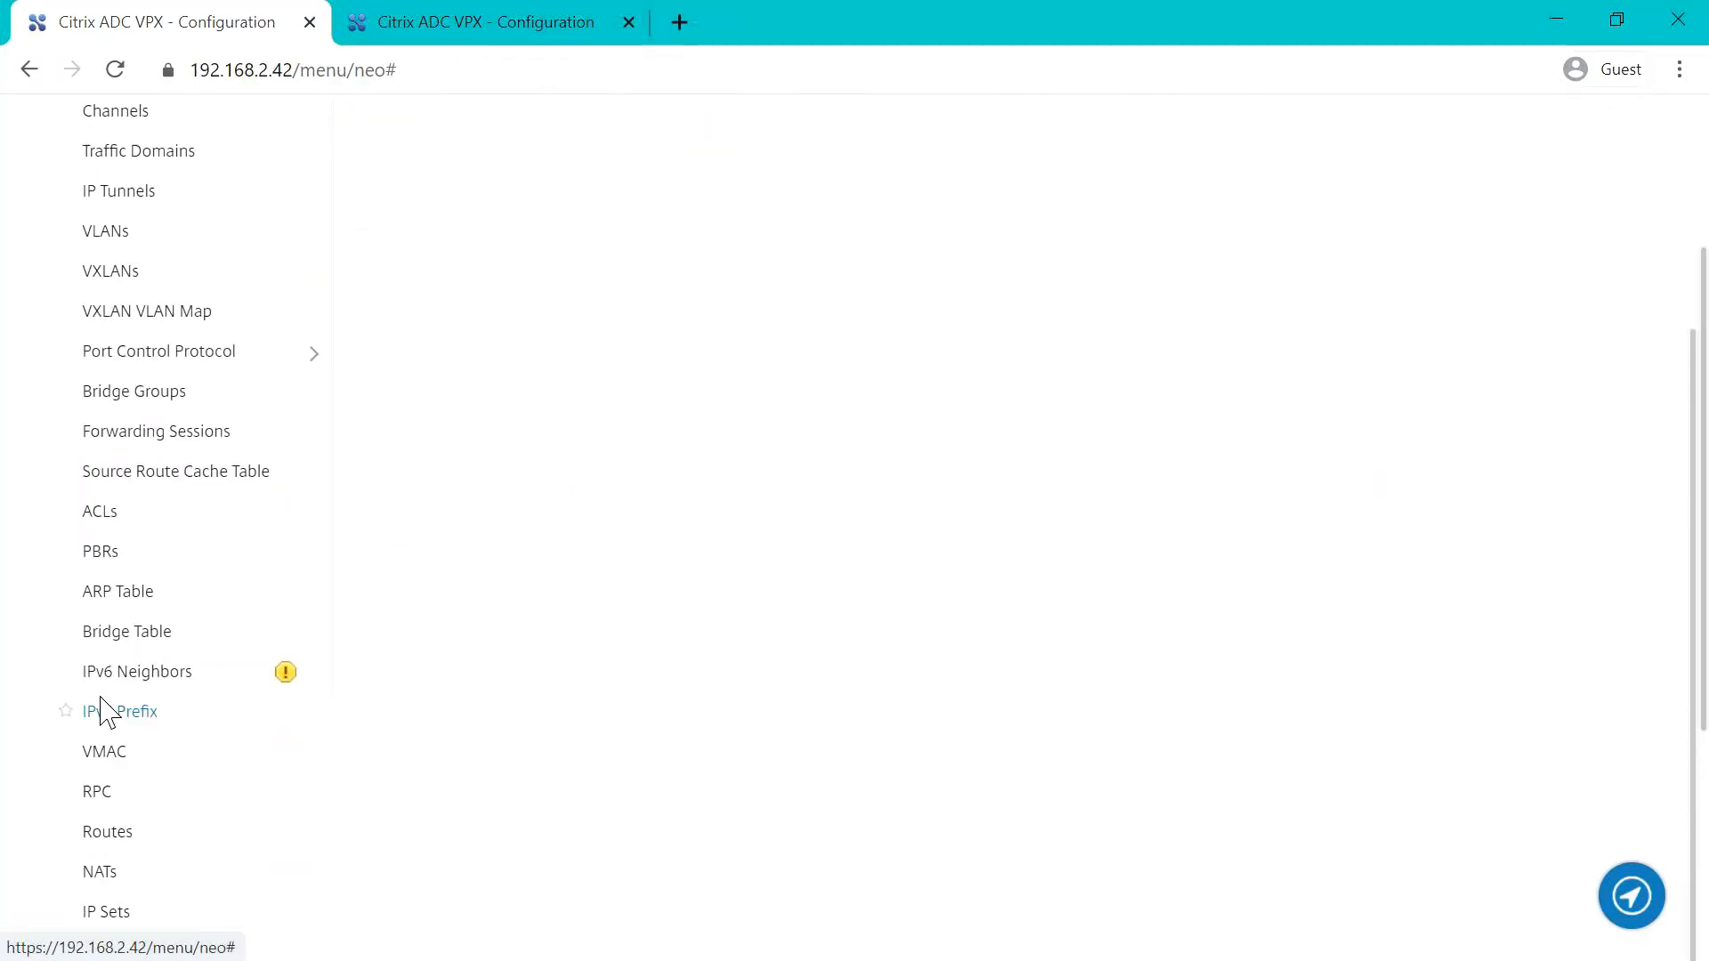
{"action": "scroll", "coordinate": [107, 711], "scroll_direction": "down", "scroll_amount": 3}
{"action": "left_click", "coordinate": [120, 573]}
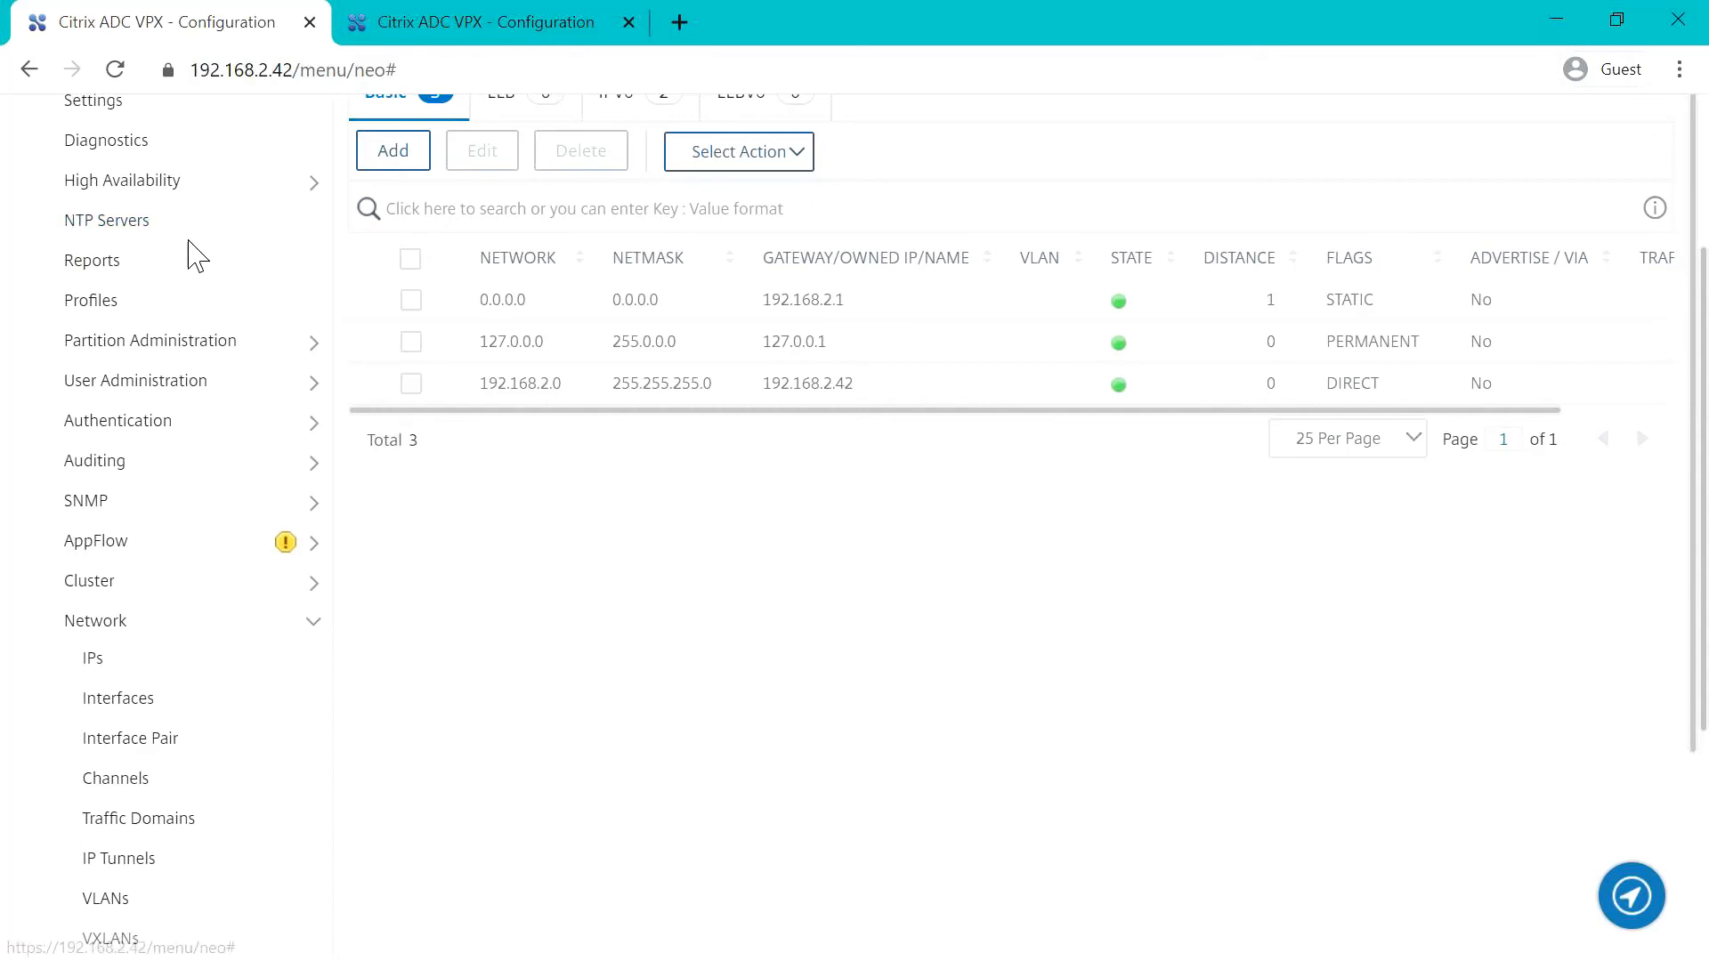
Step: Open the load balancing servers list under Traffic Management to review the servers' states and IP addresses
{"action": "scroll", "coordinate": [196, 255], "scroll_direction": "up", "scroll_amount": 3}
{"action": "left_click", "coordinate": [141, 286]}
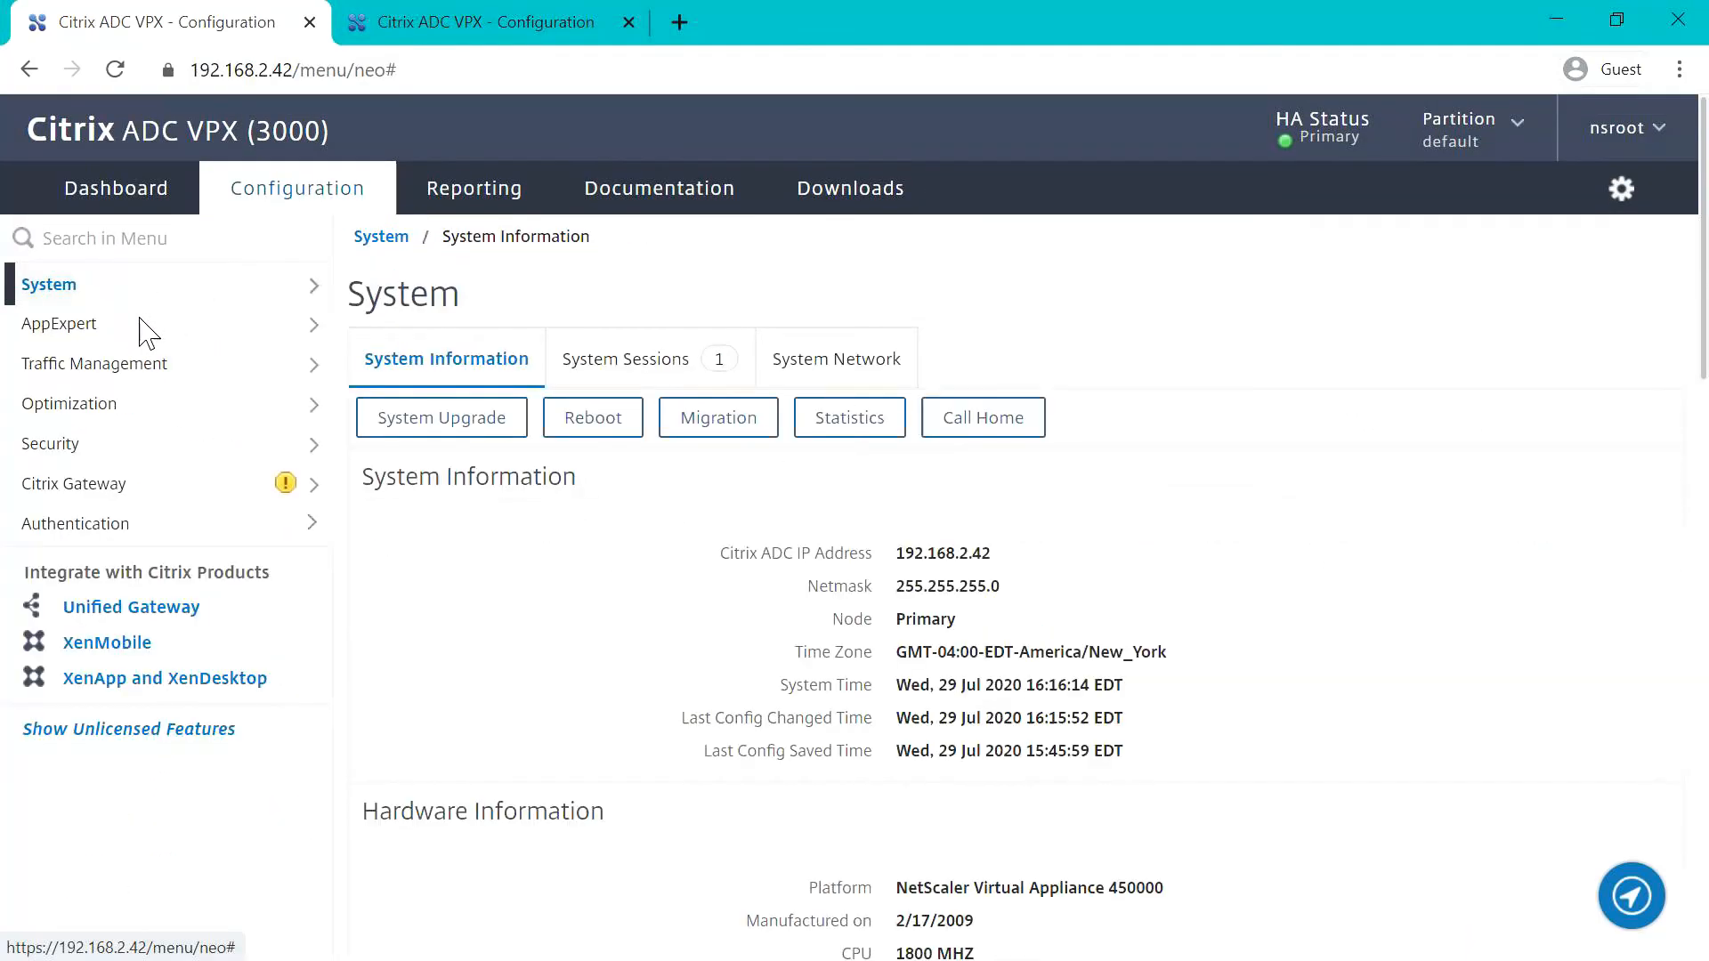
{"action": "left_click", "coordinate": [151, 367]}
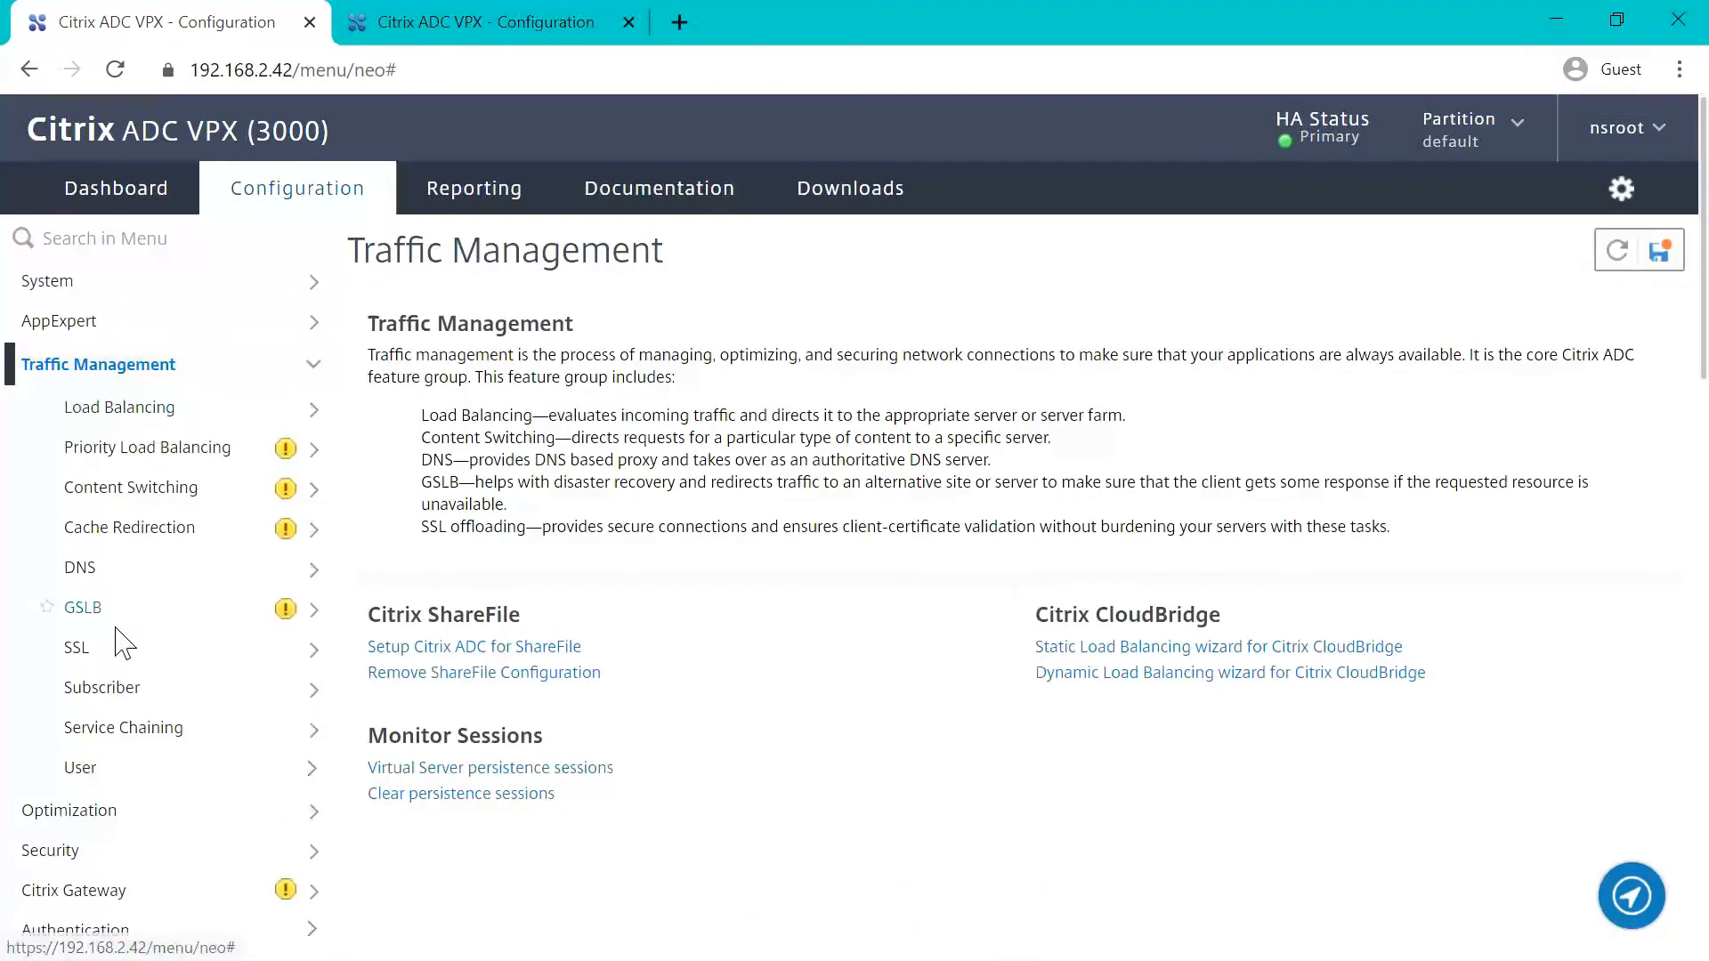
{"action": "left_click", "coordinate": [181, 411]}
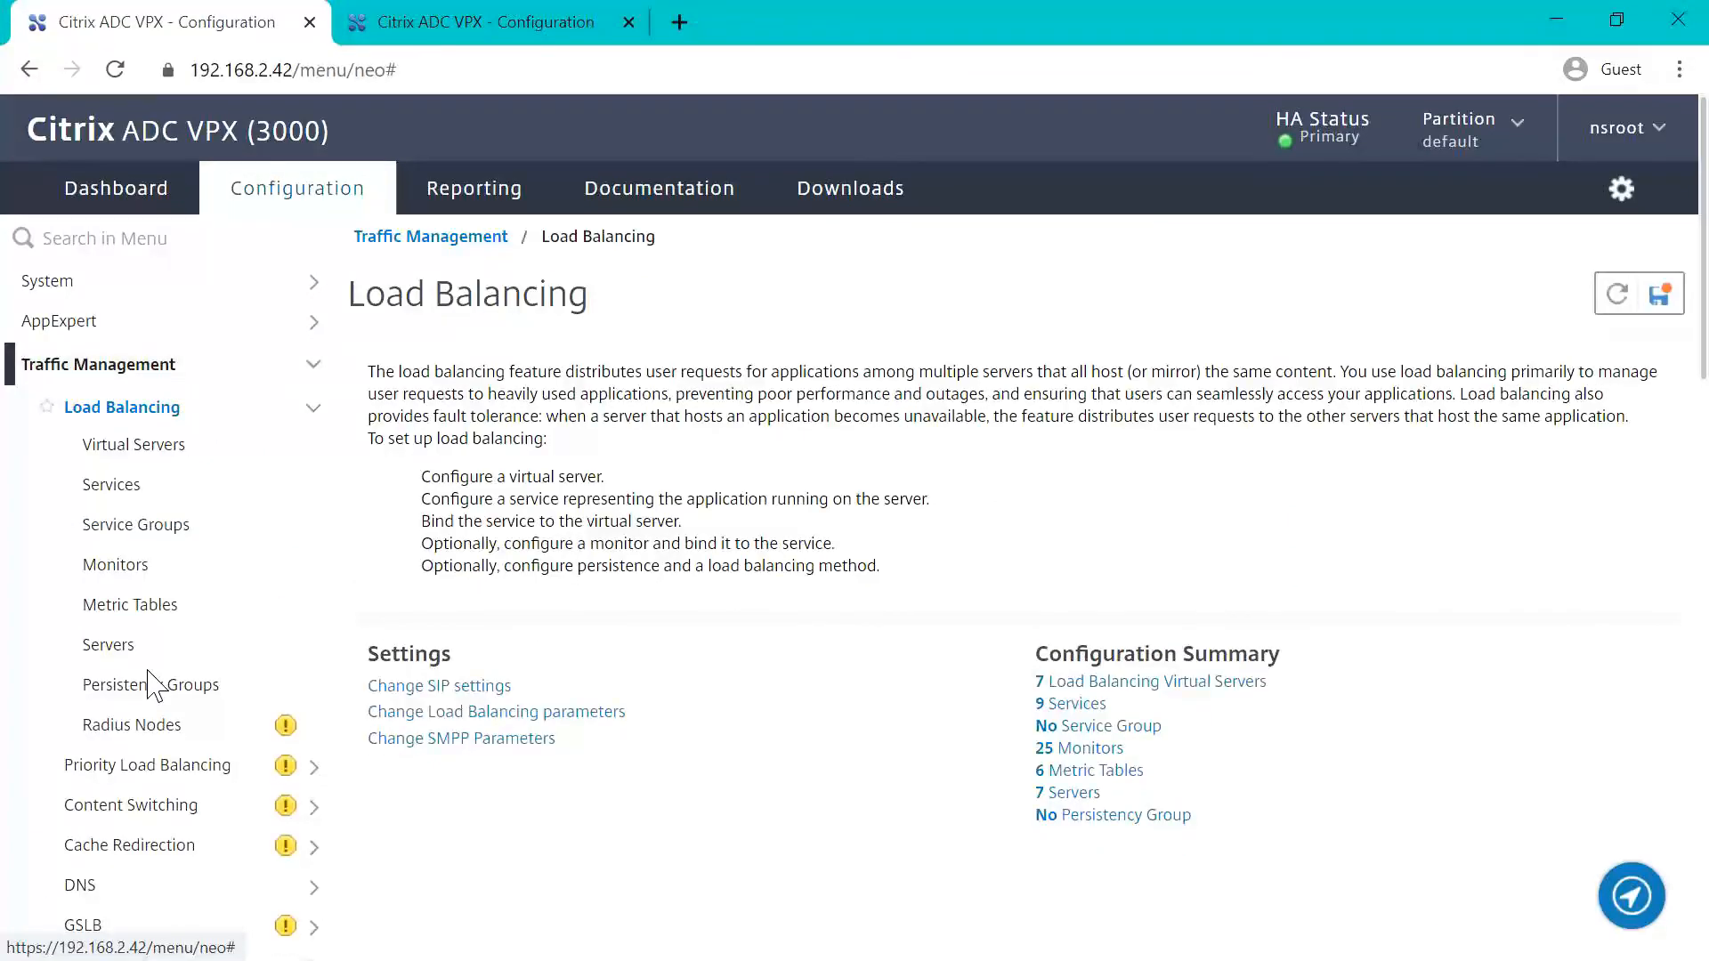
{"action": "left_click", "coordinate": [132, 647]}
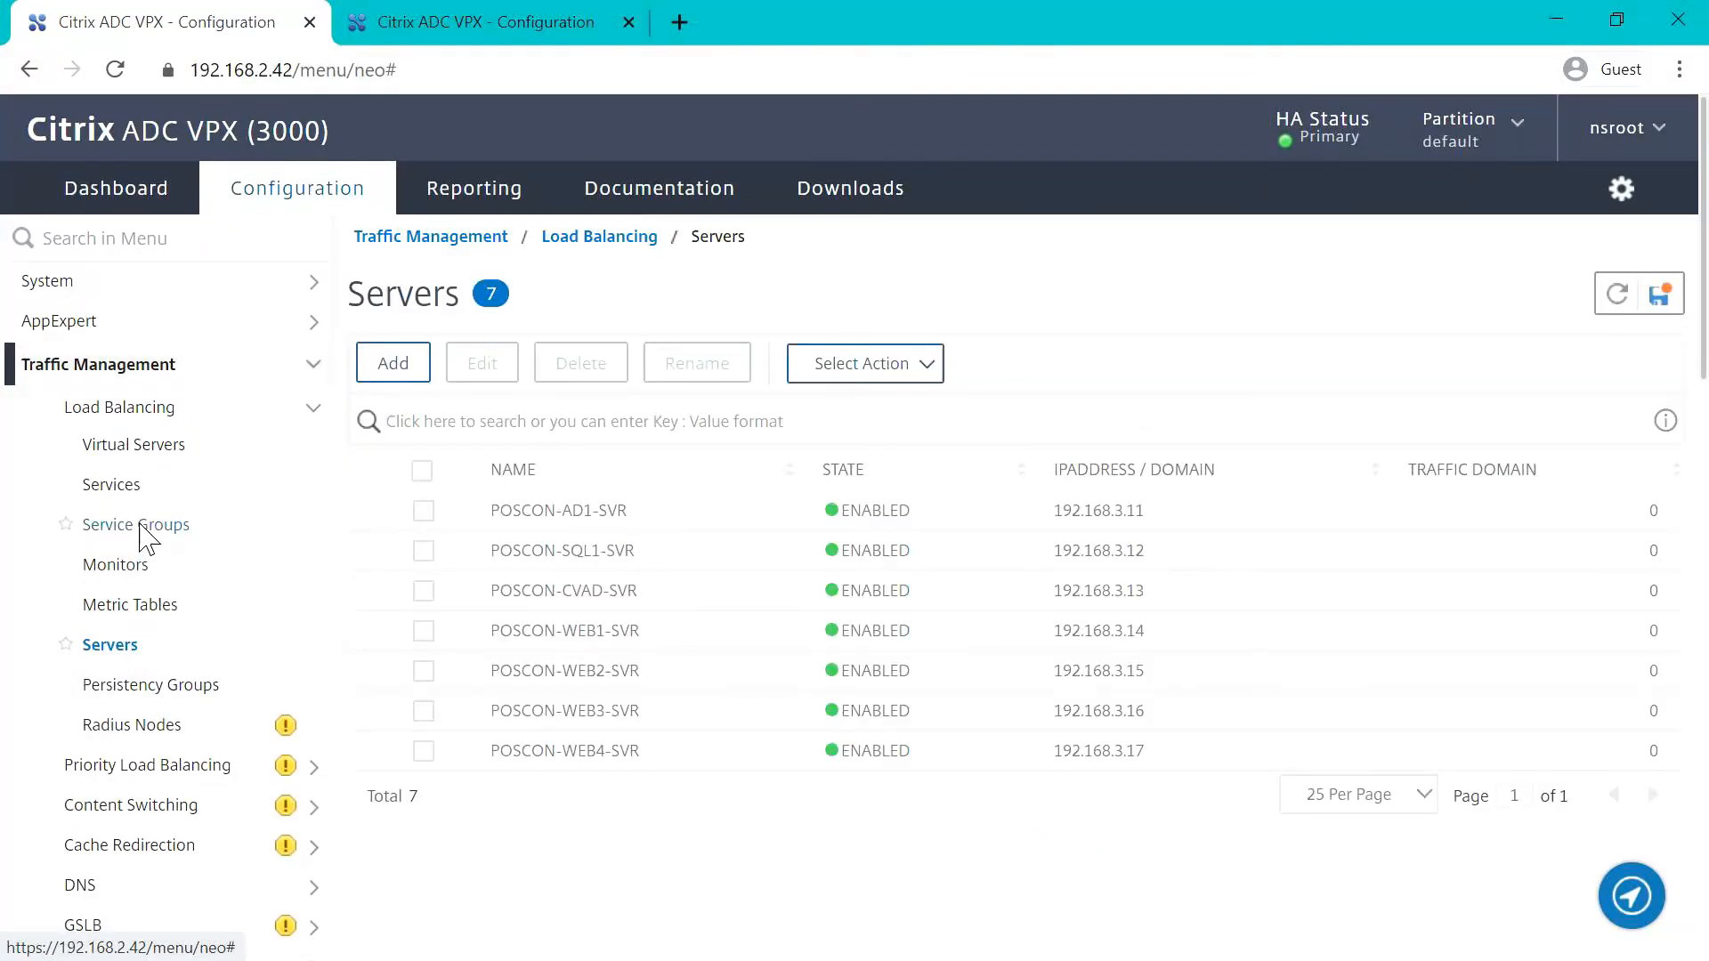
Step: Review the server states of all services in the load balancing services list
{"action": "left_click", "coordinate": [133, 484]}
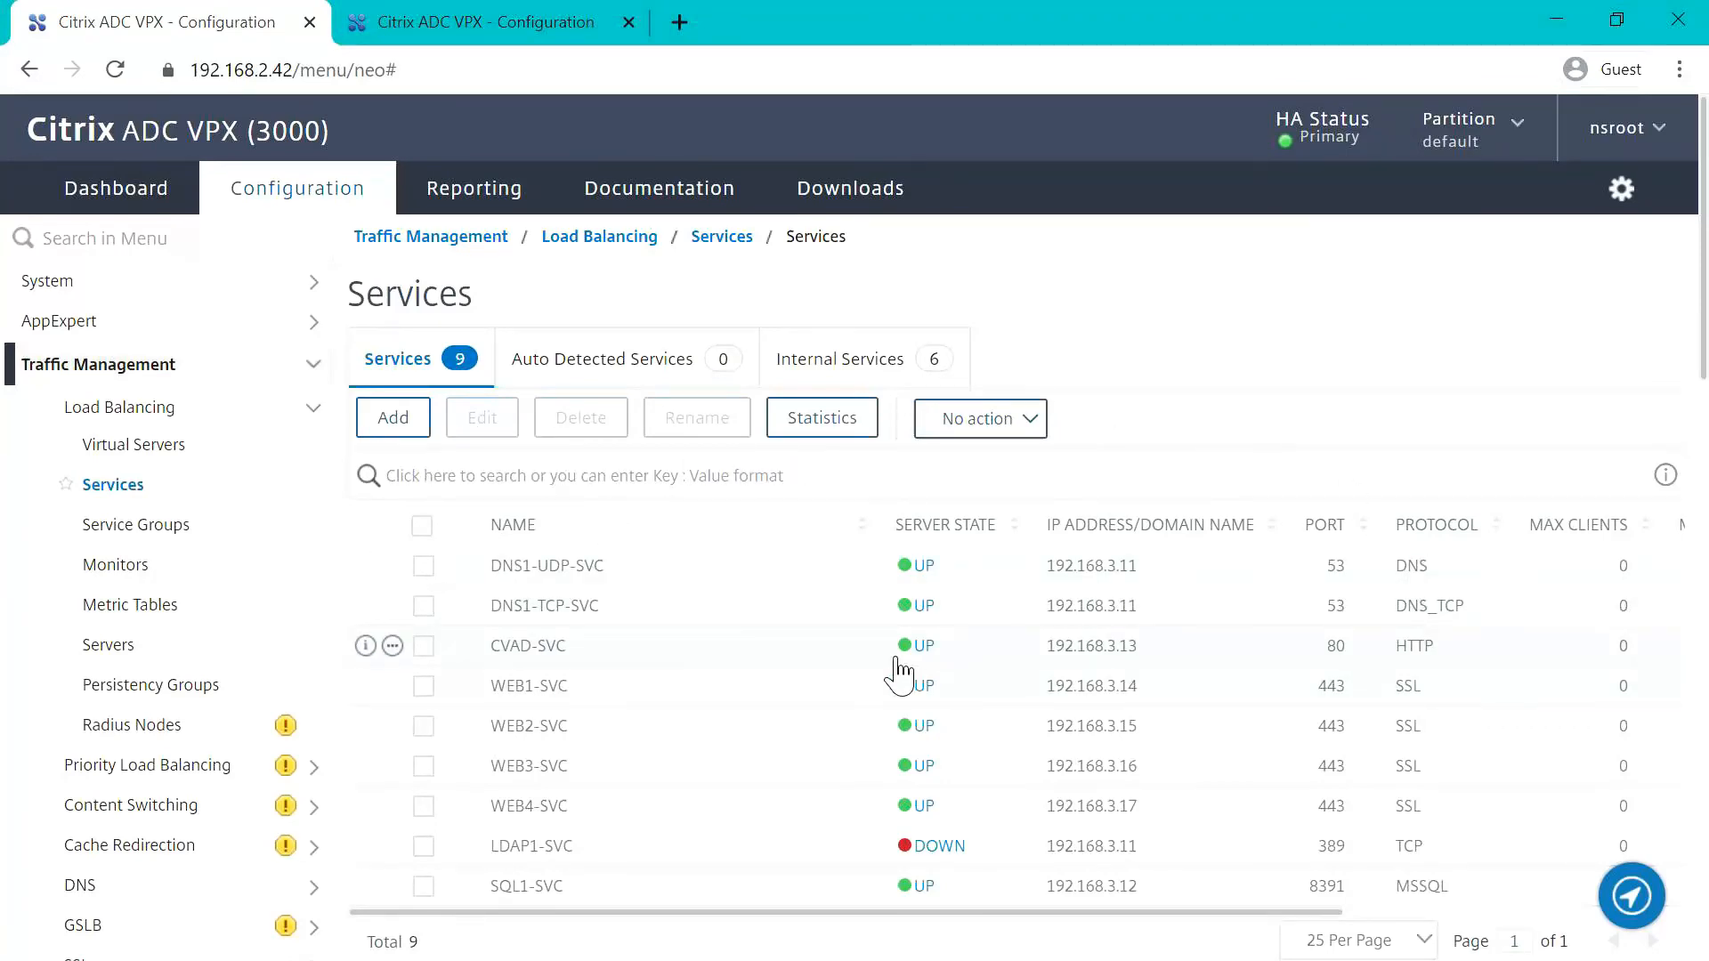
{"action": "scroll", "coordinate": [890, 672], "scroll_direction": "down", "scroll_amount": 1}
{"action": "scroll", "coordinate": [885, 666], "scroll_direction": "down", "scroll_amount": 3}
{"action": "scroll", "coordinate": [885, 658], "scroll_direction": "up", "scroll_amount": 2}
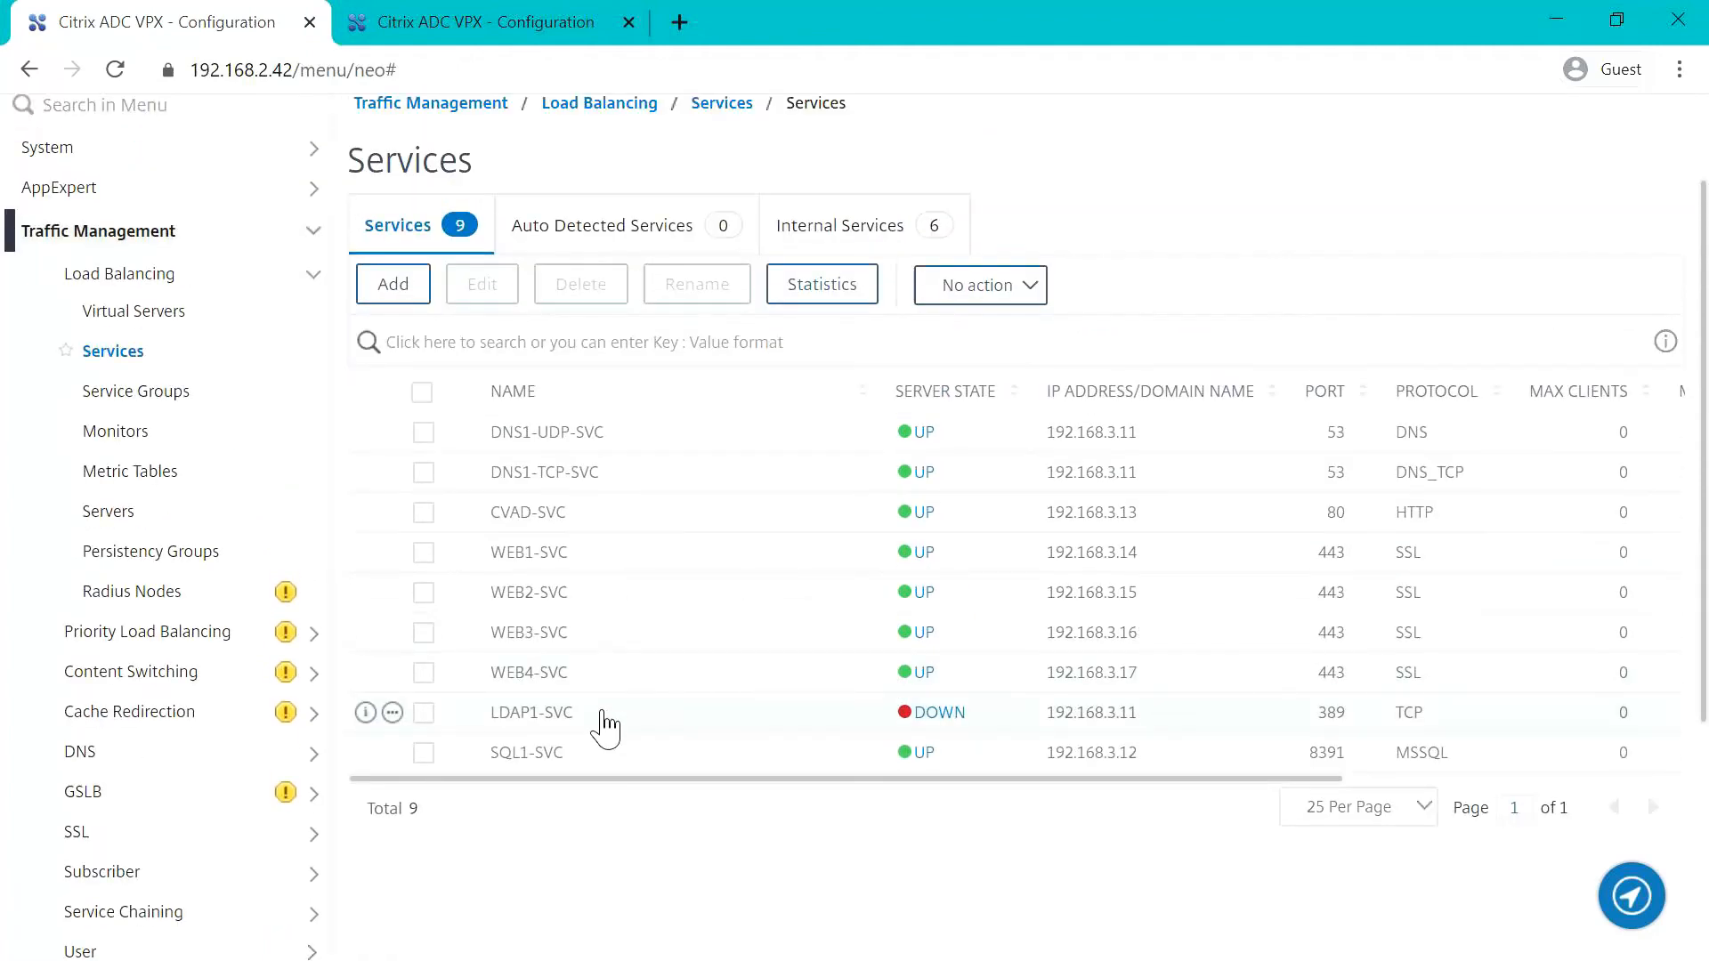
Step: Inspect the monitor binding of service LDAP1-SVC and return to the services list
{"action": "left_click", "coordinate": [592, 710]}
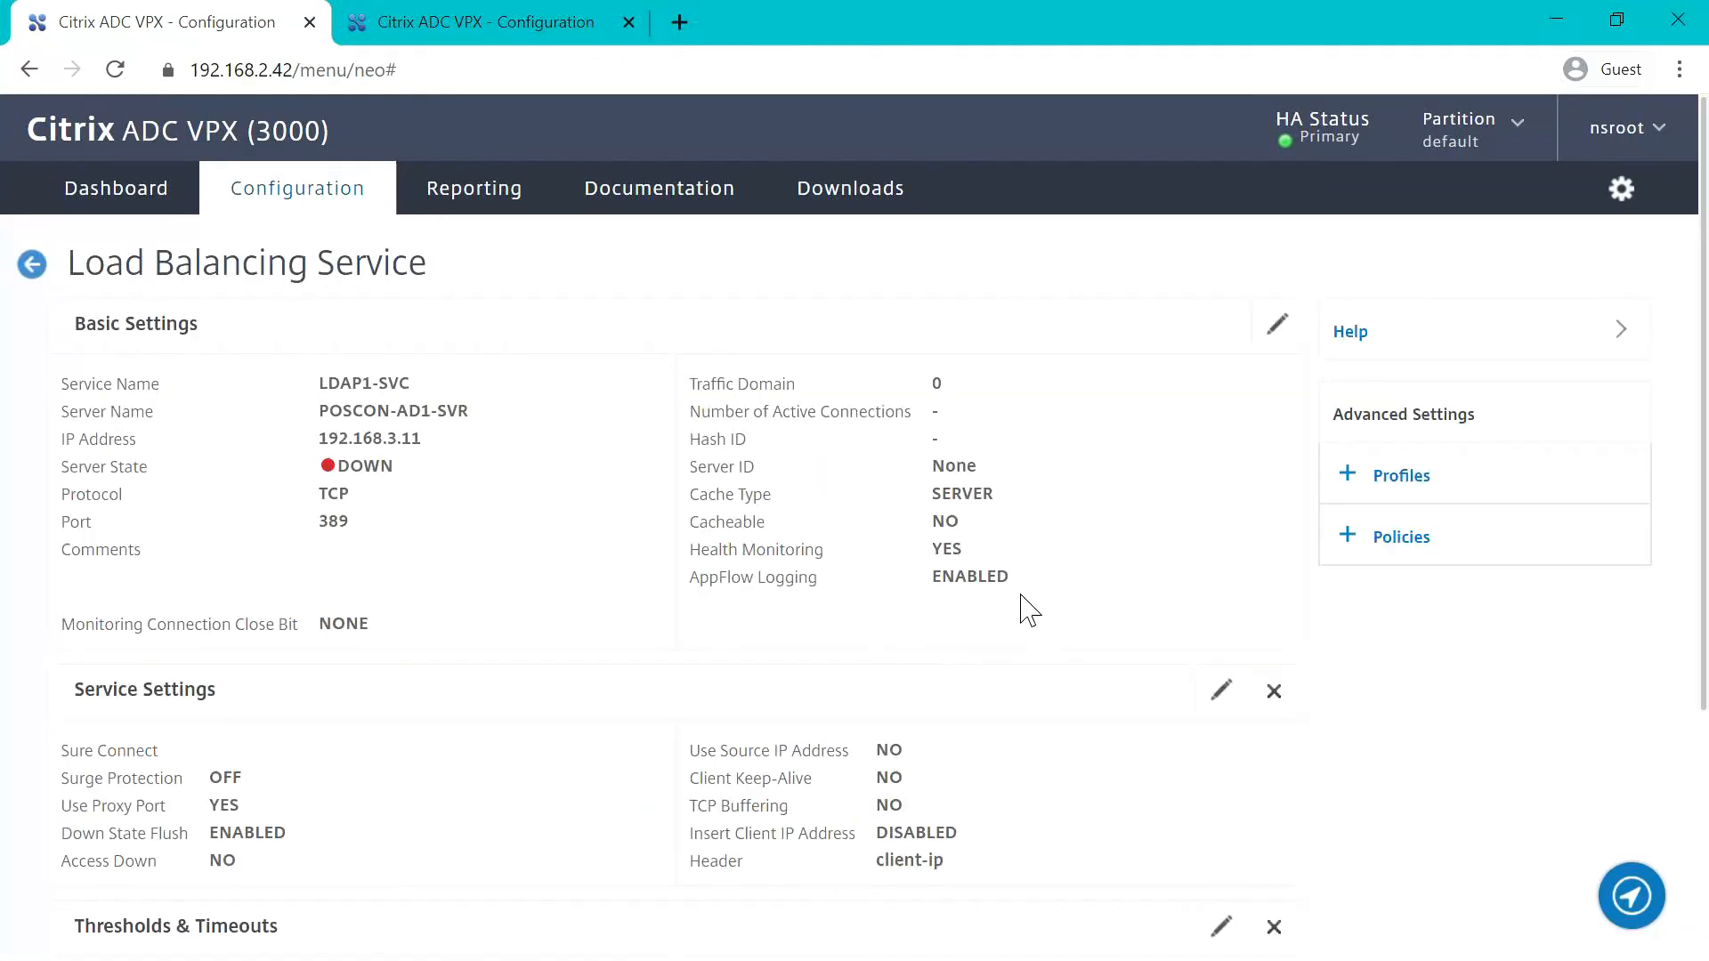
{"action": "scroll", "coordinate": [1066, 614], "scroll_direction": "down", "scroll_amount": 4}
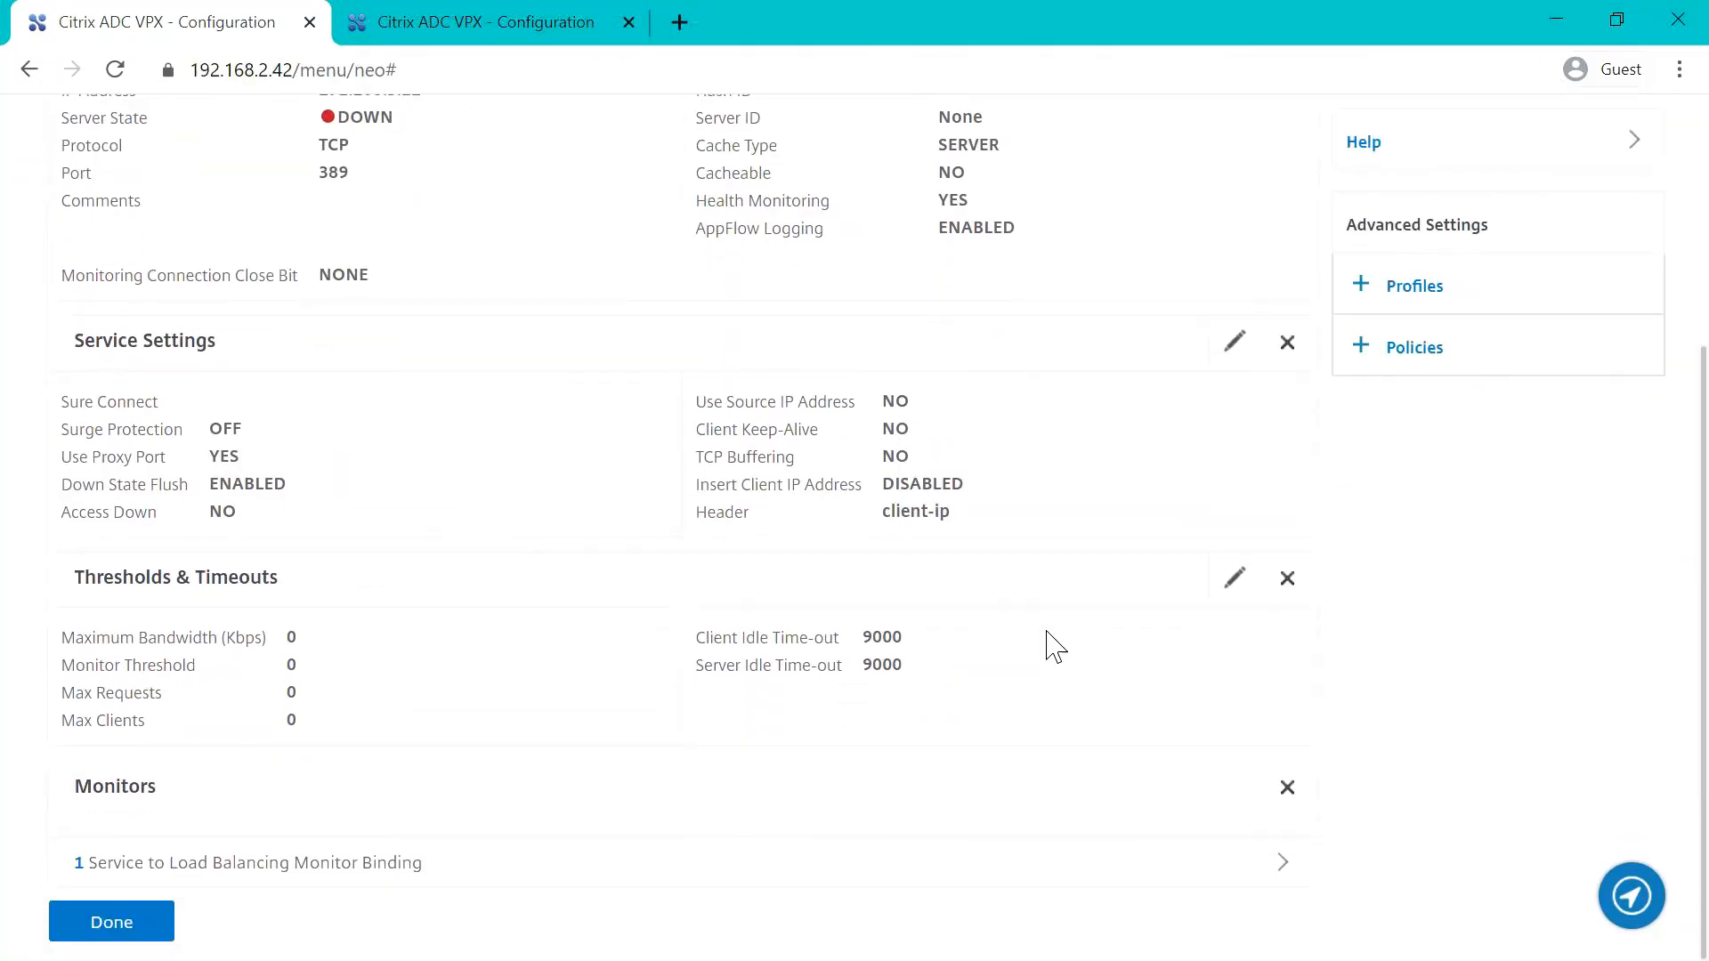
{"action": "left_click", "coordinate": [461, 877]}
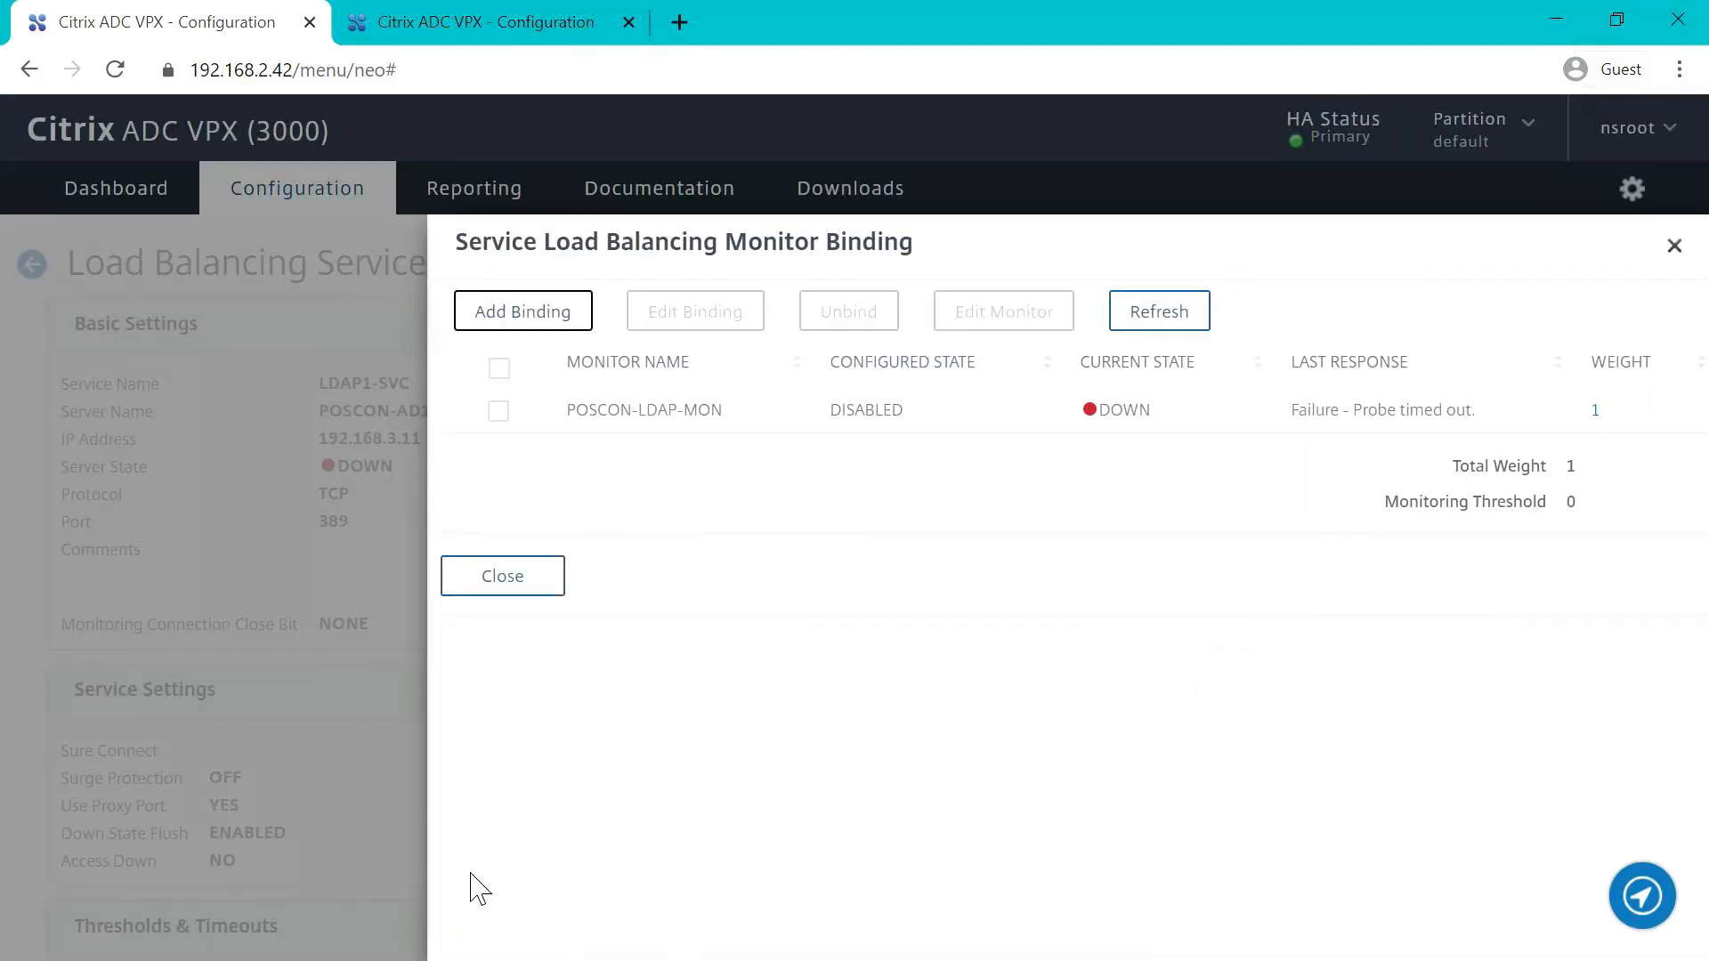
{"action": "left_click", "coordinate": [551, 587]}
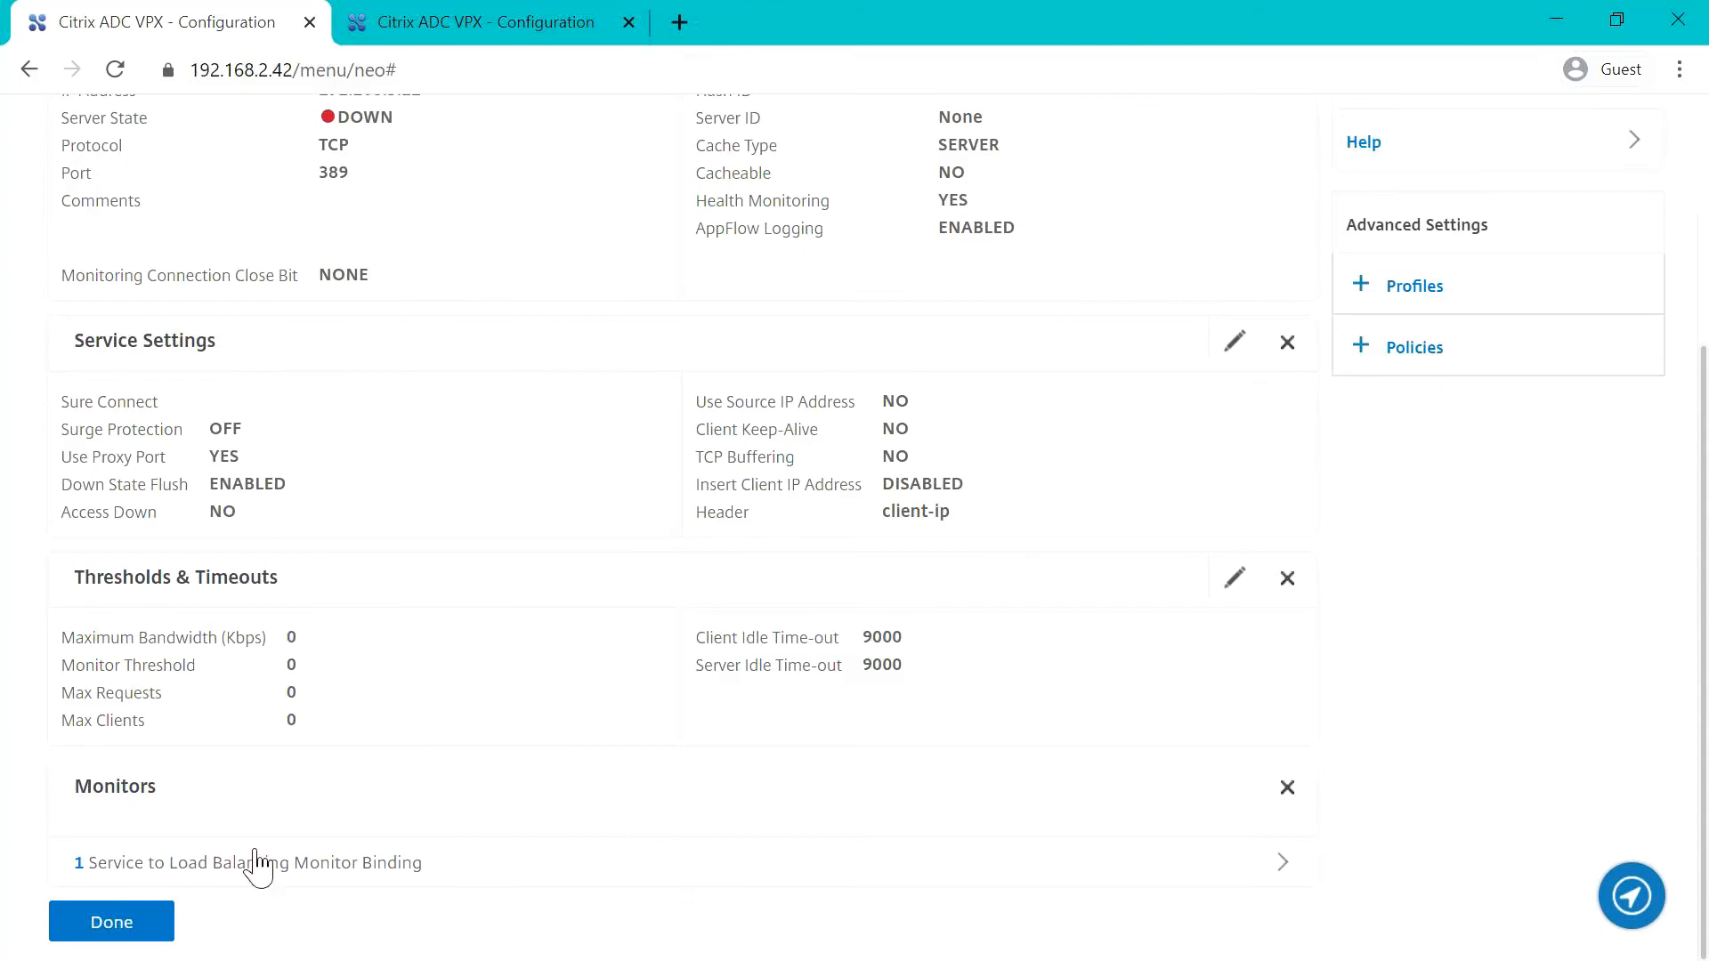
{"action": "left_click", "coordinate": [142, 930]}
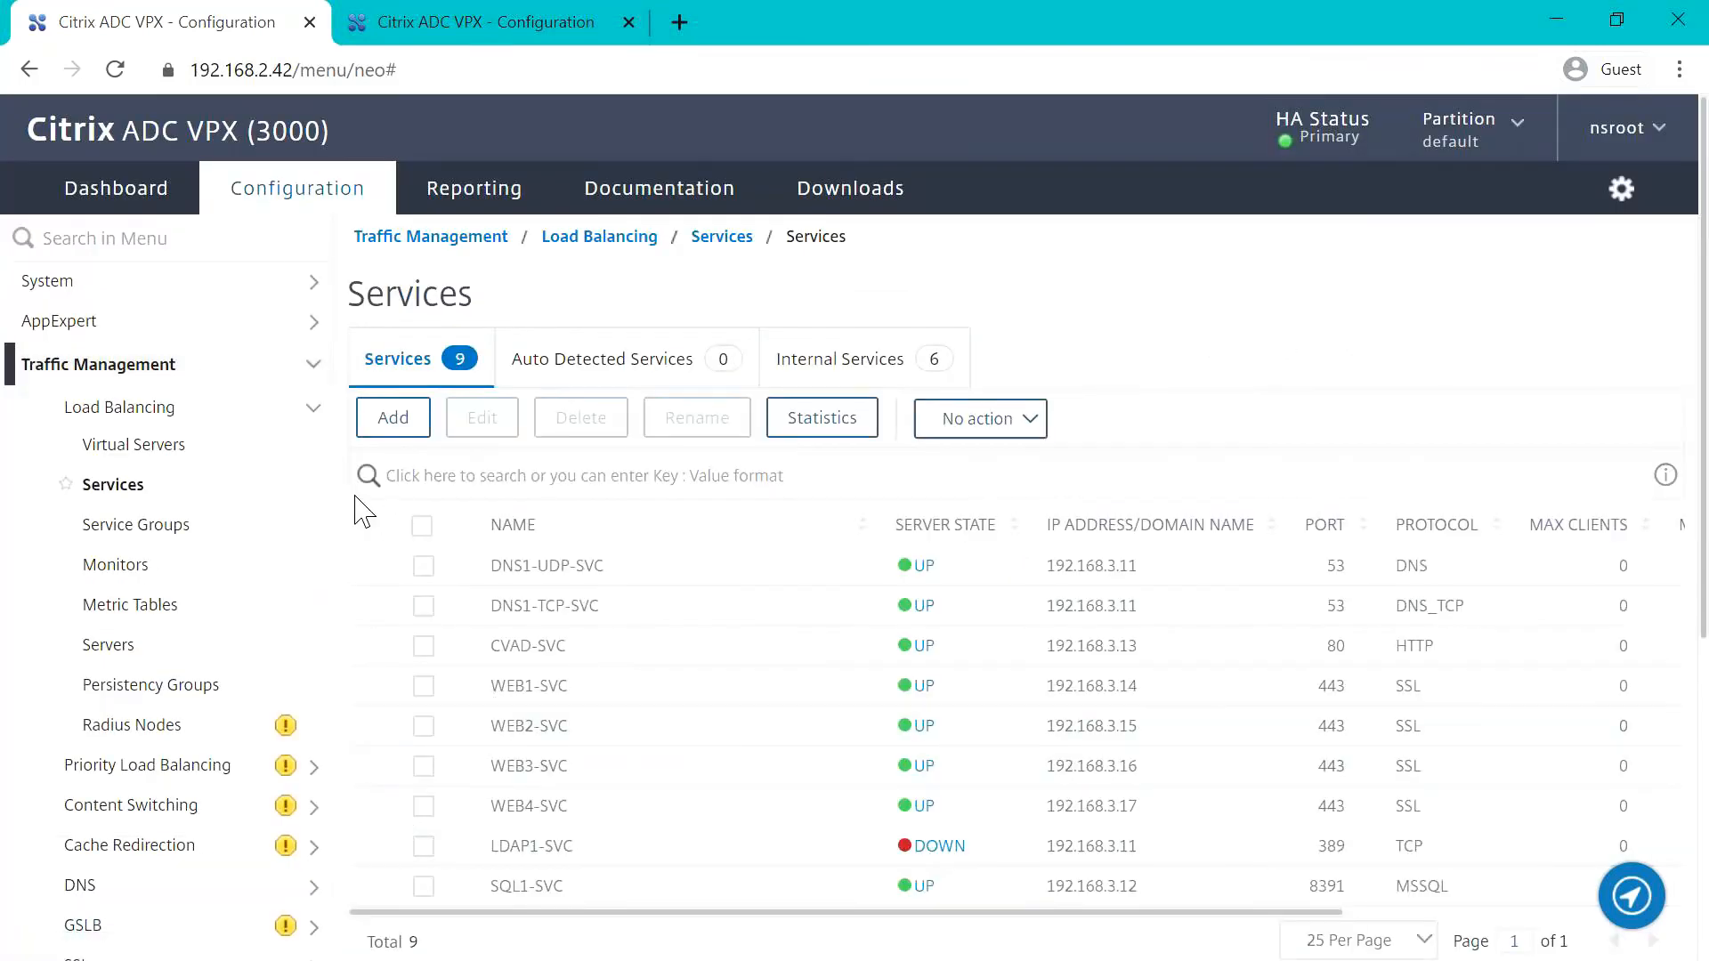
Step: Check the load balancing virtual servers list and save the running configuration
{"action": "left_click", "coordinate": [142, 456]}
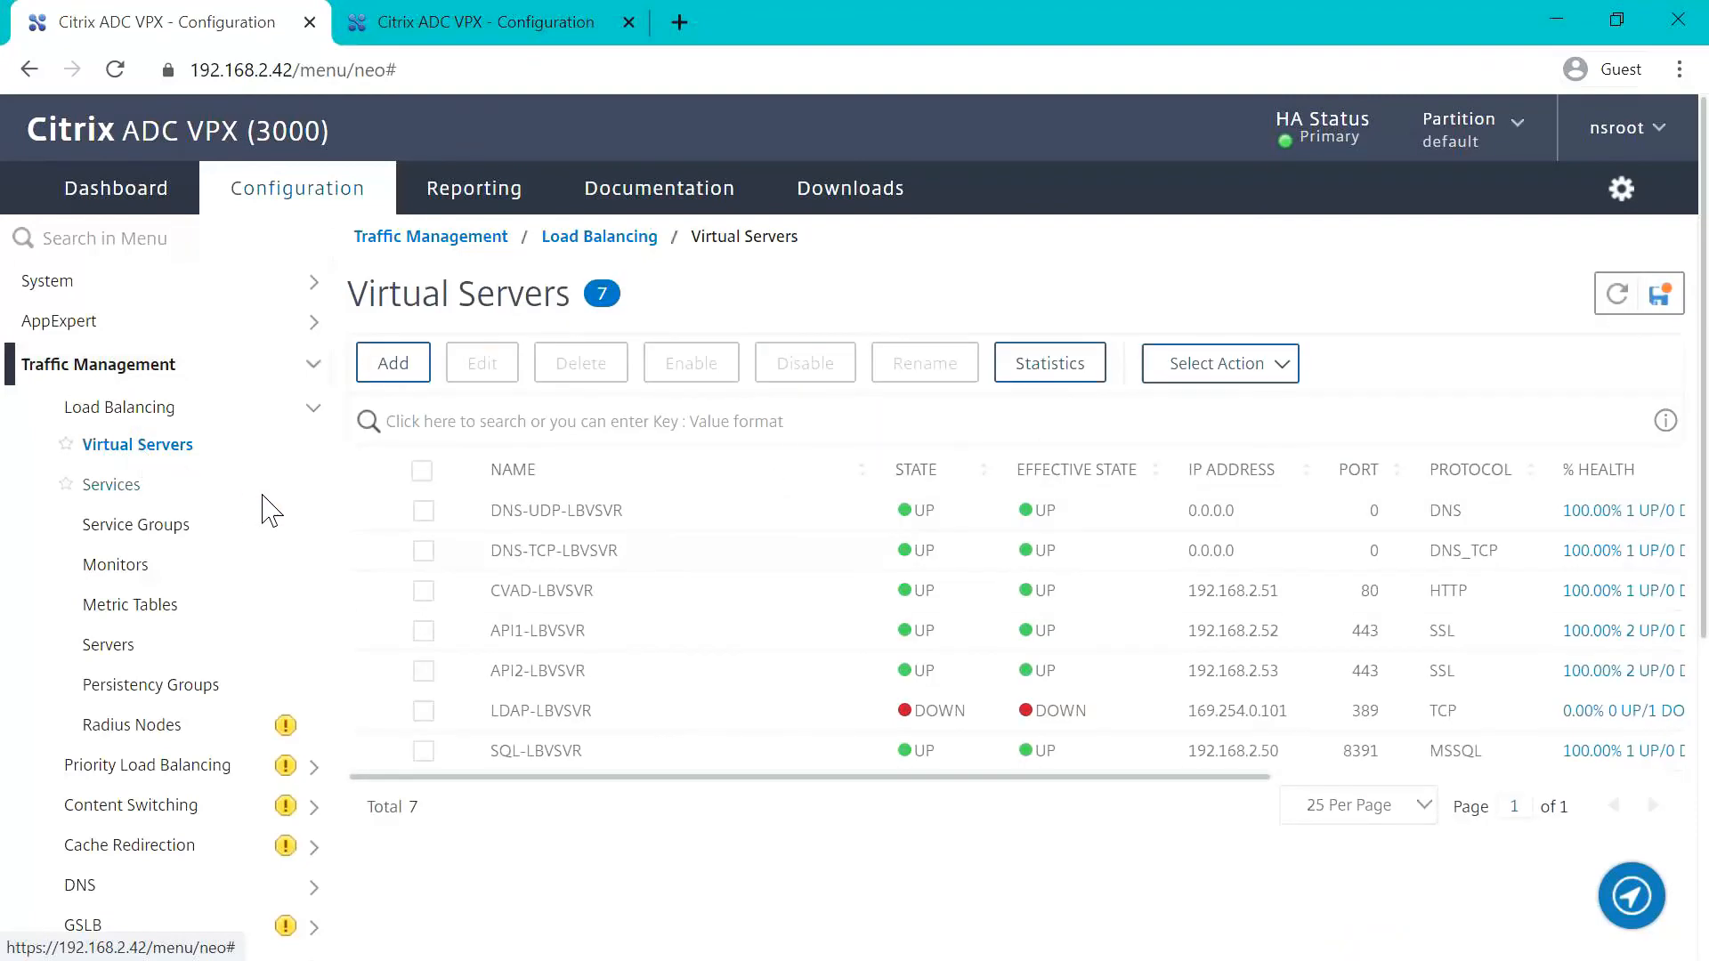
{"action": "left_click", "coordinate": [1661, 297]}
{"action": "left_click", "coordinate": [1049, 623]}
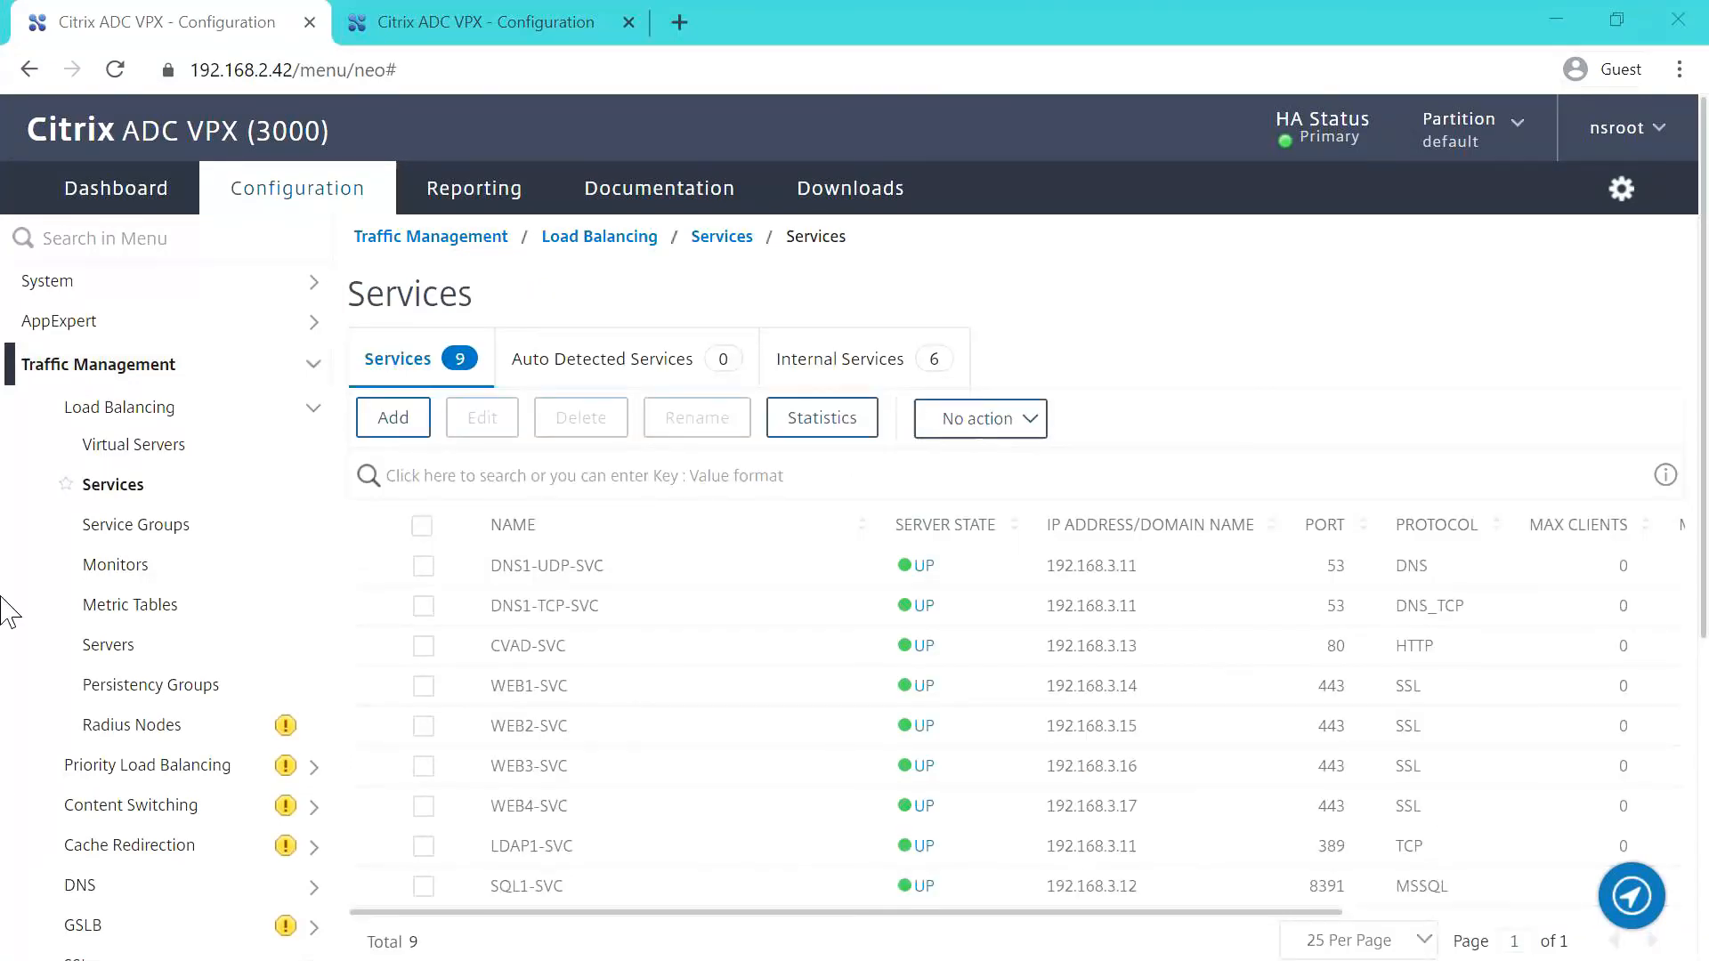
Step: Check the state of service LDAP1-SVC and of virtual server LDAP-LBVSVR in their load balancing lists
{"action": "left_click", "coordinate": [423, 845]}
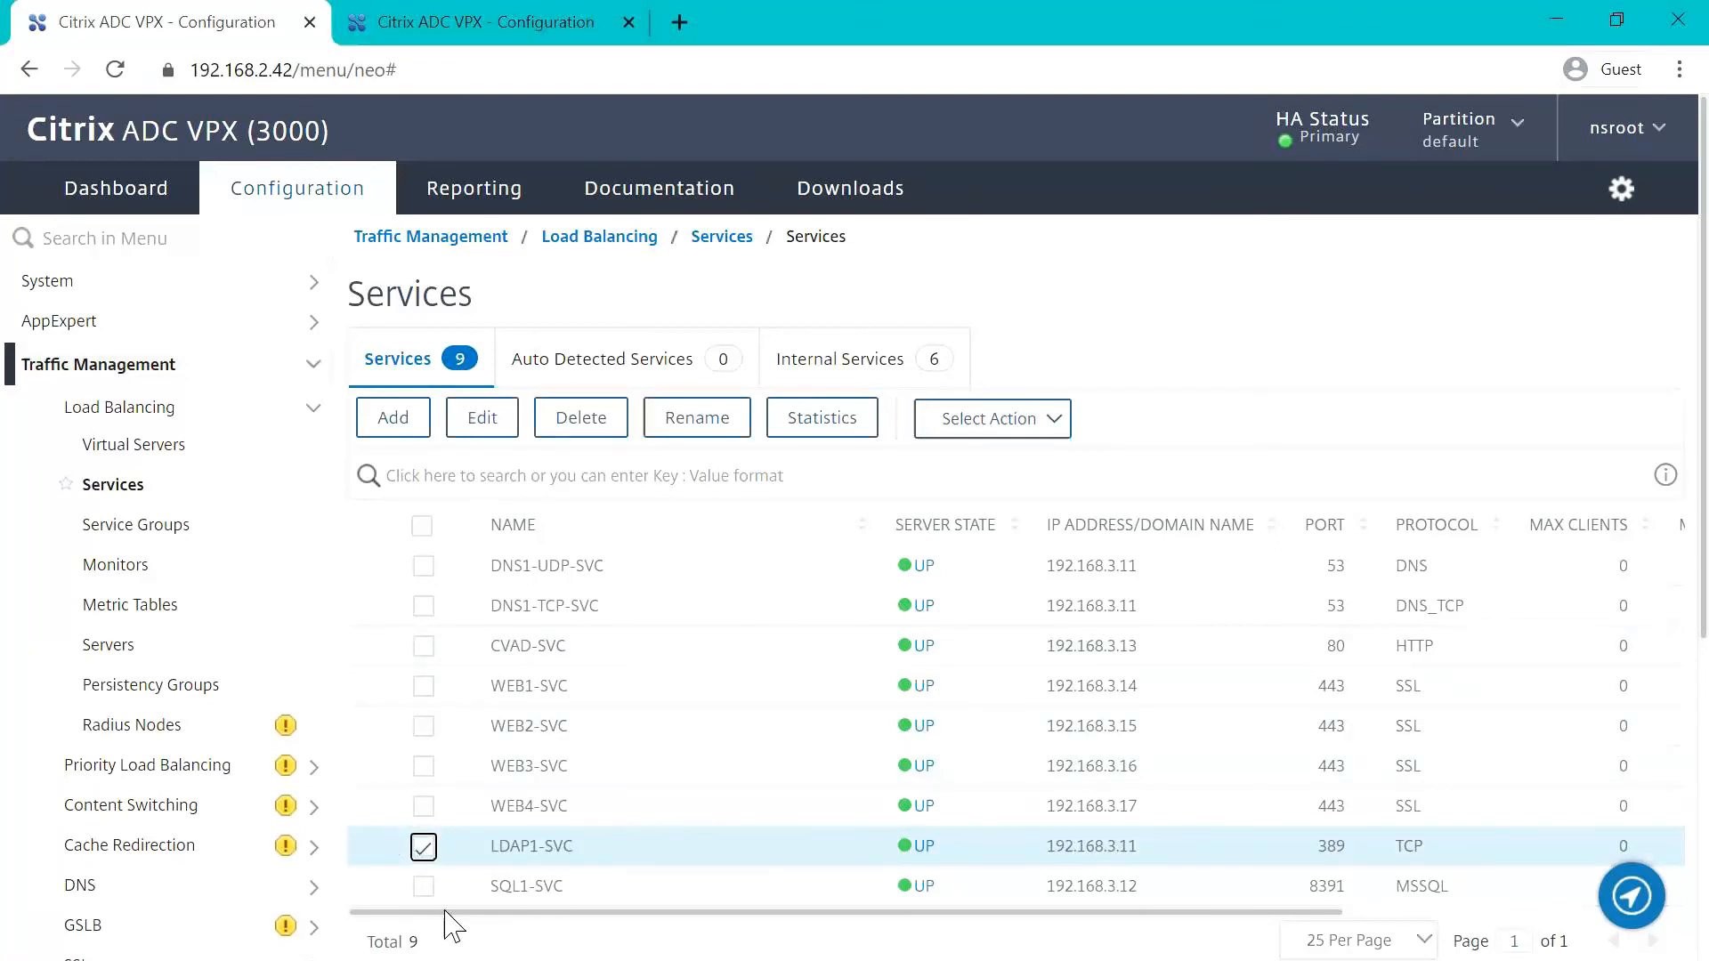
{"action": "left_click", "coordinate": [424, 846]}
{"action": "left_click", "coordinate": [134, 445]}
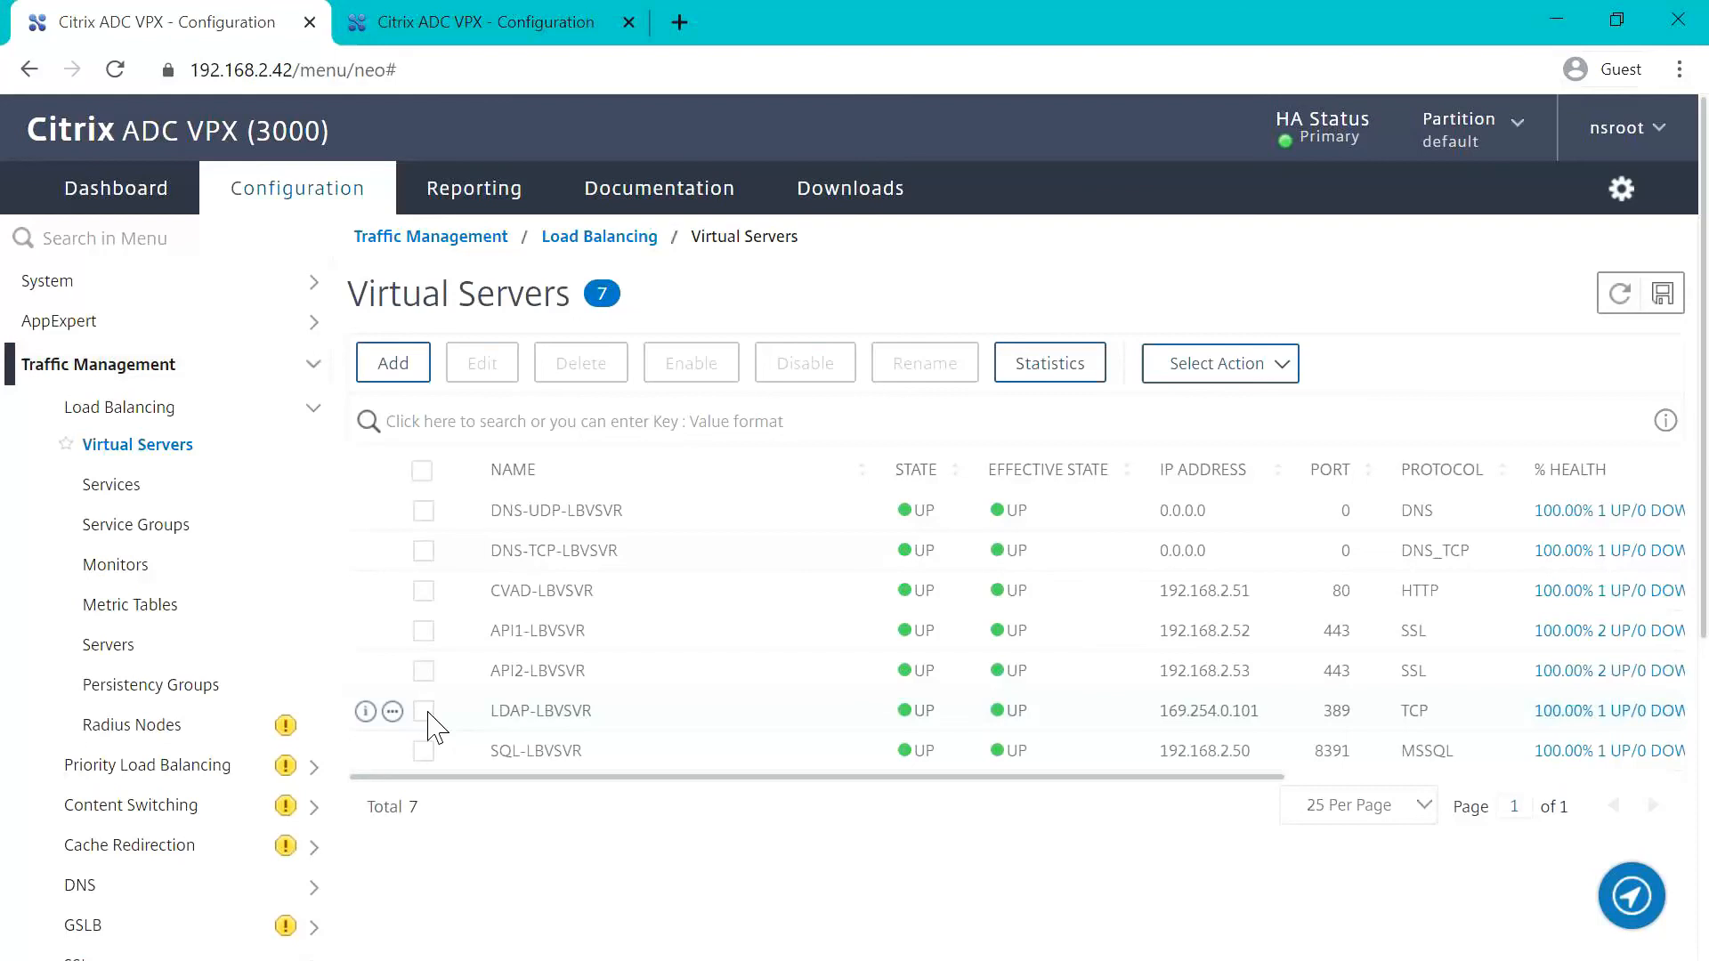
{"action": "left_click", "coordinate": [425, 712]}
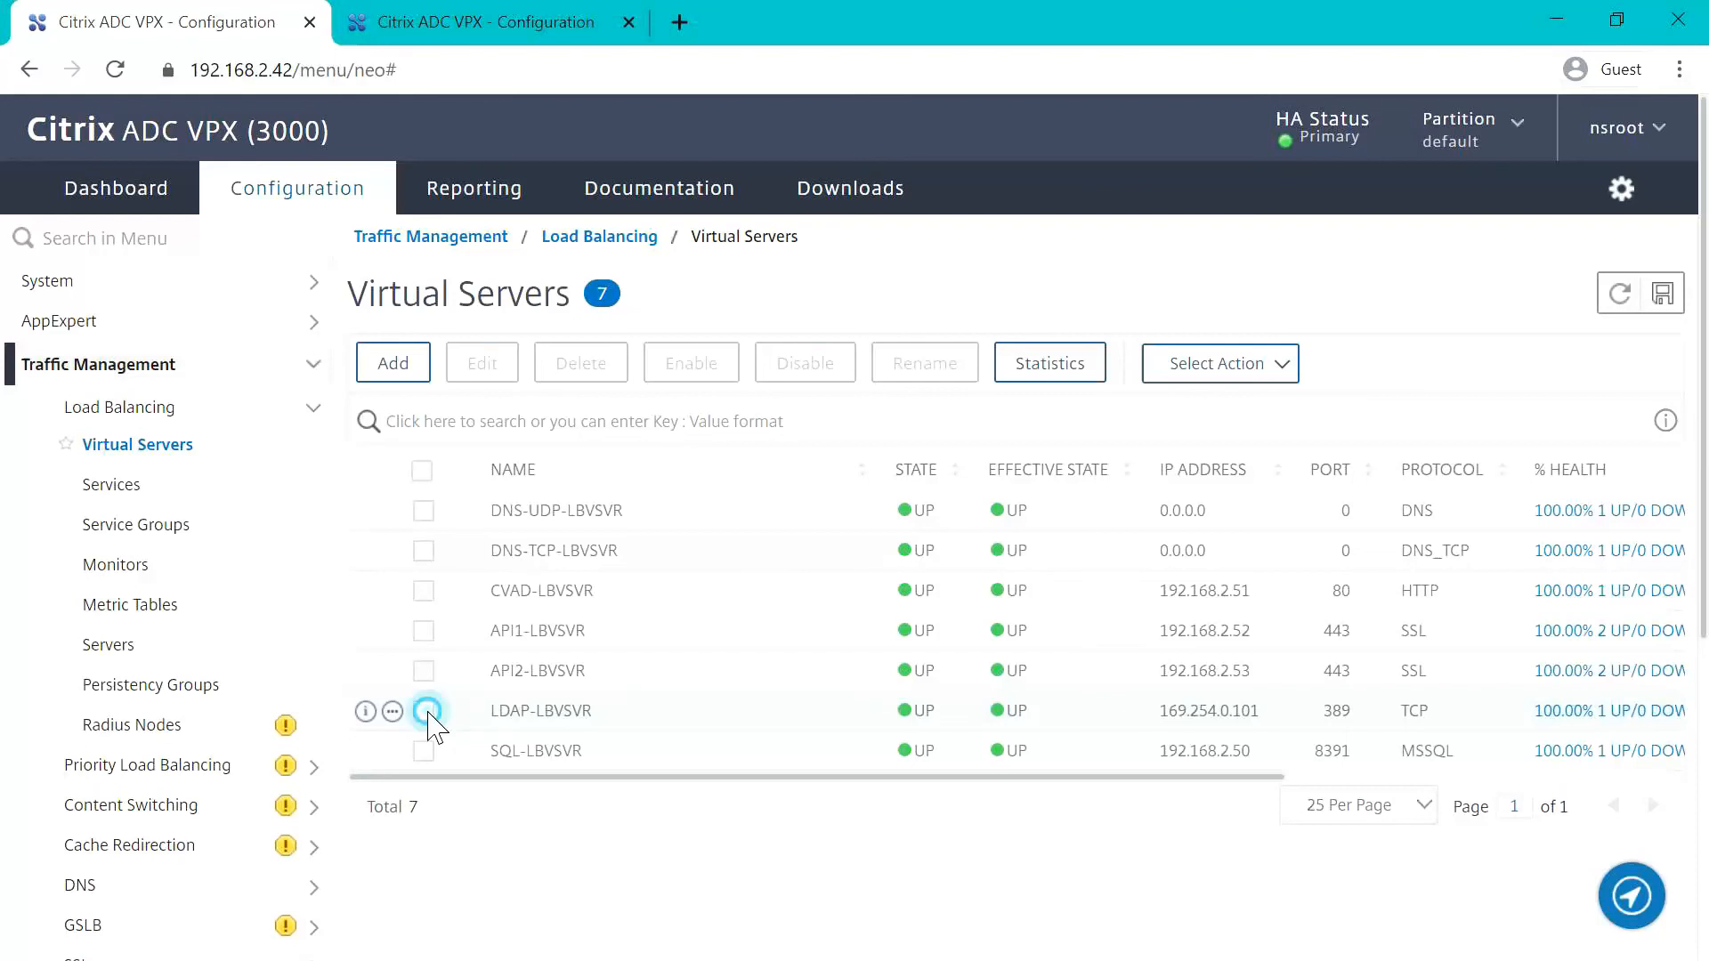